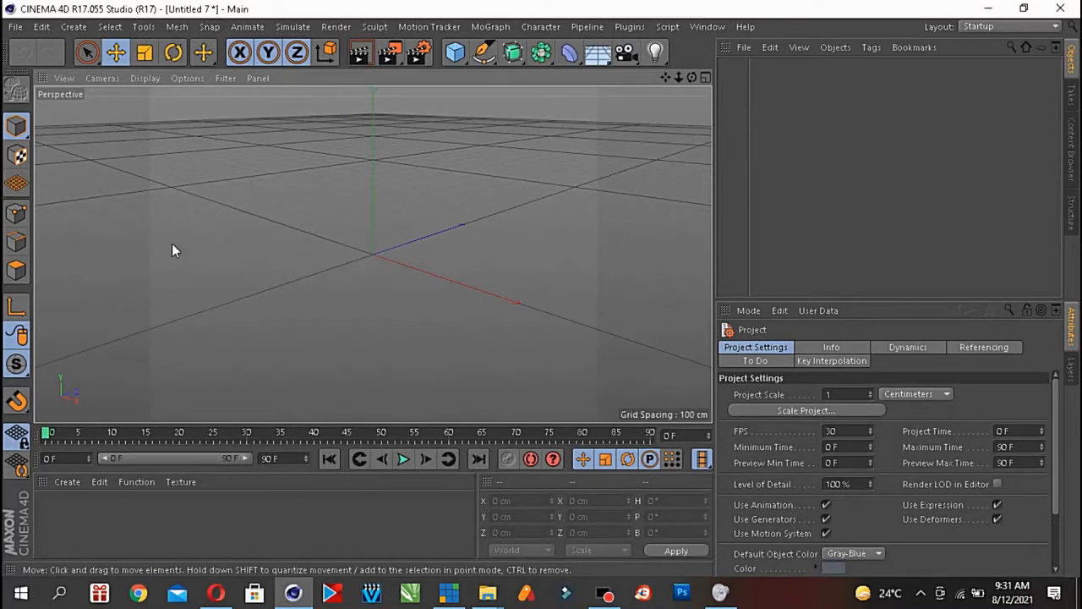
{"action": "left_click", "coordinate": [17, 31]}
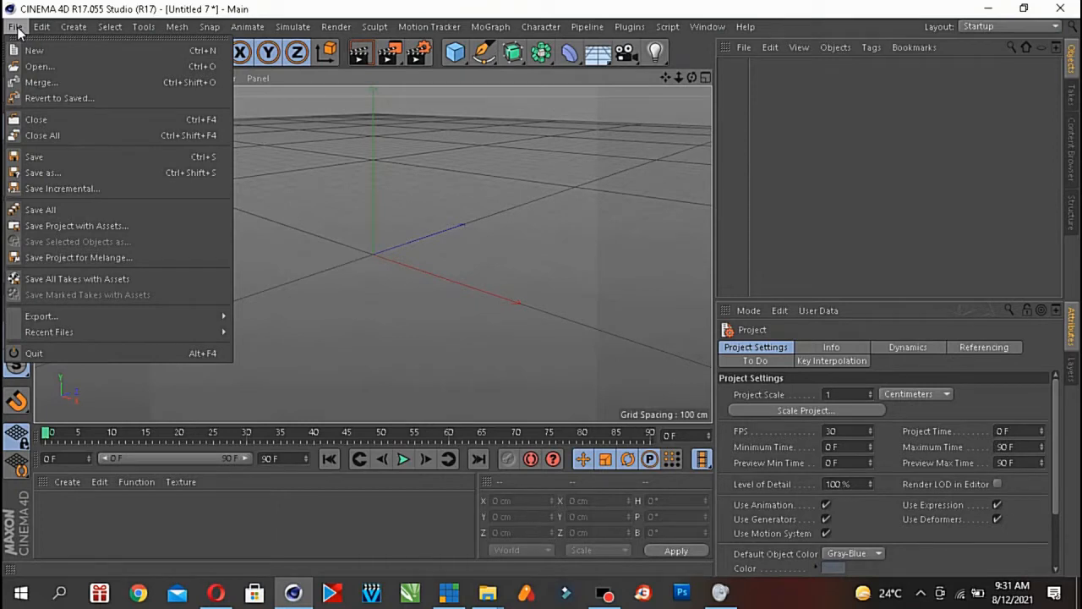
{"action": "left_click", "coordinate": [426, 152]}
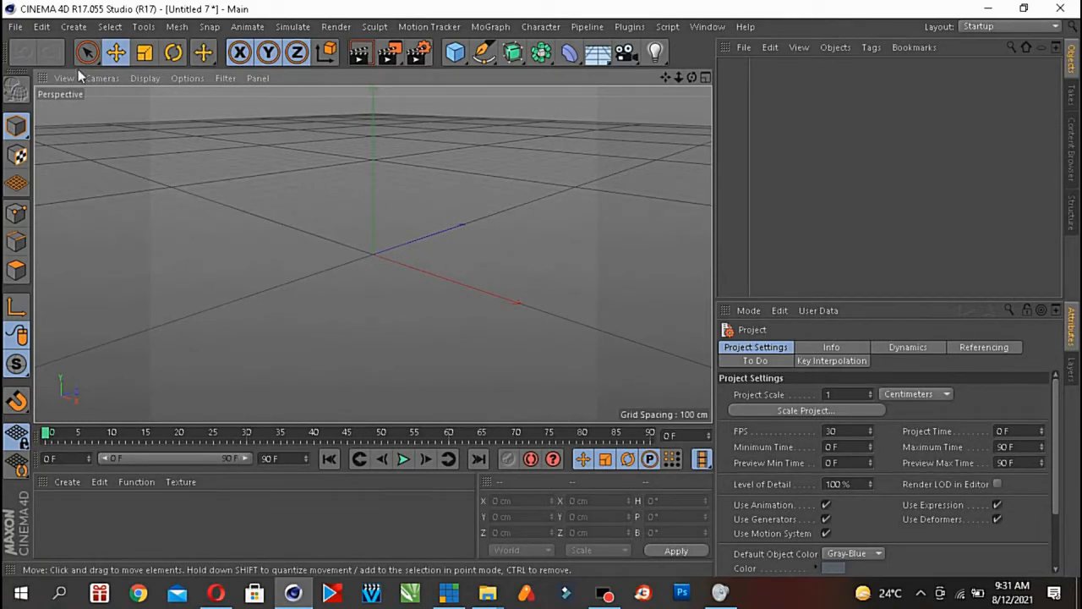
{"action": "left_click", "coordinate": [16, 26]}
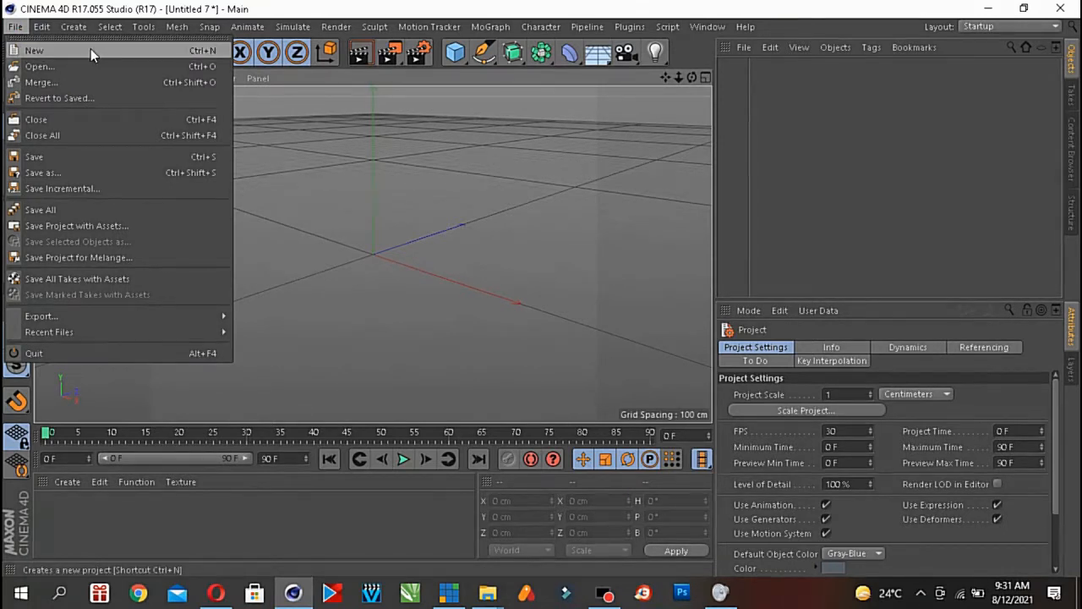
{"action": "left_click", "coordinate": [349, 193]}
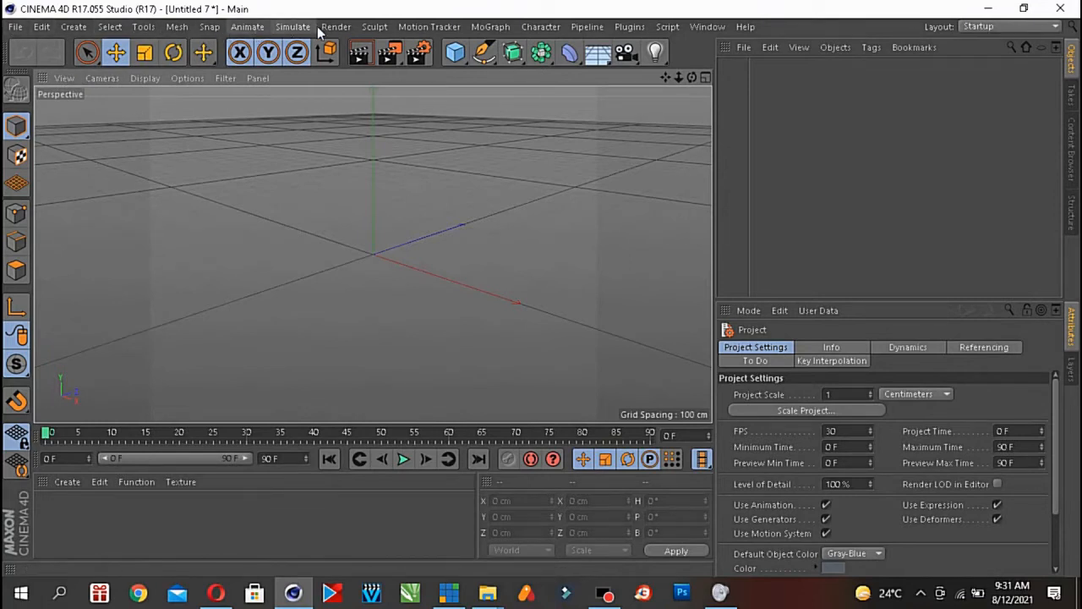
{"action": "left_click", "coordinate": [16, 27]}
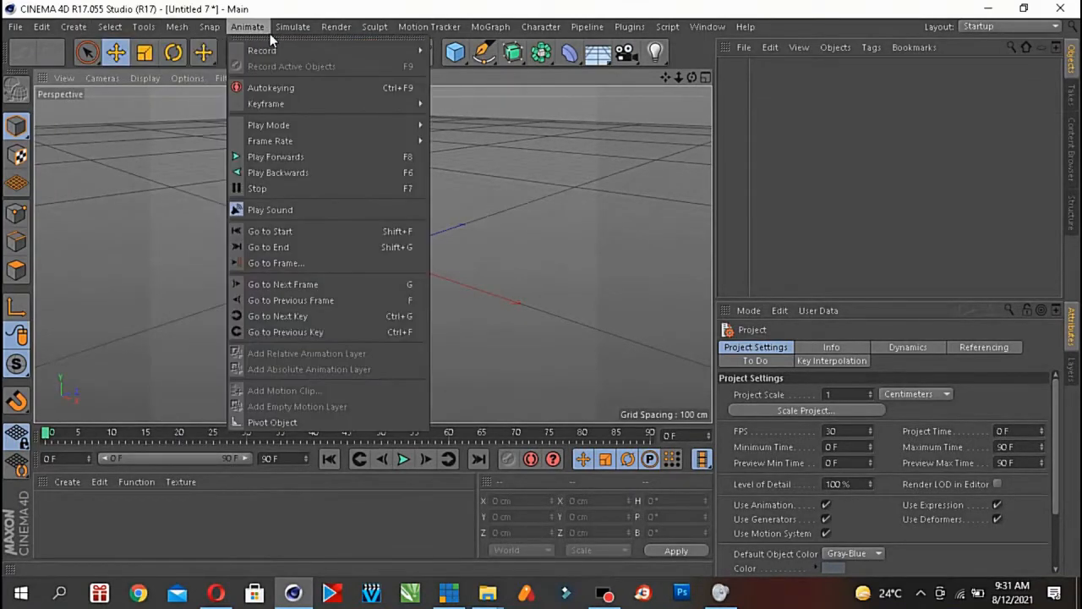
{"action": "mouse_move", "coordinate": [174, 34]}
{"action": "mouse_move", "coordinate": [74, 27]}
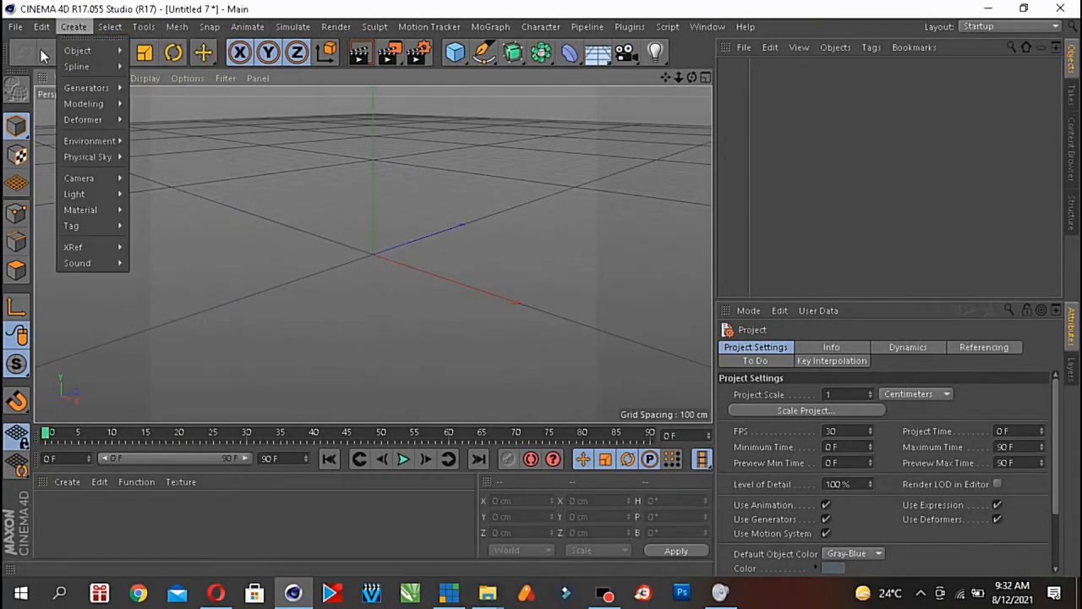
{"action": "left_click", "coordinate": [301, 158]}
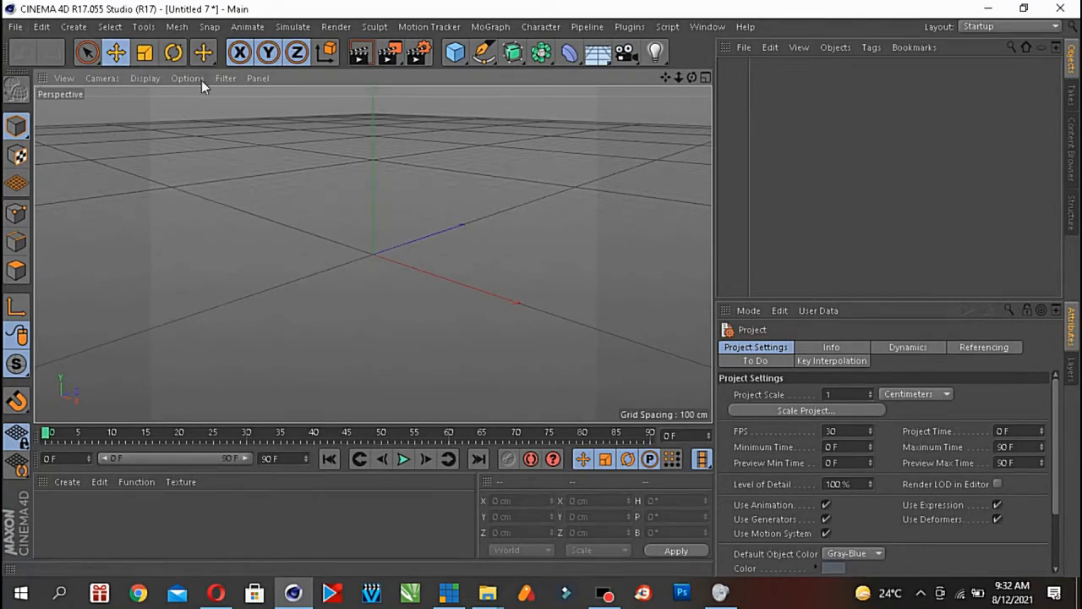
- Open the recent project LOGO DOKTER steal.c4d, declining to open it with the same name and title
{"action": "left_click", "coordinate": [15, 26]}
{"action": "mouse_move", "coordinate": [77, 333]}
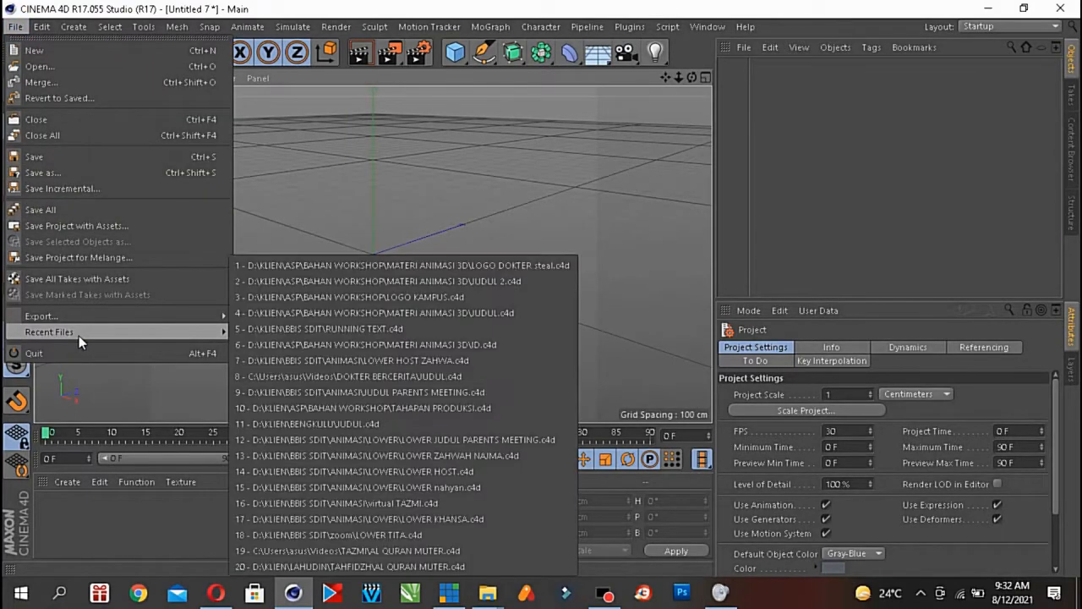
{"action": "left_click", "coordinate": [322, 272]}
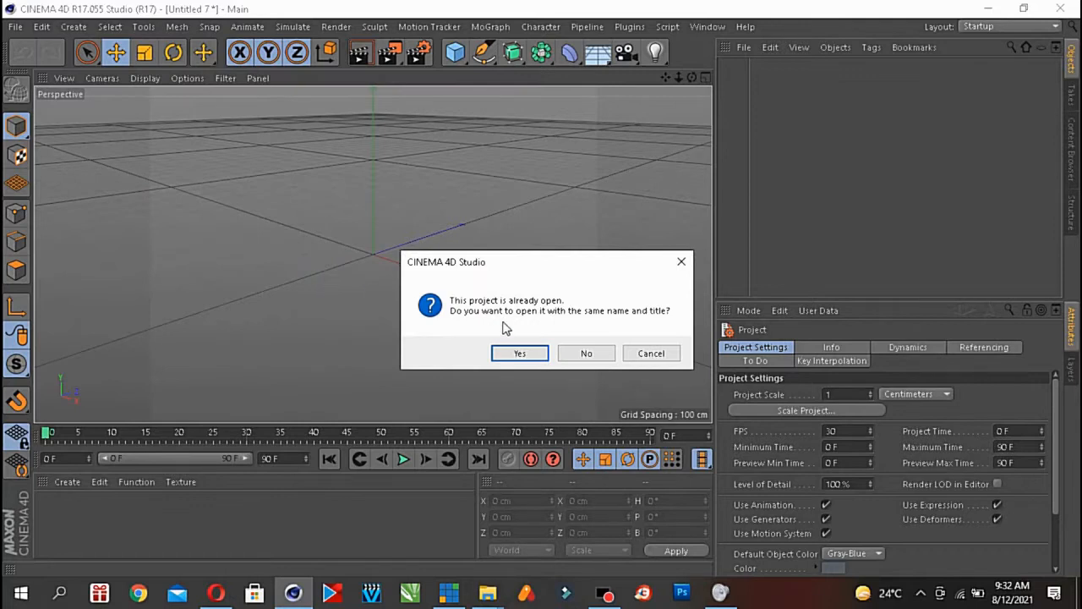
{"action": "left_click", "coordinate": [583, 354]}
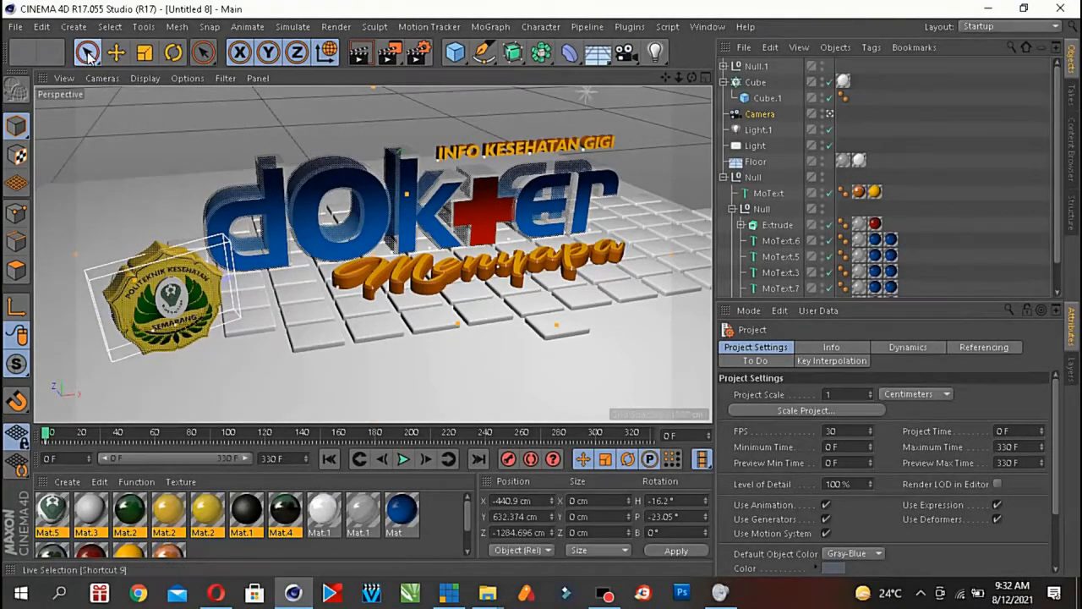
{"action": "left_click", "coordinate": [203, 54]}
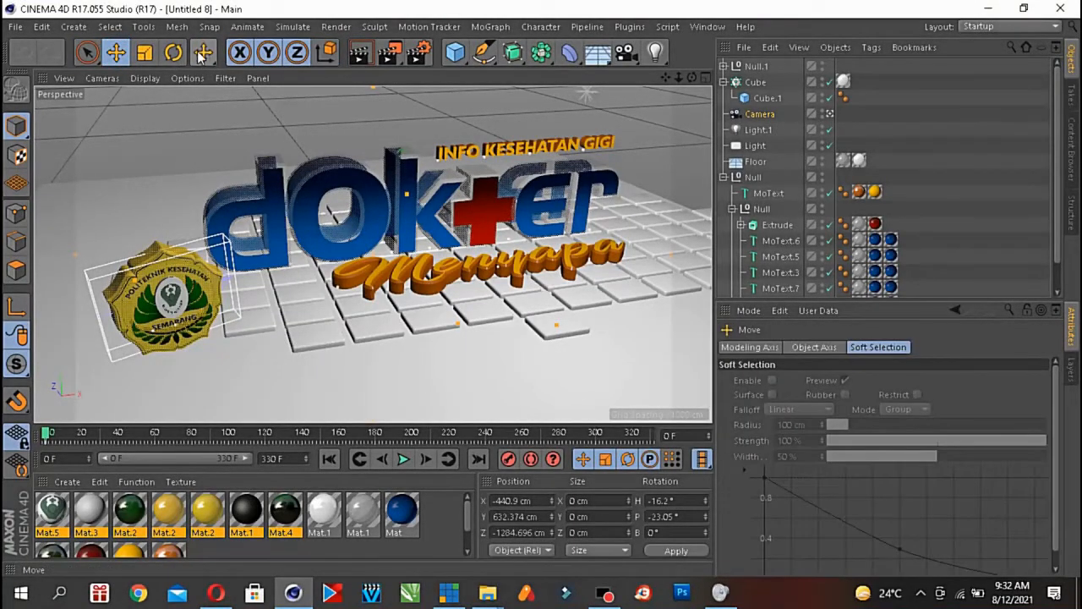
{"action": "left_click", "coordinate": [144, 52]}
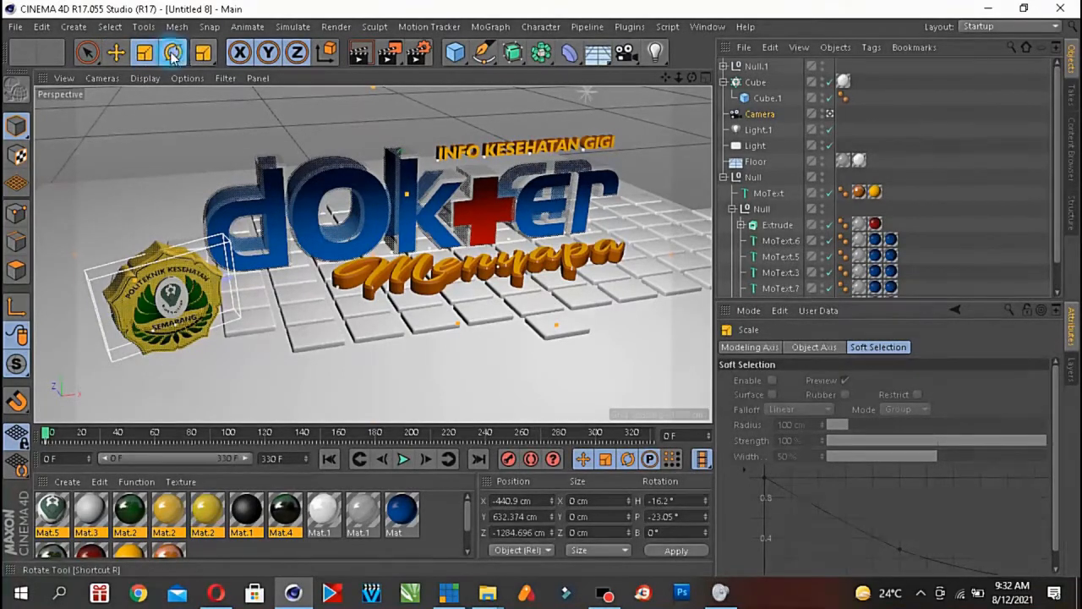
{"action": "left_click", "coordinate": [173, 53]}
{"action": "left_click", "coordinate": [203, 52]}
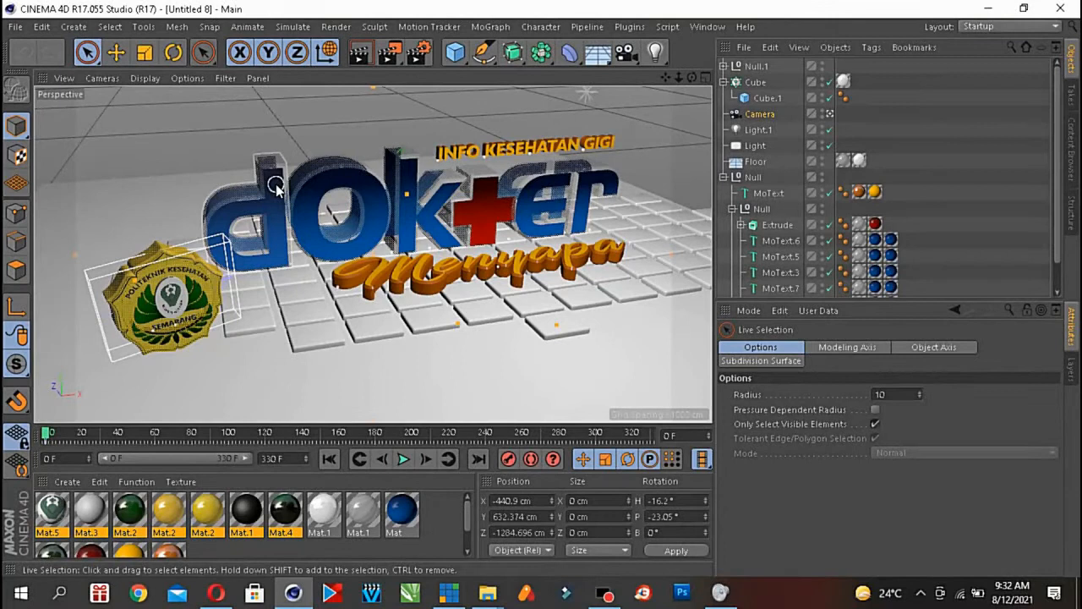
- Select the Null.1 group holding the badge and move it to about X -436 cm, Y 121.6 cm, Z -340.7 cm
{"action": "left_click", "coordinate": [158, 267]}
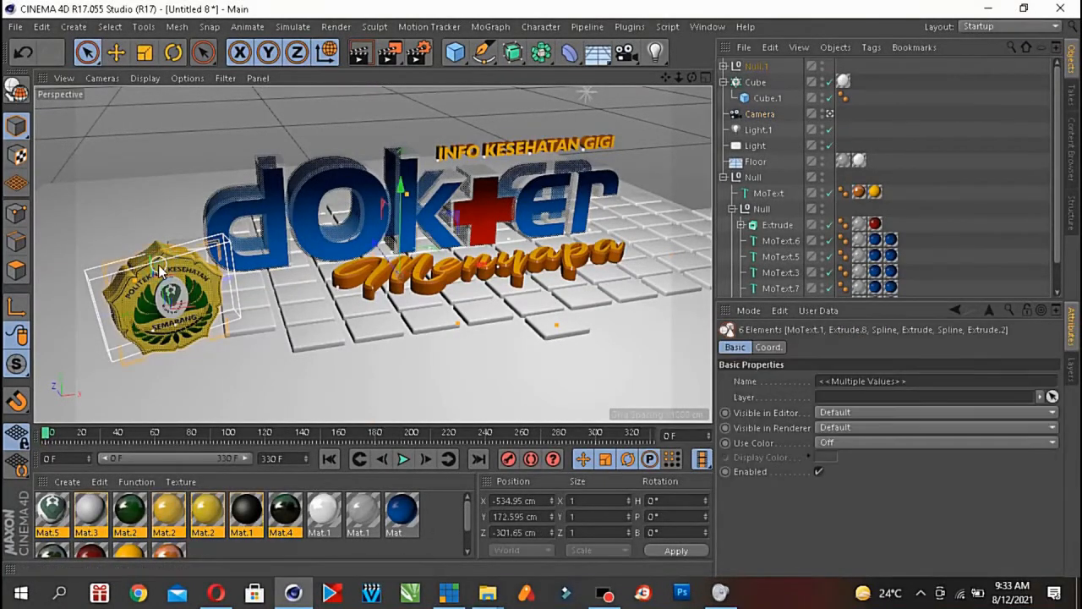
{"action": "left_click", "coordinate": [757, 67]}
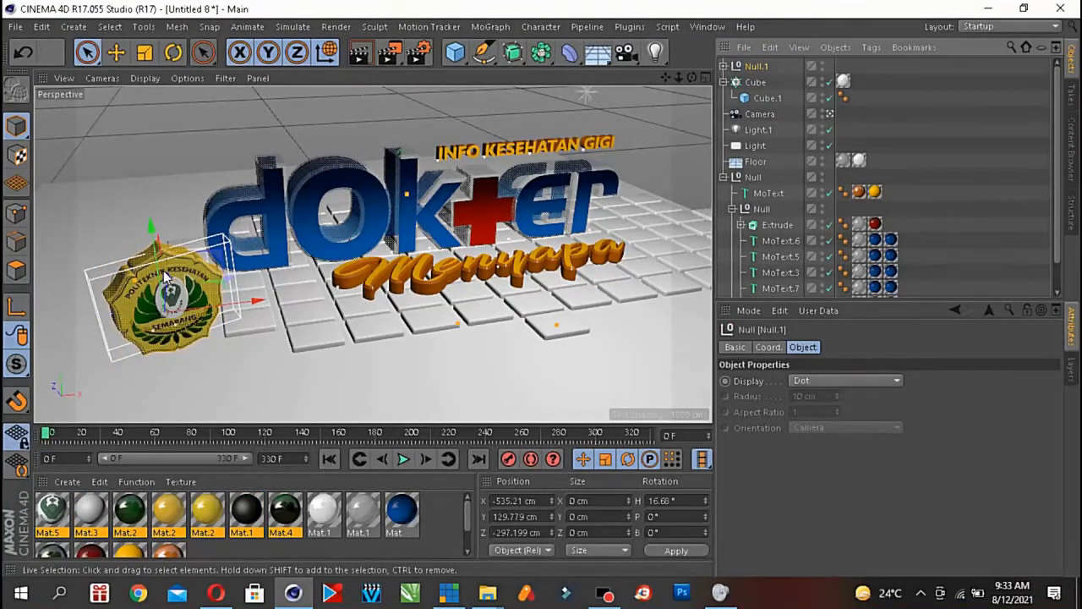
{"action": "scroll", "coordinate": [160, 288], "scroll_direction": "up", "scroll_amount": 4}
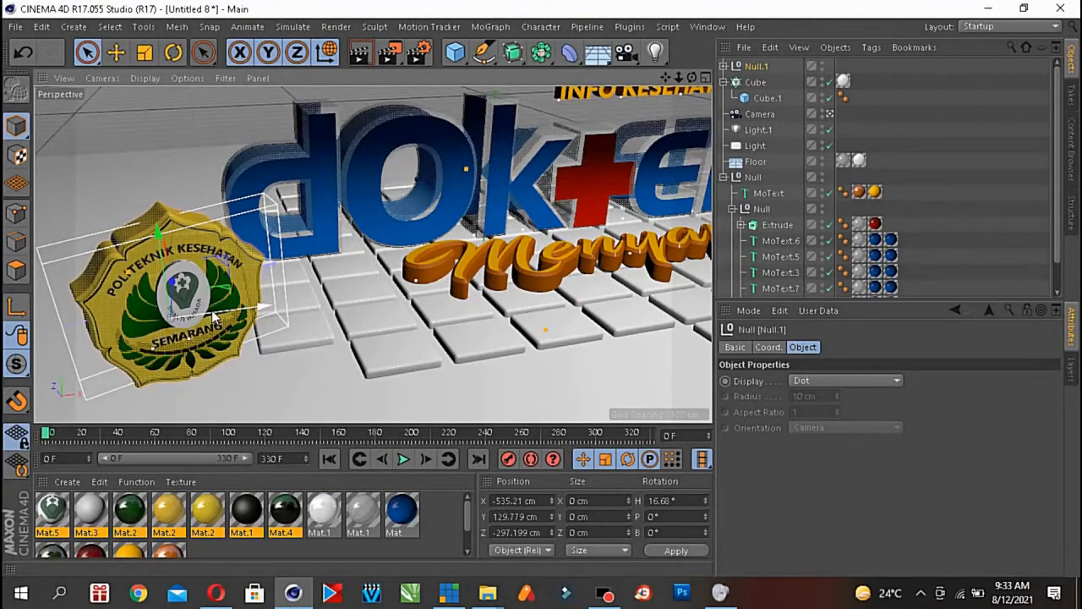
{"action": "left_click_drag", "start_coordinate": [692, 77], "coordinate": [781, 73]}
{"action": "left_click_drag", "start_coordinate": [691, 78], "coordinate": [627, 82]}
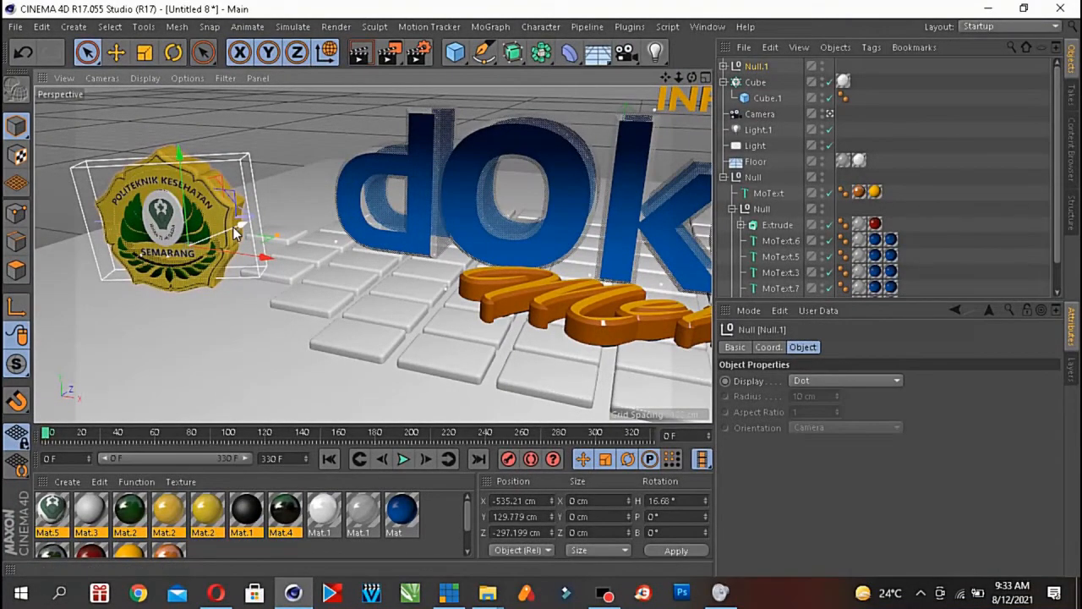
{"action": "left_click_drag", "start_coordinate": [235, 233], "coordinate": [300, 316]}
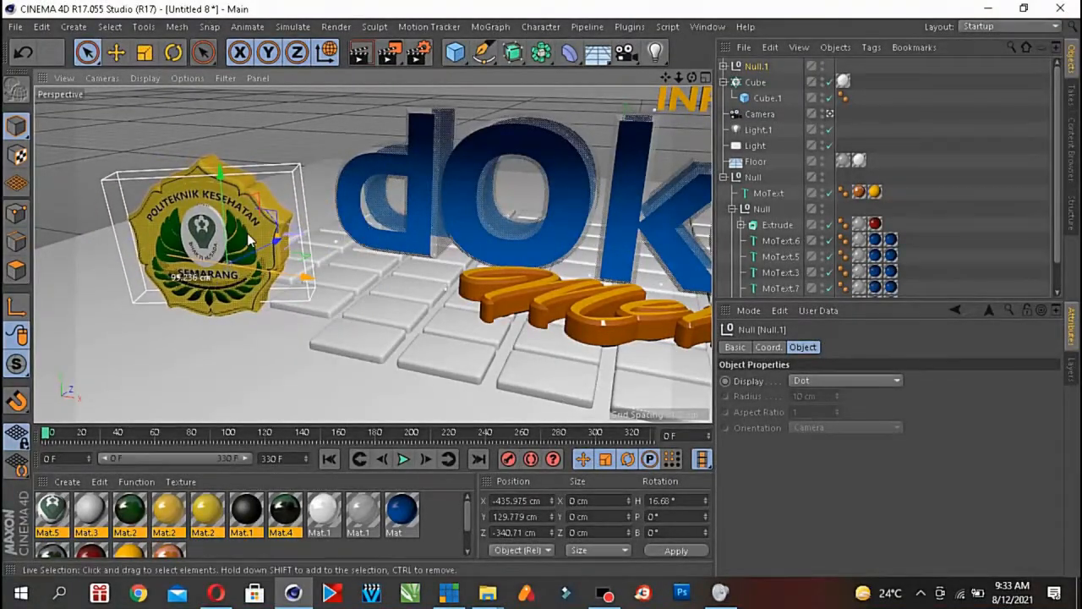
{"action": "left_click_drag", "start_coordinate": [223, 181], "coordinate": [246, 178]}
{"action": "left_click_drag", "start_coordinate": [242, 186], "coordinate": [243, 188]}
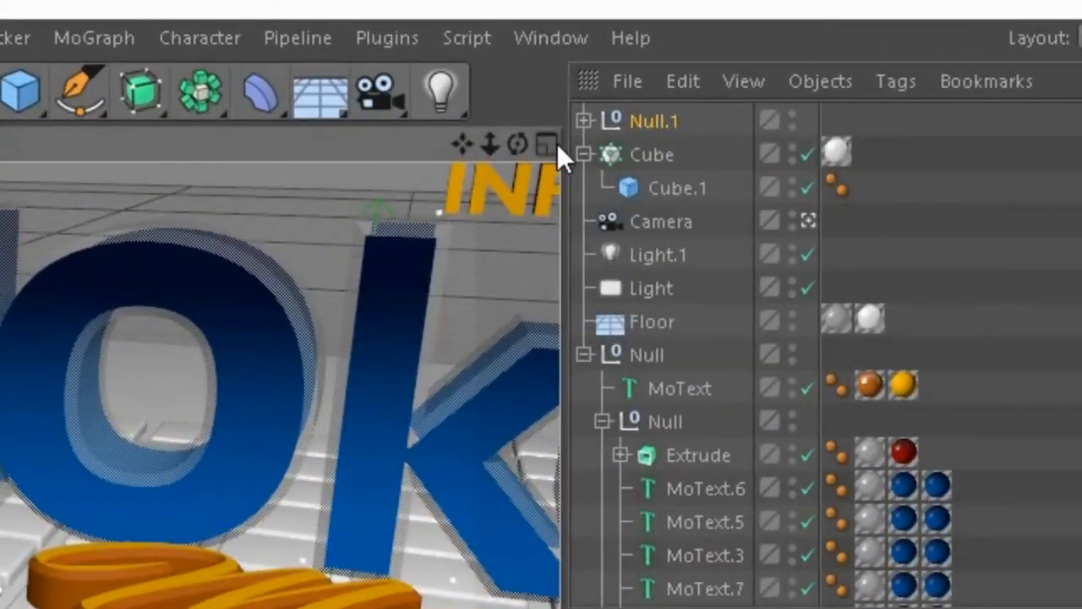
- Display all four viewports and reframe the scene in the Top and Front views
{"action": "left_click", "coordinate": [547, 142]}
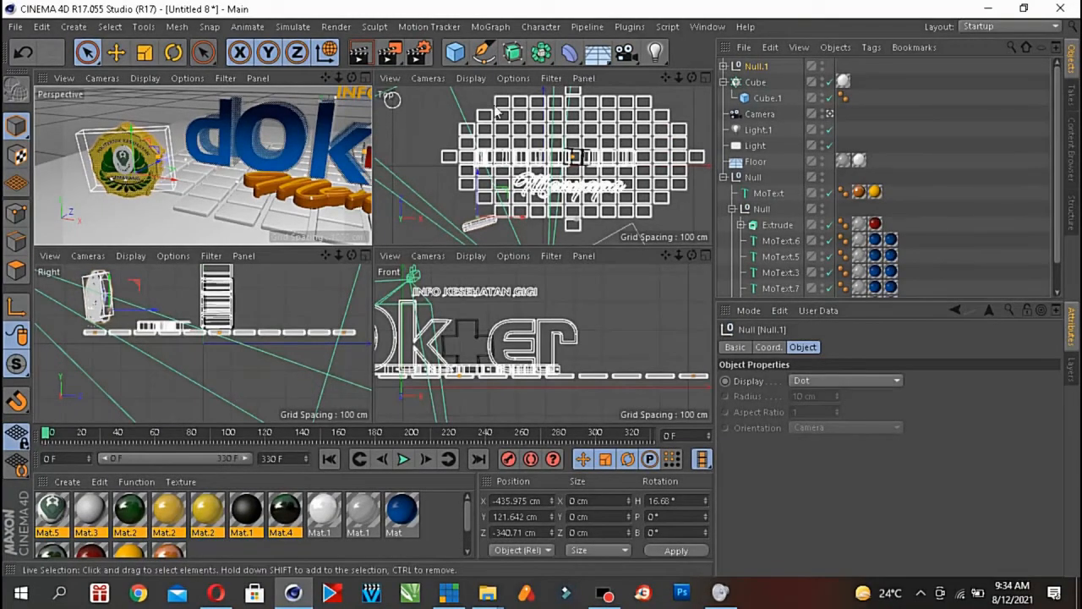
{"action": "left_click_drag", "start_coordinate": [665, 78], "coordinate": [645, 89]}
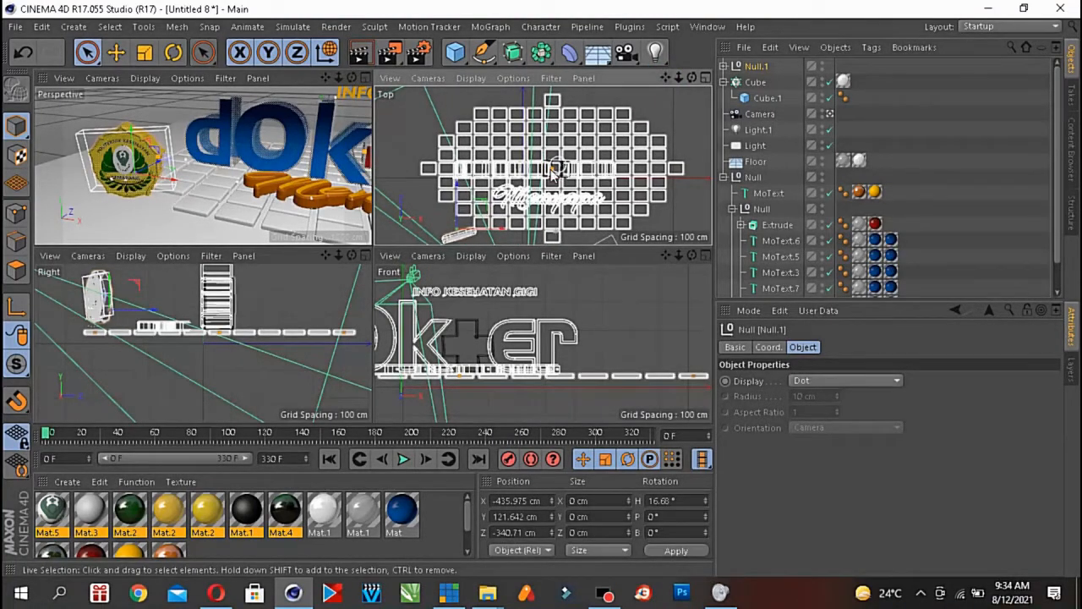
{"action": "left_click_drag", "start_coordinate": [665, 255], "coordinate": [824, 236]}
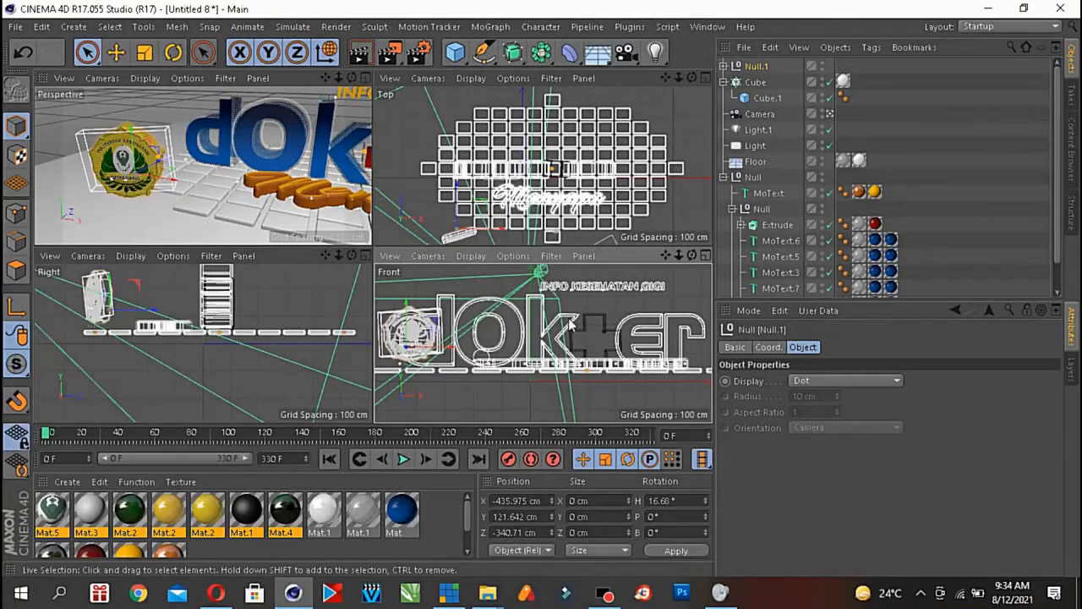
- Examine the badge and lettering in the enlarged Front and Right views, ending in a recentred Front view
{"action": "left_click", "coordinate": [706, 254]}
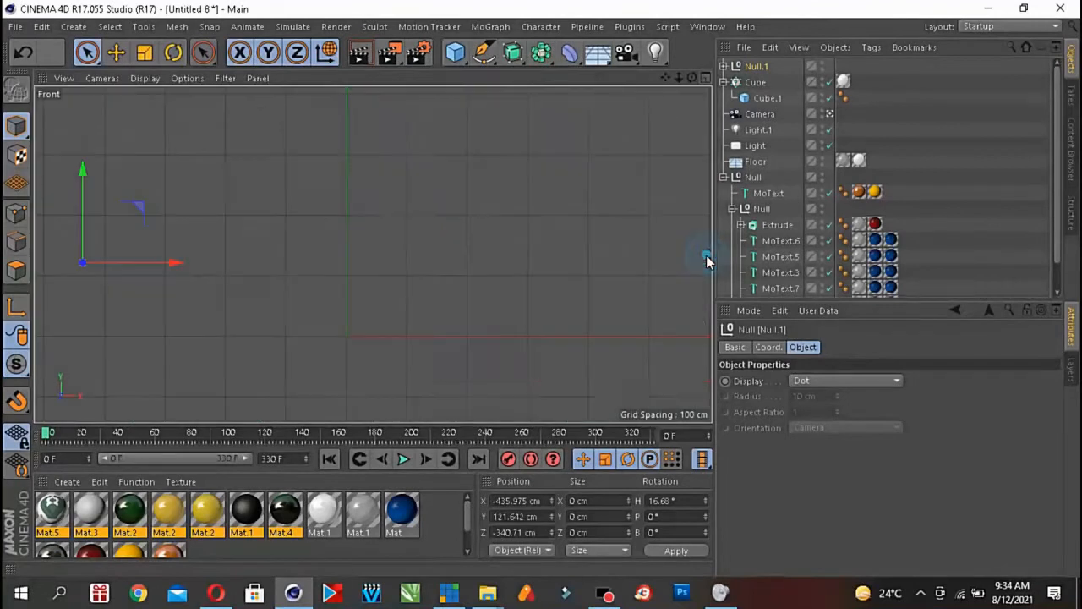
{"action": "left_click", "coordinate": [706, 77]}
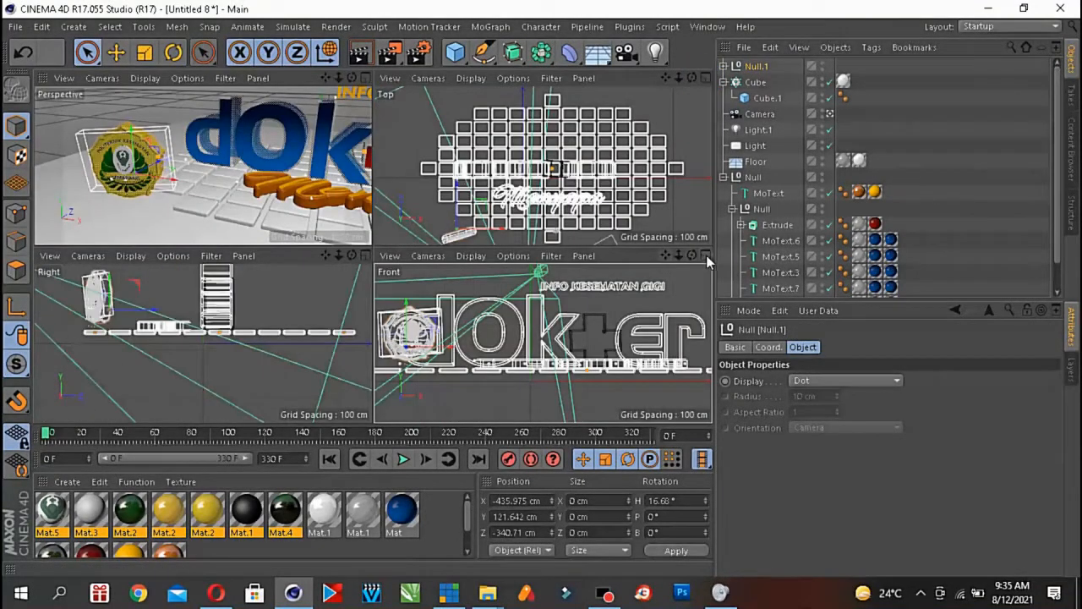
{"action": "left_click", "coordinate": [706, 254]}
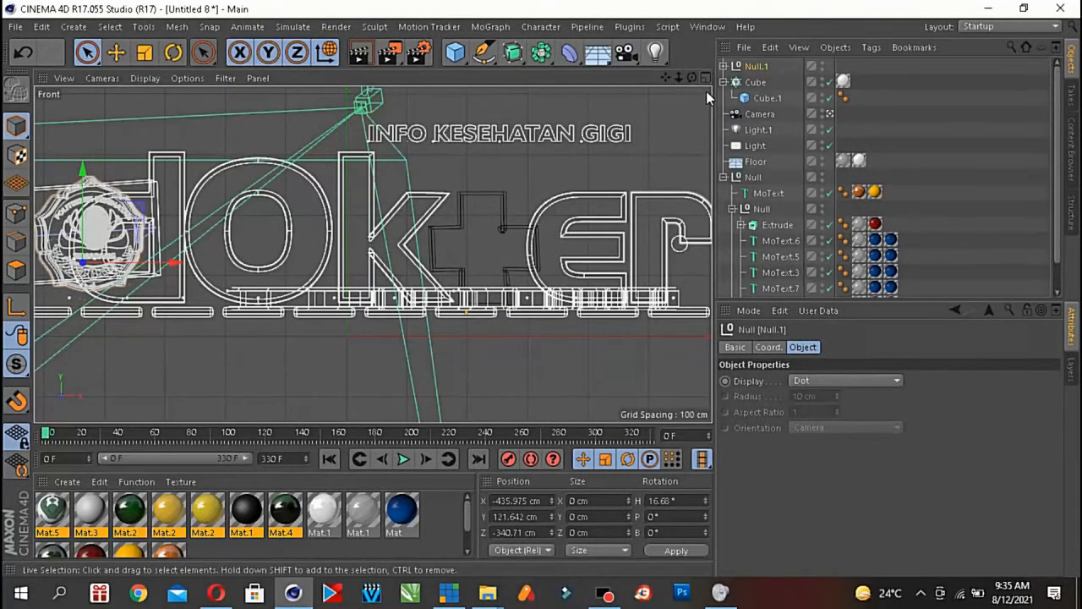
{"action": "left_click", "coordinate": [705, 77]}
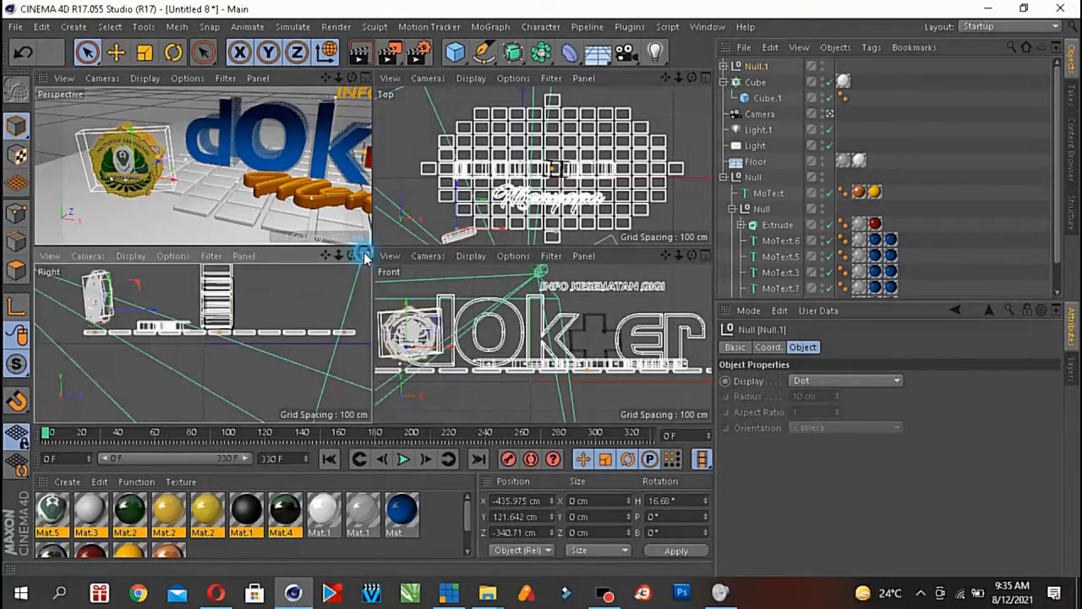
{"action": "left_click", "coordinate": [363, 254]}
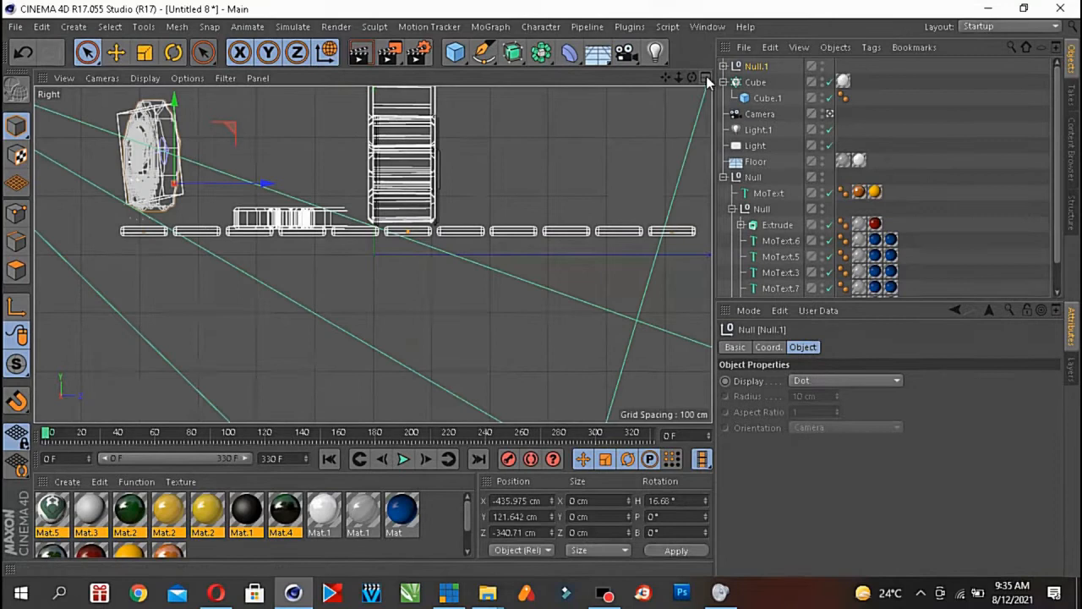
{"action": "left_click", "coordinate": [706, 77]}
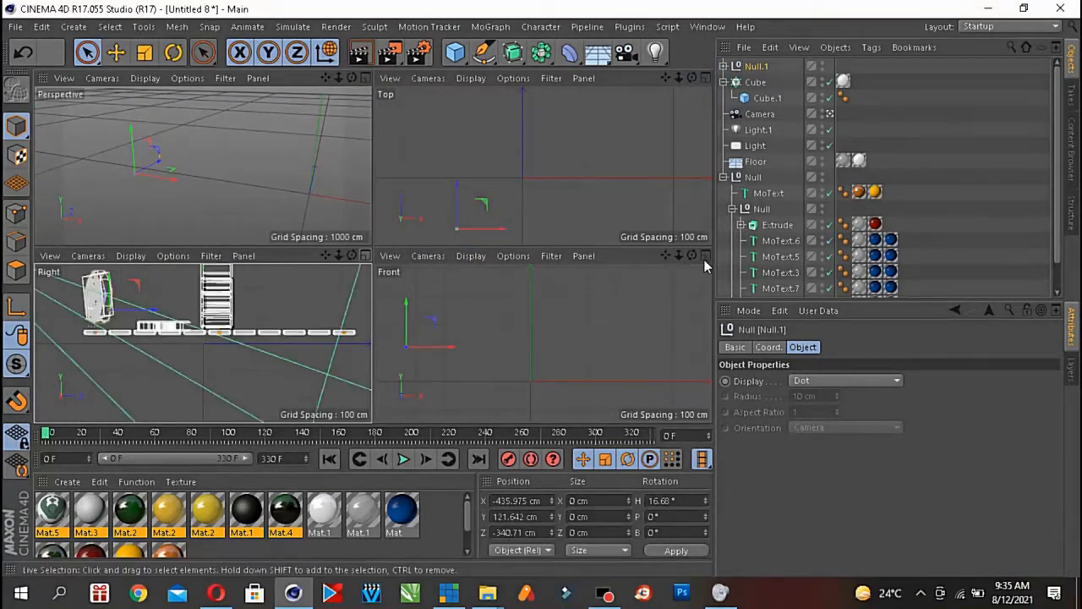
{"action": "left_click", "coordinate": [705, 256]}
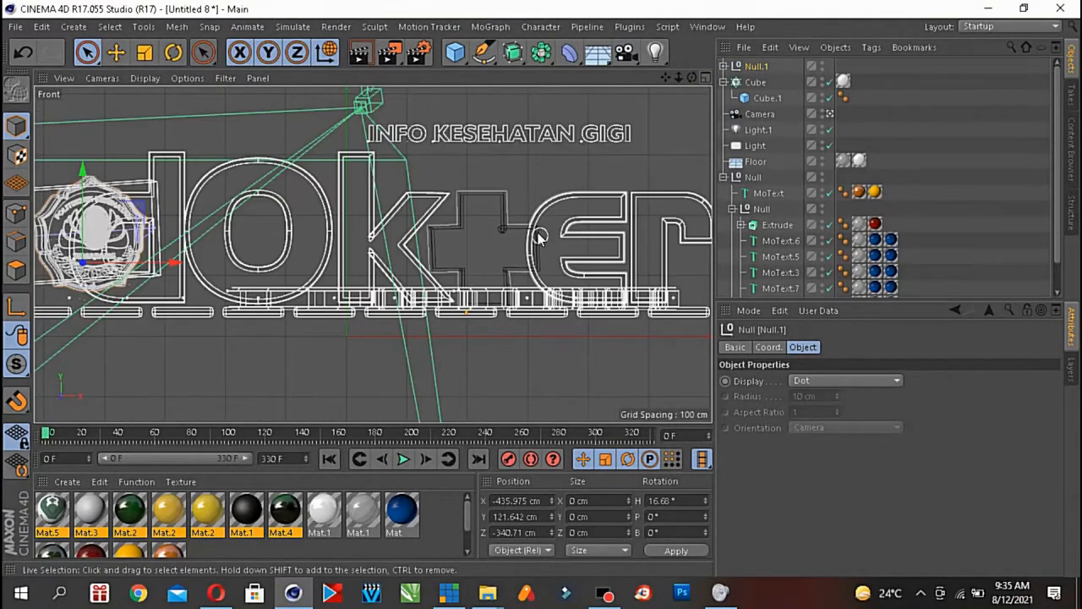
{"action": "left_click_drag", "start_coordinate": [665, 77], "coordinate": [640, 62]}
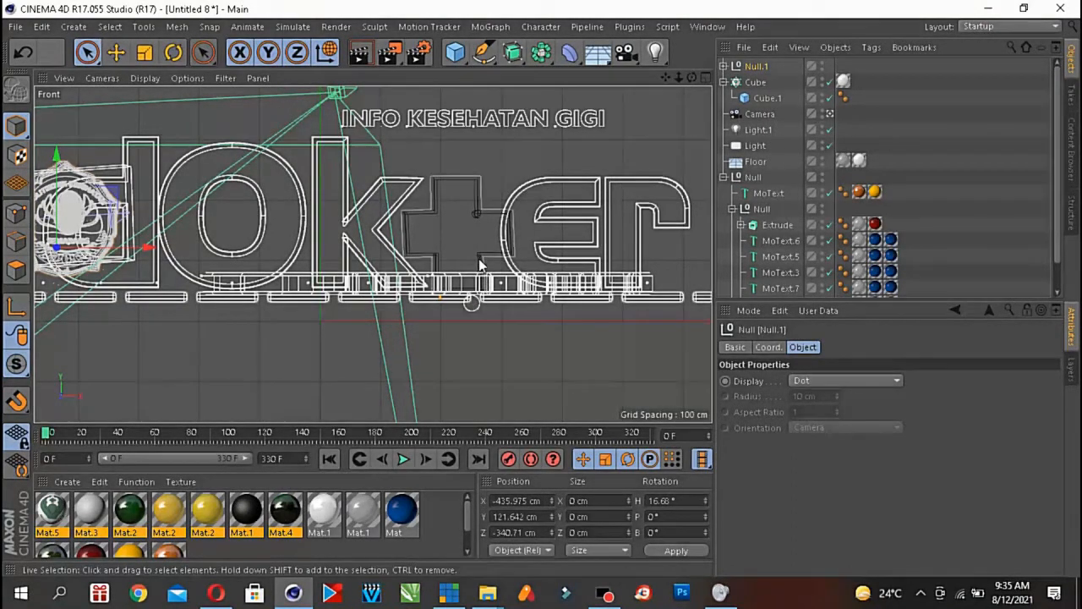
- Inspect the reframed Right view full size, and return to the full-size Perspective view at a new angle around the badge
{"action": "left_click", "coordinate": [702, 79]}
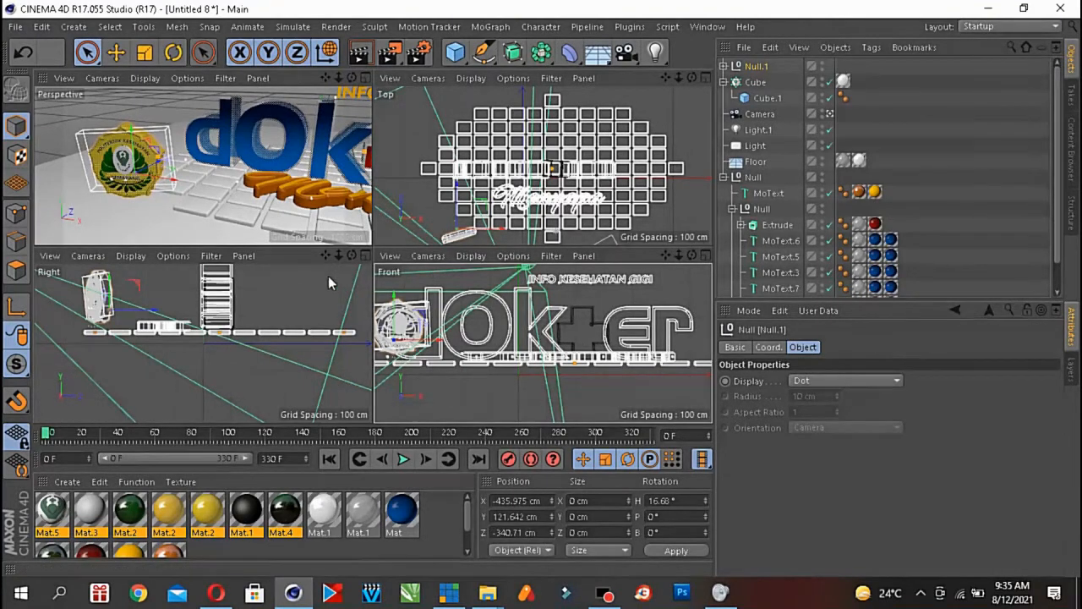
{"action": "left_click_drag", "start_coordinate": [326, 253], "coordinate": [350, 251]}
{"action": "left_click", "coordinate": [366, 254]}
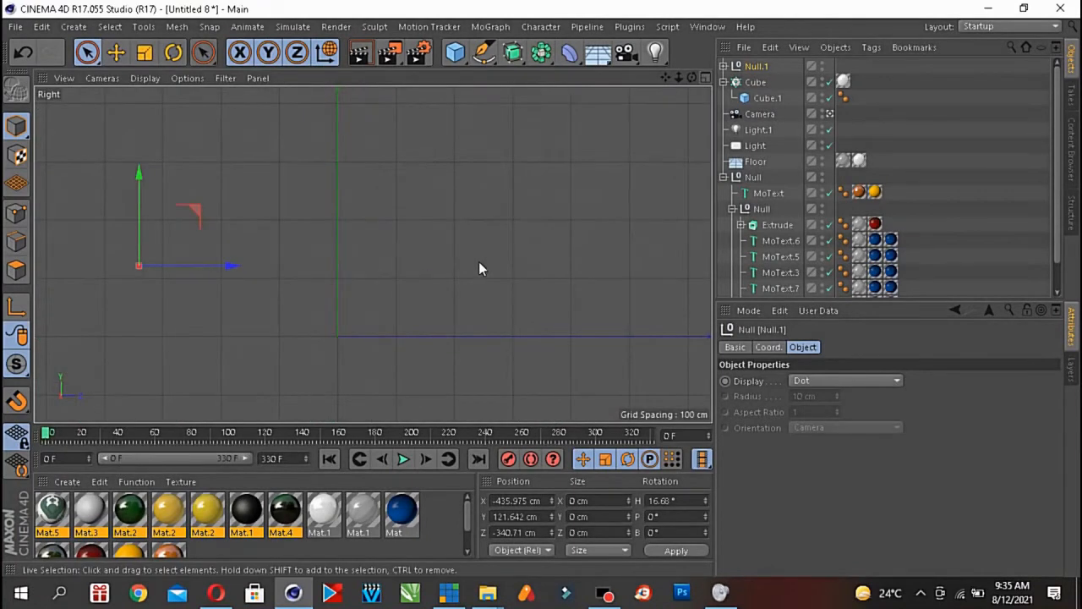
{"action": "left_click", "coordinate": [705, 78]}
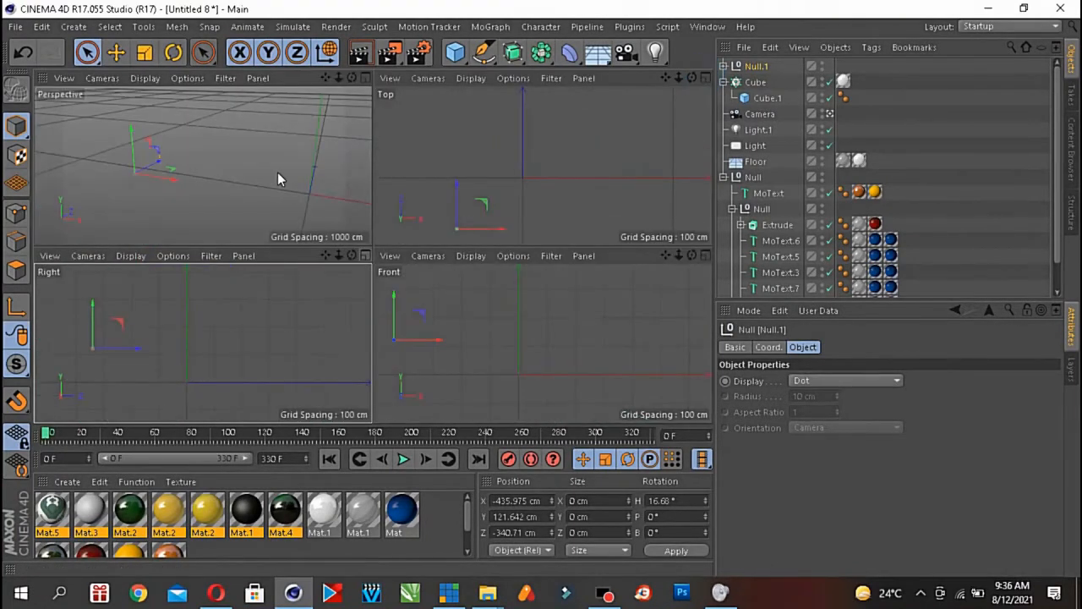
{"action": "left_click", "coordinate": [365, 78]}
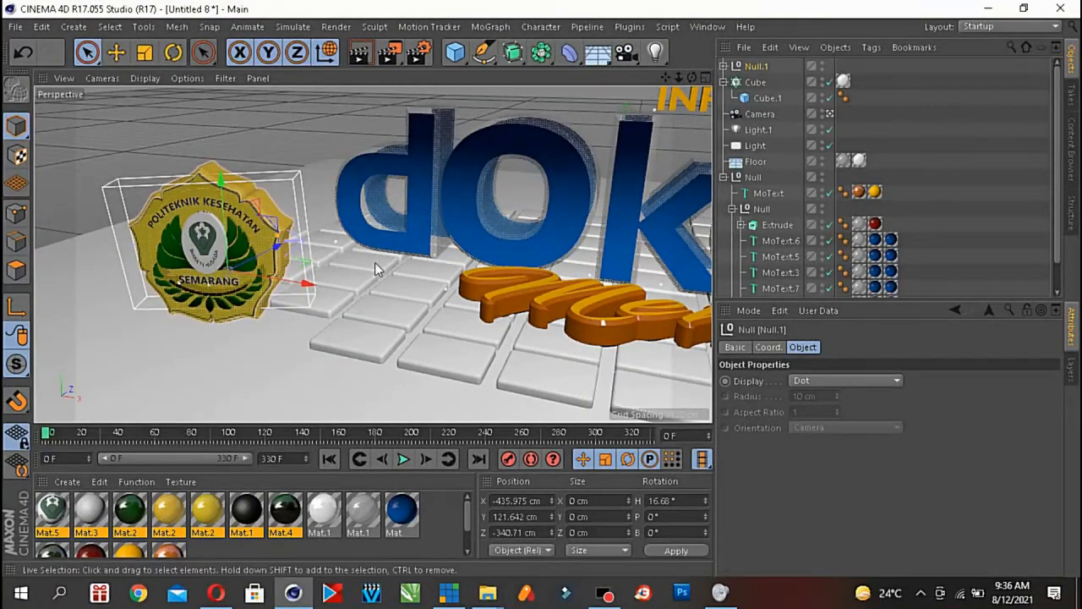
{"action": "mouse_move", "coordinate": [692, 77]}
{"action": "left_mouse_down"}
{"action": "mouse_move", "coordinate": [744, 68]}
{"action": "mouse_move", "coordinate": [692, 80]}
{"action": "left_mouse_up"}
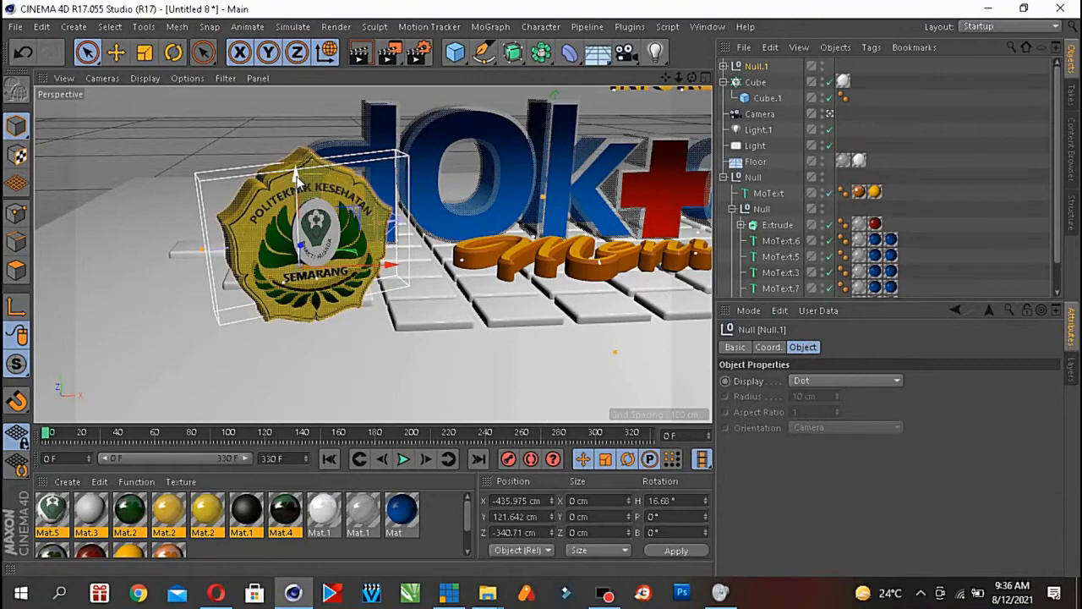
- Move the badge group in the Perspective view to about X -421.9 cm, Y 123.4 cm
{"action": "left_click_drag", "start_coordinate": [295, 176], "coordinate": [295, 173]}
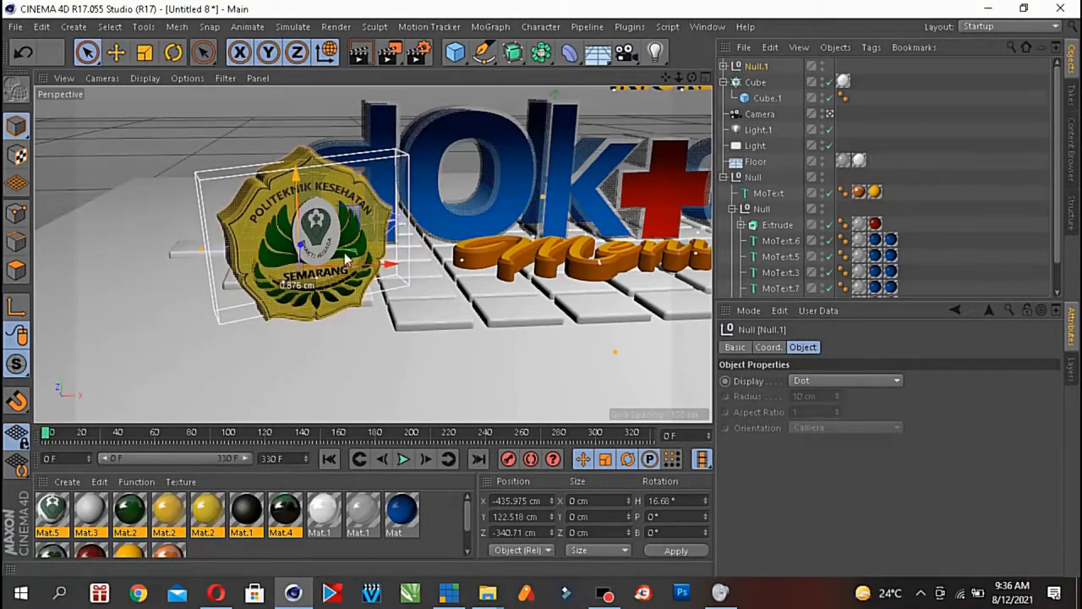
{"action": "left_click_drag", "start_coordinate": [377, 273], "coordinate": [388, 269]}
{"action": "left_click_drag", "start_coordinate": [312, 246], "coordinate": [314, 246]}
- Move the badge group along Z to about -295.9 cm in the full-size Right view, and return to the four-viewport layout
{"action": "left_click", "coordinate": [703, 78]}
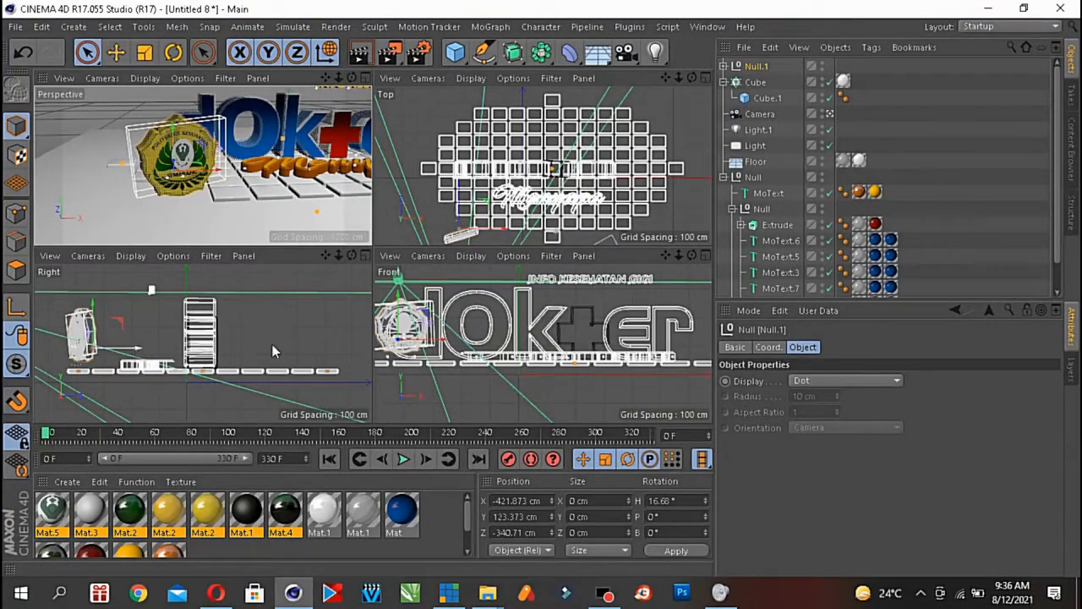
{"action": "left_click", "coordinate": [365, 254]}
{"action": "mouse_move", "coordinate": [234, 266]}
{"action": "left_mouse_down"}
{"action": "mouse_move", "coordinate": [205, 271]}
{"action": "mouse_move", "coordinate": [222, 280]}
{"action": "mouse_move", "coordinate": [253, 274]}
{"action": "mouse_move", "coordinate": [242, 263]}
{"action": "mouse_move", "coordinate": [229, 272]}
{"action": "mouse_move", "coordinate": [270, 270]}
{"action": "mouse_move", "coordinate": [254, 272]}
{"action": "left_mouse_up"}
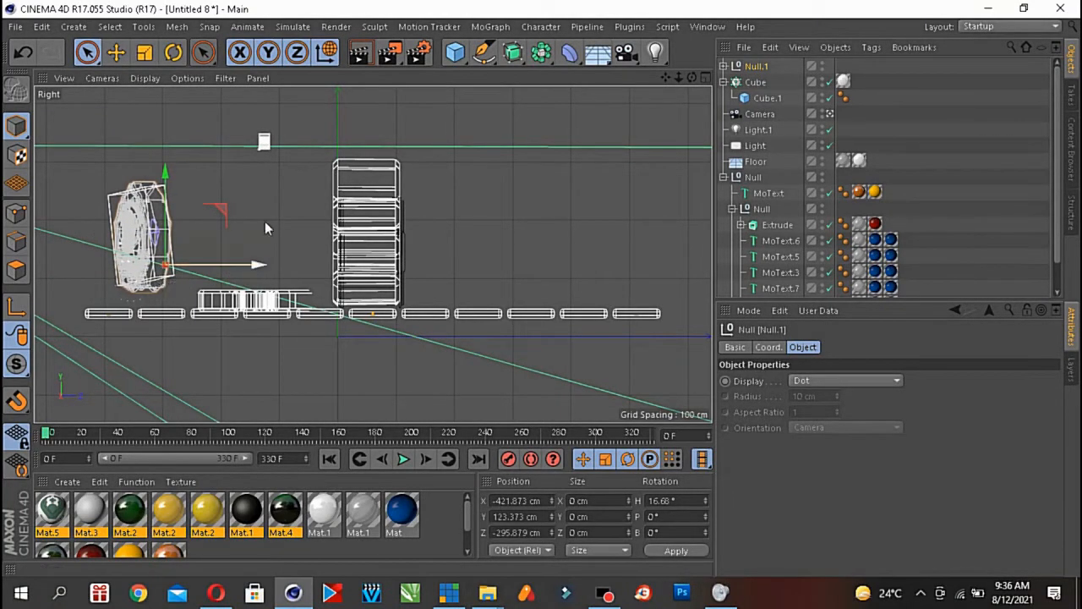
{"action": "left_click", "coordinate": [704, 78]}
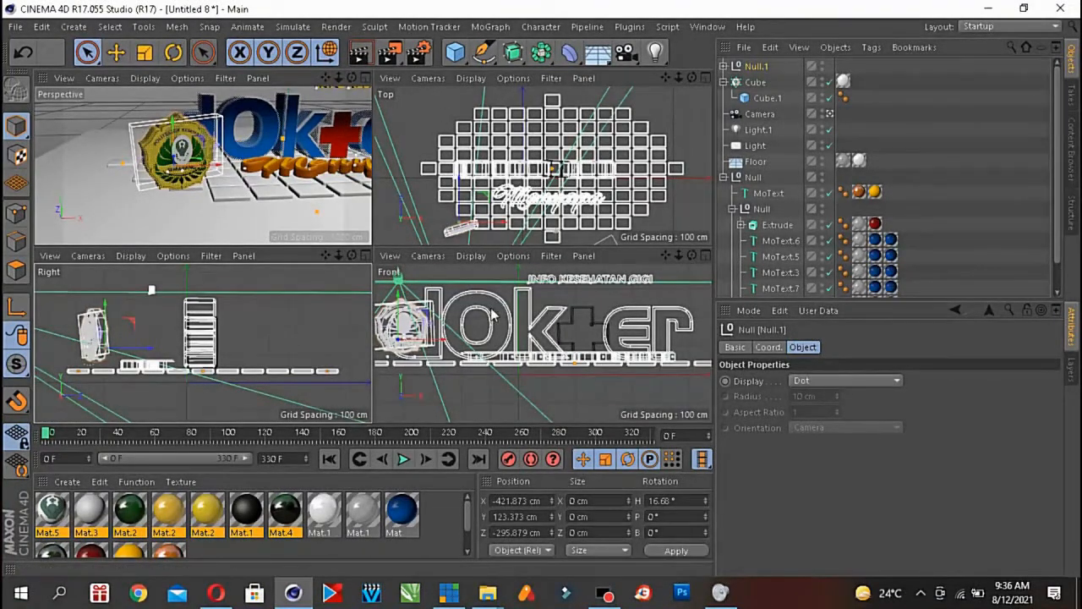
- Move the badge group closer to the lettering in the small Right view, to about Z -215.2 cm
{"action": "left_click_drag", "start_coordinate": [145, 348], "coordinate": [164, 363]}
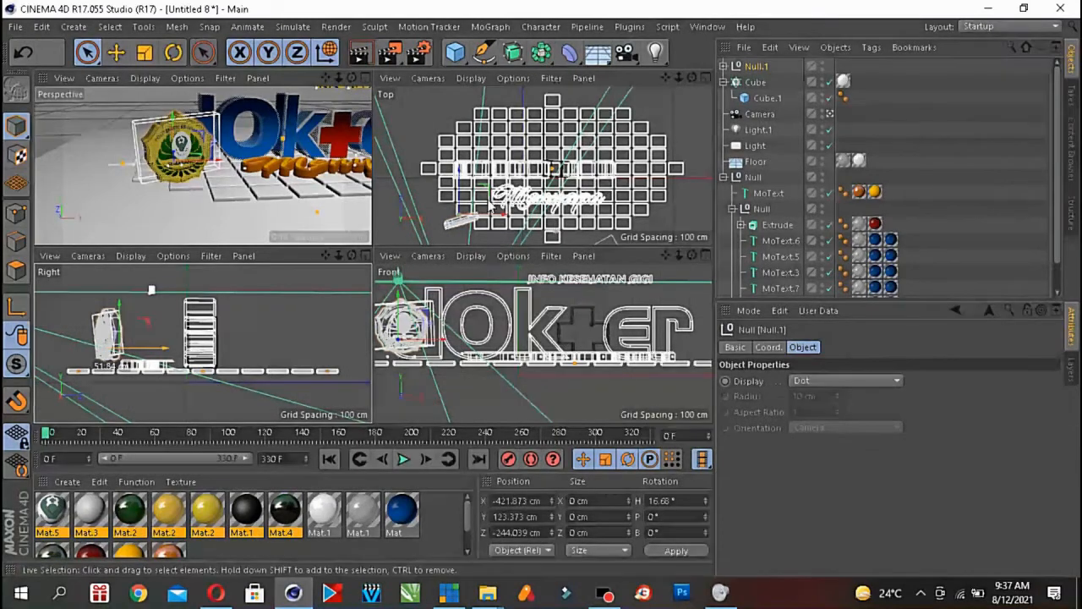
{"action": "mouse_move", "coordinate": [161, 347]}
{"action": "left_mouse_down"}
{"action": "mouse_move", "coordinate": [177, 347]}
{"action": "mouse_move", "coordinate": [165, 347]}
{"action": "left_mouse_up"}
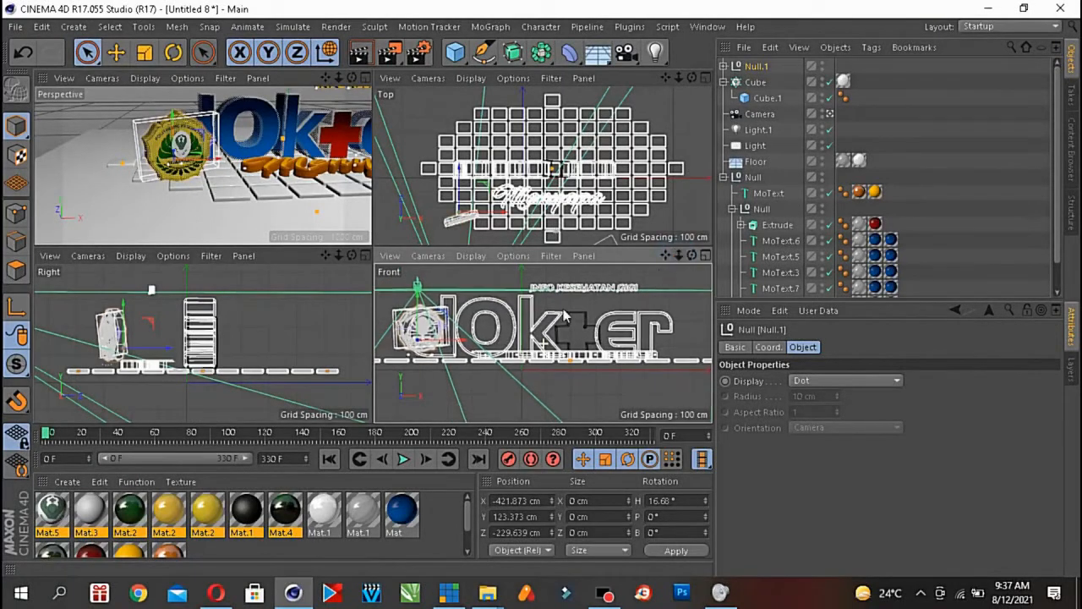
{"action": "mouse_move", "coordinate": [164, 353]}
{"action": "left_mouse_down"}
{"action": "mouse_move", "coordinate": [185, 358]}
{"action": "mouse_move", "coordinate": [168, 357]}
{"action": "left_mouse_up"}
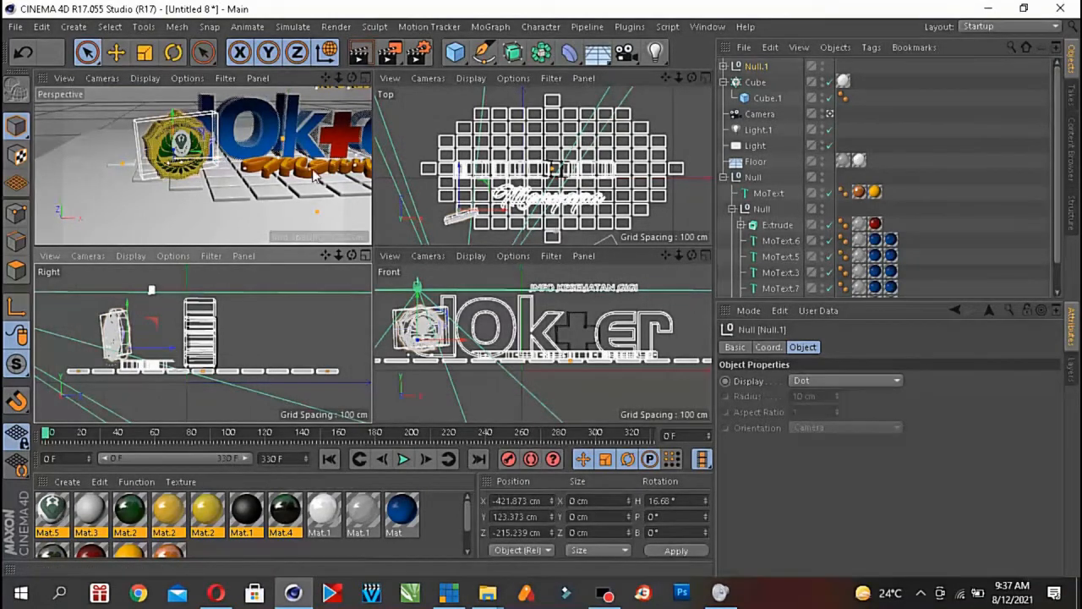
- Shift the badge group along X in the Top view and in the full-size Perspective view, ending at about X -491.4 cm
{"action": "mouse_move", "coordinate": [505, 212]}
{"action": "left_mouse_down"}
{"action": "mouse_move", "coordinate": [495, 215]}
{"action": "mouse_move", "coordinate": [508, 216]}
{"action": "left_mouse_up"}
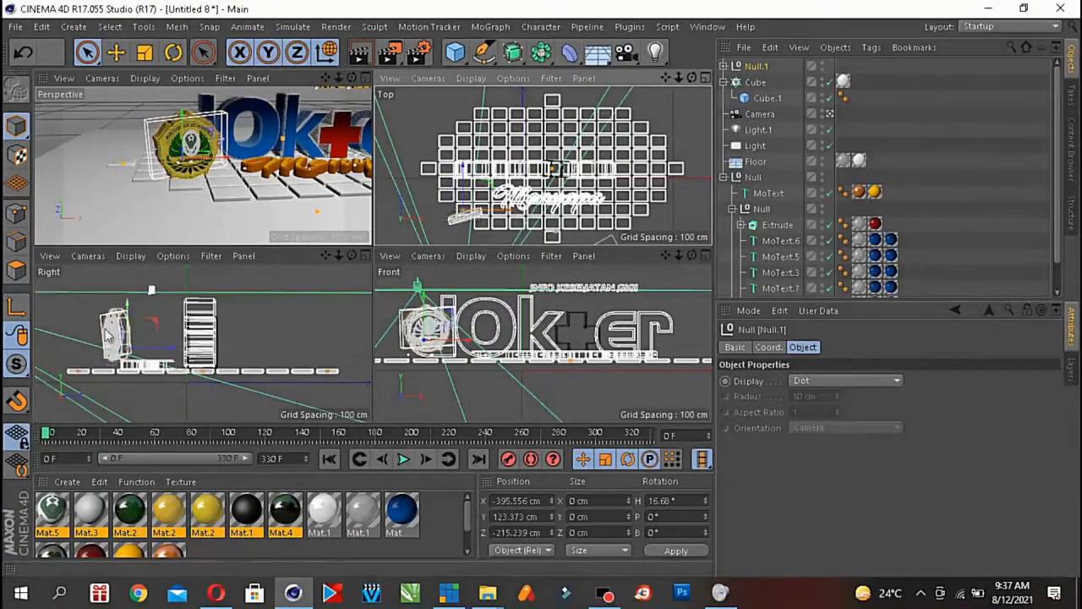
{"action": "left_click_drag", "start_coordinate": [510, 218], "coordinate": [170, 386]}
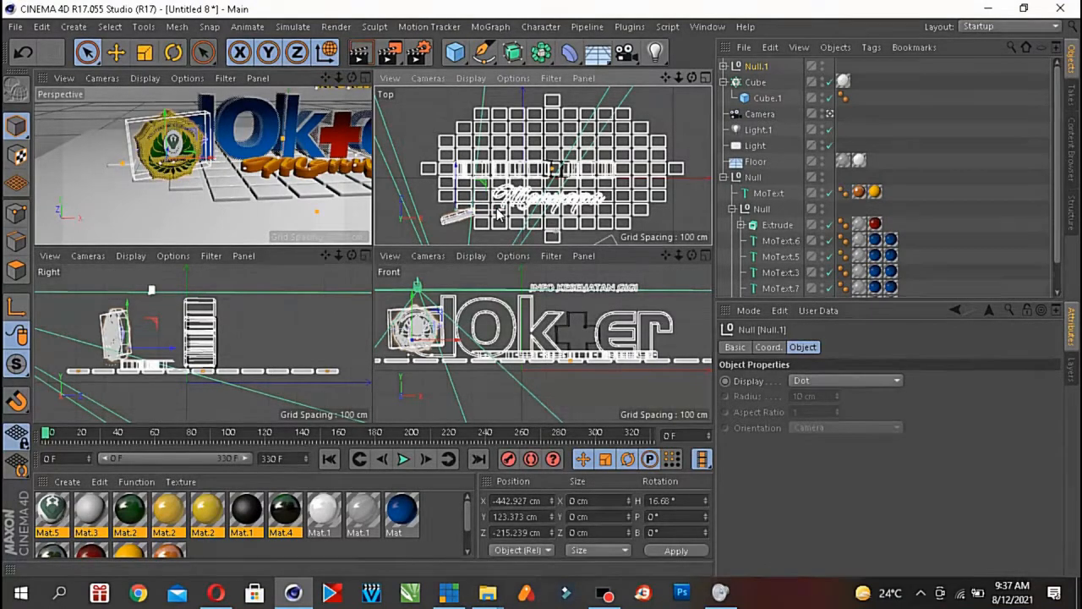
{"action": "middle_click", "coordinate": [341, 145]}
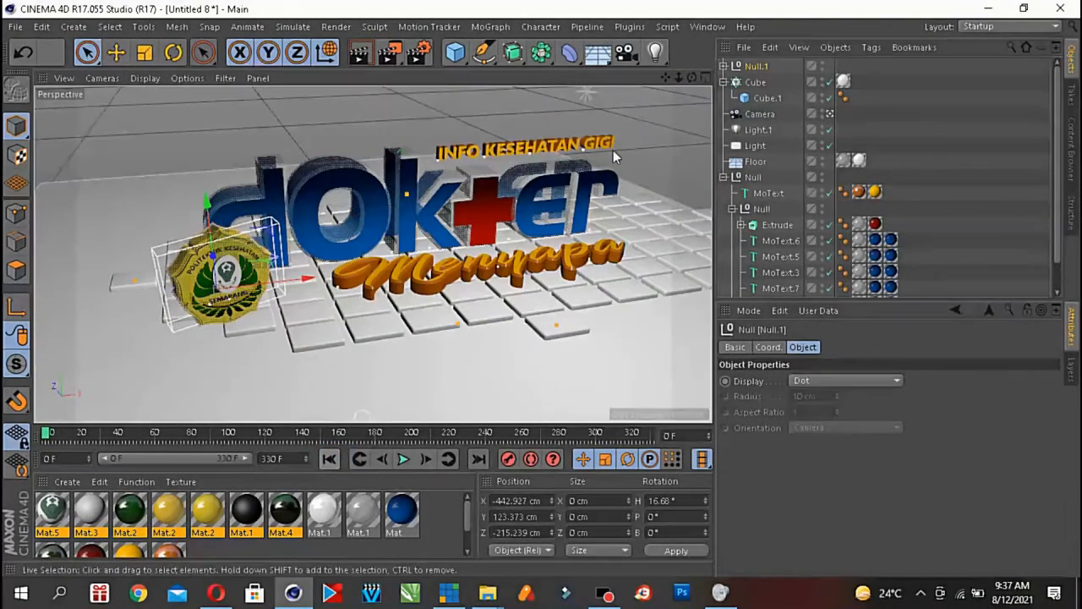
{"action": "left_click_drag", "start_coordinate": [295, 280], "coordinate": [281, 287]}
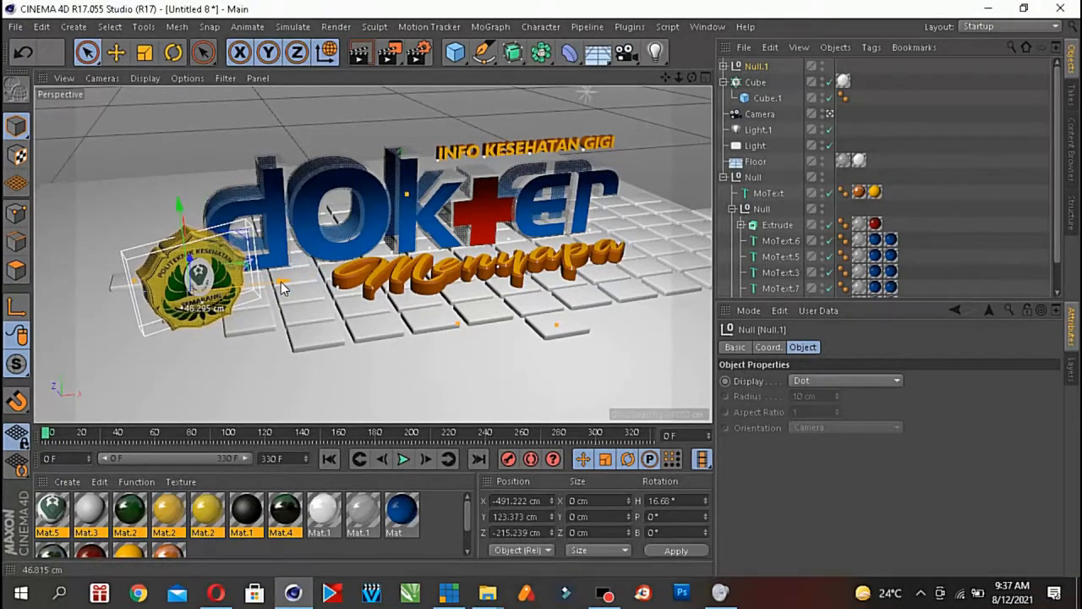
- Display the Perspective view with Gouraud Shading (Lines) and examine the mesh lines on the blue letter O up close
{"action": "left_click", "coordinate": [142, 78]}
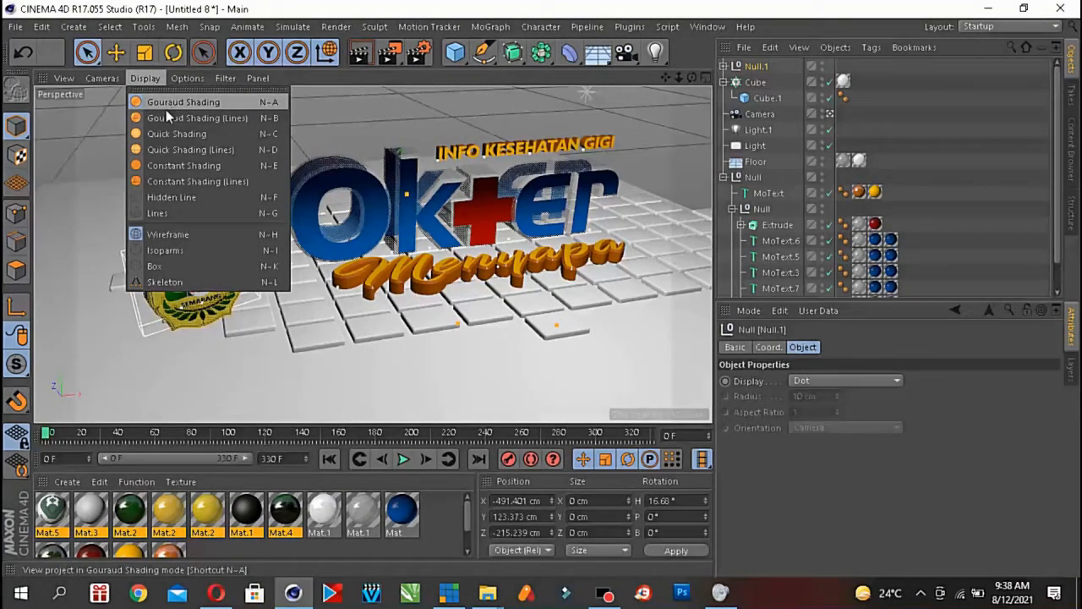
{"action": "left_click", "coordinate": [220, 120]}
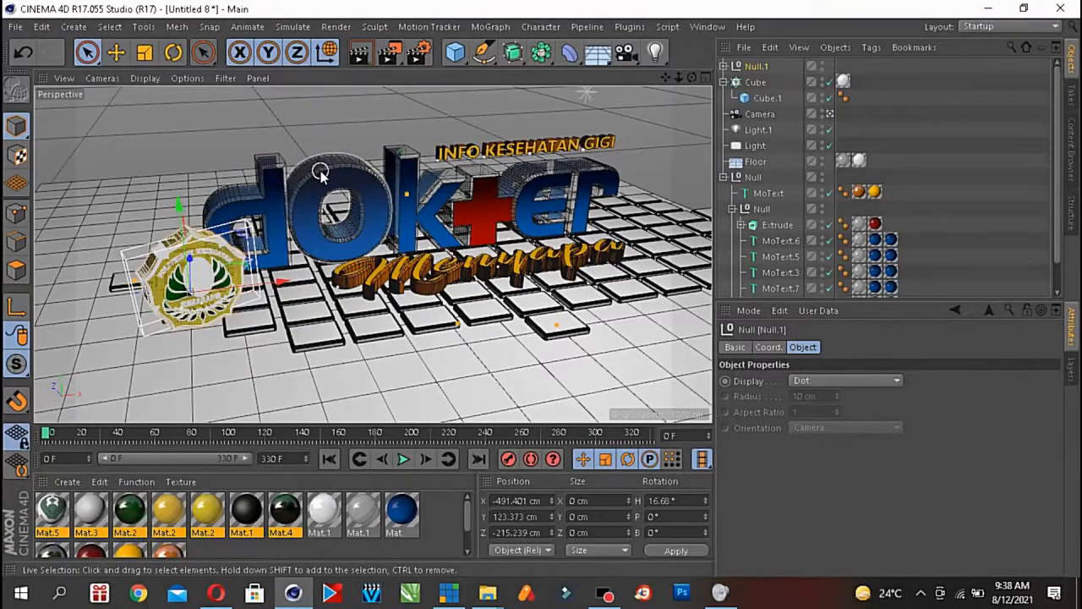
{"action": "scroll", "coordinate": [319, 172], "scroll_direction": "up", "scroll_amount": 5}
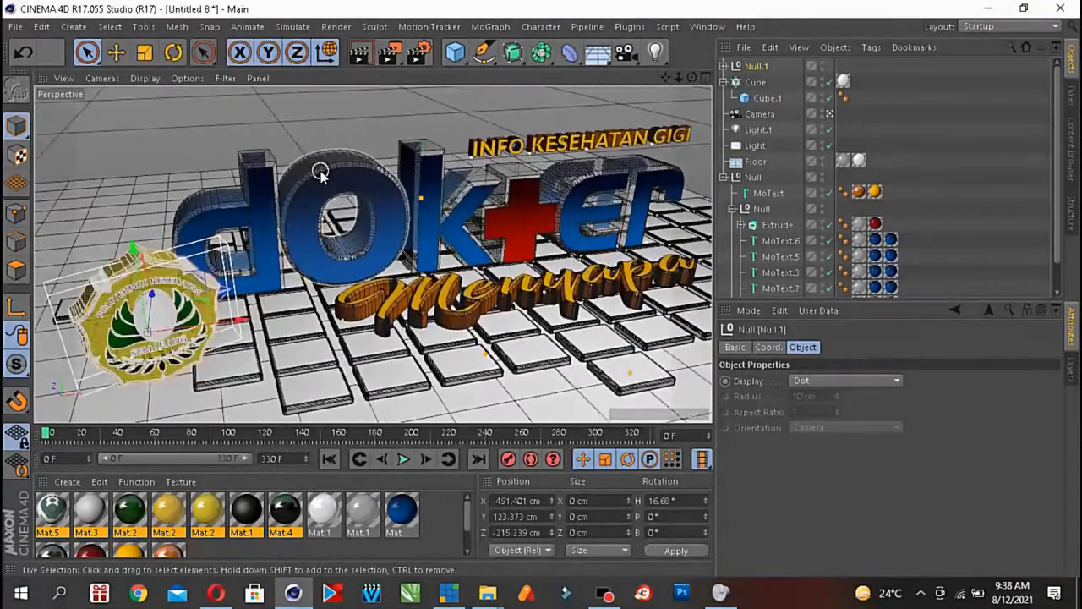
{"action": "scroll", "coordinate": [319, 171], "scroll_direction": "up", "scroll_amount": 6}
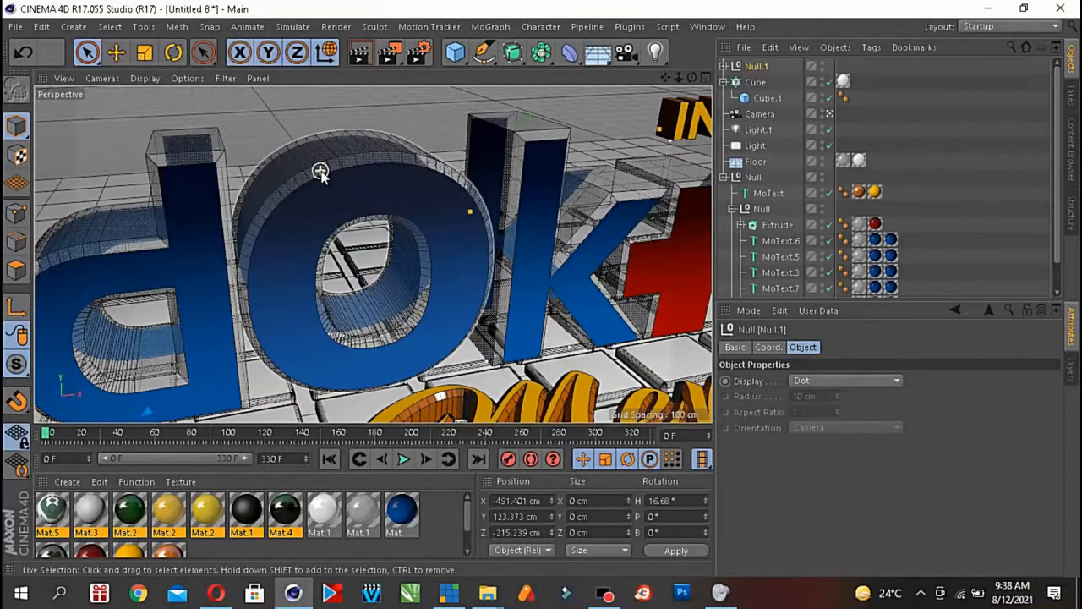
{"action": "scroll", "coordinate": [320, 172], "scroll_direction": "up", "scroll_amount": 2}
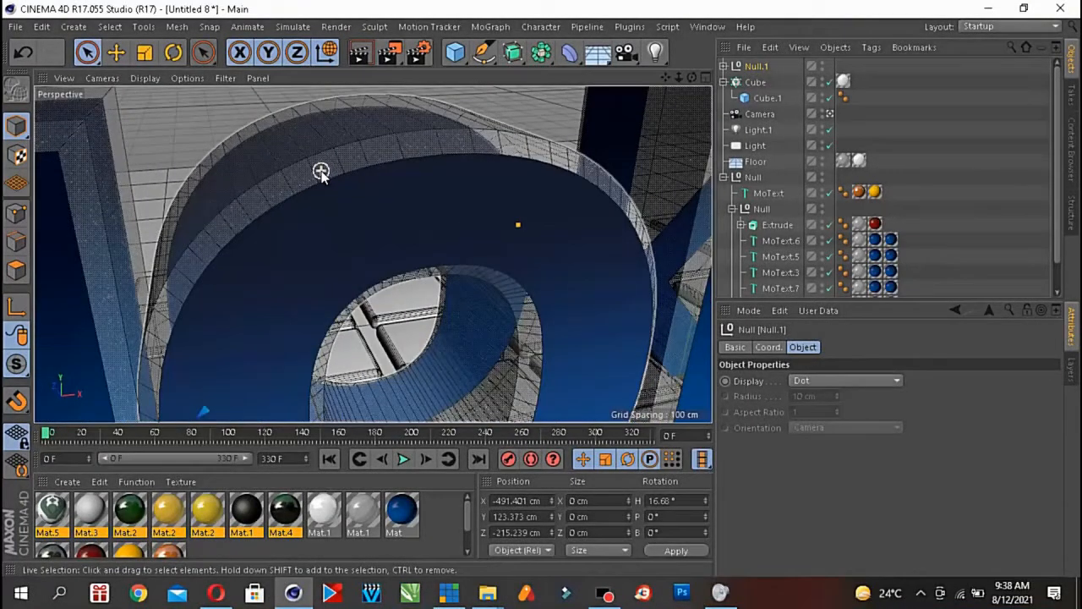
- Select the blue letter O, try Polygons mode, and switch back to Model mode
{"action": "left_click", "coordinate": [338, 224]}
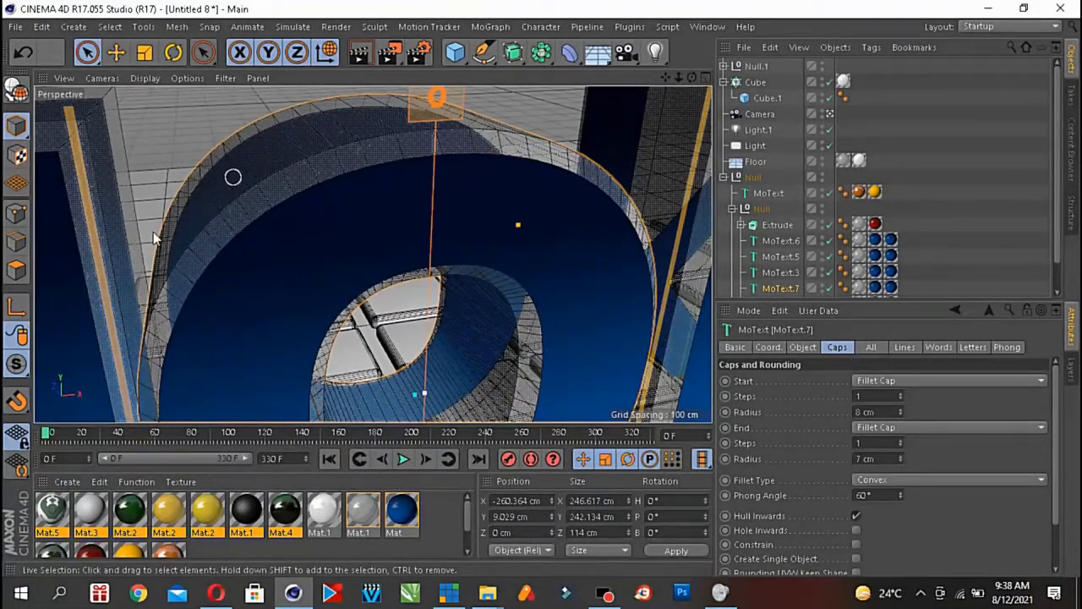
{"action": "left_click", "coordinate": [17, 271]}
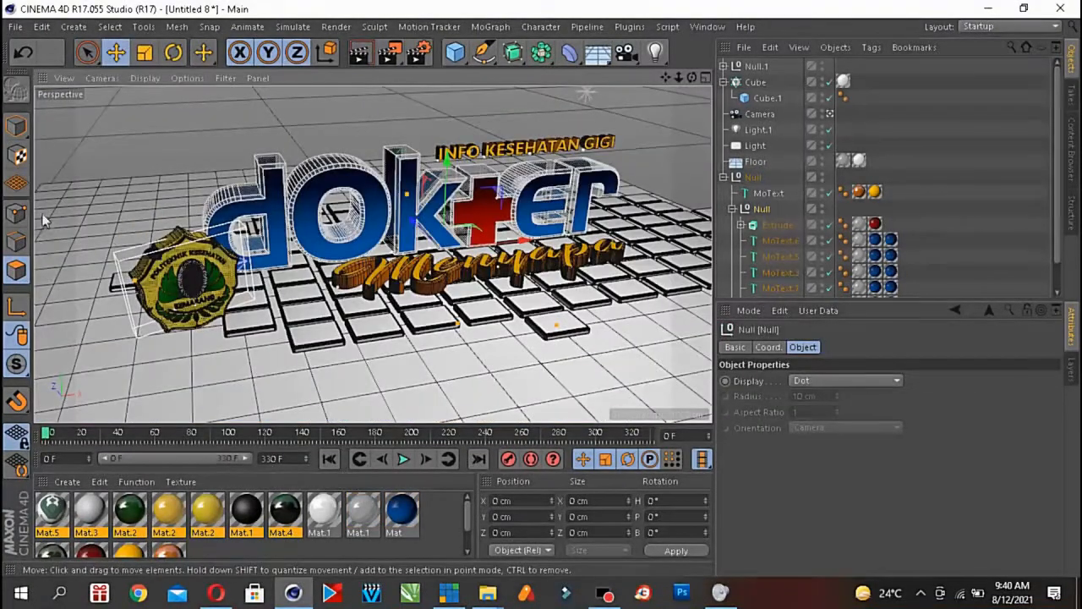
{"action": "left_click", "coordinate": [17, 125]}
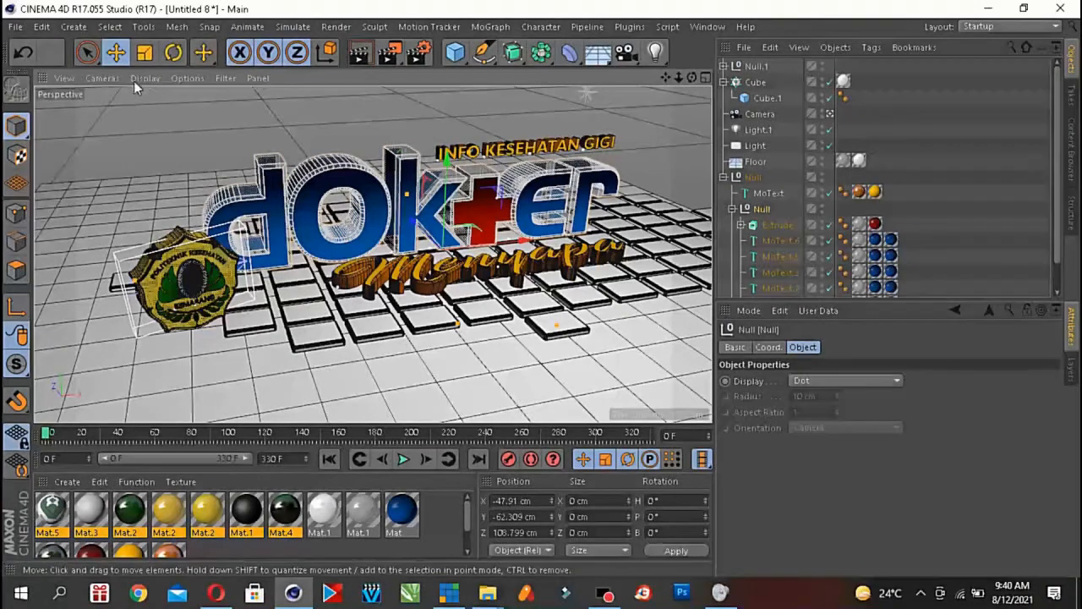
- Look through the available selection tools without changing tool, and restore plain Gouraud Shading in the Perspective view
{"action": "left_click", "coordinate": [88, 53]}
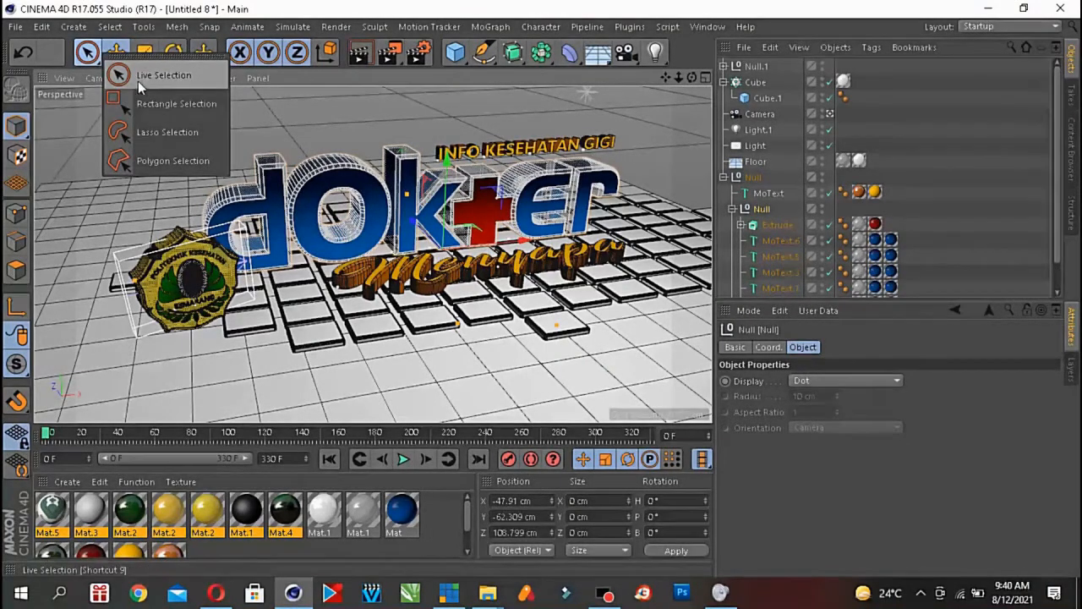
{"action": "left_click", "coordinate": [396, 84]}
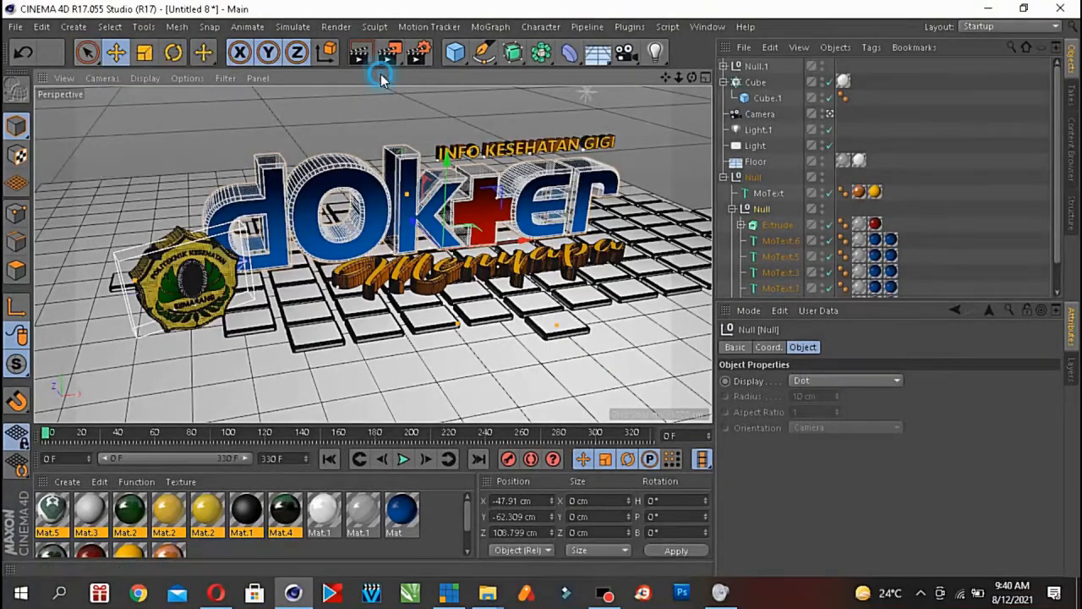
{"action": "left_click", "coordinate": [141, 80]}
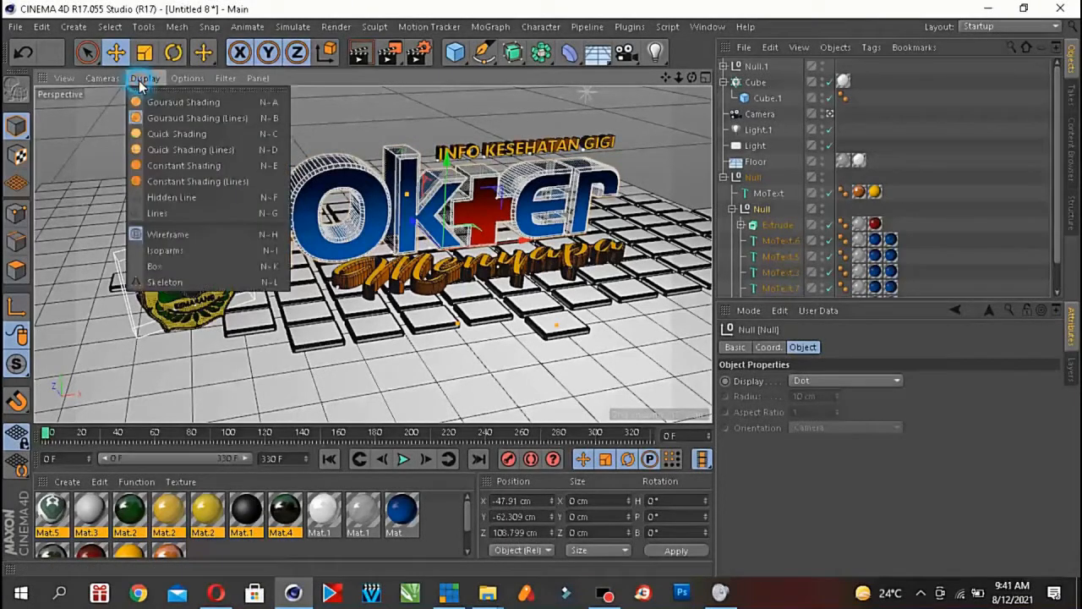
{"action": "left_click", "coordinate": [156, 101]}
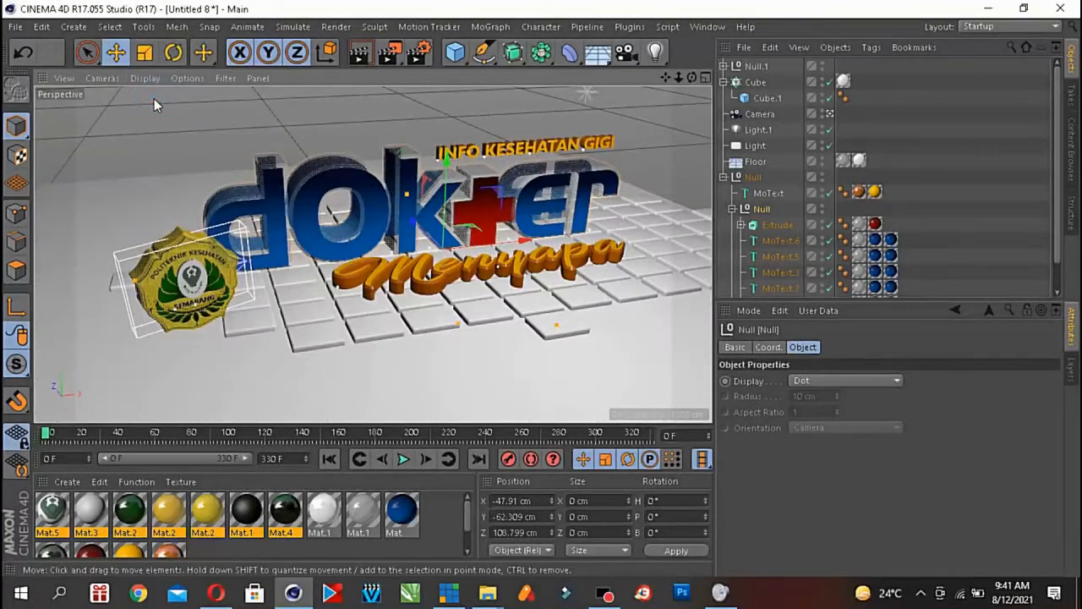
- Add a 200 cm cube and move it behind the badge to about X -657.9 cm, Y 143.3 cm
{"action": "left_click", "coordinate": [455, 52]}
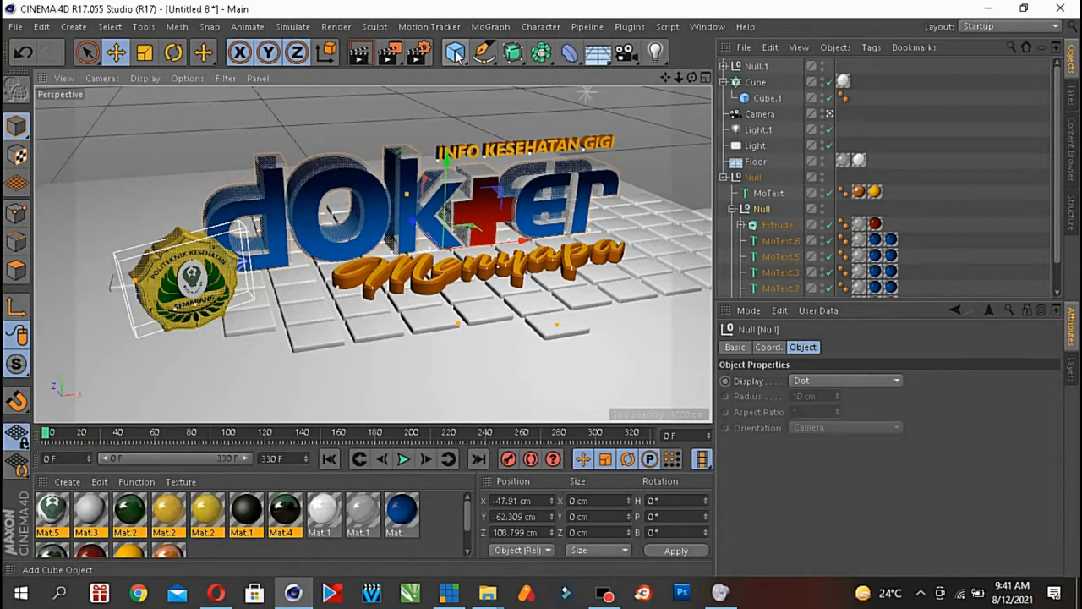
{"action": "left_click", "coordinate": [573, 75]}
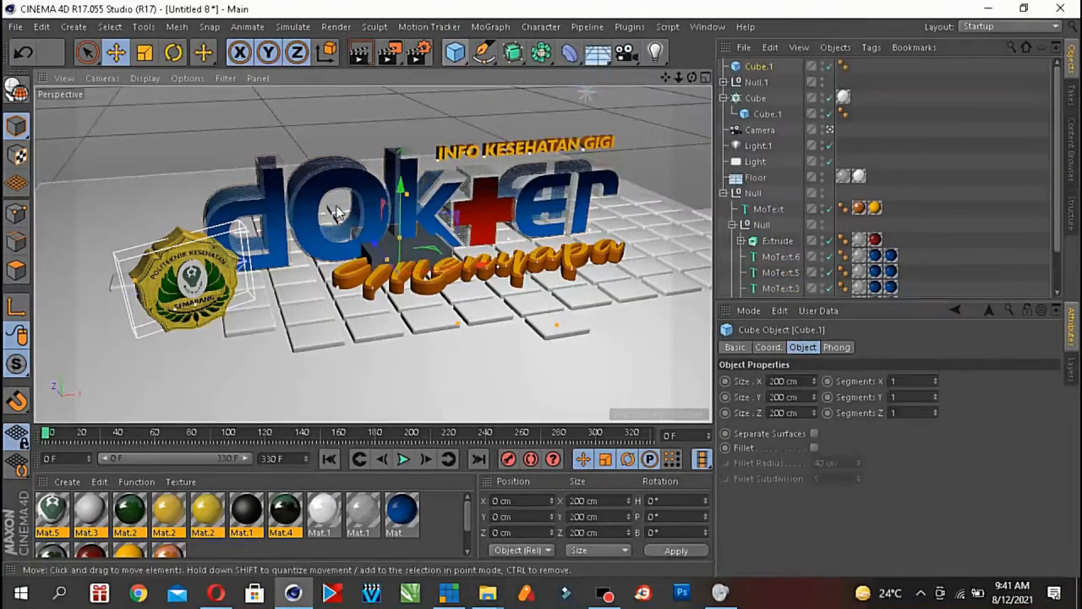
{"action": "left_click_drag", "start_coordinate": [401, 191], "coordinate": [402, 135]}
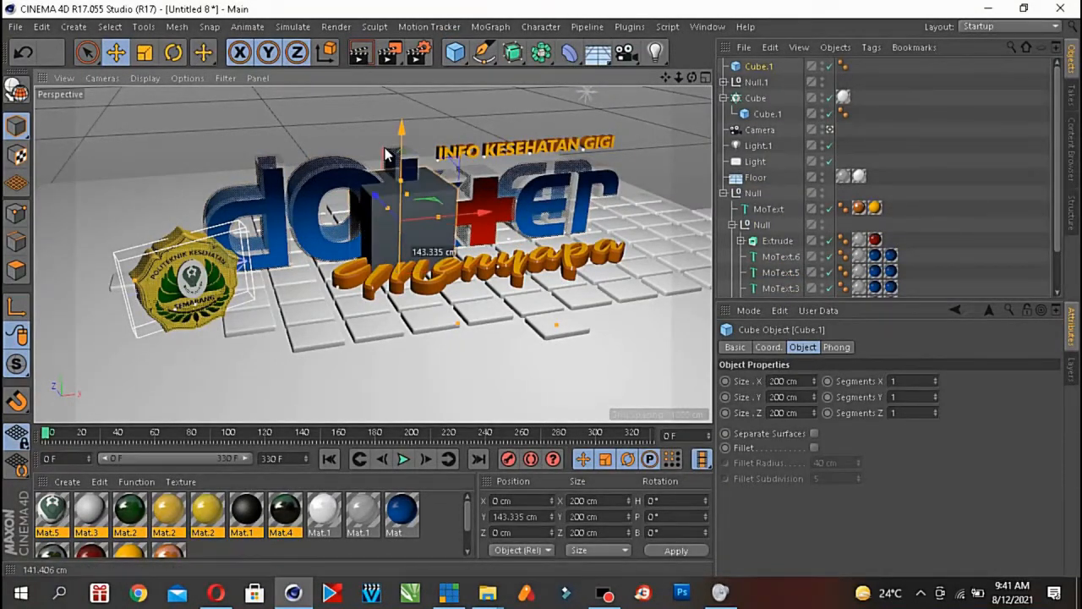
{"action": "left_click_drag", "start_coordinate": [478, 221], "coordinate": [160, 228]}
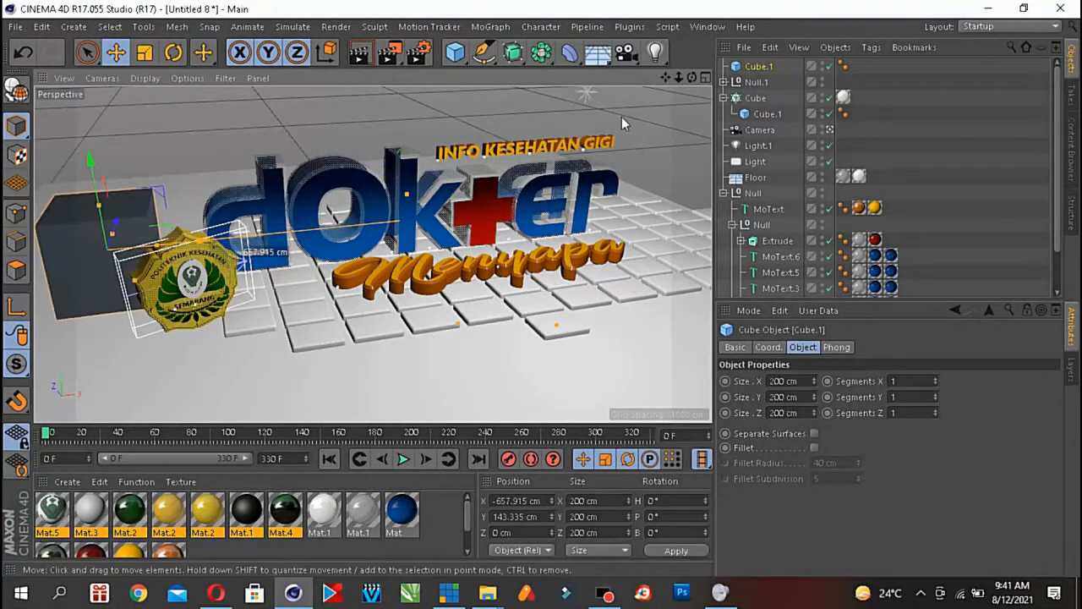
- Move the cube farther away from the badge along X to about -753.3 cm
{"action": "left_click_drag", "start_coordinate": [667, 78], "coordinate": [918, 51]}
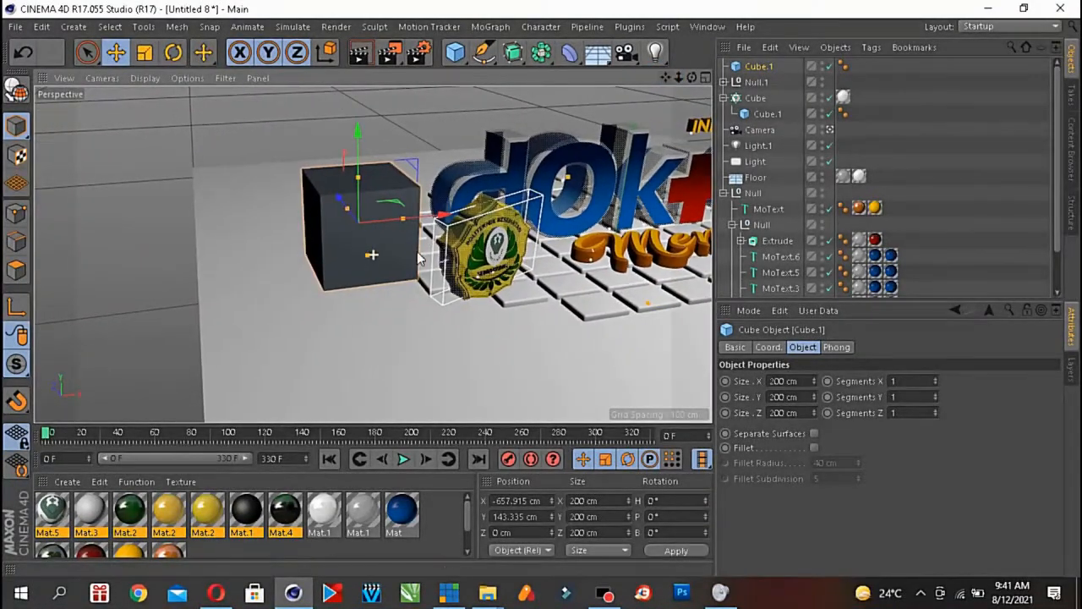
{"action": "left_click_drag", "start_coordinate": [441, 218], "coordinate": [391, 223]}
{"action": "scroll", "coordinate": [285, 228], "scroll_direction": "up", "scroll_amount": 3}
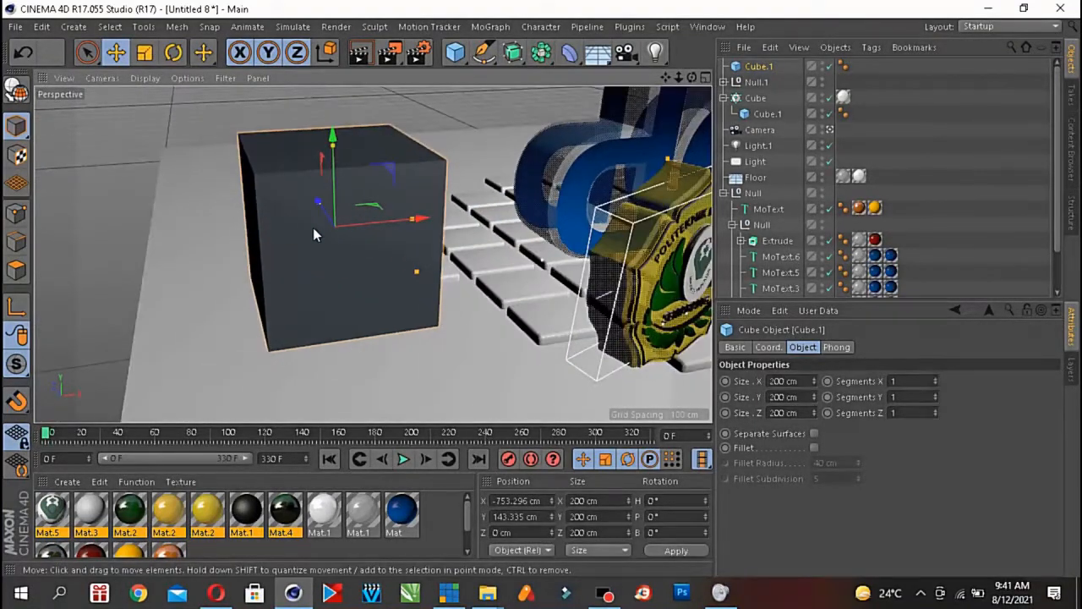
{"action": "scroll", "coordinate": [312, 229], "scroll_direction": "down", "scroll_amount": 2}
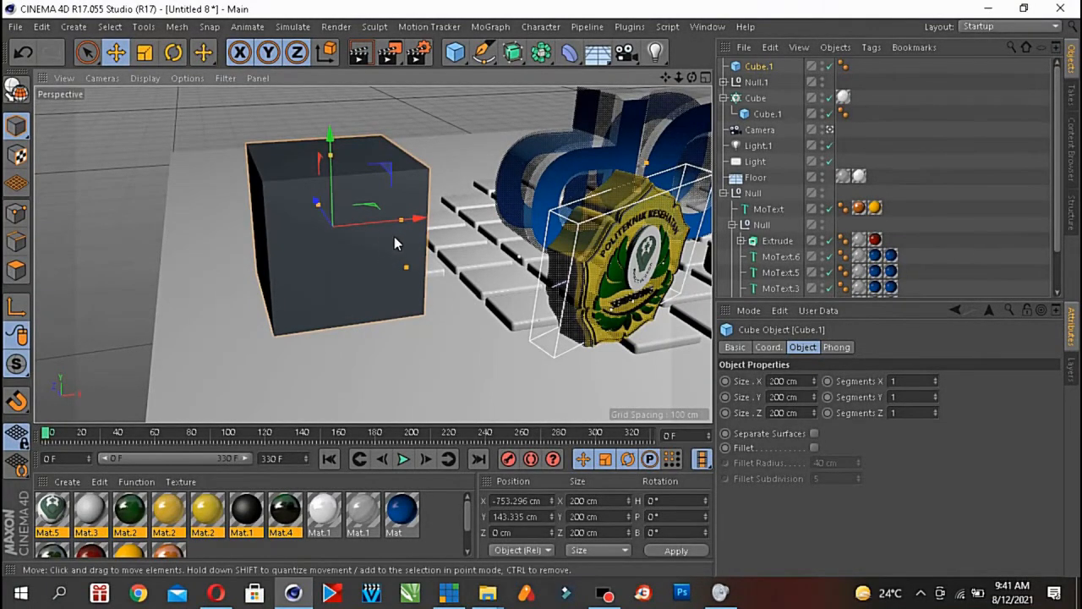
- Resize the cube with its size handles to about 240.8 cm in X, 213.5 cm in Y and 353.4 cm in Z
{"action": "left_click", "coordinate": [88, 54]}
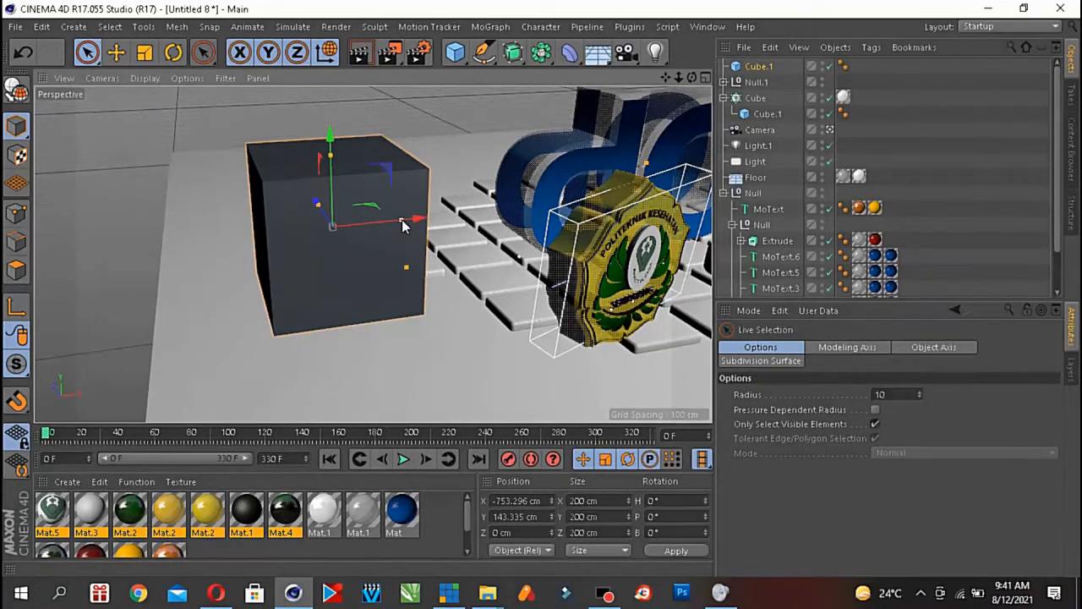
{"action": "mouse_move", "coordinate": [403, 225]}
{"action": "left_mouse_down"}
{"action": "mouse_move", "coordinate": [439, 225]}
{"action": "mouse_move", "coordinate": [407, 233]}
{"action": "left_mouse_up"}
{"action": "left_click_drag", "start_coordinate": [317, 205], "coordinate": [309, 192]}
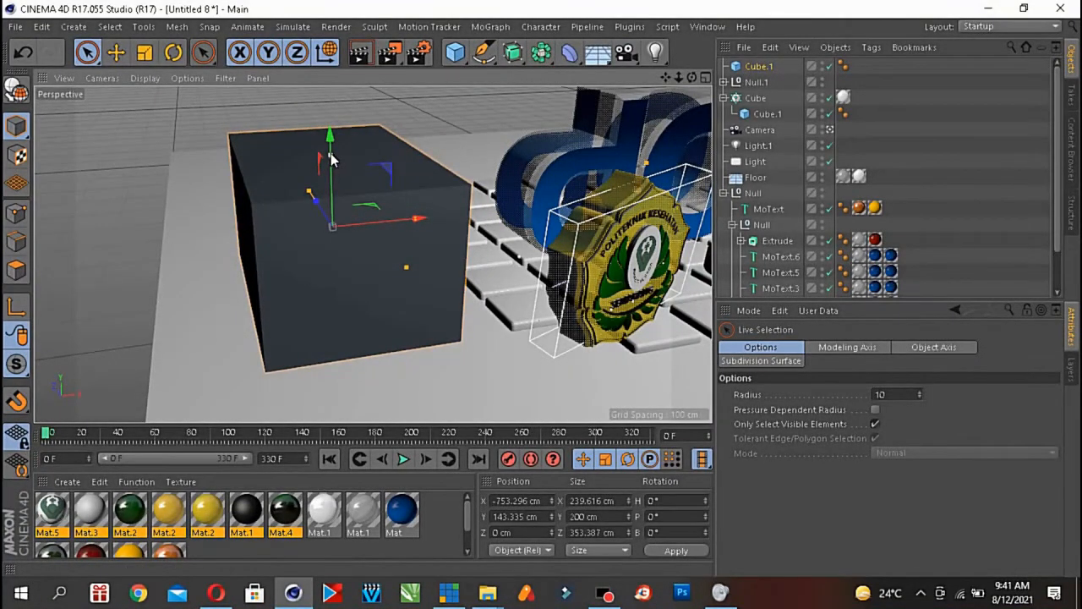
{"action": "mouse_move", "coordinate": [331, 155]}
{"action": "left_mouse_down"}
{"action": "mouse_move", "coordinate": [331, 118]}
{"action": "mouse_move", "coordinate": [339, 158]}
{"action": "left_mouse_up"}
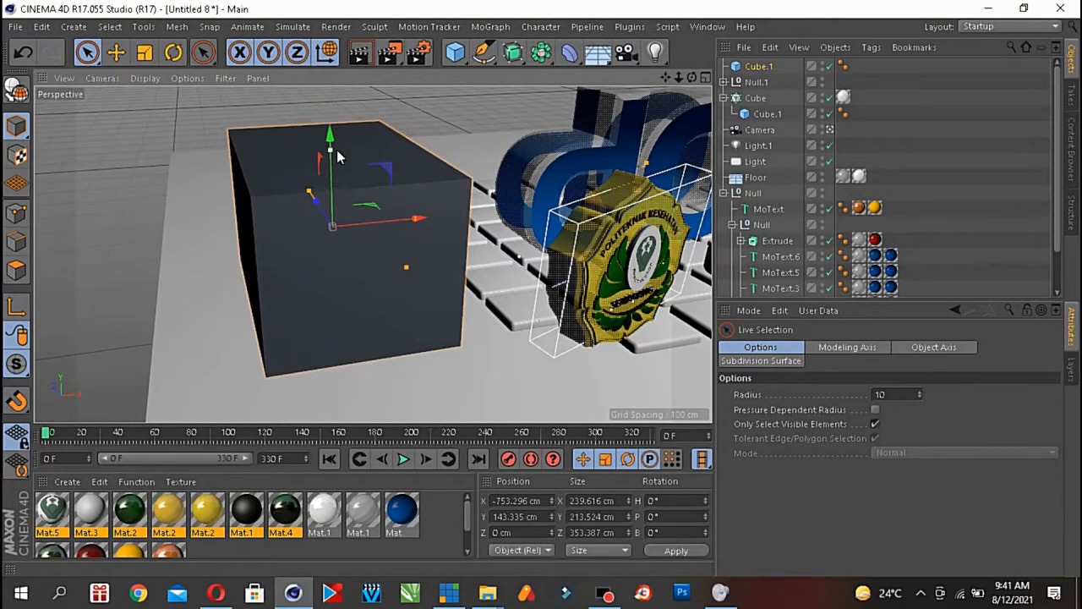
{"action": "left_click", "coordinate": [115, 52]}
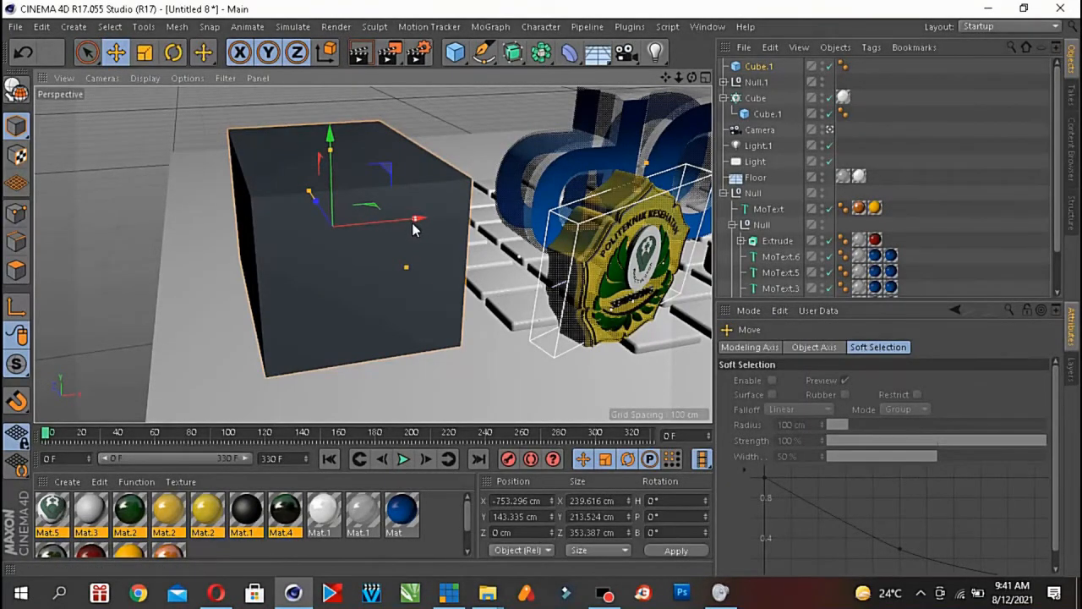
{"action": "mouse_move", "coordinate": [414, 224]}
{"action": "left_mouse_down"}
{"action": "mouse_move", "coordinate": [432, 219]}
{"action": "mouse_move", "coordinate": [416, 222]}
{"action": "left_mouse_up"}
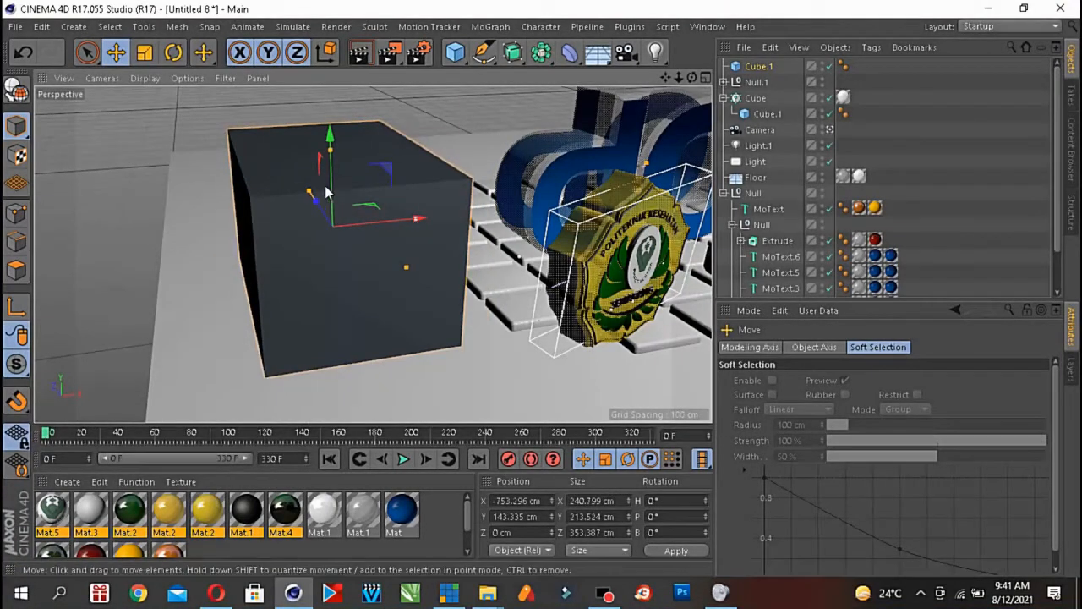
- Resize the cube to about 207.6 cm in Y and 394.9 cm in Z, changing from its size handles to the Scale tool
{"action": "mouse_move", "coordinate": [329, 155]}
{"action": "left_mouse_down"}
{"action": "mouse_move", "coordinate": [330, 135]}
{"action": "mouse_move", "coordinate": [330, 161]}
{"action": "left_mouse_up"}
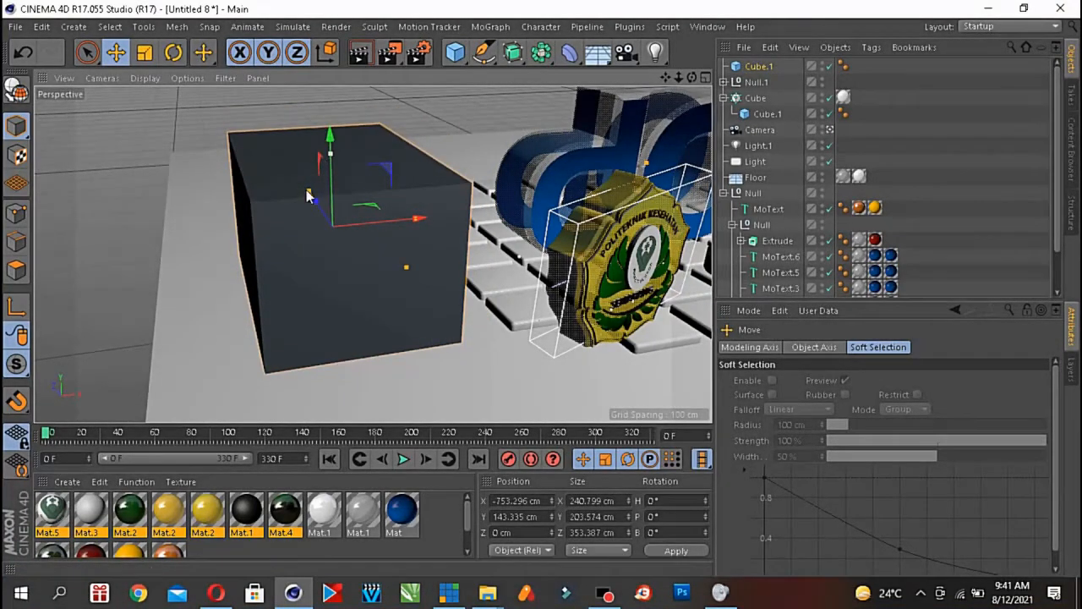
{"action": "left_click", "coordinate": [143, 55]}
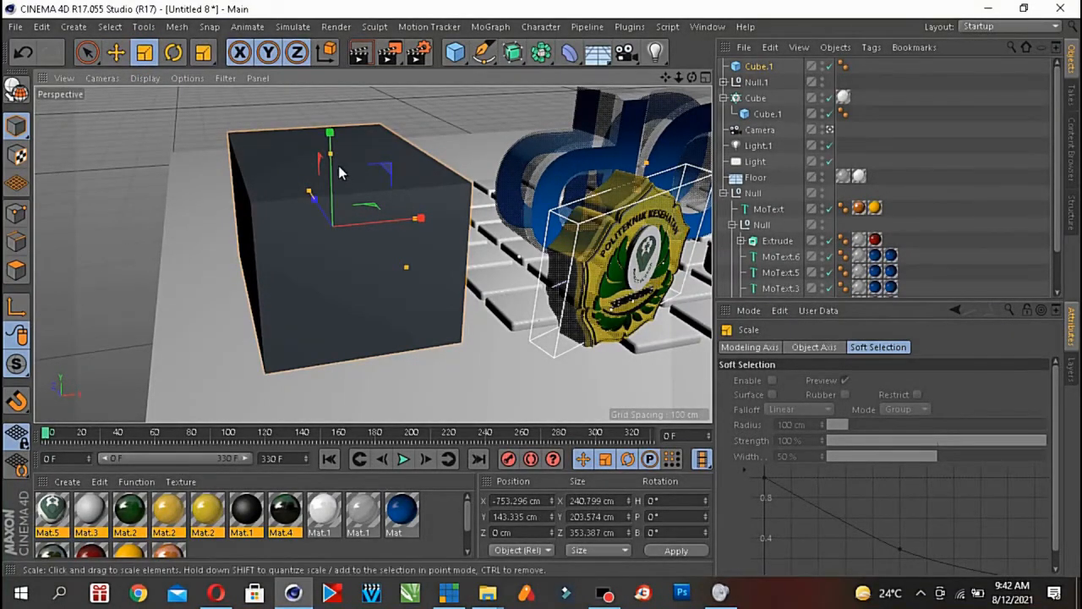
{"action": "left_click_drag", "start_coordinate": [330, 158], "coordinate": [308, 192]}
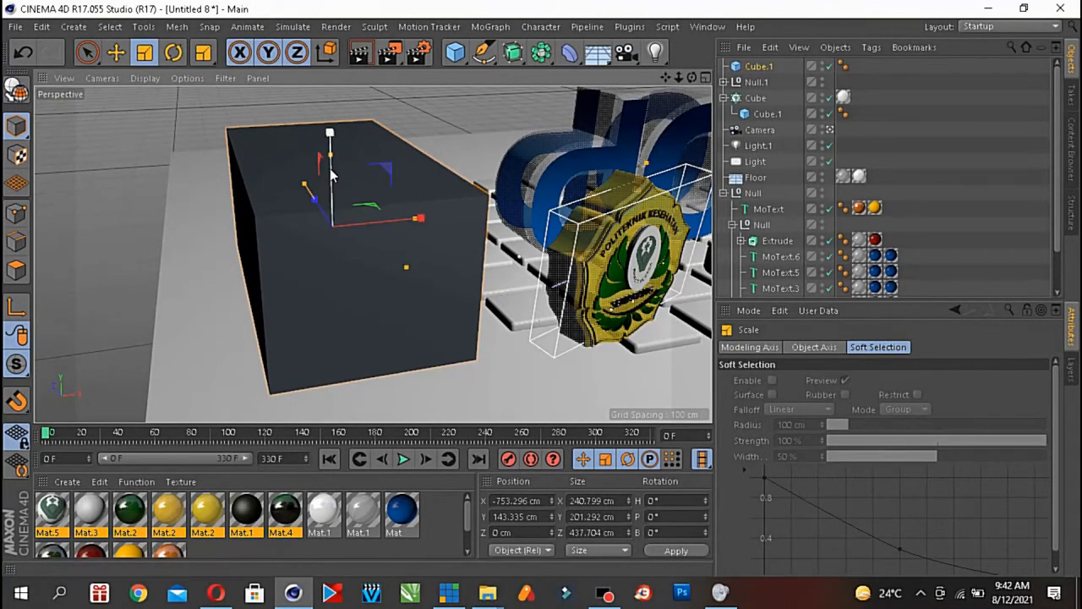
{"action": "mouse_move", "coordinate": [329, 159]}
{"action": "left_mouse_down"}
{"action": "mouse_move", "coordinate": [319, 197]}
{"action": "mouse_move", "coordinate": [310, 196]}
{"action": "mouse_move", "coordinate": [305, 185]}
{"action": "mouse_move", "coordinate": [335, 165]}
{"action": "left_mouse_up"}
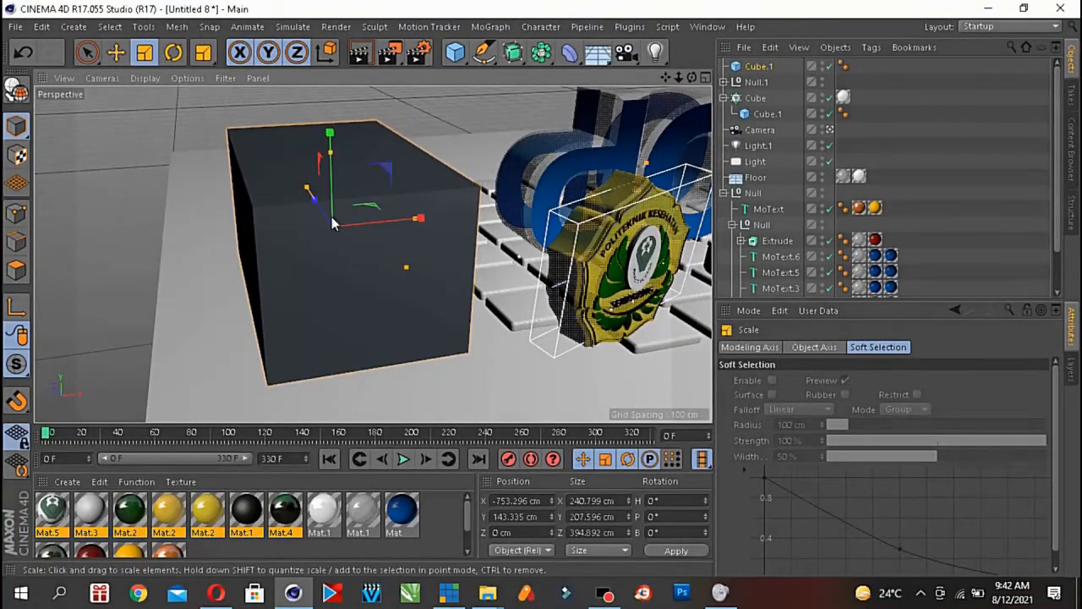
- Scale the cube to about 196.1 cm in X, 181.7 cm in Y and 345.6 cm in Z
{"action": "left_click_drag", "start_coordinate": [497, 276], "coordinate": [458, 290]}
{"action": "left_click_drag", "start_coordinate": [422, 218], "coordinate": [431, 221]}
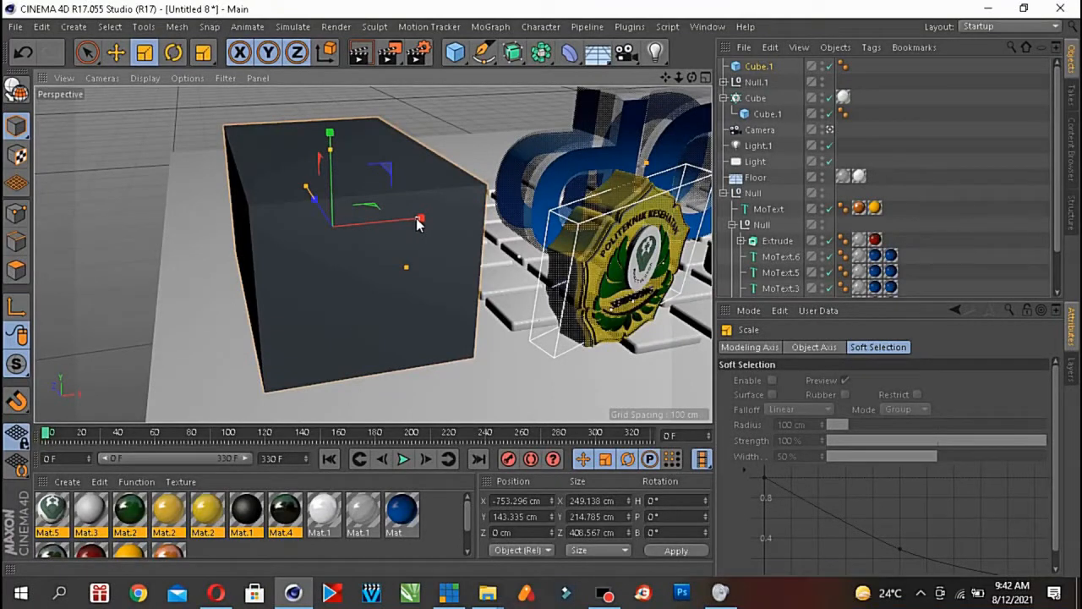
{"action": "mouse_move", "coordinate": [420, 222]}
{"action": "left_mouse_down"}
{"action": "mouse_move", "coordinate": [431, 218]}
{"action": "mouse_move", "coordinate": [412, 222]}
{"action": "left_mouse_up"}
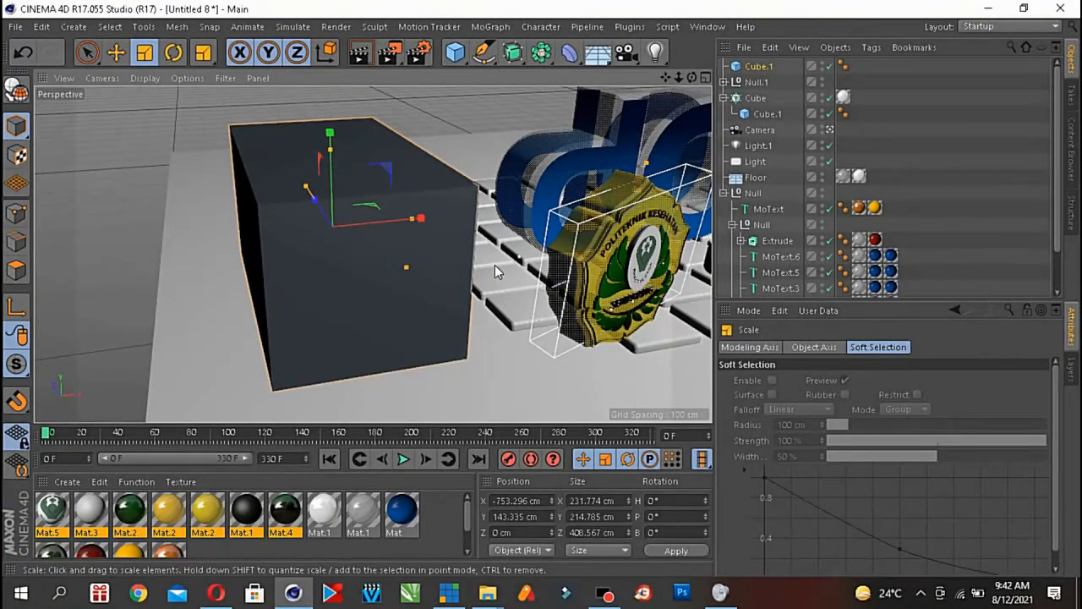
{"action": "mouse_move", "coordinate": [499, 270]}
{"action": "left_mouse_down"}
{"action": "mouse_move", "coordinate": [632, 289]}
{"action": "mouse_move", "coordinate": [465, 291]}
{"action": "mouse_move", "coordinate": [518, 279]}
{"action": "left_mouse_up"}
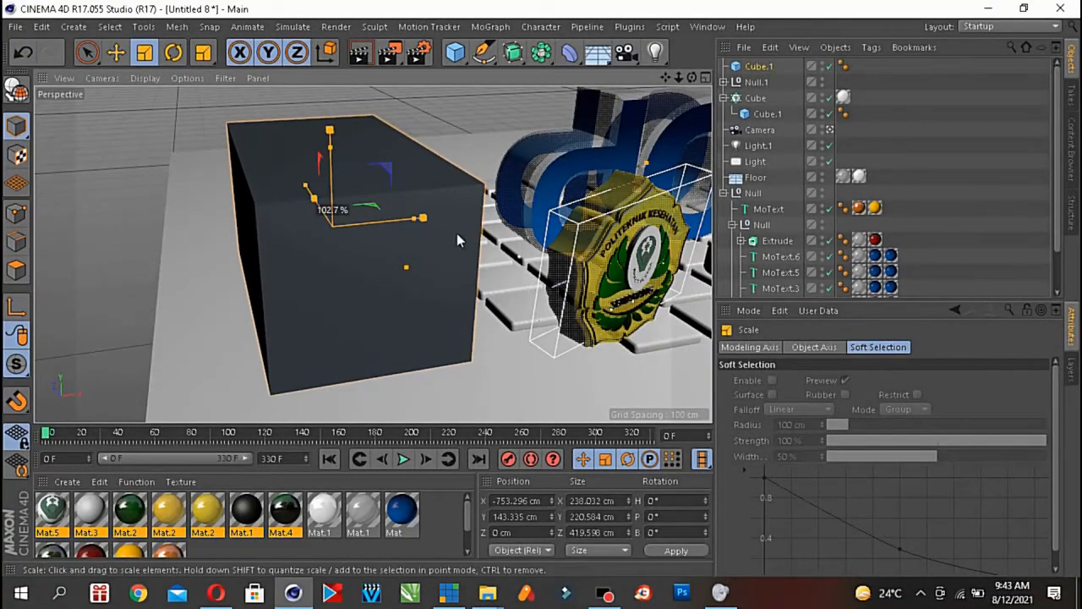
{"action": "scroll", "coordinate": [428, 207], "scroll_direction": "up", "scroll_amount": 2}
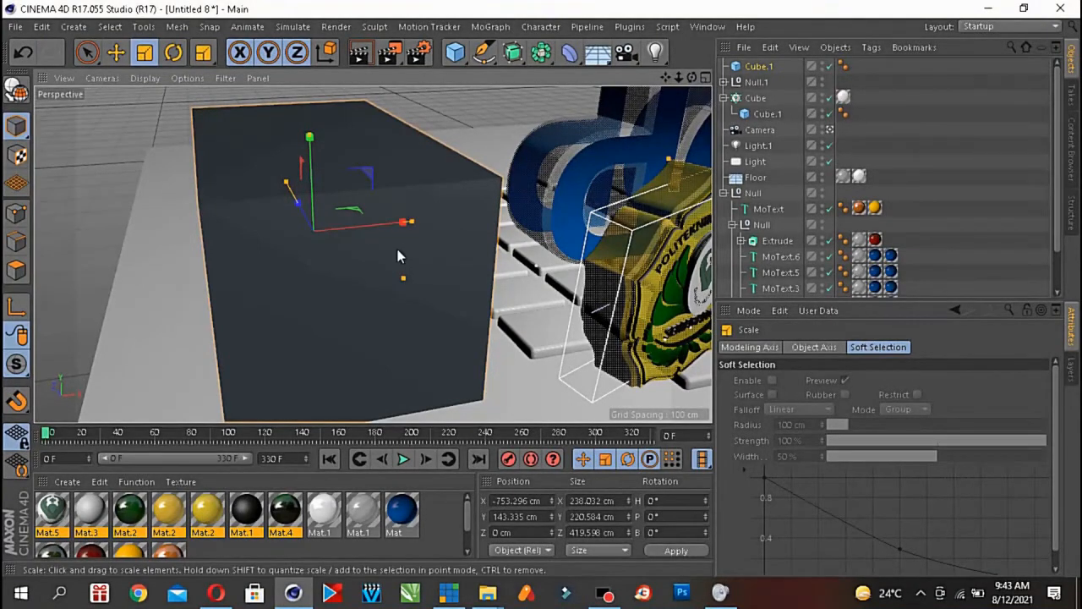
{"action": "mouse_move", "coordinate": [403, 227]}
{"action": "left_mouse_down"}
{"action": "mouse_move", "coordinate": [441, 229]}
{"action": "mouse_move", "coordinate": [369, 232]}
{"action": "mouse_move", "coordinate": [404, 230]}
{"action": "mouse_move", "coordinate": [388, 233]}
{"action": "left_mouse_up"}
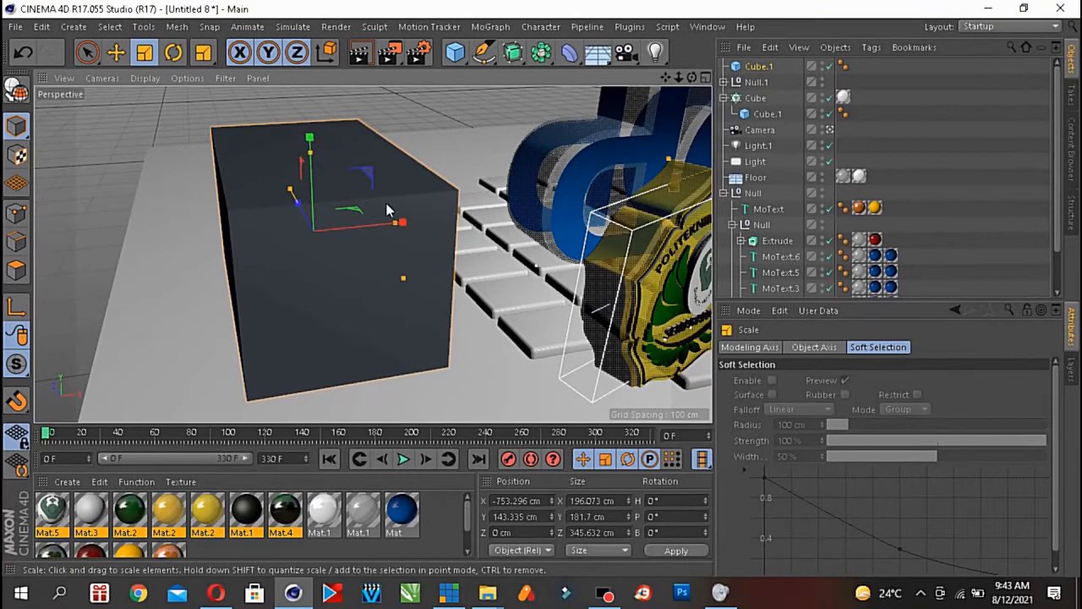
- Rotate the cube to about H 8.6°, P 5.3° and B -0.7°
{"action": "left_click", "coordinate": [171, 55]}
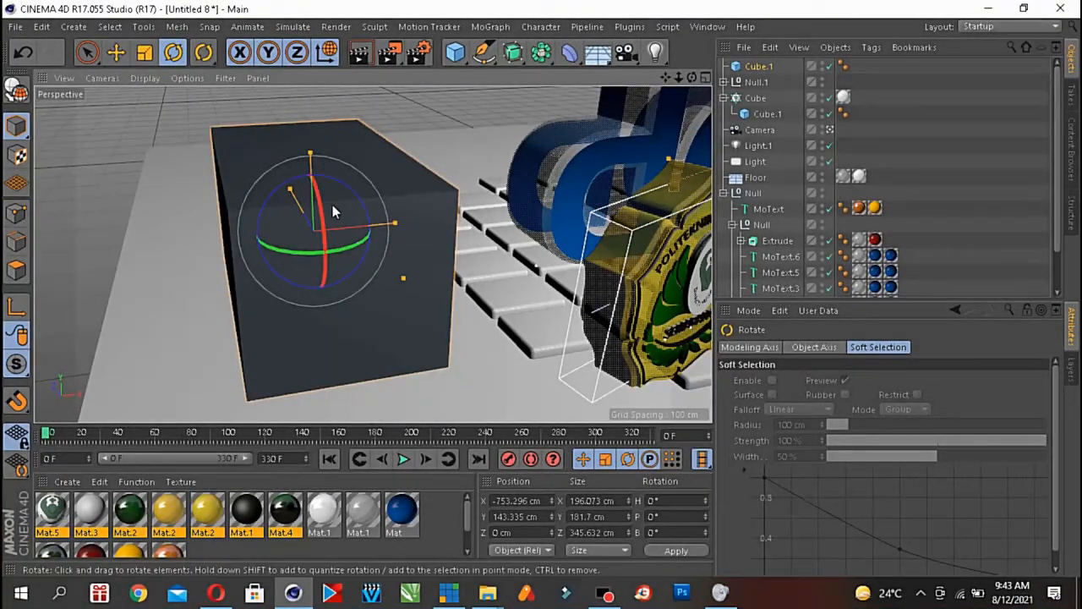
{"action": "left_click_drag", "start_coordinate": [315, 196], "coordinate": [285, 216]}
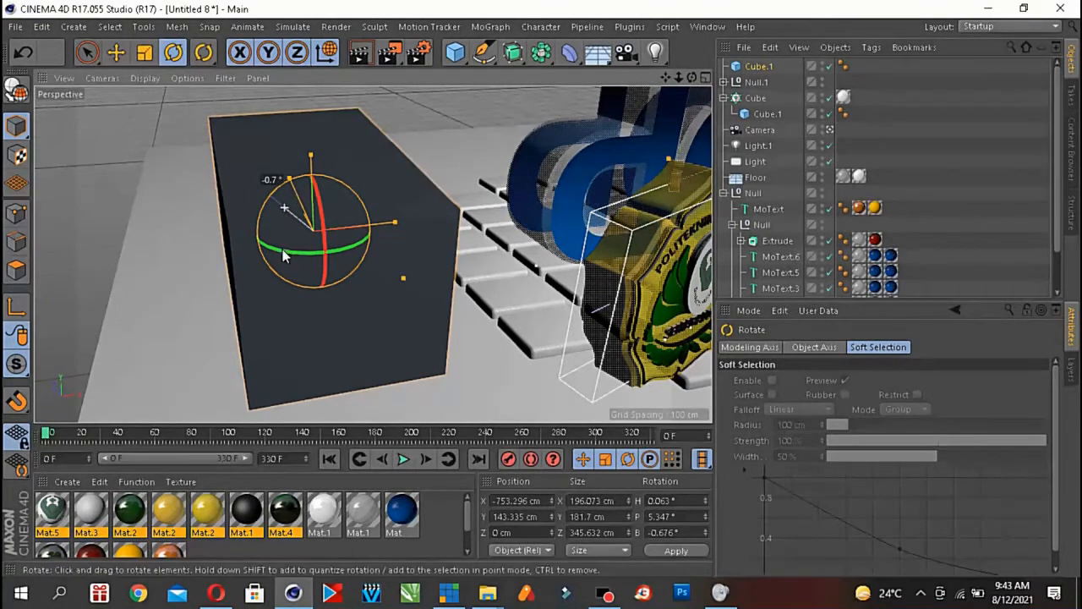
{"action": "left_click_drag", "start_coordinate": [284, 255], "coordinate": [326, 302]}
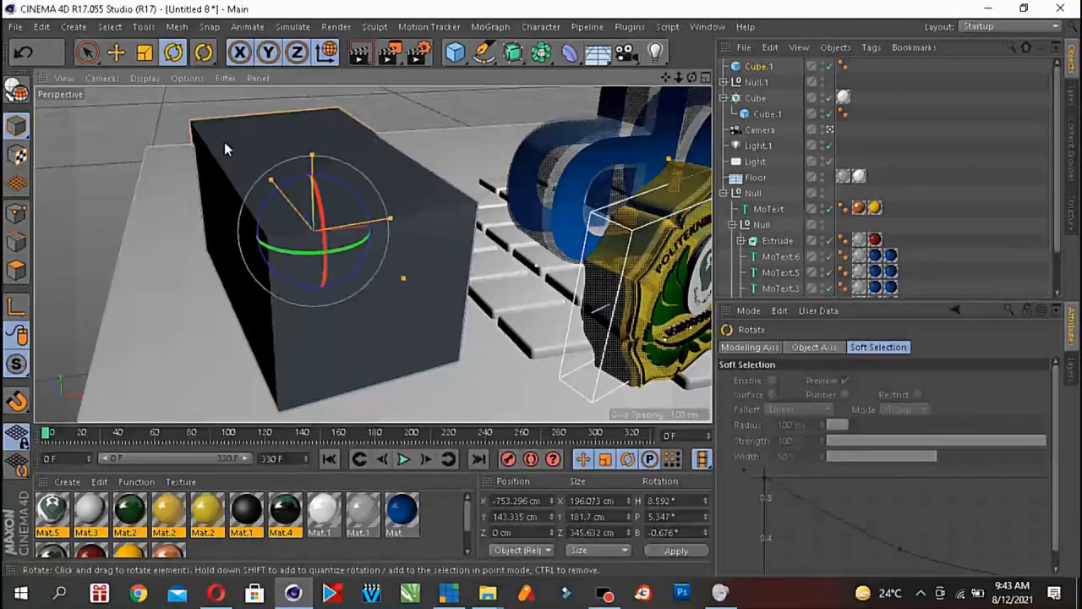
- Lock the X, Y and Z axes and rotate the cube with its red band to a pitch of about 7.4°
{"action": "left_click", "coordinate": [239, 52]}
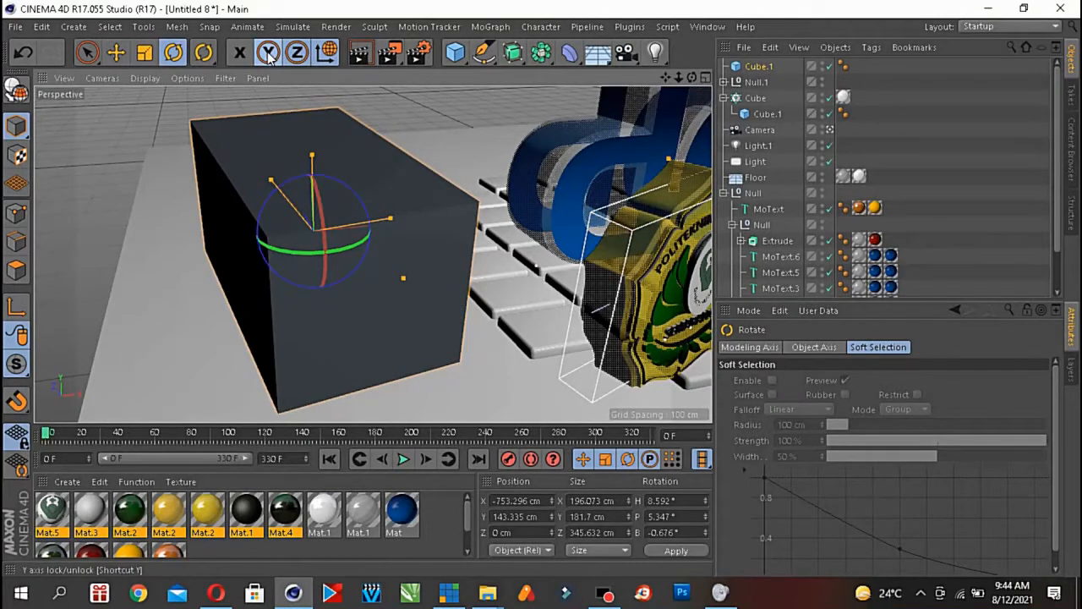
{"action": "left_click", "coordinate": [268, 53]}
{"action": "left_click", "coordinate": [296, 53]}
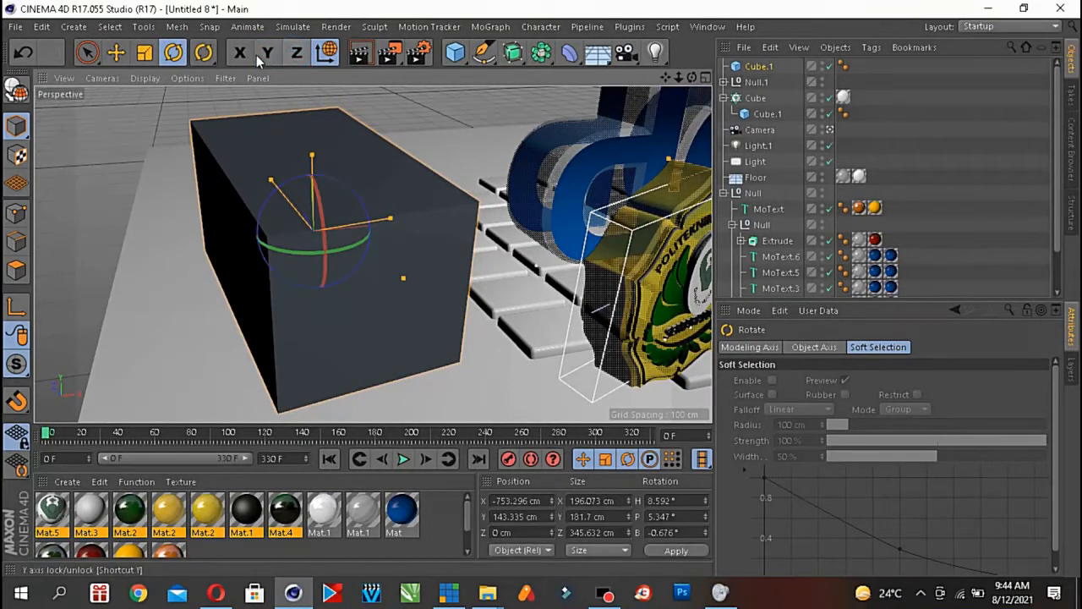
{"action": "left_click_drag", "start_coordinate": [319, 211], "coordinate": [317, 205]}
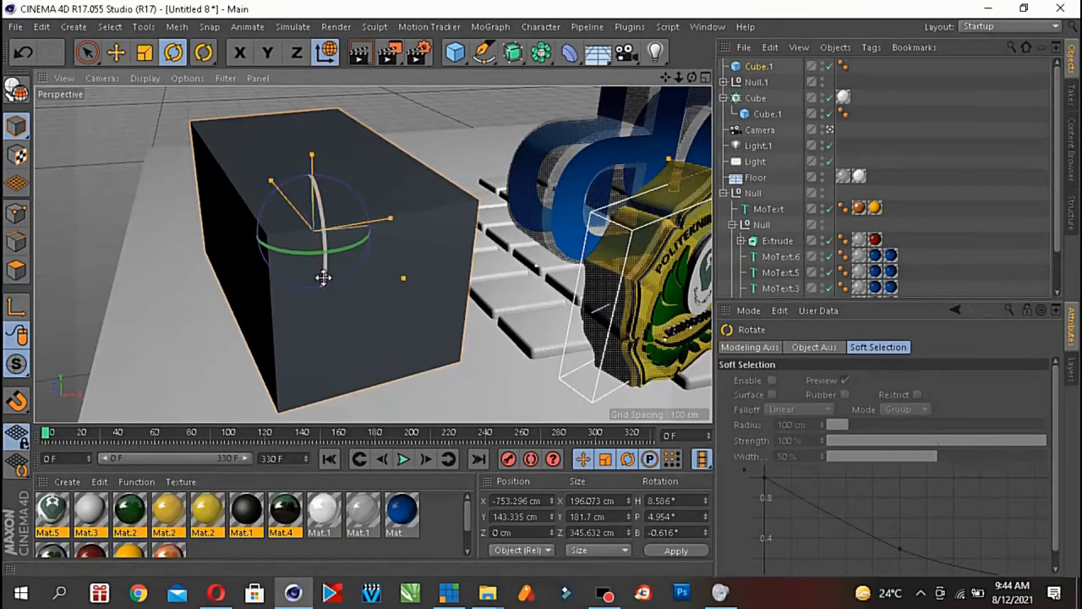
{"action": "left_click_drag", "start_coordinate": [323, 273], "coordinate": [327, 277]}
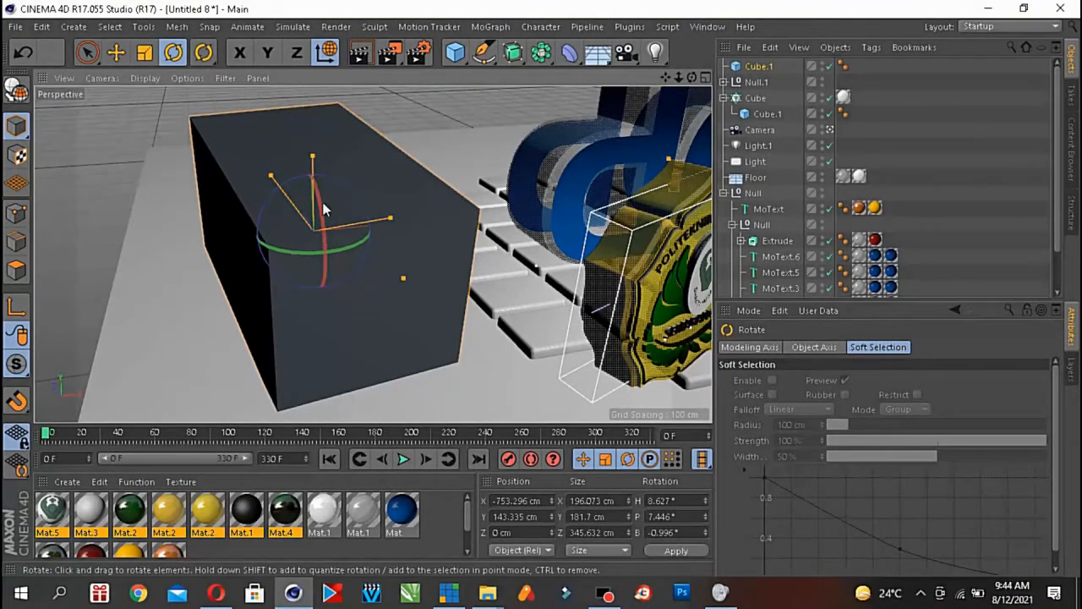
- Unlock all three axes and rotate the cube, finishing in the object coordinate system, to about H 8.7°, P 10.3° and B 35.9°
{"action": "left_click", "coordinate": [239, 53]}
{"action": "left_click", "coordinate": [268, 53]}
{"action": "left_click", "coordinate": [296, 53]}
{"action": "left_click_drag", "start_coordinate": [321, 236], "coordinate": [323, 254]}
{"action": "key", "text": "ctrl+z"}
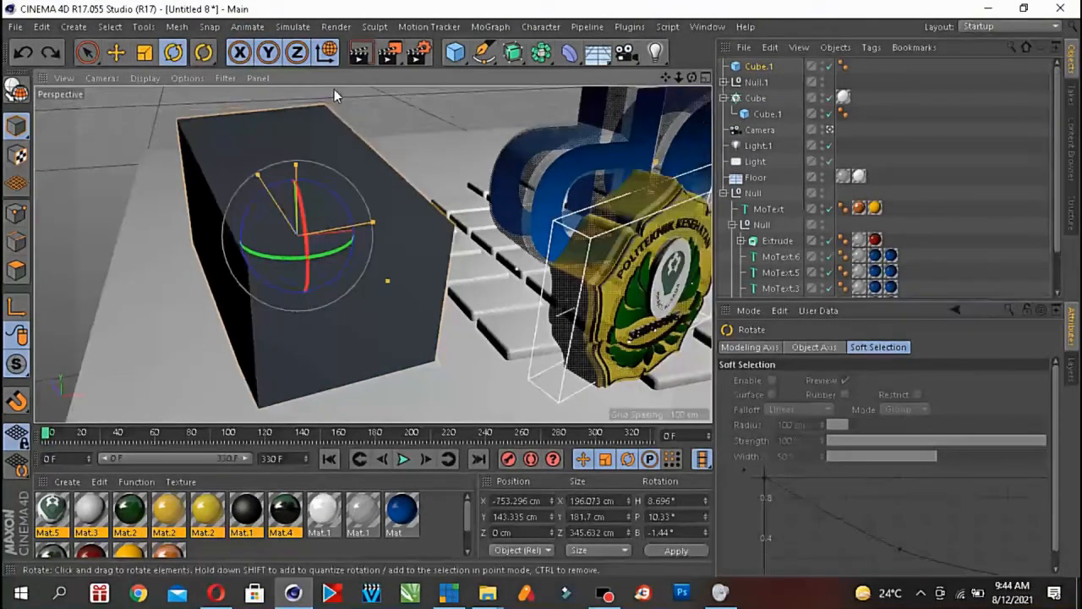
{"action": "left_click", "coordinate": [330, 54]}
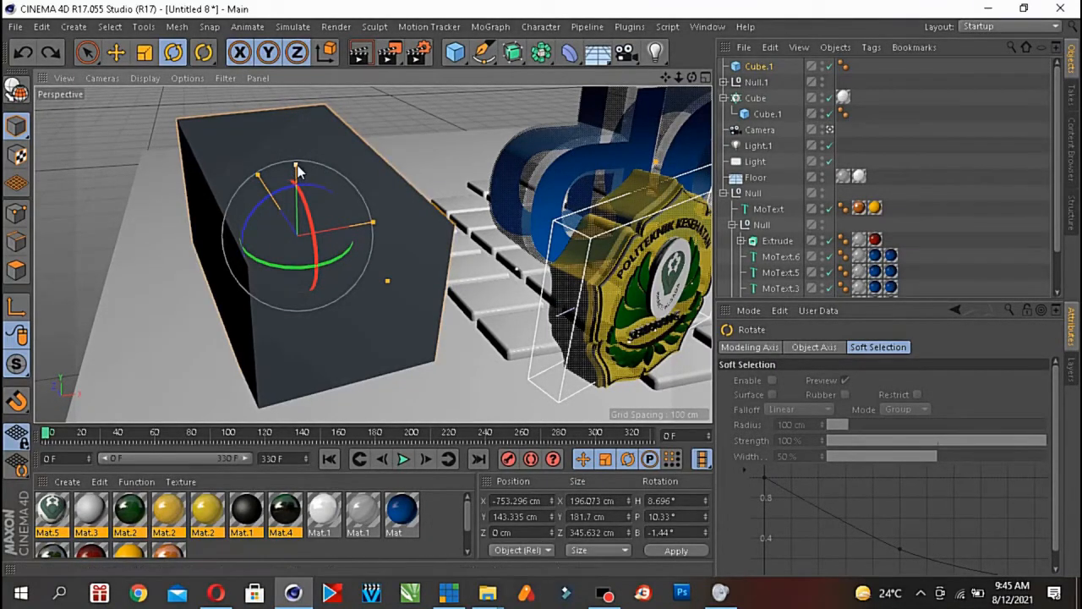
{"action": "mouse_move", "coordinate": [247, 215]}
{"action": "left_mouse_down"}
{"action": "mouse_move", "coordinate": [260, 204]}
{"action": "mouse_move", "coordinate": [260, 228]}
{"action": "left_mouse_up"}
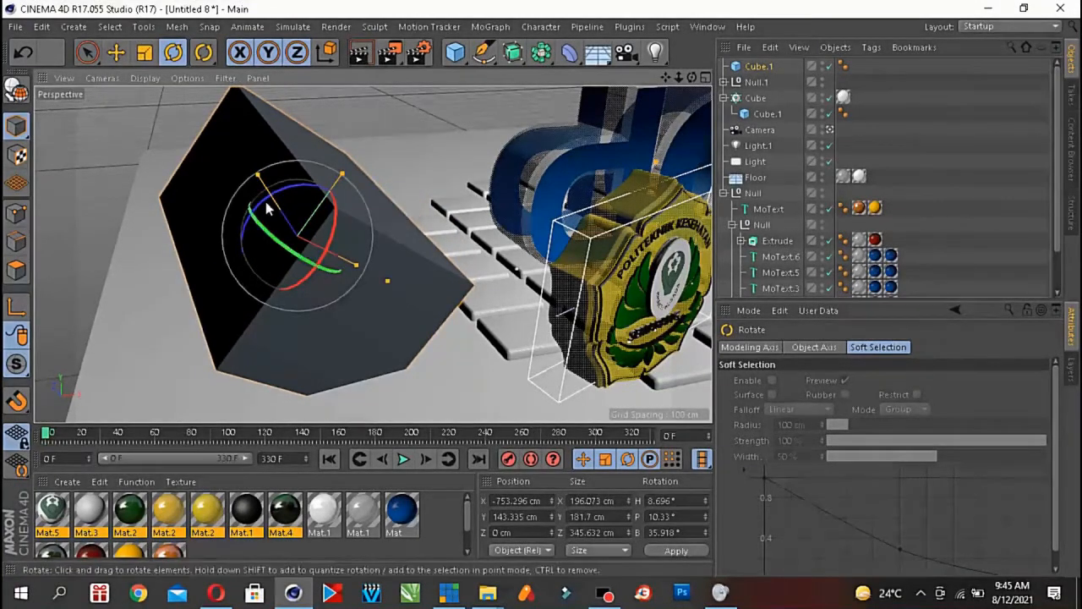
- With Live Selection in object coordinates, move the cube to about X -728.3 cm, Y 176.5 cm and Z -2.3 cm
{"action": "left_click", "coordinate": [87, 53]}
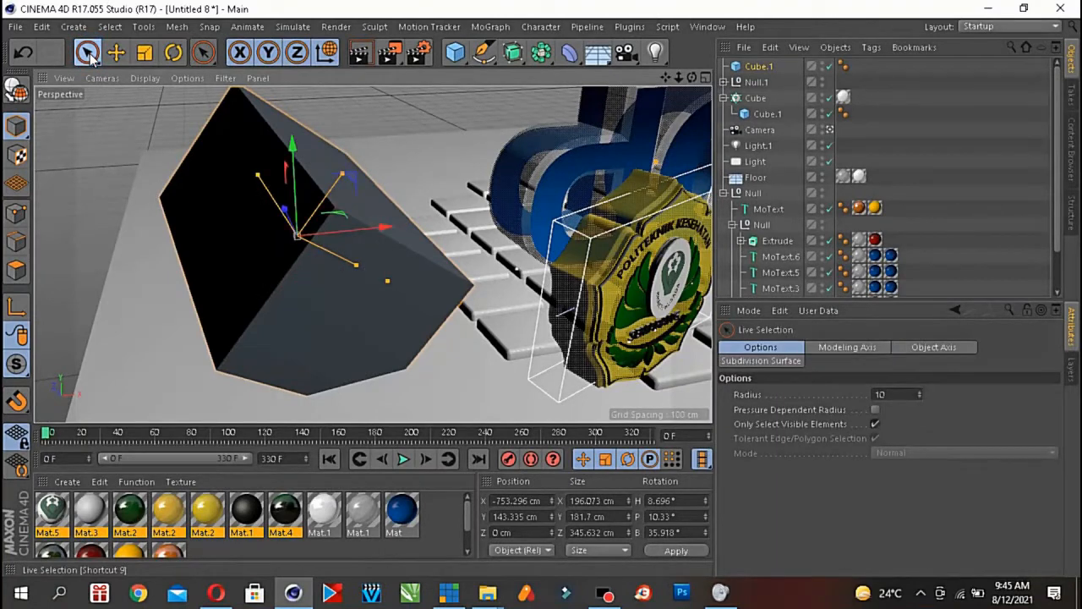
{"action": "left_click", "coordinate": [325, 52]}
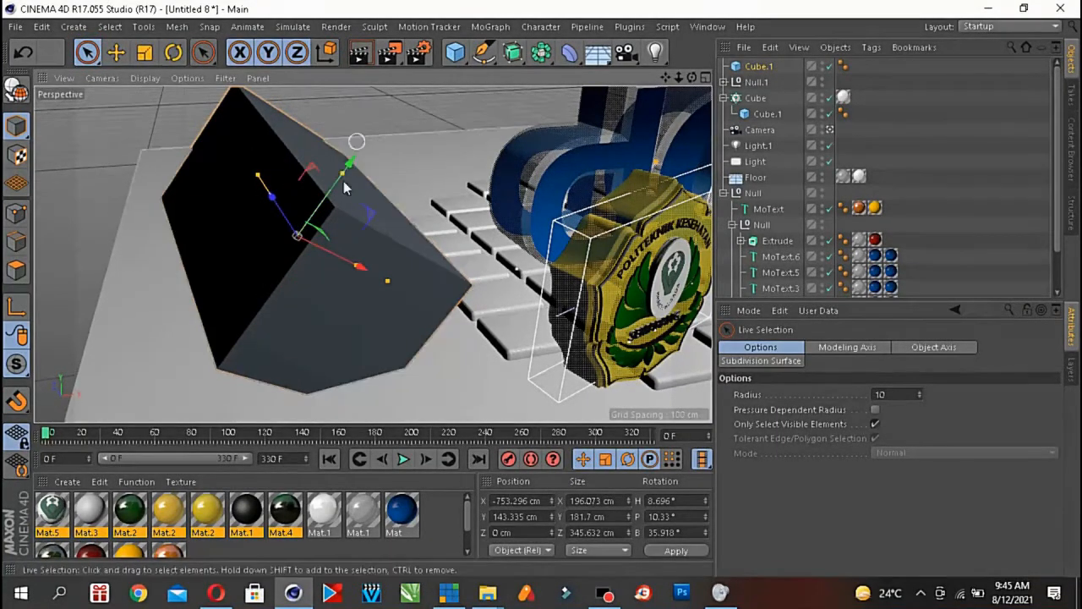
{"action": "mouse_move", "coordinate": [306, 230]}
{"action": "left_mouse_down"}
{"action": "mouse_move", "coordinate": [328, 204]}
{"action": "mouse_move", "coordinate": [312, 221]}
{"action": "left_mouse_up"}
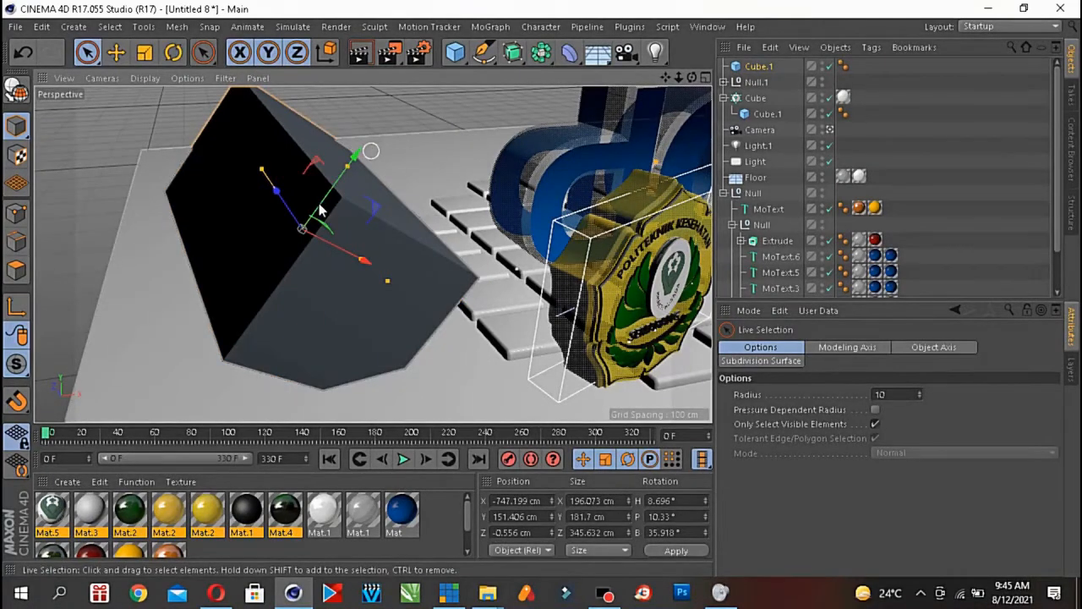
{"action": "left_click_drag", "start_coordinate": [336, 191], "coordinate": [312, 236]}
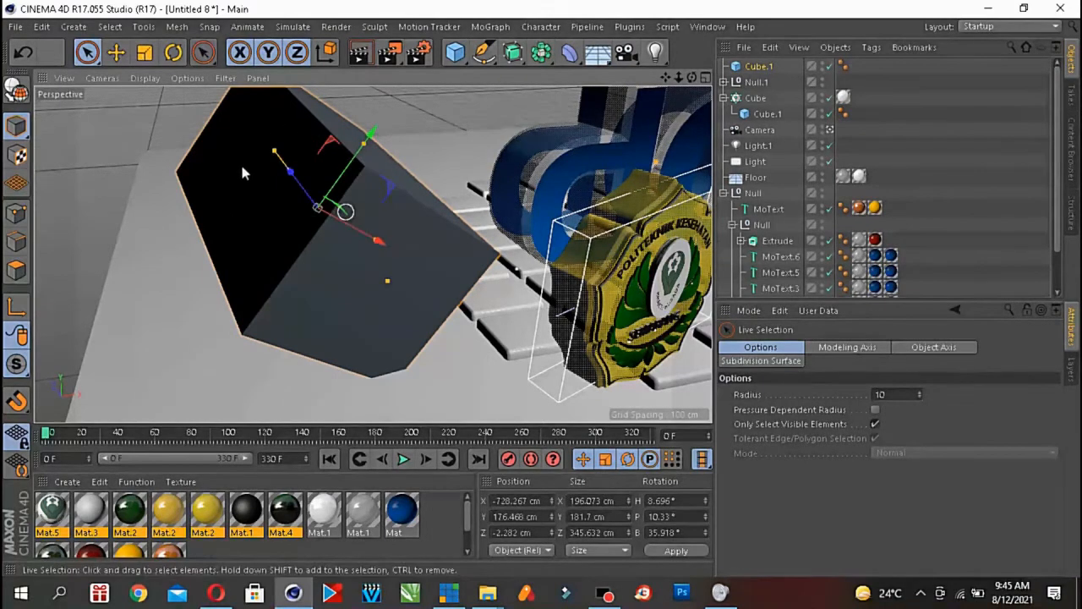
{"action": "left_click", "coordinate": [302, 259]}
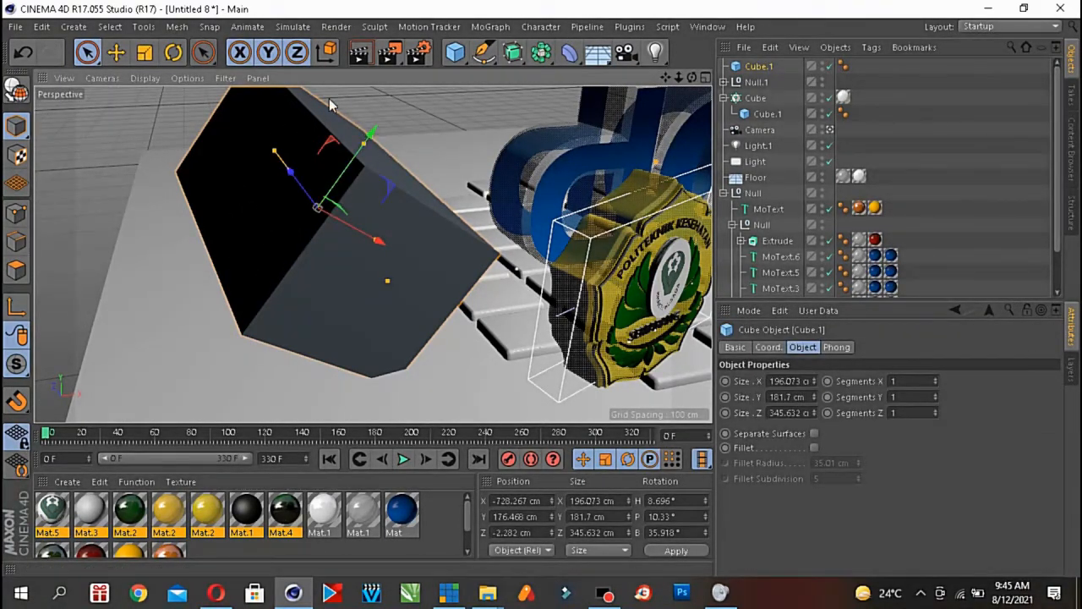
- Lower the cube in world coordinates to about Y 154.9 cm, and move it in object coordinates to about X -711.6, Y 162.5, Z 32.8 cm
{"action": "left_click", "coordinate": [329, 53]}
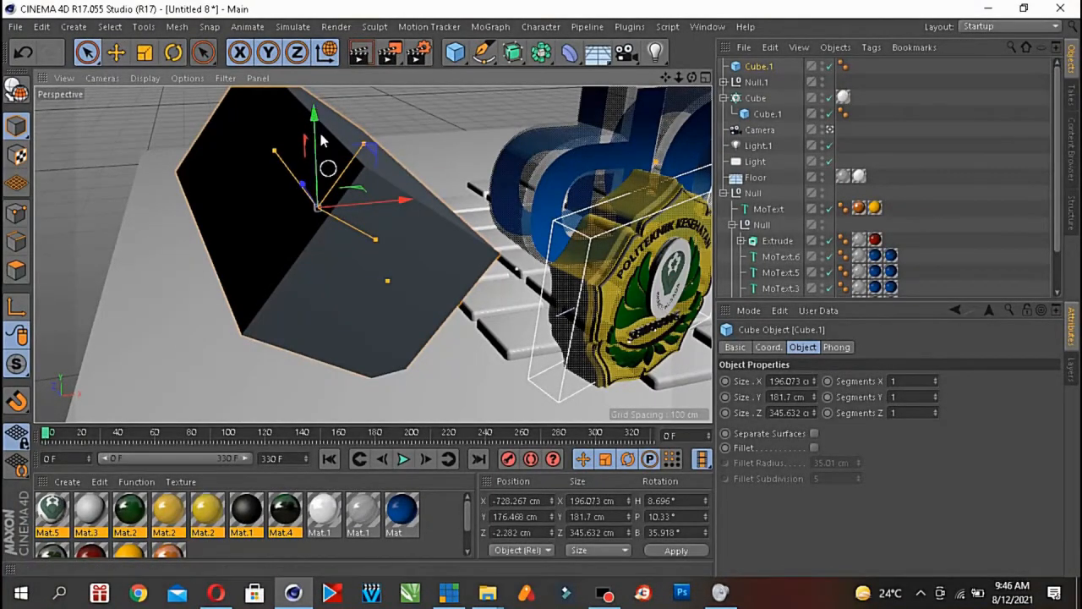
{"action": "left_click_drag", "start_coordinate": [316, 132], "coordinate": [321, 159]}
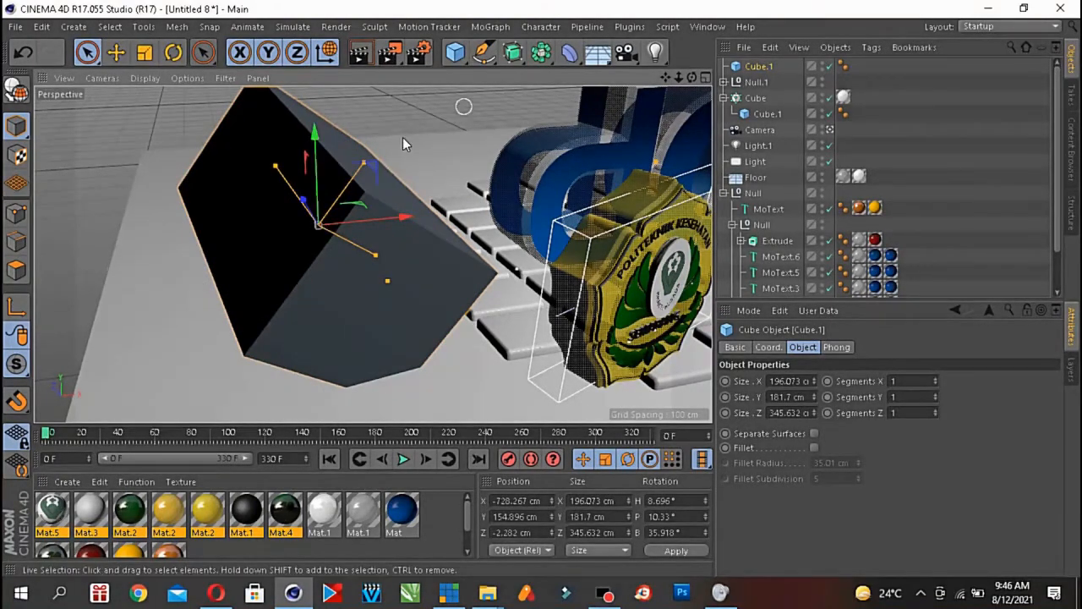
{"action": "left_click", "coordinate": [327, 51]}
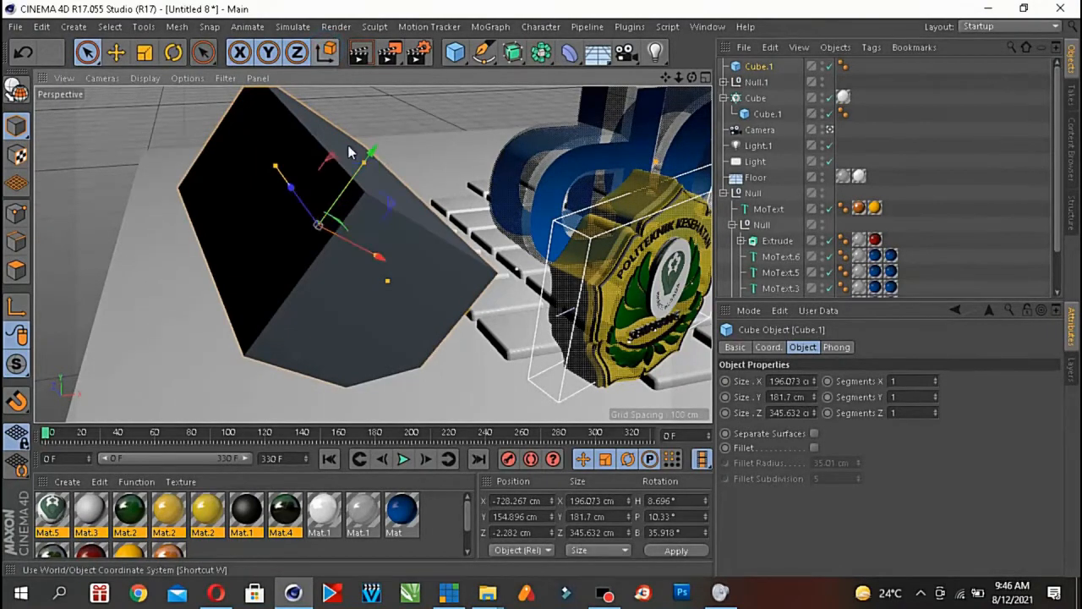
{"action": "left_click_drag", "start_coordinate": [345, 195], "coordinate": [338, 78]}
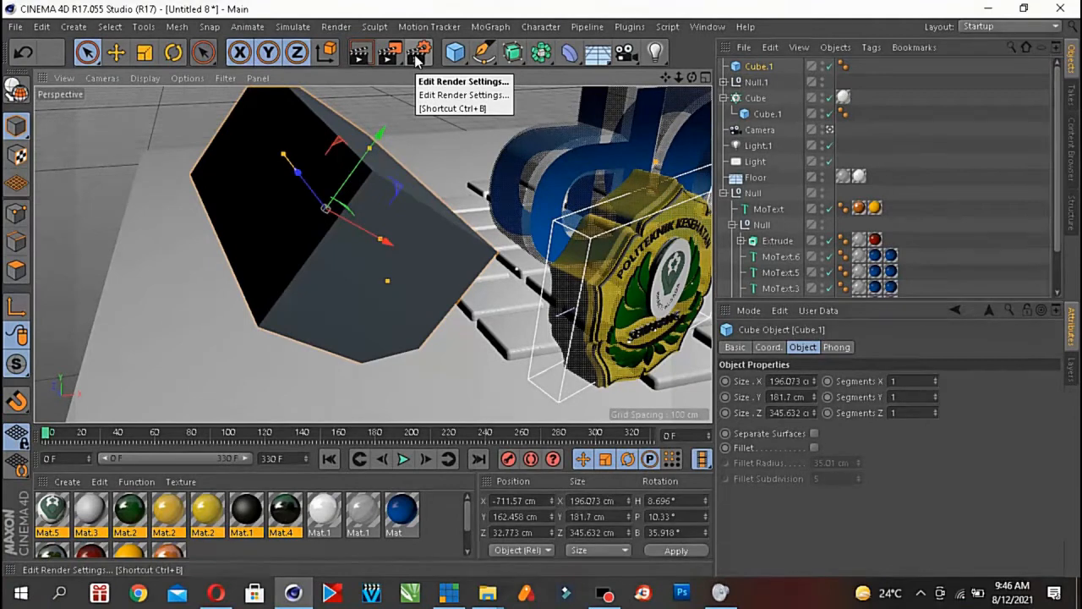
- Render the Perspective view and open the render settings to examine the Save and Output pages
{"action": "left_click", "coordinate": [361, 58]}
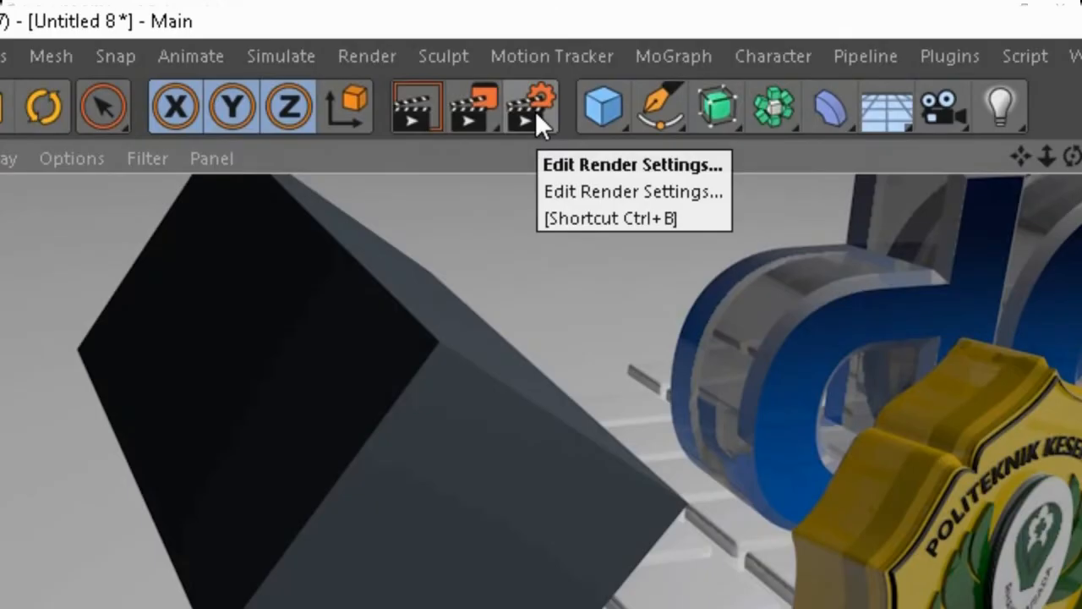
{"action": "left_click", "coordinate": [536, 111]}
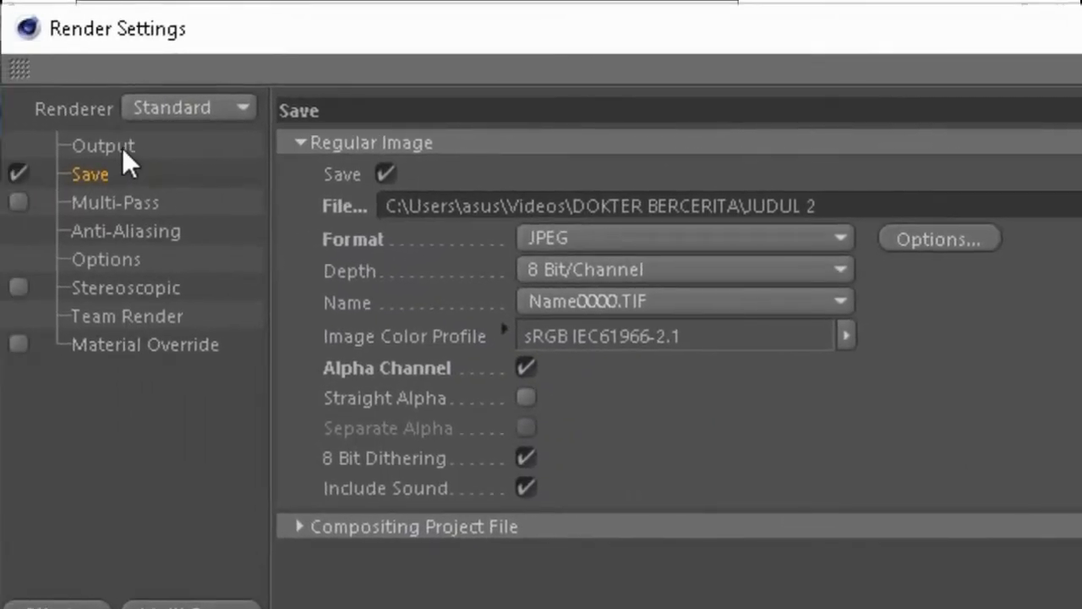
{"action": "left_click", "coordinate": [119, 146]}
{"action": "left_click", "coordinate": [95, 175]}
{"action": "left_click", "coordinate": [119, 147]}
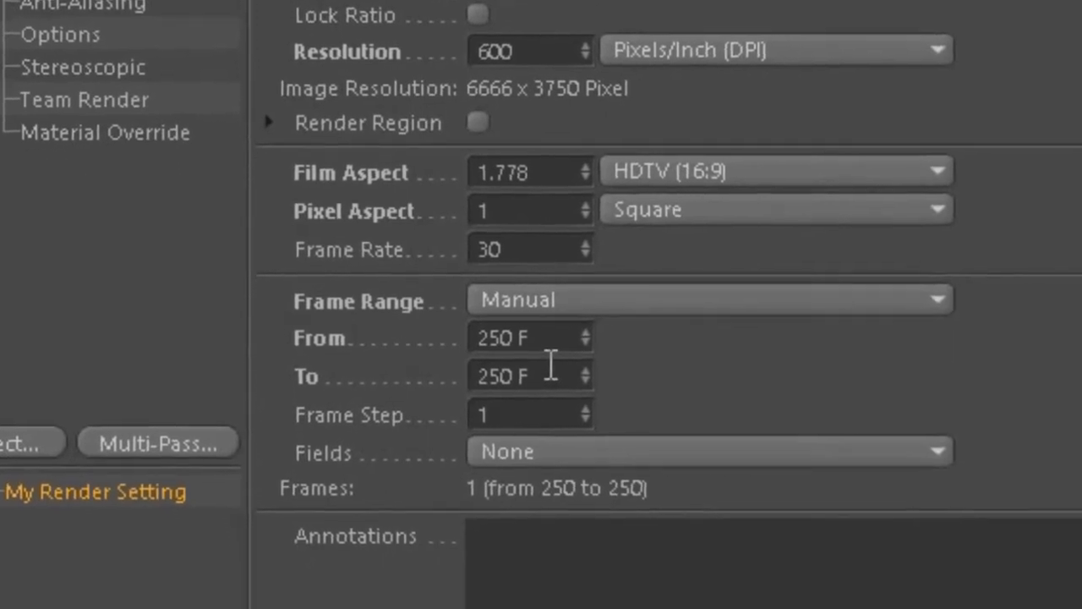
- Examine the frame range, the film aspect choices and the Film/Video output presets without changing them
{"action": "double_click", "coordinate": [541, 306]}
{"action": "double_click", "coordinate": [480, 342]}
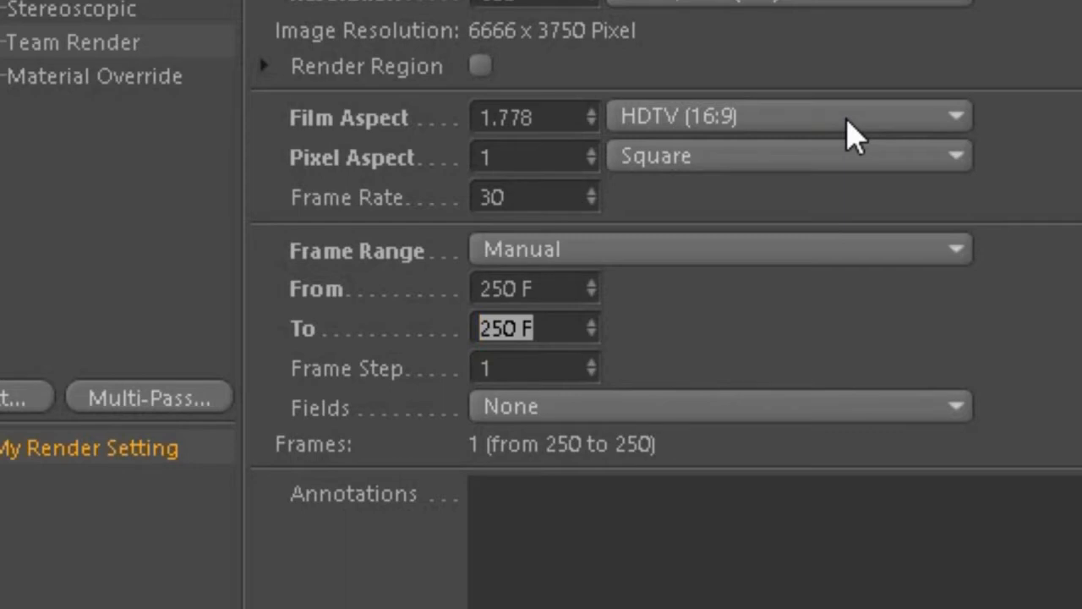
{"action": "left_click", "coordinate": [957, 128]}
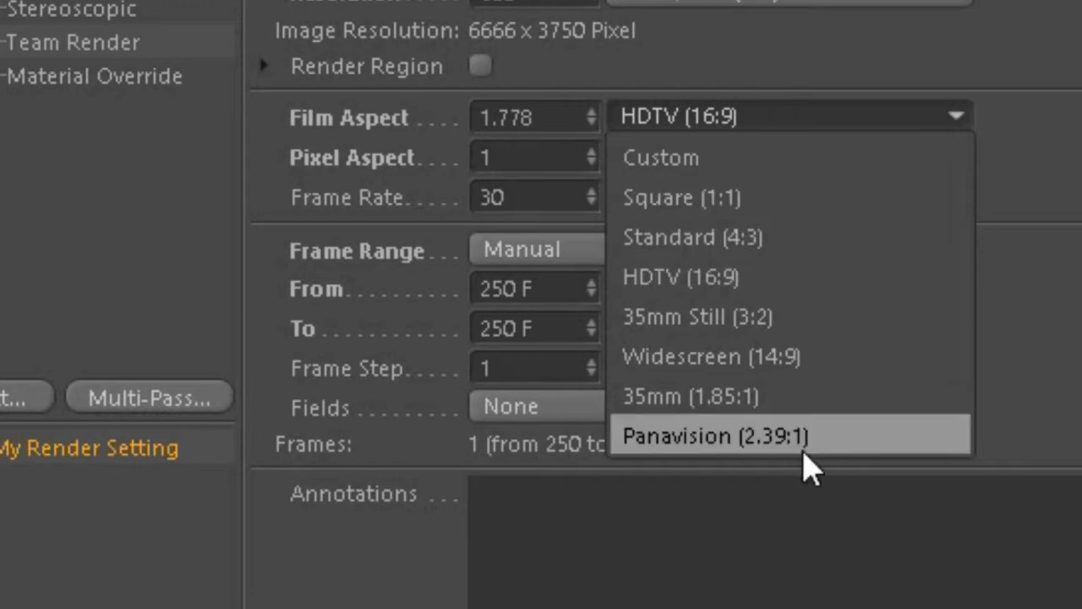
{"action": "key", "text": "Escape"}
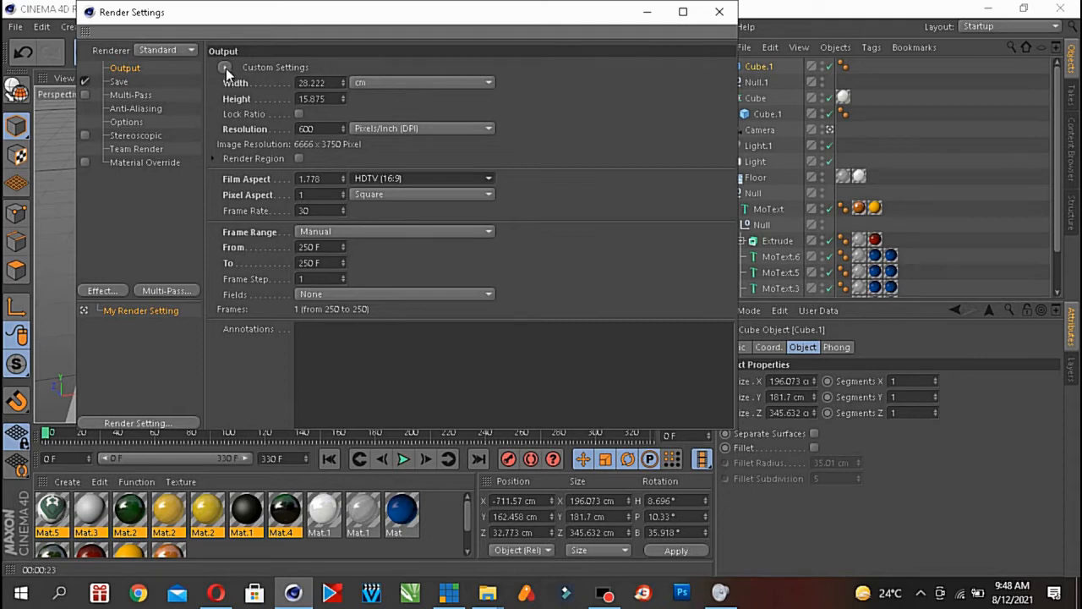
{"action": "left_click", "coordinate": [226, 69]}
{"action": "mouse_move", "coordinate": [236, 82]}
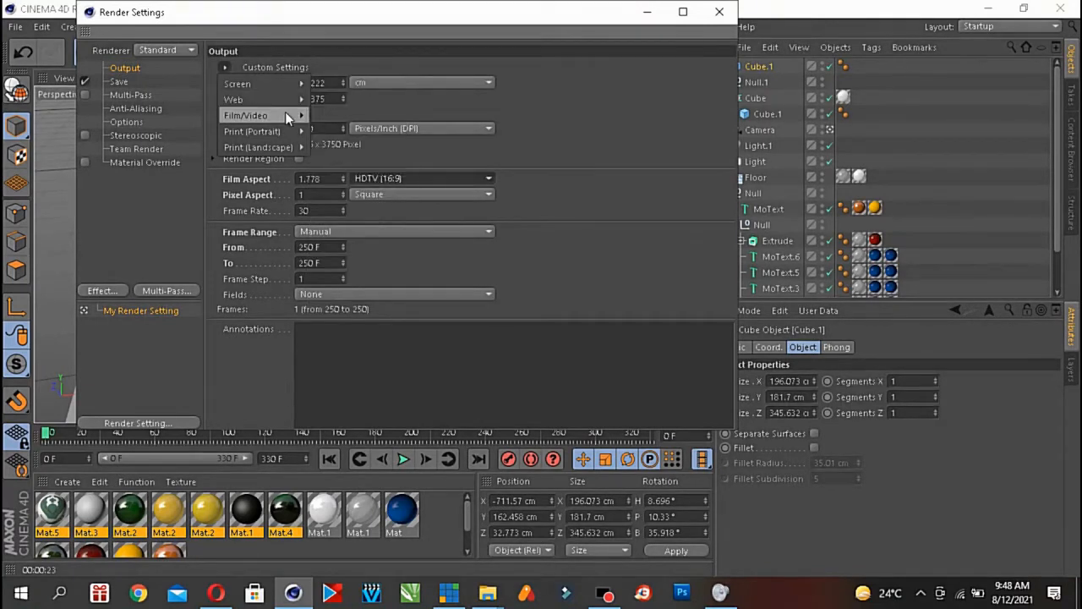
{"action": "mouse_move", "coordinate": [284, 116]}
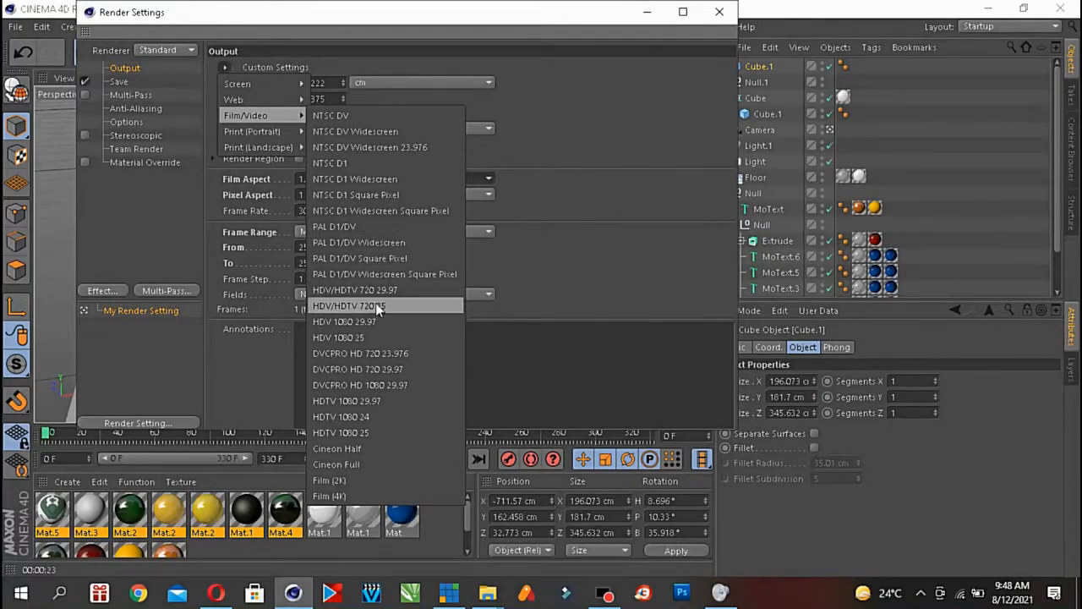
{"action": "left_click", "coordinate": [224, 67]}
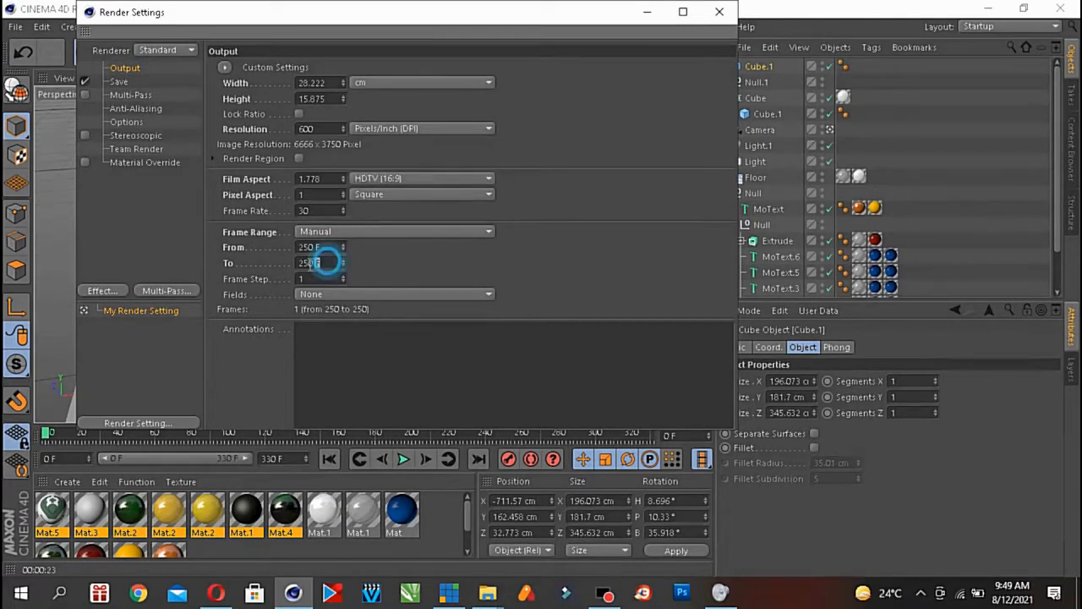
- Set the manual frame range to start at frame 0 and end at frame 300
{"action": "left_click", "coordinate": [327, 247]}
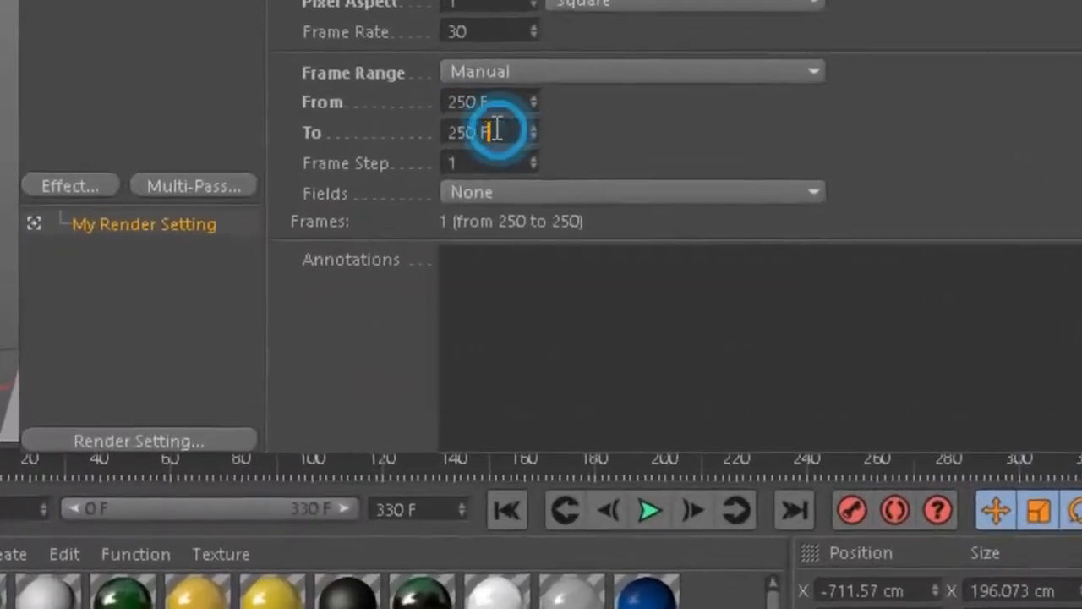
{"action": "left_click_drag", "start_coordinate": [497, 128], "coordinate": [444, 130]}
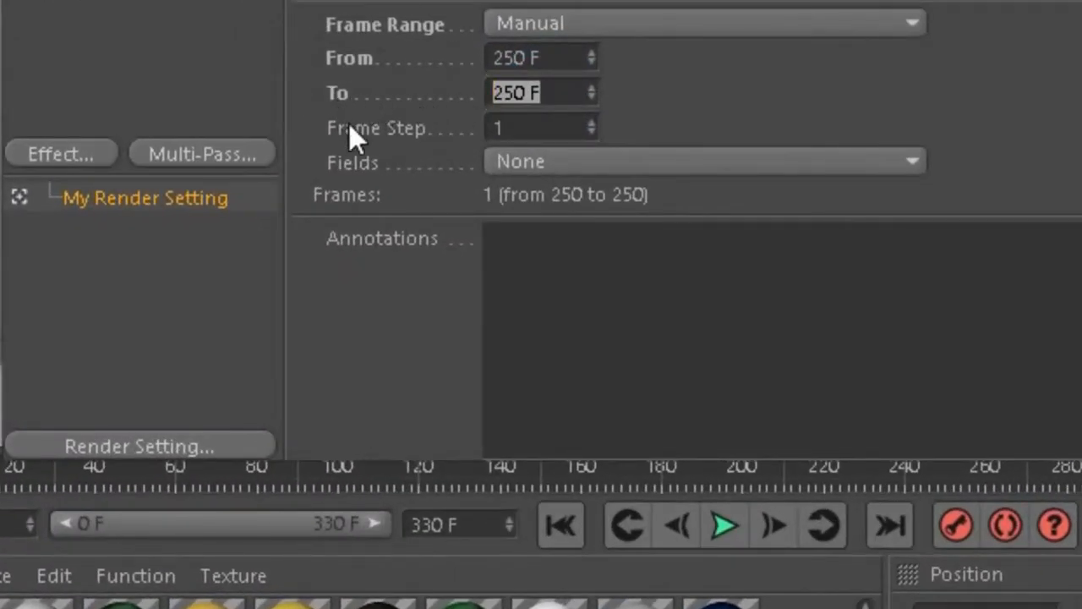
{"action": "type", "text": "300"}
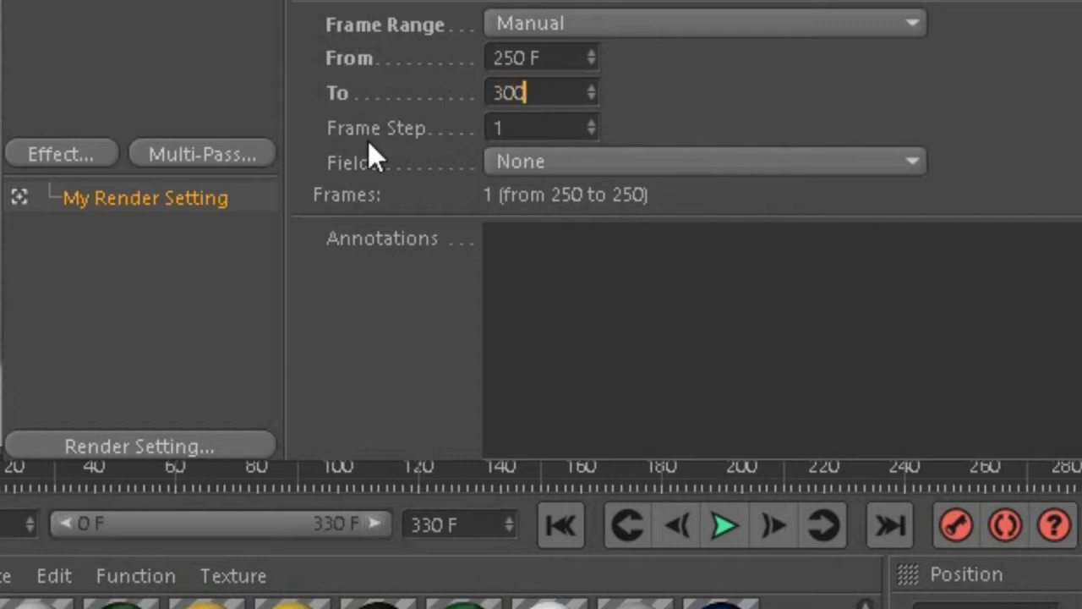
{"action": "left_click", "coordinate": [546, 55]}
{"action": "type", "text": "0"}
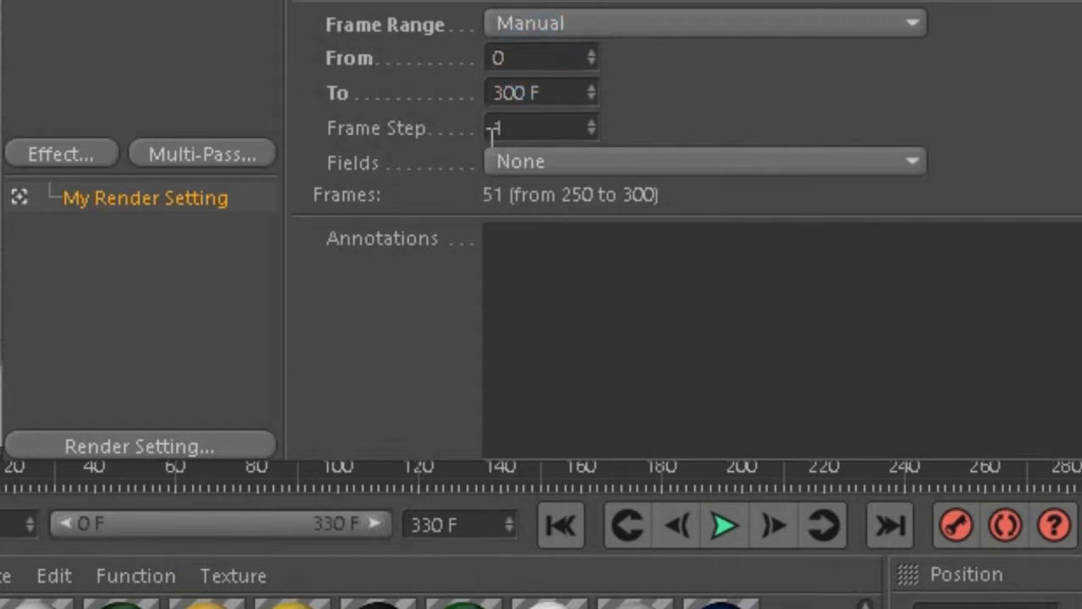
{"action": "left_click", "coordinate": [649, 83]}
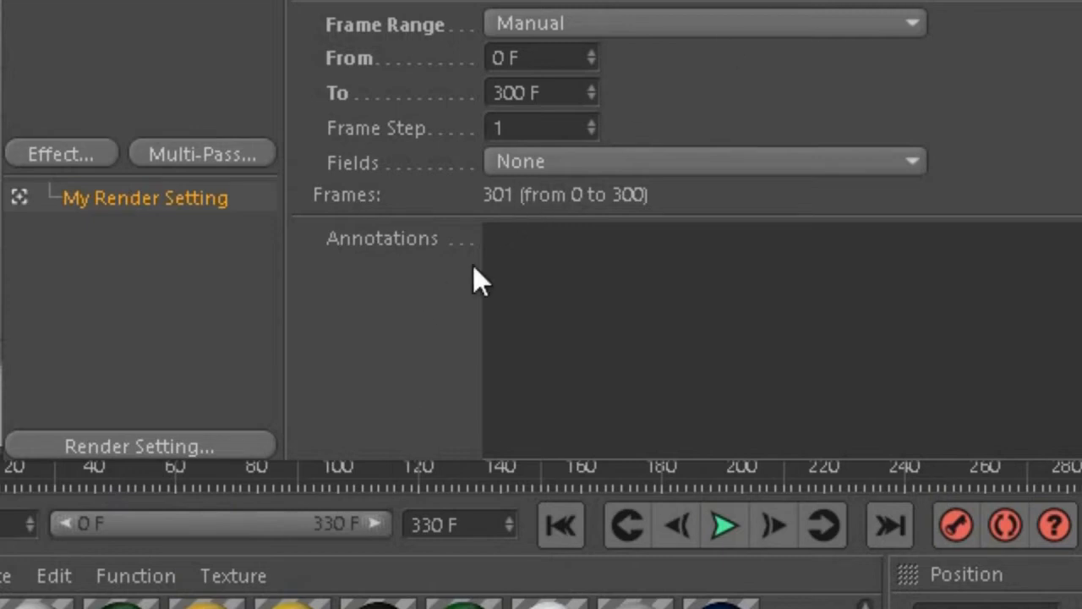
{"action": "left_click_drag", "start_coordinate": [554, 91], "coordinate": [474, 91]}
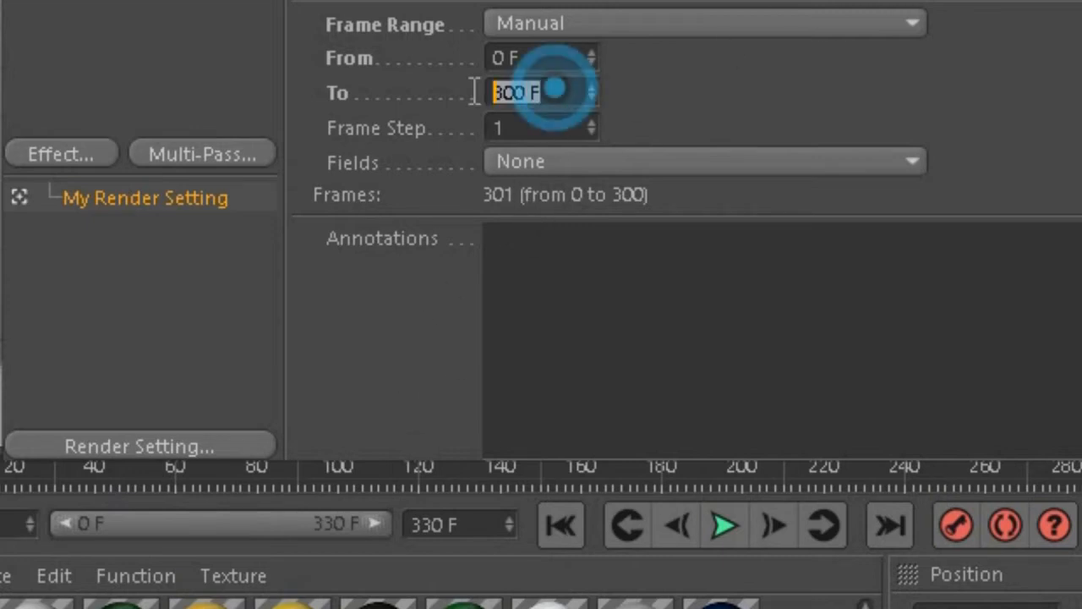
{"action": "left_click_drag", "start_coordinate": [530, 62], "coordinate": [486, 64]}
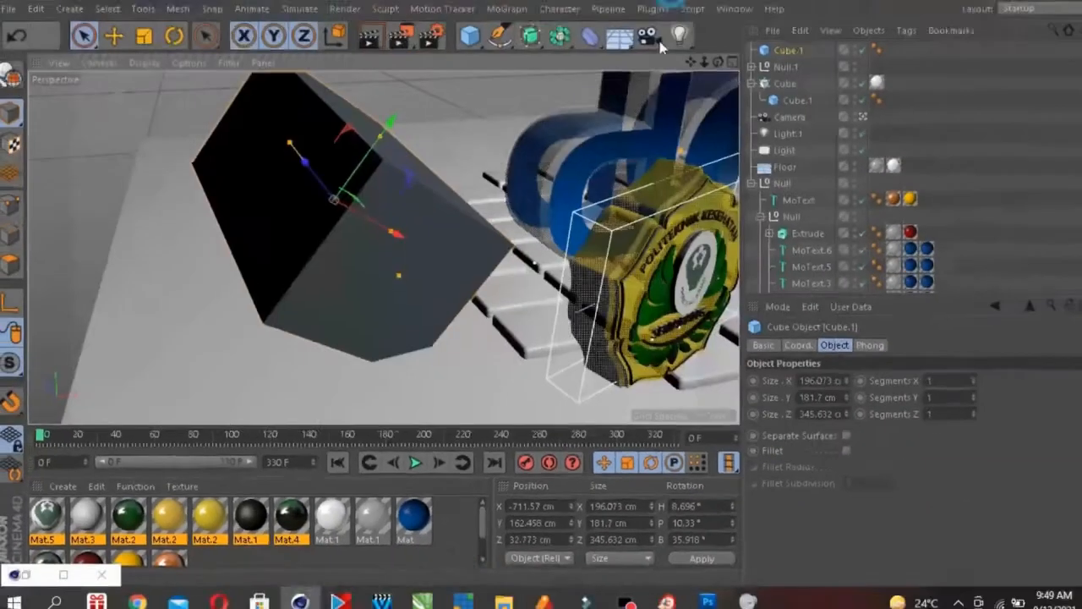
- Frame the whole 3D logo in the Perspective view and return the playhead to frame 0
{"action": "left_click_drag", "start_coordinate": [691, 62], "coordinate": [222, 135]}
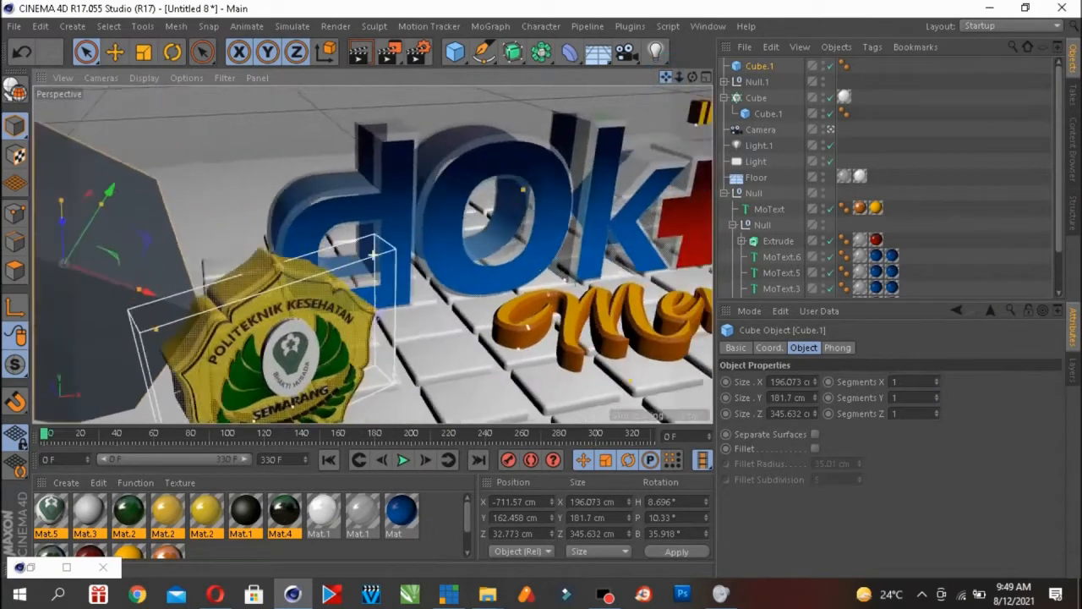
{"action": "left_click_drag", "start_coordinate": [680, 77], "coordinate": [491, 81]}
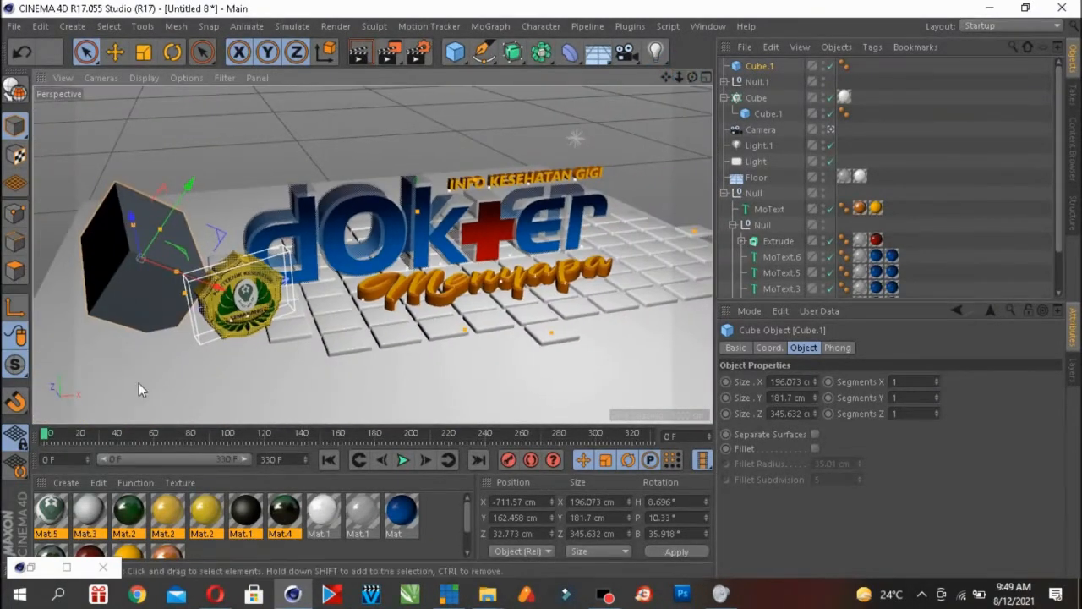
{"action": "left_click_drag", "start_coordinate": [44, 436], "coordinate": [5, 461]}
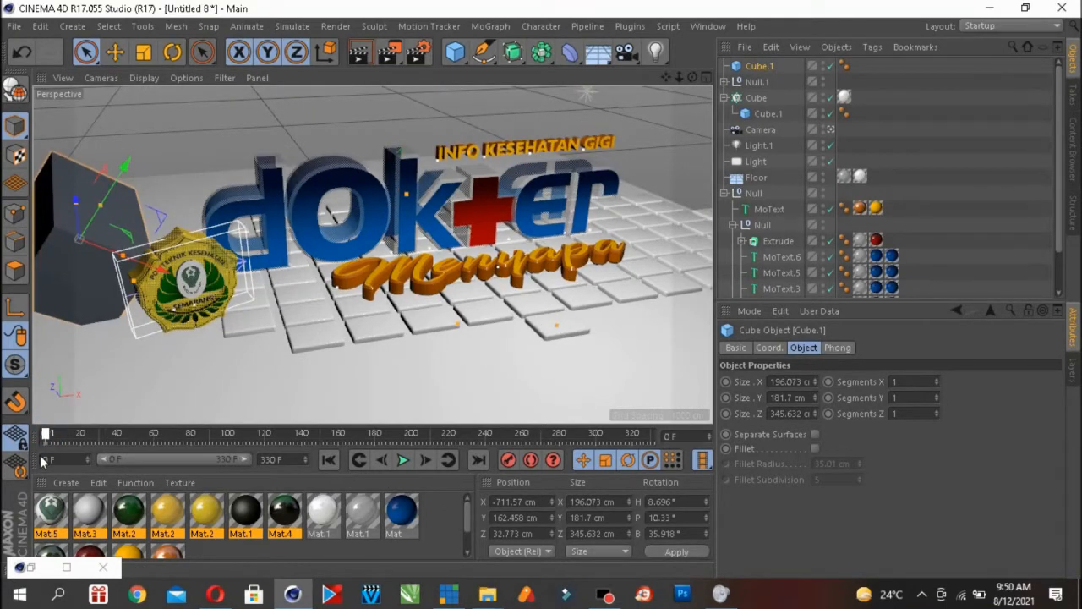
{"action": "left_click", "coordinate": [329, 459]}
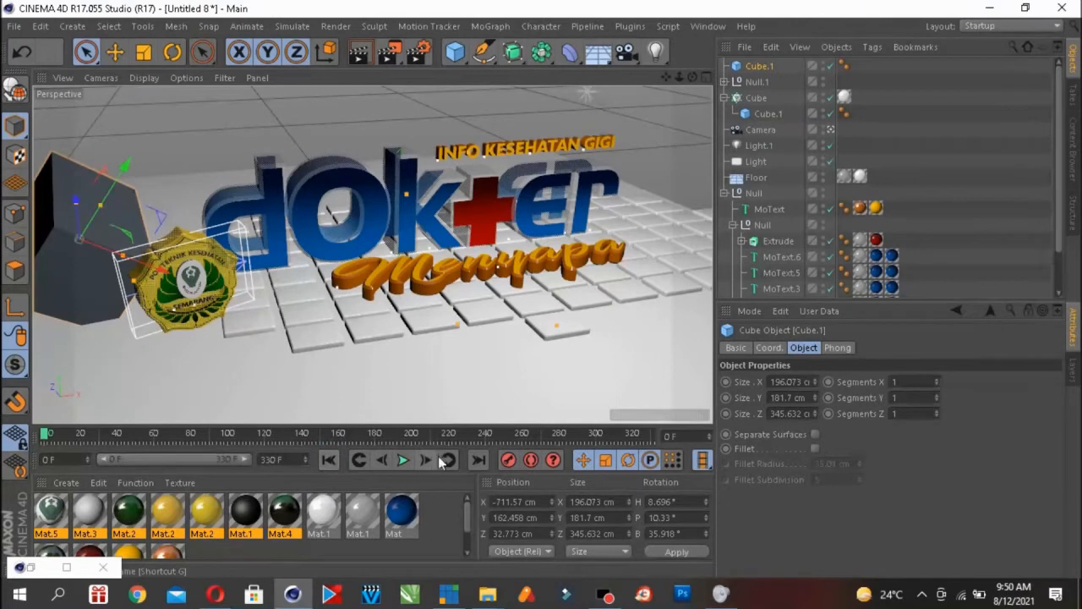
{"action": "left_click_drag", "start_coordinate": [45, 436], "coordinate": [17, 443]}
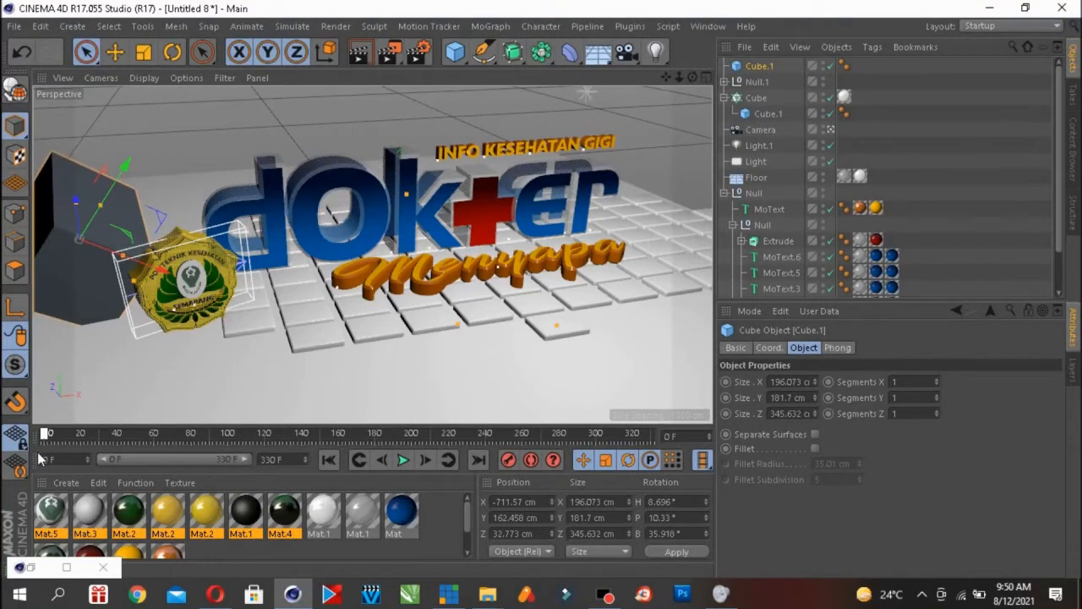
- In the render settings, set the manual frame range to start and end at frame 1
{"action": "left_click", "coordinate": [417, 52]}
{"action": "double_click", "coordinate": [306, 247]}
{"action": "type", "text": "1"}
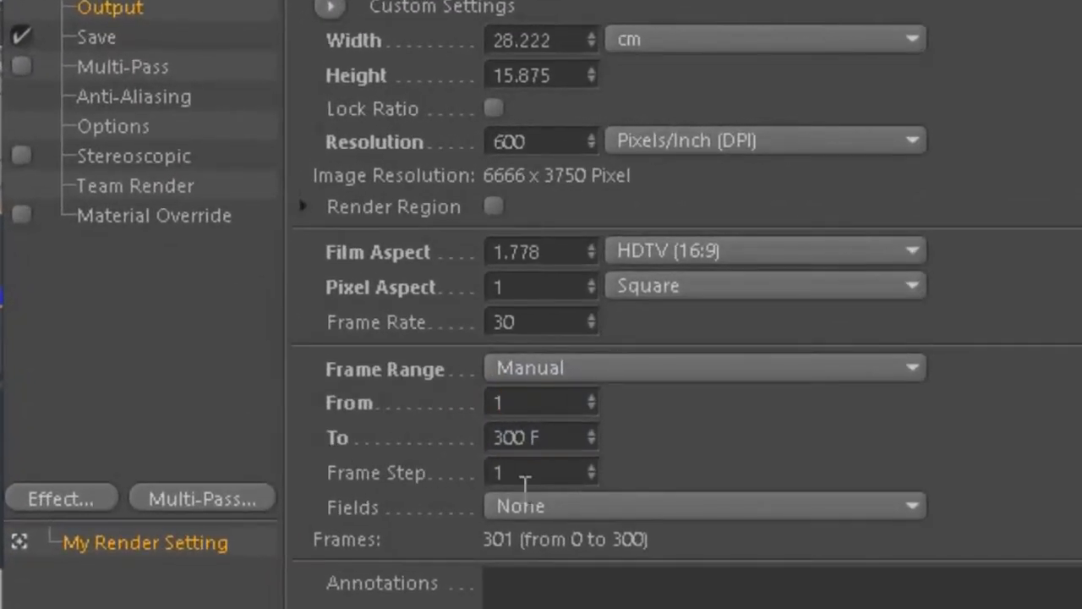
{"action": "double_click", "coordinate": [555, 432]}
{"action": "type", "text": "1"}
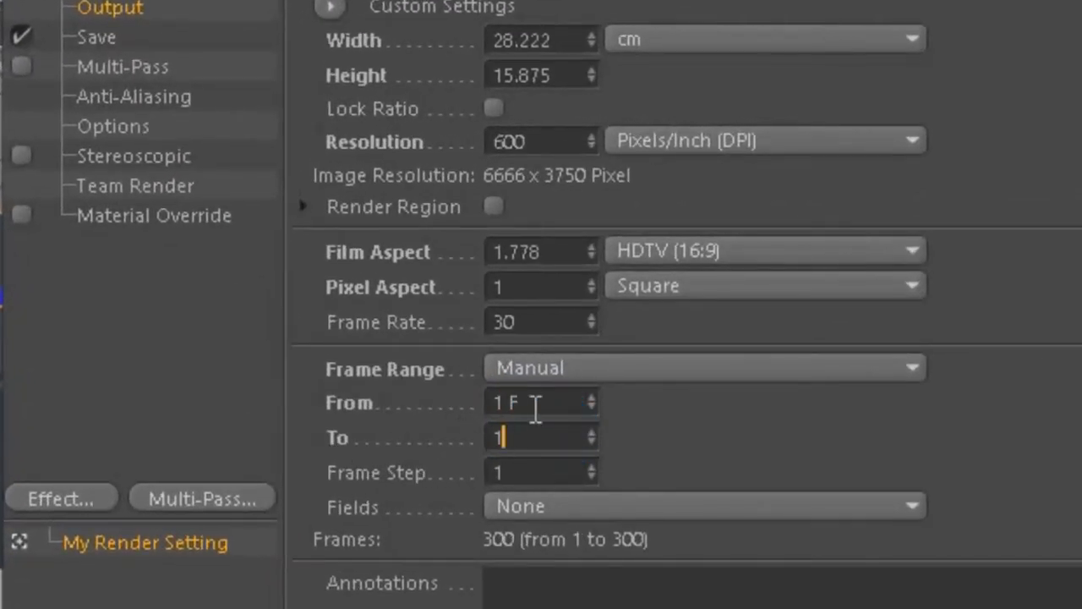
{"action": "double_click", "coordinate": [550, 403]}
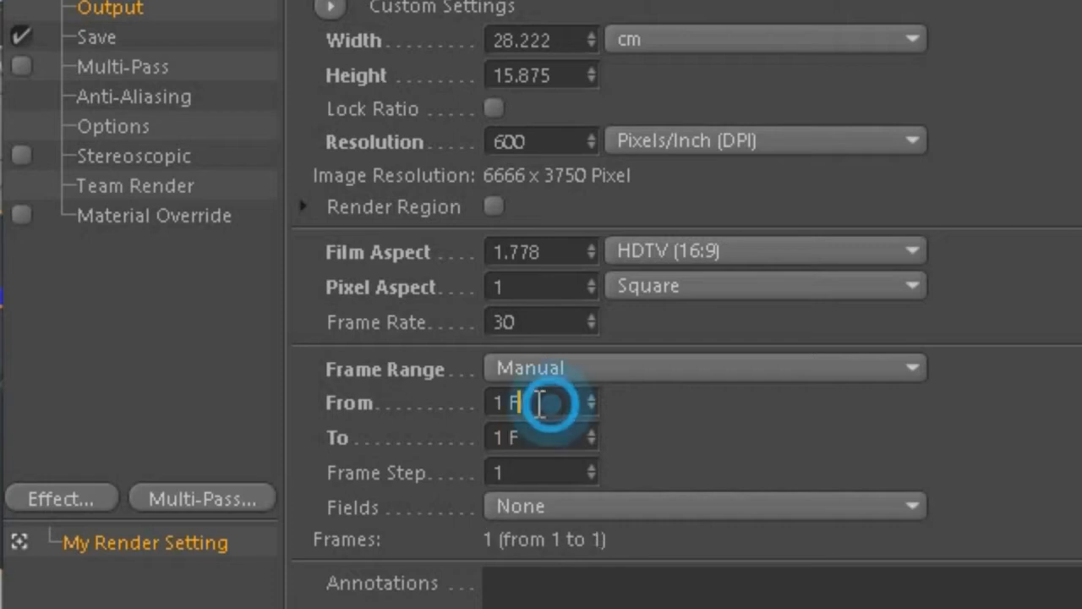
- Try frame 2 as the end of the frame range and set it back to 1
{"action": "left_click", "coordinate": [544, 440]}
{"action": "double_click", "coordinate": [544, 441]}
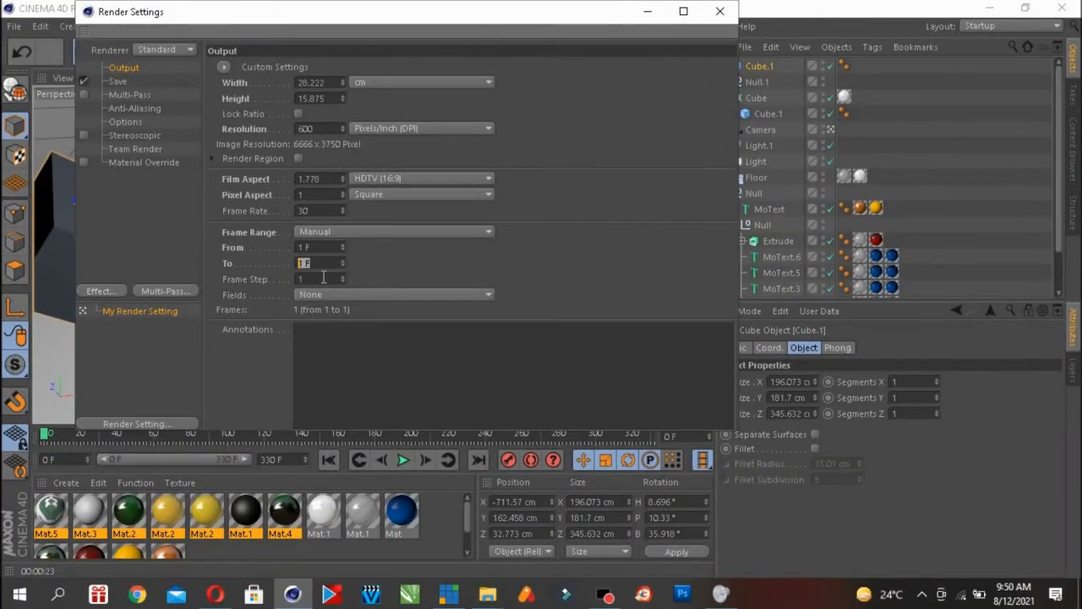
{"action": "type", "text": "2"}
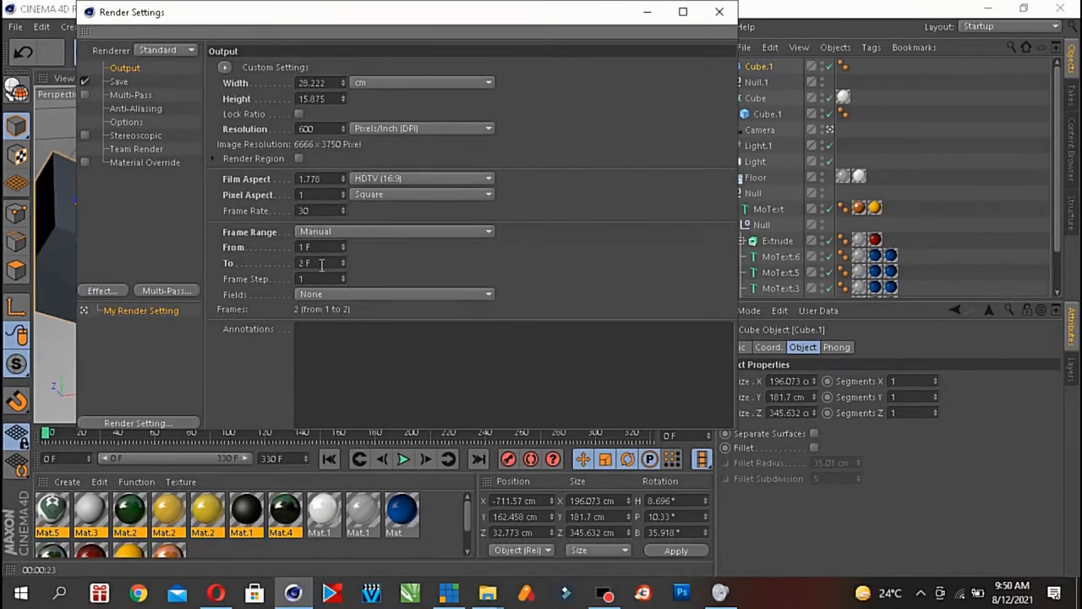
{"action": "left_click", "coordinate": [323, 263]}
{"action": "type", "text": "1"}
- Examine the rendered image's save location and file name, cancelling the file dialog without saving
{"action": "left_click", "coordinate": [122, 82]}
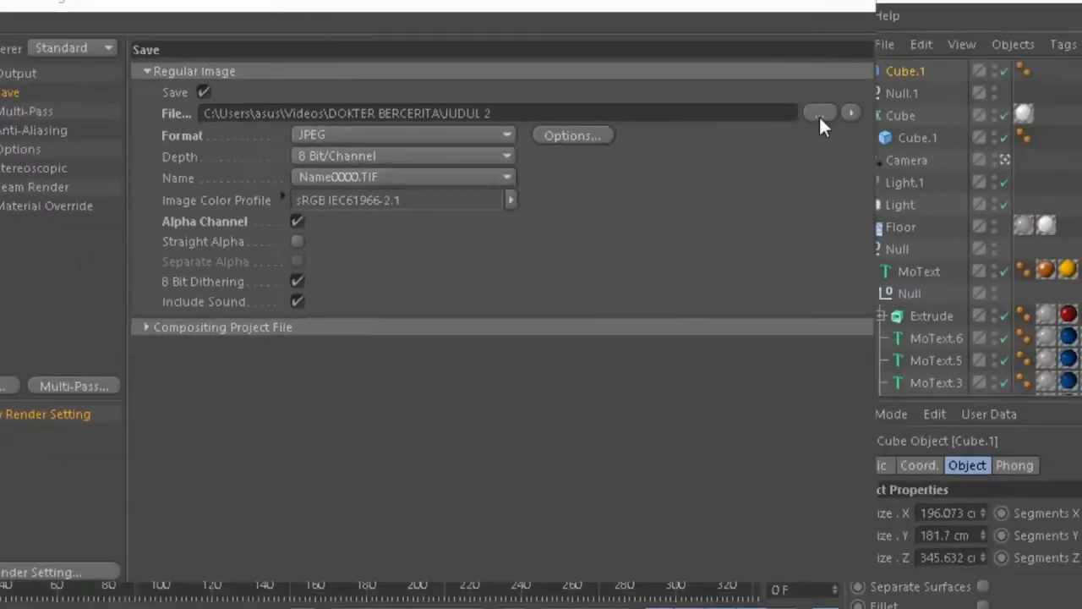
{"action": "left_click", "coordinate": [1001, 139]}
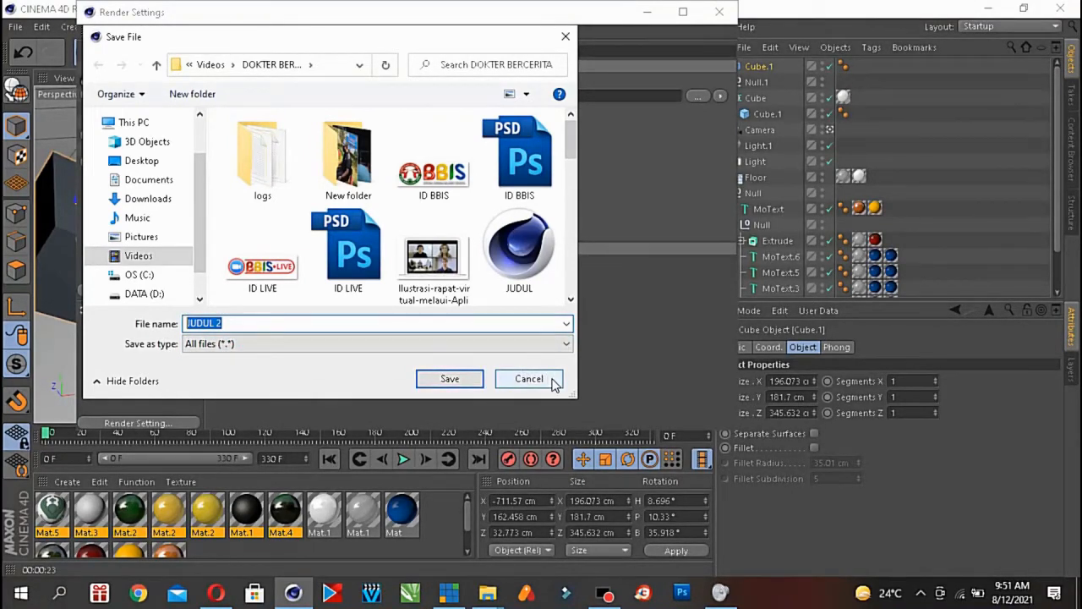
{"action": "left_click", "coordinate": [566, 36]}
{"action": "left_click_drag", "start_coordinate": [486, 99], "coordinate": [243, 127]}
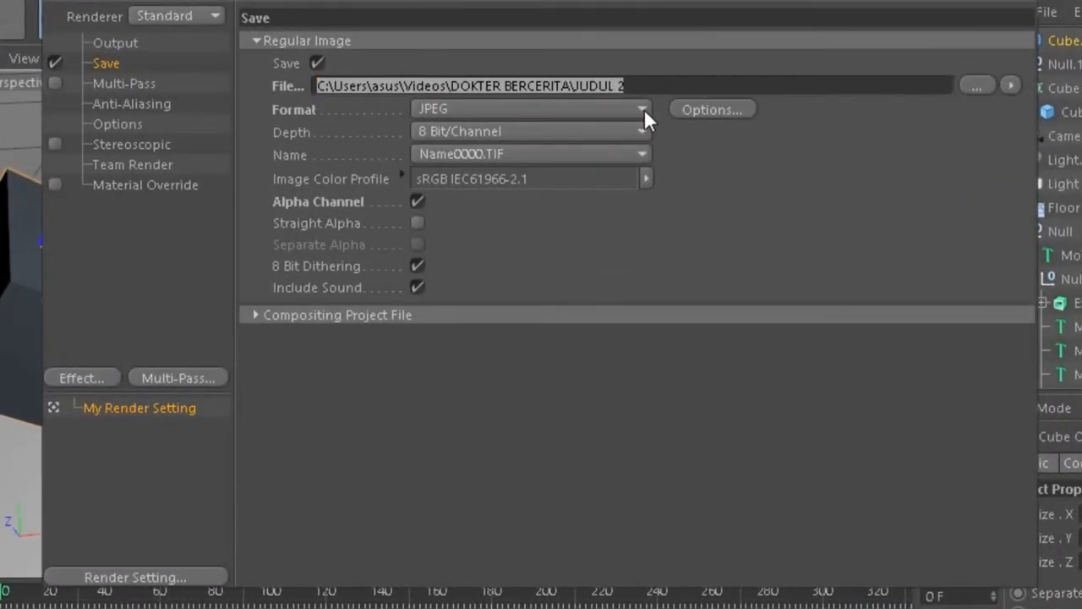
- Examine the available output formats and switch the Alpha Channel option off and on again
{"action": "left_click", "coordinate": [554, 111]}
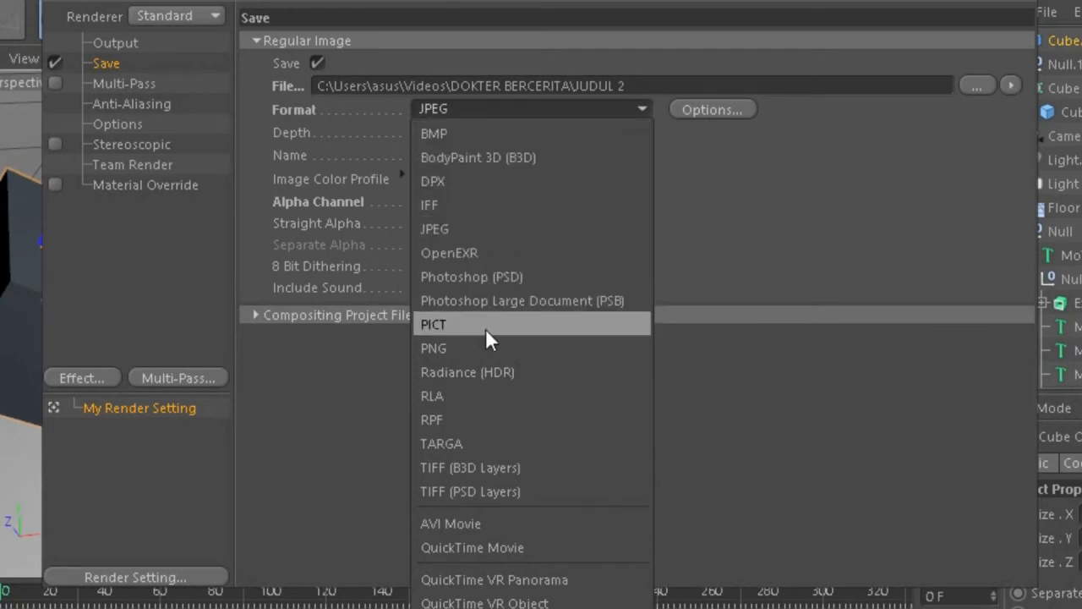
{"action": "left_click", "coordinate": [505, 546]}
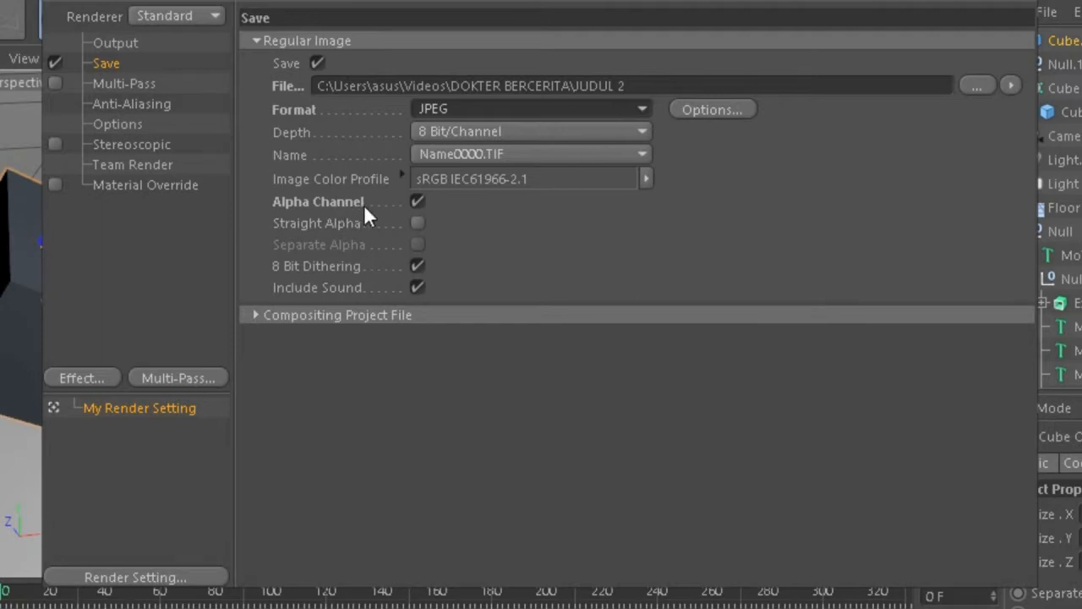
{"action": "left_click", "coordinate": [640, 108]}
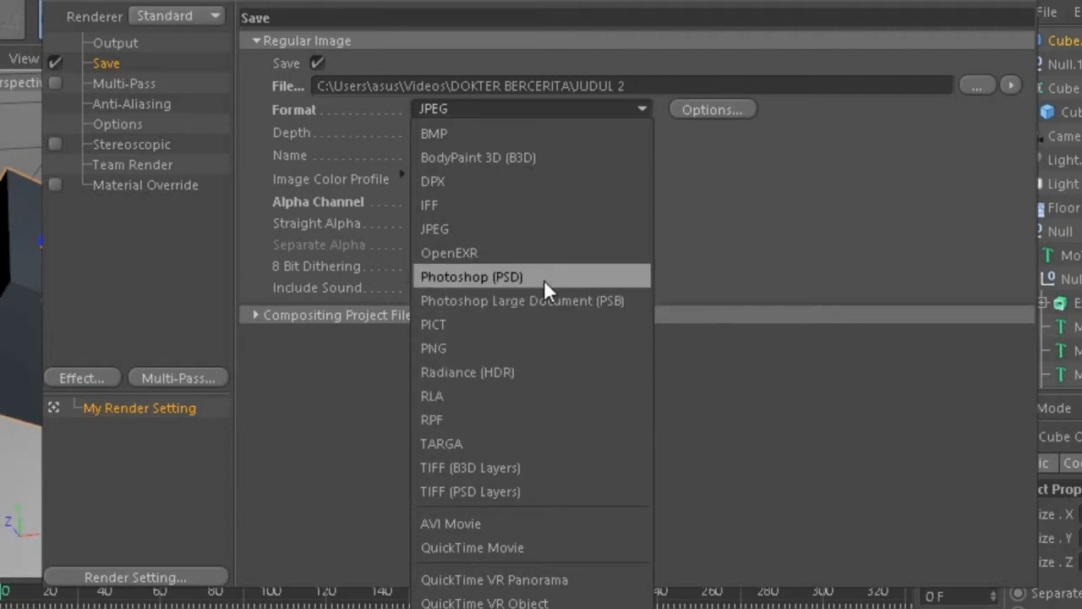
{"action": "left_click", "coordinate": [743, 218]}
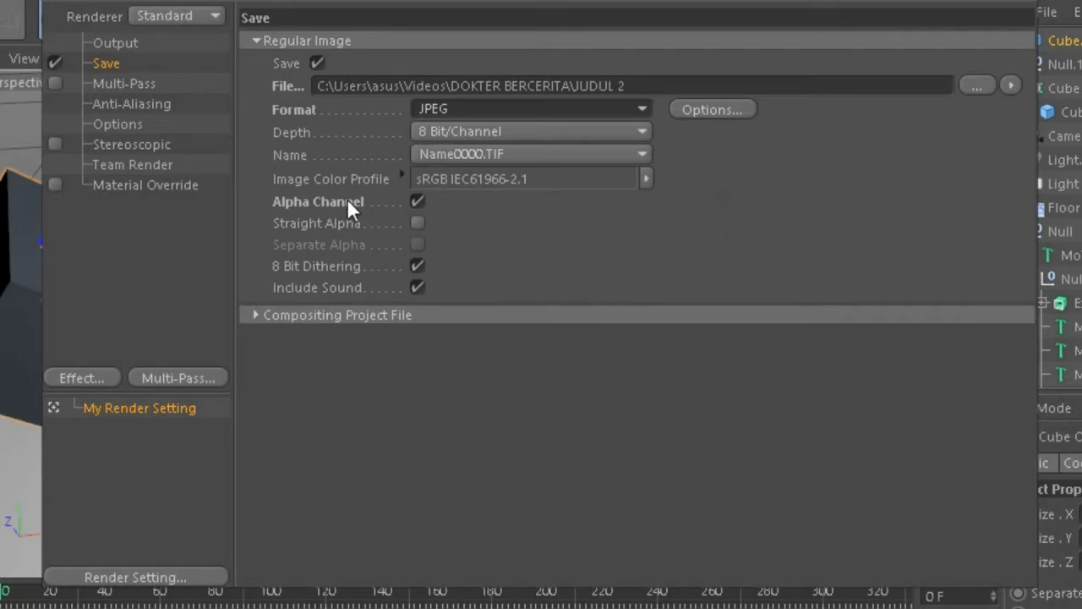
{"action": "left_click", "coordinate": [418, 201]}
{"action": "left_click", "coordinate": [418, 199]}
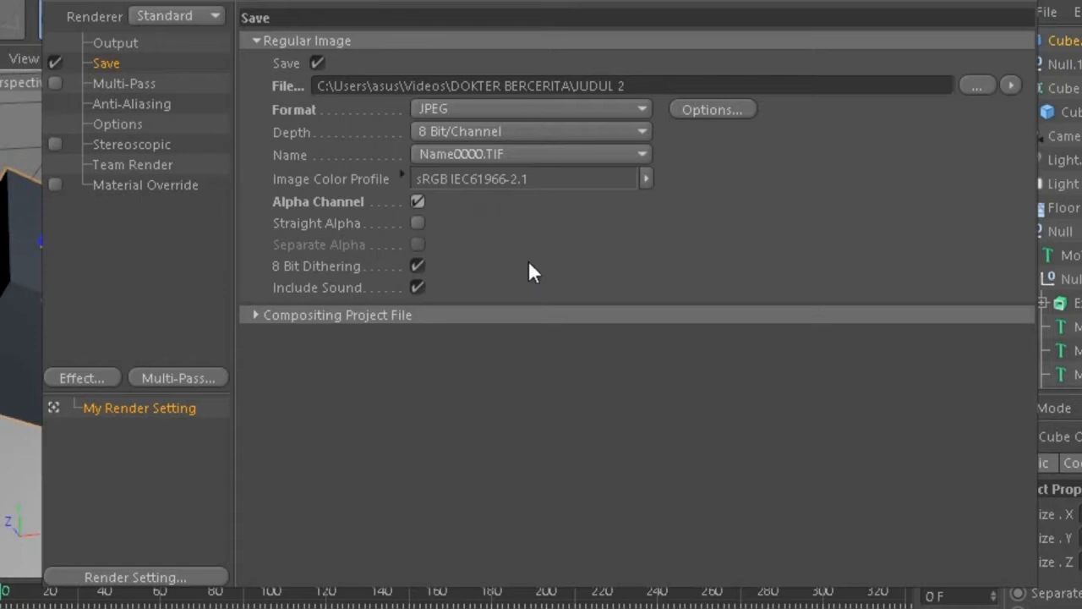
- Set the output format to QuickTime Movie, review the Output page and close the render settings
{"action": "left_click", "coordinate": [628, 108]}
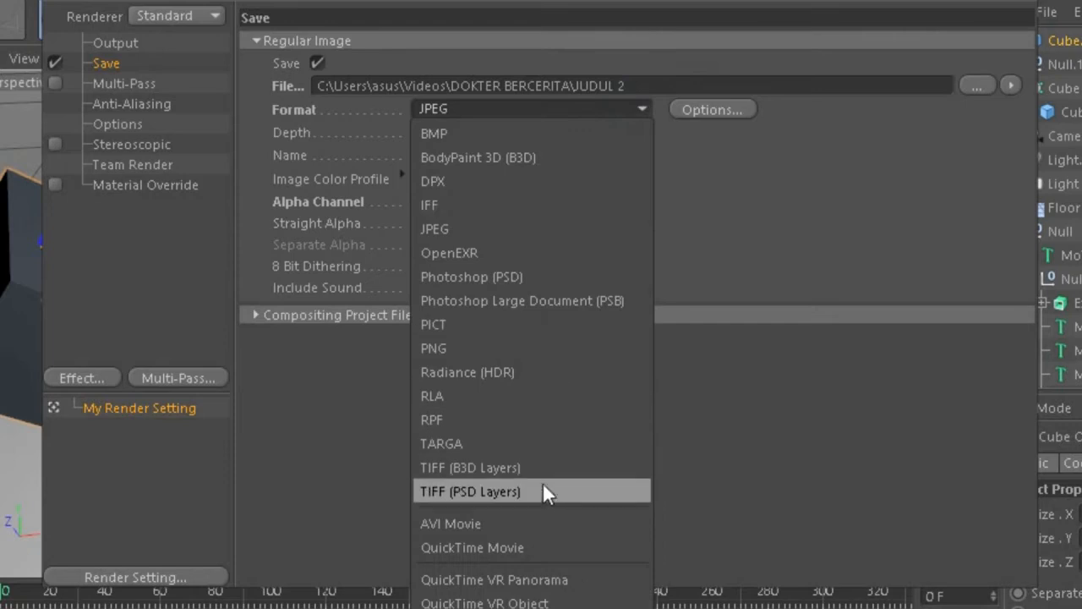
{"action": "left_click", "coordinate": [548, 547]}
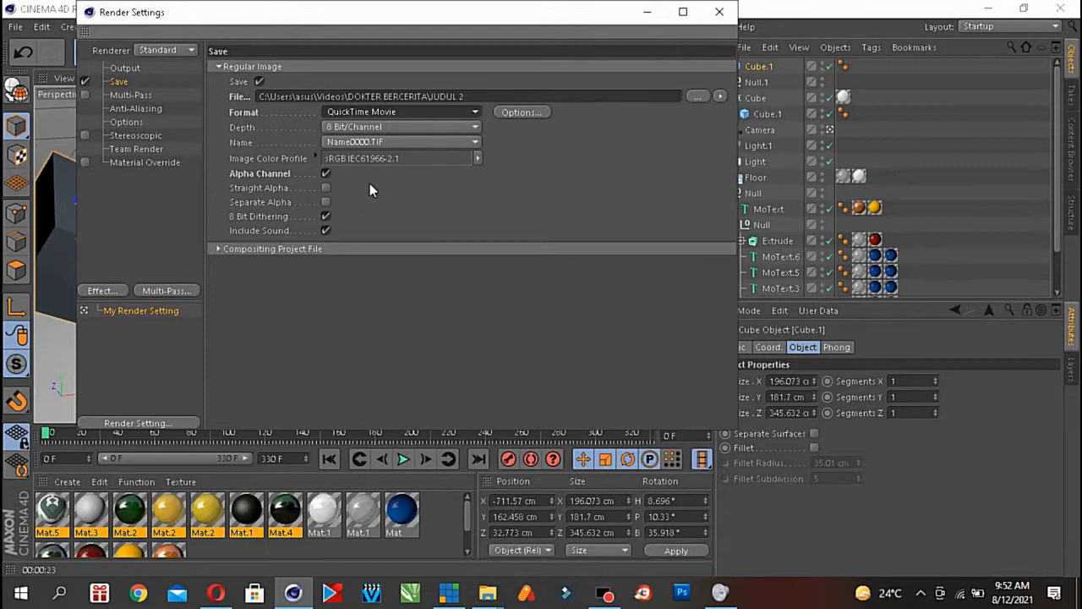
{"action": "left_click", "coordinate": [134, 68]}
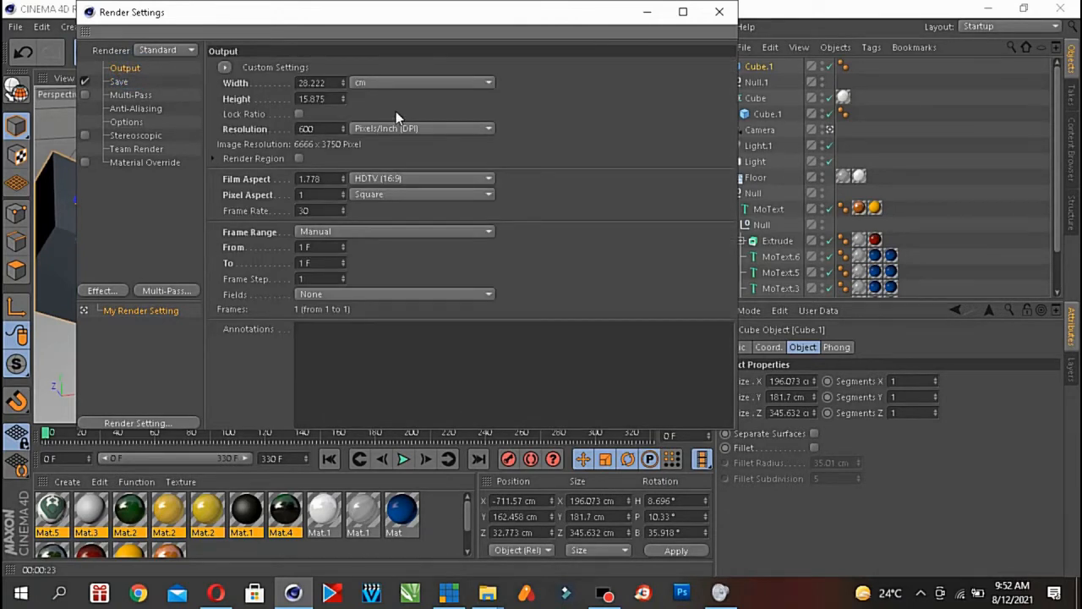
{"action": "left_click", "coordinate": [718, 13]}
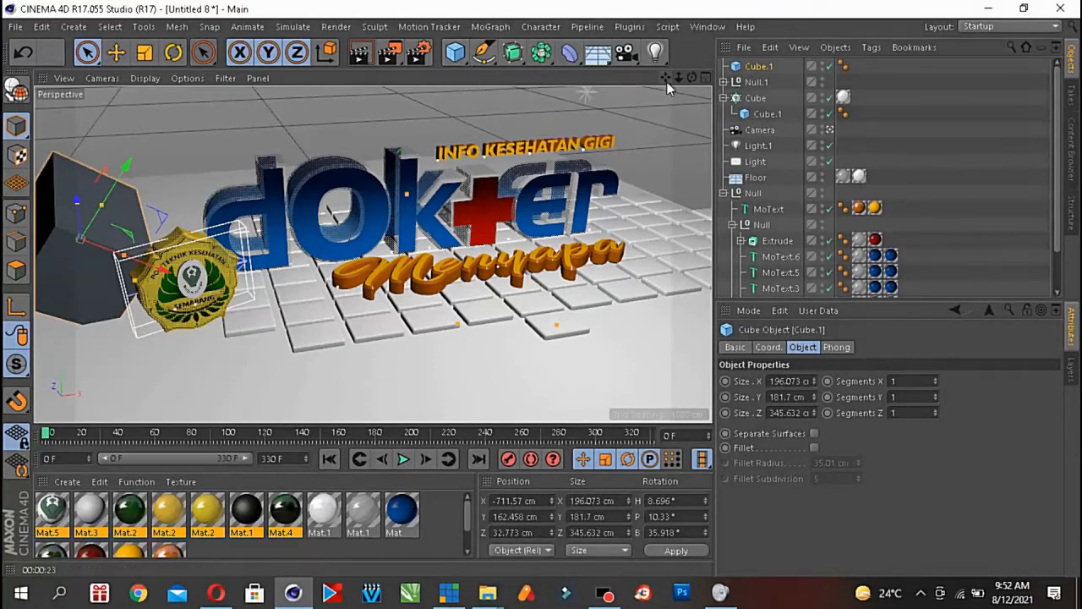
- Delete the separate Cube.1 object at the head of the object hierarchy
{"action": "left_click_drag", "start_coordinate": [667, 79], "coordinate": [373, 249]}
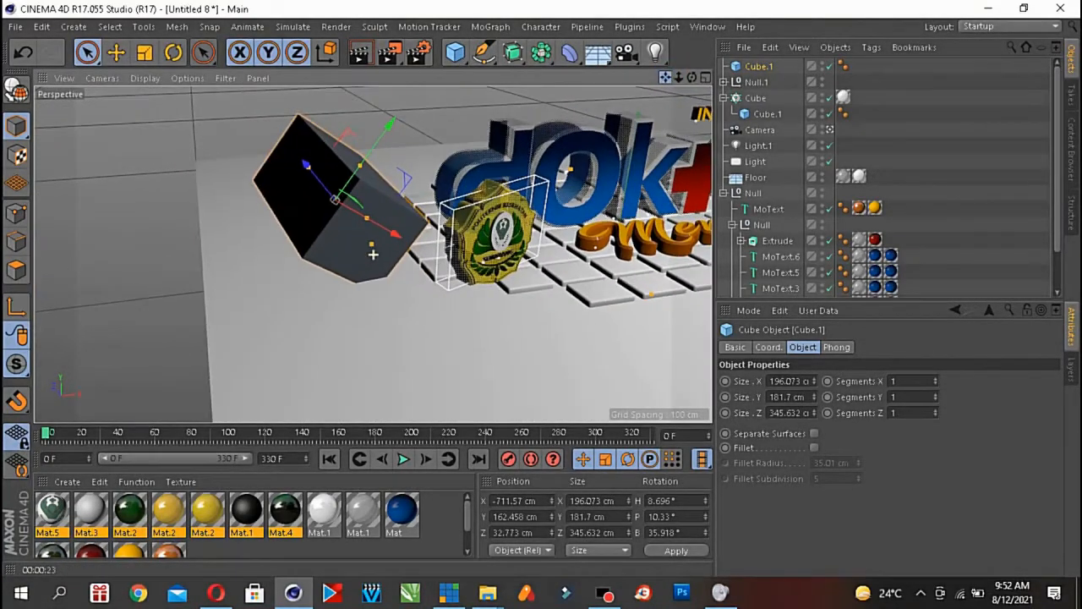
{"action": "left_click_drag", "start_coordinate": [380, 142], "coordinate": [511, 121]}
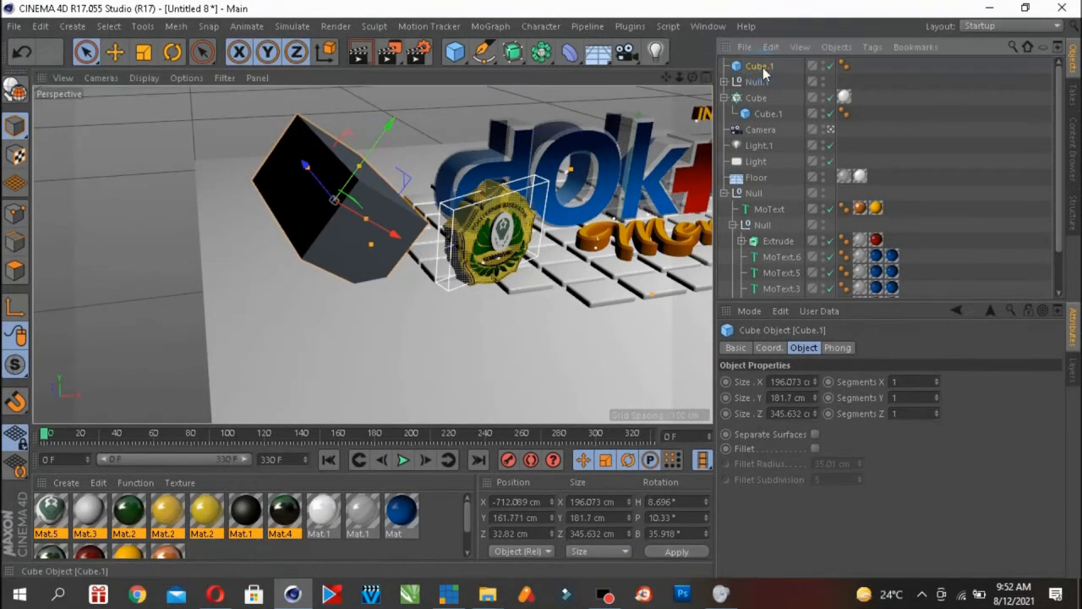
{"action": "key", "text": "Delete"}
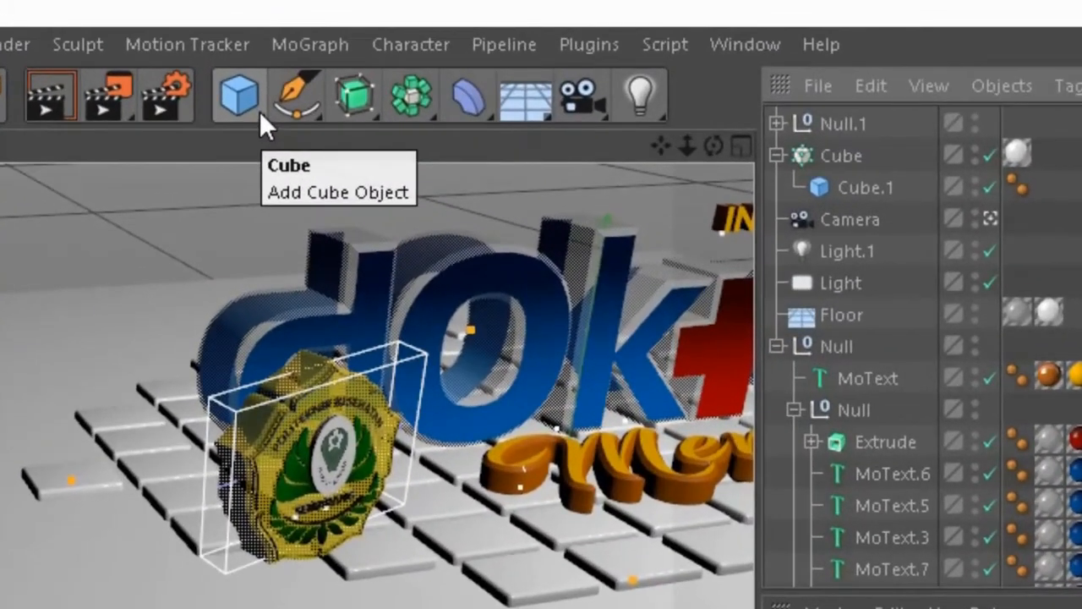
- Add a Tube primitive and move it along X to about -747 cm, beside the logo
{"action": "left_click", "coordinate": [260, 111]}
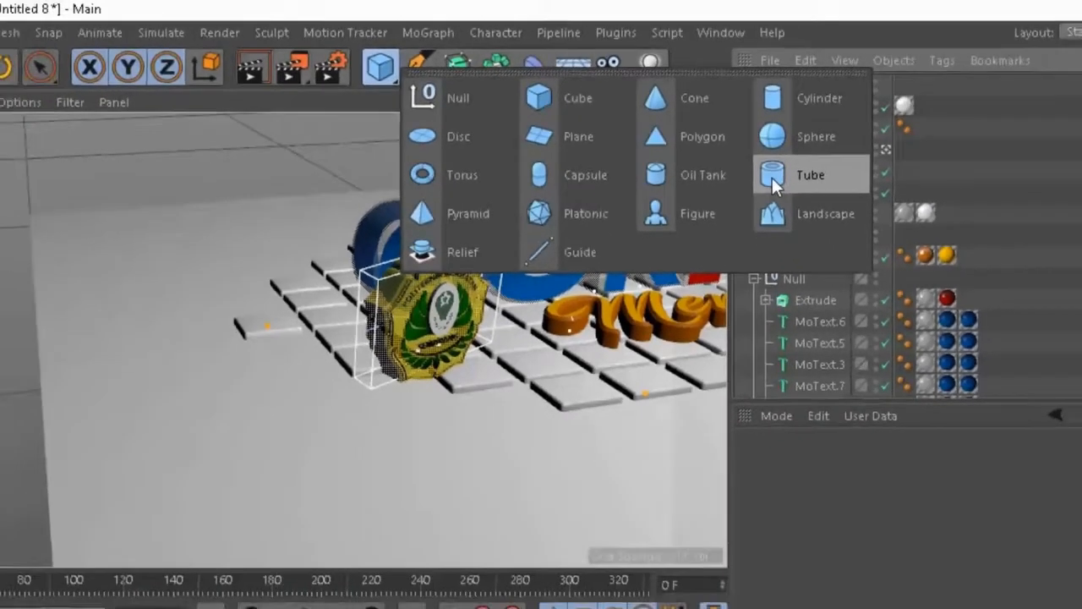
{"action": "left_click", "coordinate": [790, 205]}
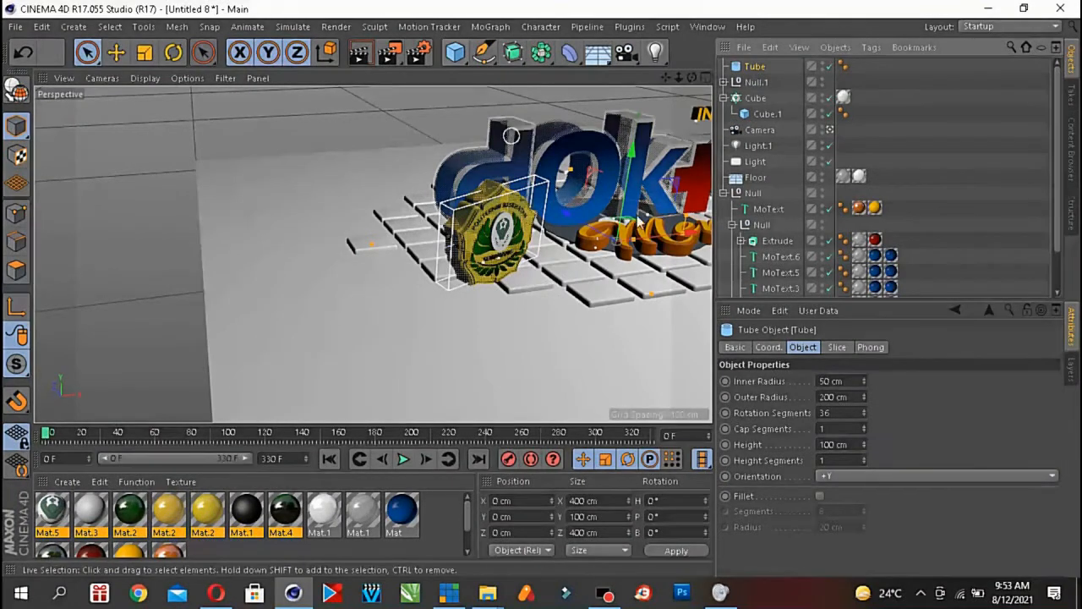
{"action": "left_click_drag", "start_coordinate": [676, 236], "coordinate": [394, 292]}
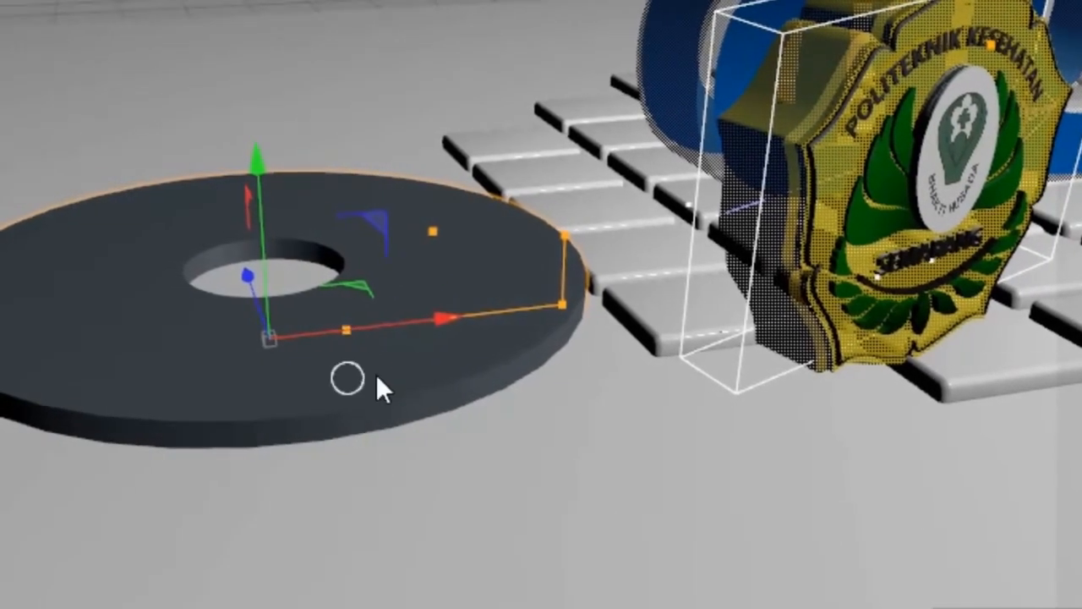
- Resize the tube with its handles to an inner radius of about 148 cm, outer radius about 212 cm and height about 272 cm
{"action": "left_click_drag", "start_coordinate": [365, 329], "coordinate": [486, 296]}
{"action": "left_click_drag", "start_coordinate": [476, 234], "coordinate": [484, 233]}
{"action": "left_click", "coordinate": [490, 209]}
{"action": "left_click", "coordinate": [482, 234]}
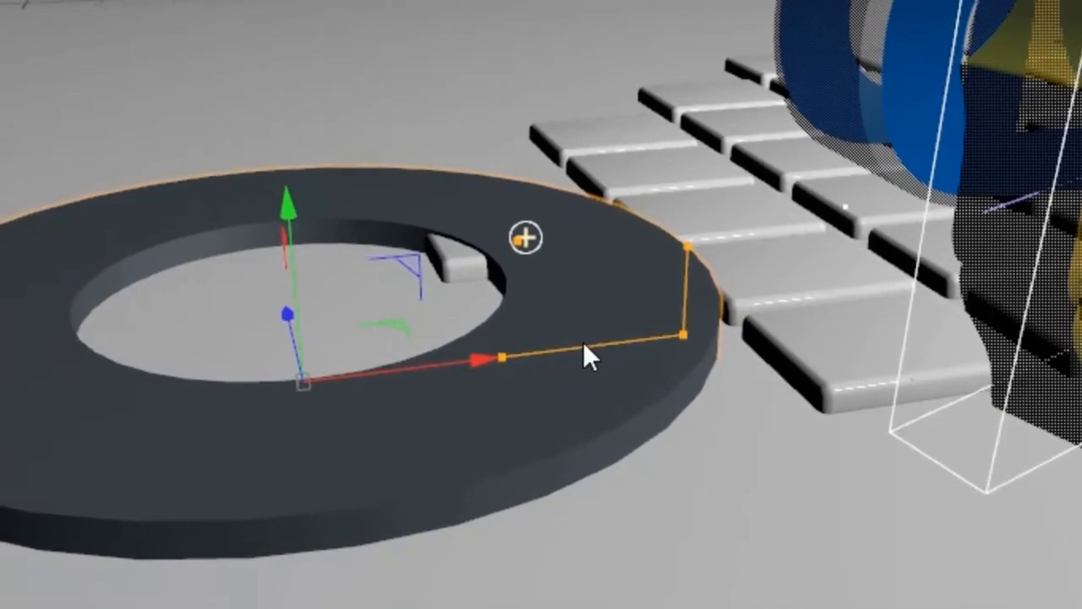
{"action": "left_click_drag", "start_coordinate": [686, 338], "coordinate": [737, 379]}
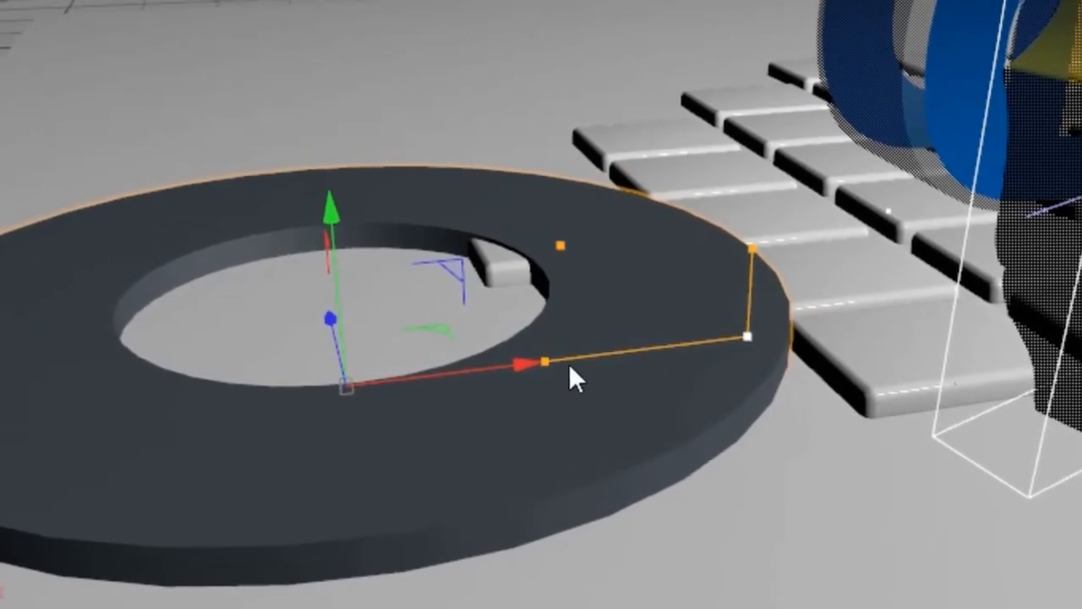
{"action": "left_click_drag", "start_coordinate": [539, 362], "coordinate": [647, 370]}
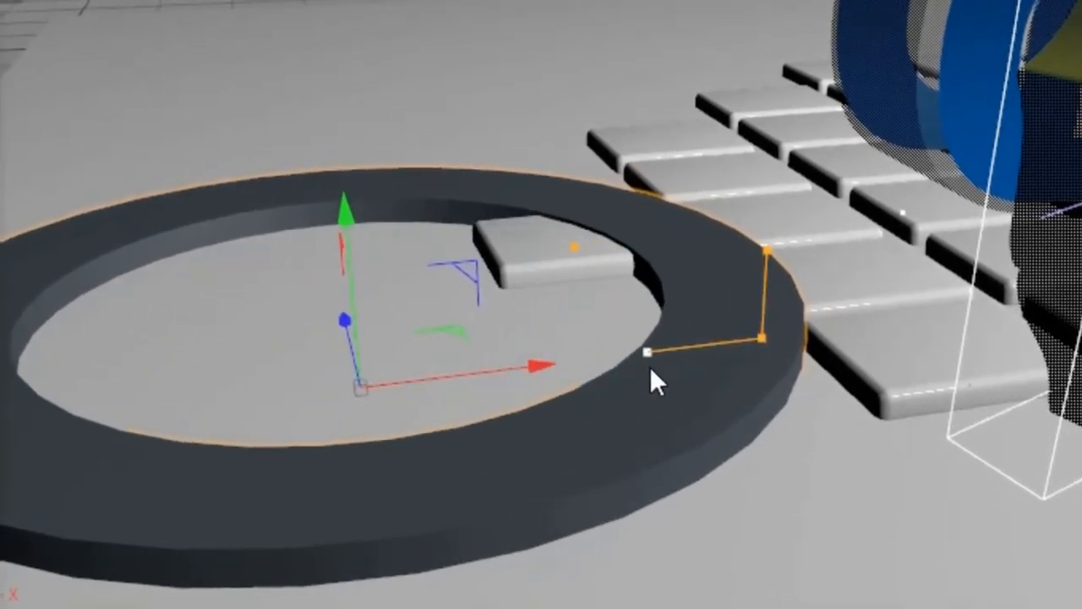
{"action": "left_click_drag", "start_coordinate": [787, 254], "coordinate": [819, 91]}
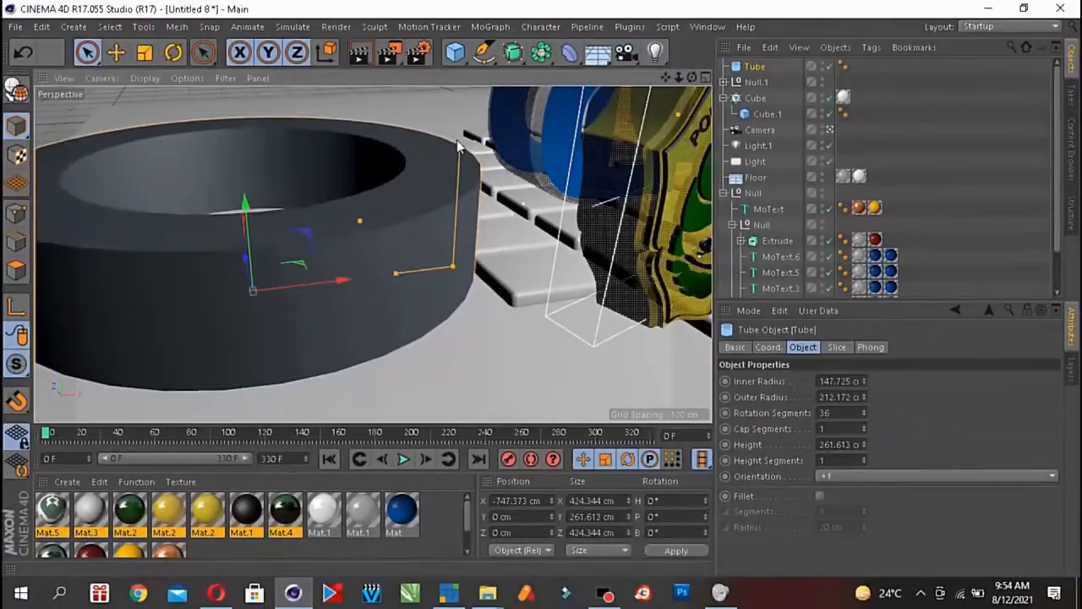
{"action": "left_click_drag", "start_coordinate": [456, 139], "coordinate": [459, 134]}
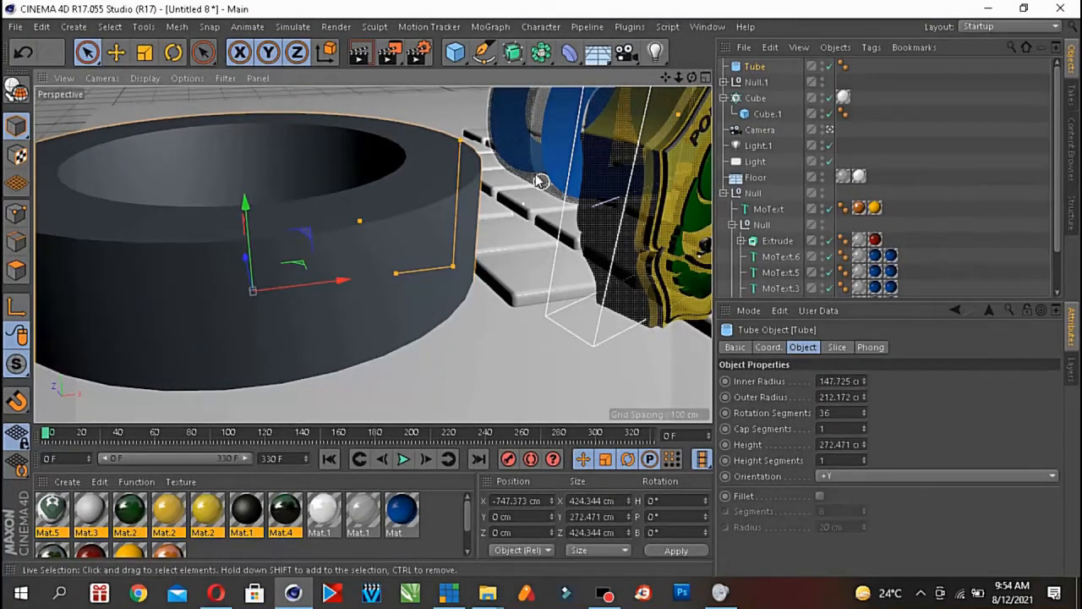
- Set the tube's rotation segments to 100 for a smoother outline
{"action": "left_click_drag", "start_coordinate": [681, 77], "coordinate": [597, 77]}
{"action": "left_click_drag", "start_coordinate": [691, 77], "coordinate": [706, 110]}
{"action": "left_click", "coordinate": [467, 62]}
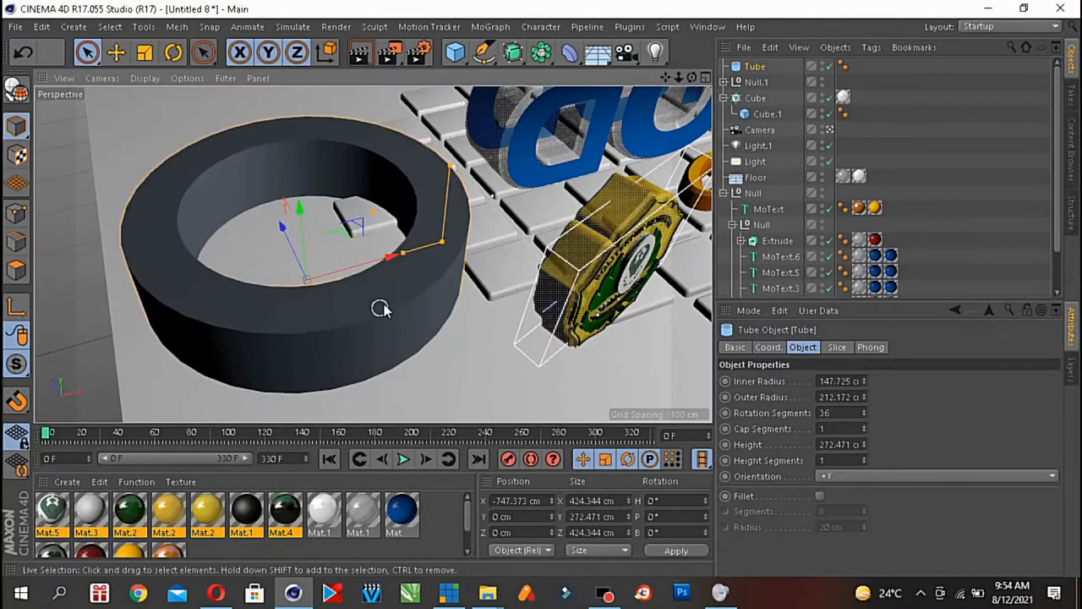
{"action": "scroll", "coordinate": [380, 307], "scroll_direction": "up", "scroll_amount": 5}
{"action": "scroll", "coordinate": [383, 306], "scroll_direction": "up", "scroll_amount": 6}
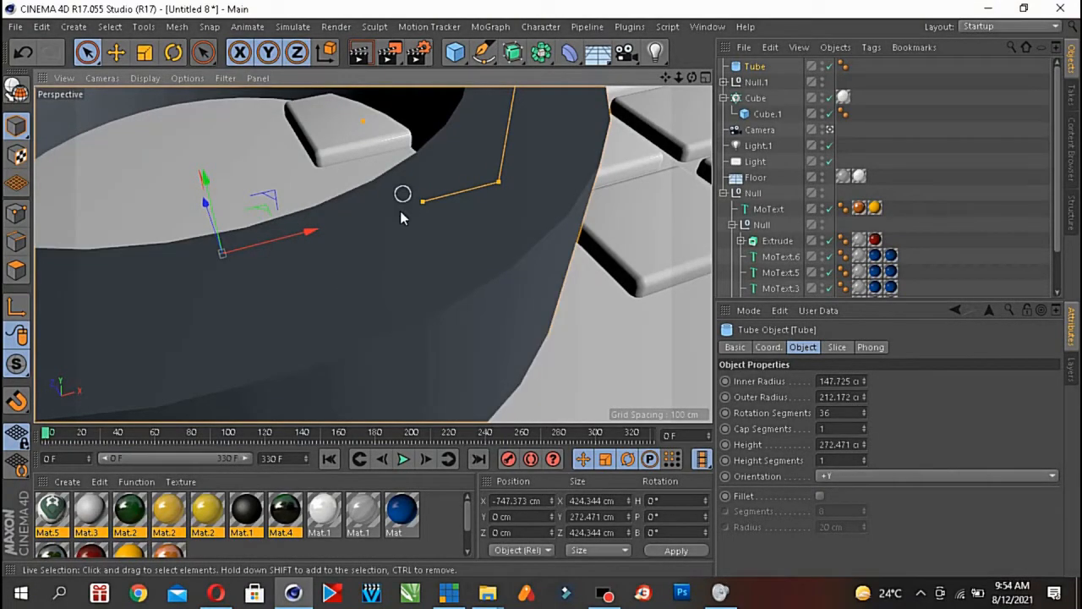
{"action": "scroll", "coordinate": [403, 218], "scroll_direction": "up", "scroll_amount": 3}
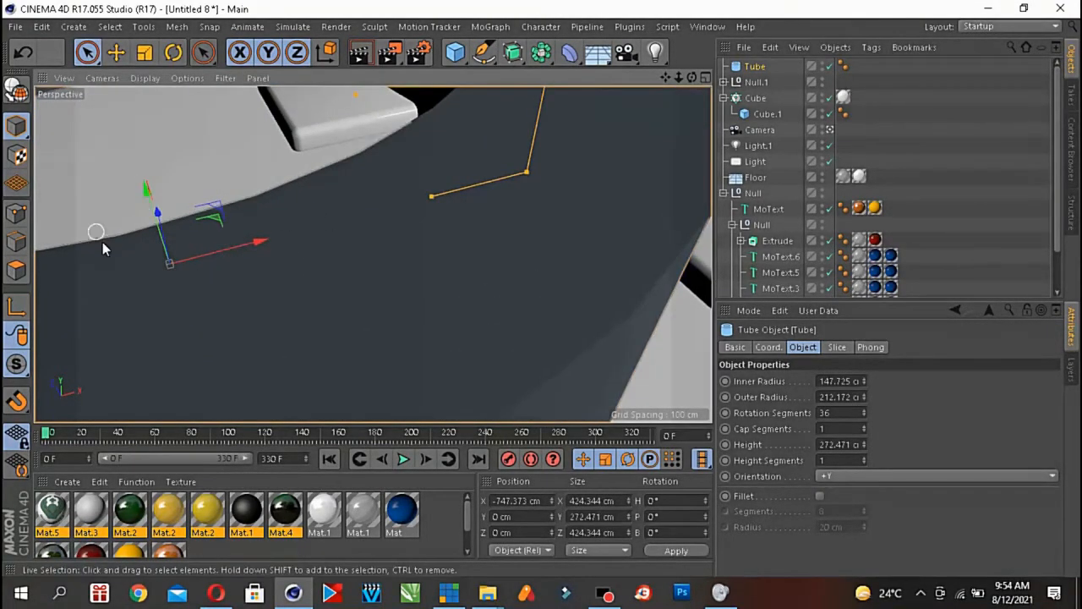
{"action": "scroll", "coordinate": [476, 257], "scroll_direction": "down", "scroll_amount": 2}
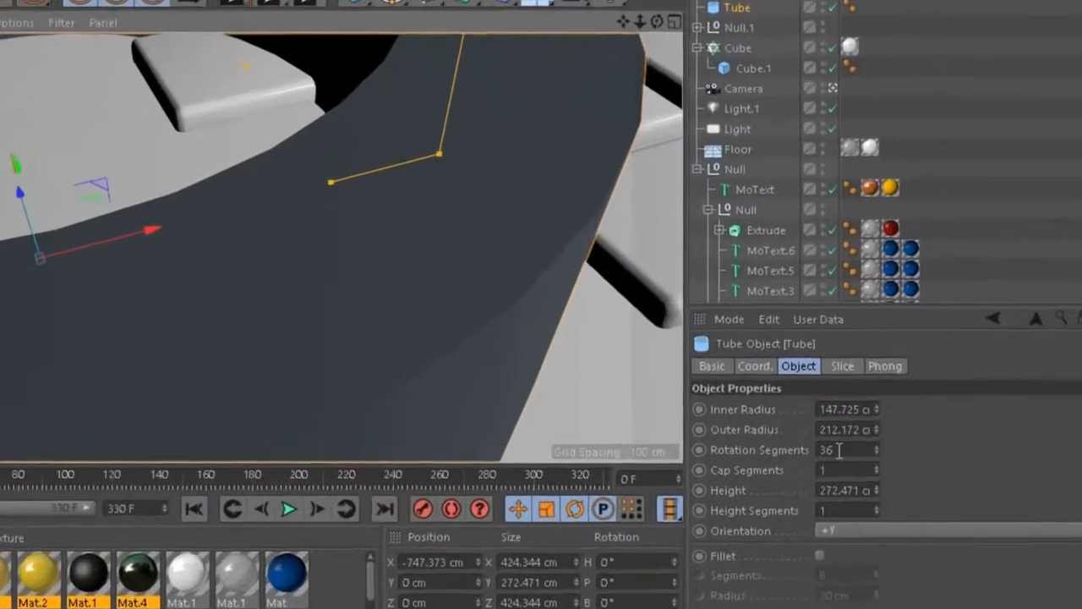
{"action": "left_click", "coordinate": [828, 413]}
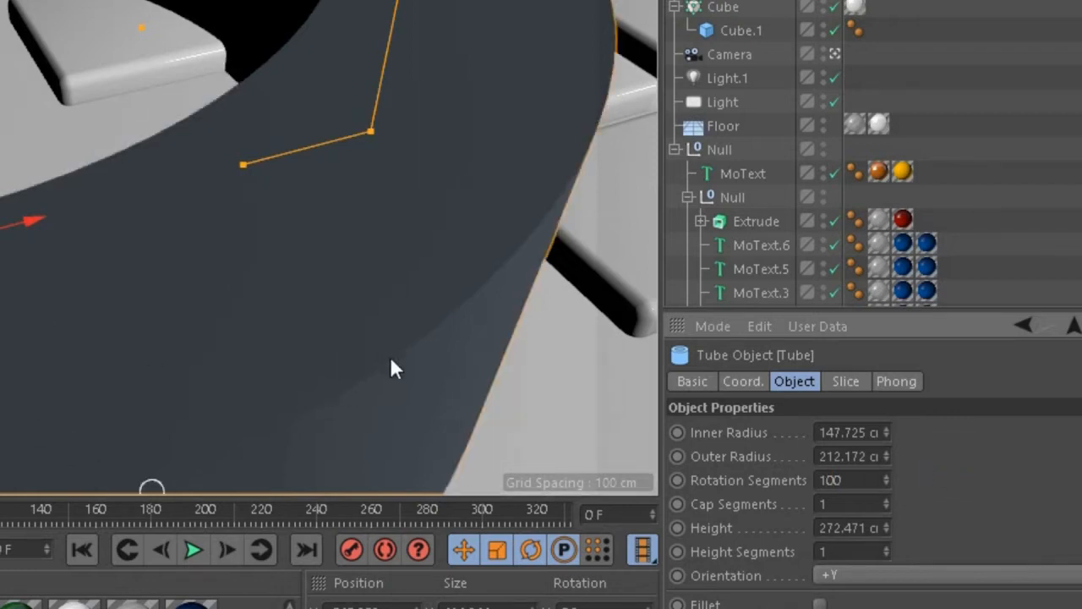
- Set the tube's rotation segments to 10 to make its outline angular
{"action": "left_click", "coordinate": [862, 478]}
{"action": "type", "text": "10"}
{"action": "key", "text": "Return"}
{"action": "scroll", "coordinate": [251, 257], "scroll_direction": "down", "scroll_amount": 5}
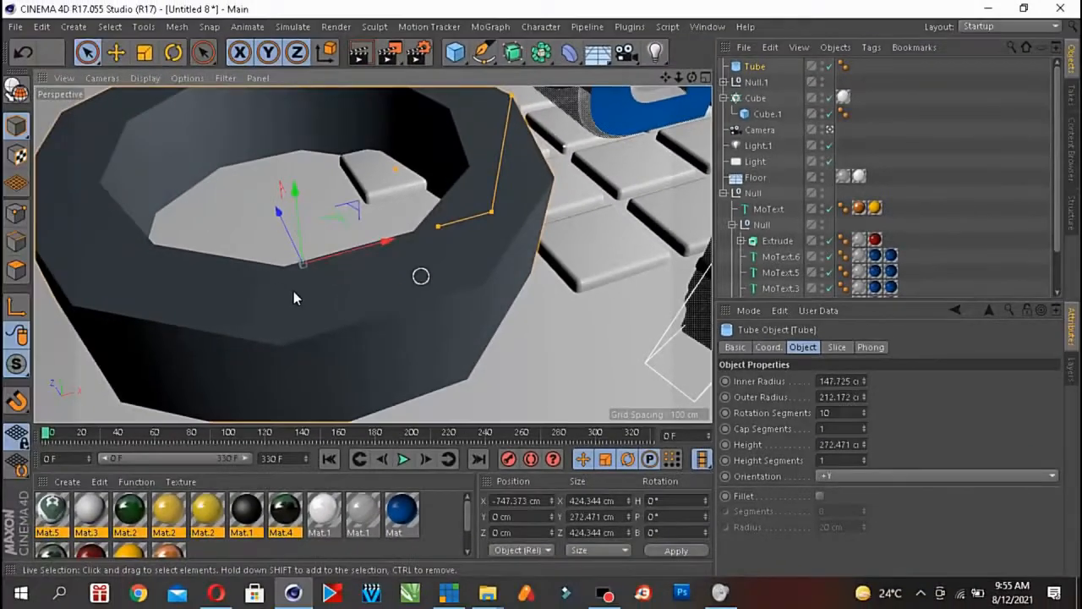
- Lower the tube's rotation segments further to 7
{"action": "mouse_move", "coordinate": [864, 413]}
{"action": "left_mouse_down"}
{"action": "mouse_move", "coordinate": [864, 433]}
{"action": "mouse_move", "coordinate": [864, 398]}
{"action": "mouse_move", "coordinate": [864, 442]}
{"action": "mouse_move", "coordinate": [864, 428]}
{"action": "left_mouse_up"}
{"action": "scroll", "coordinate": [459, 222], "scroll_direction": "down", "scroll_amount": 3}
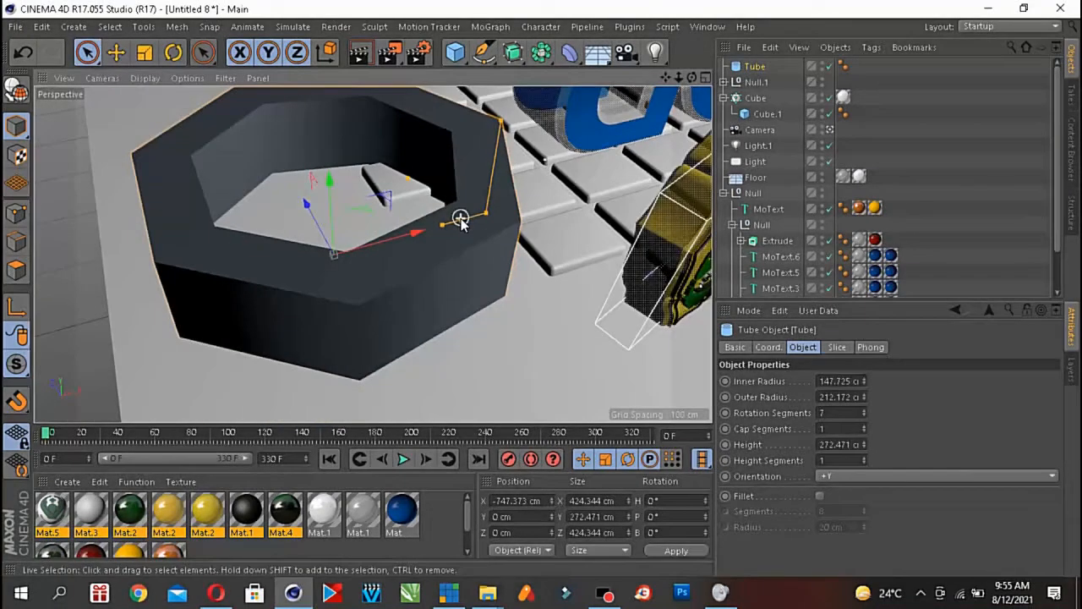
{"action": "left_click_drag", "start_coordinate": [664, 79], "coordinate": [663, 104]}
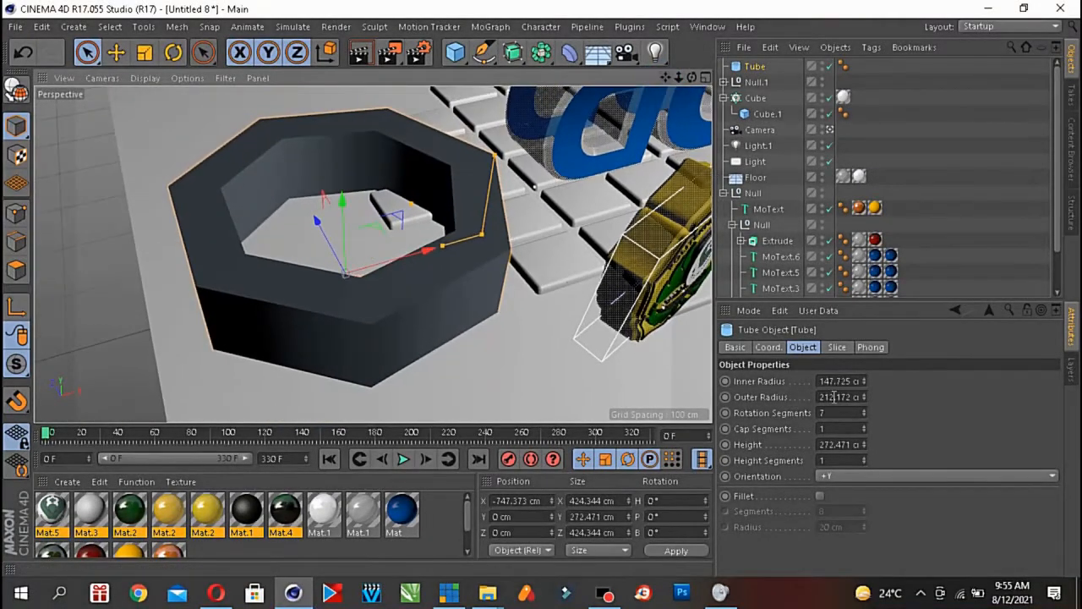
{"action": "mouse_move", "coordinate": [865, 412]}
{"action": "left_mouse_down"}
{"action": "mouse_move", "coordinate": [864, 400]}
{"action": "mouse_move", "coordinate": [864, 431]}
{"action": "mouse_move", "coordinate": [864, 404]}
{"action": "left_mouse_up"}
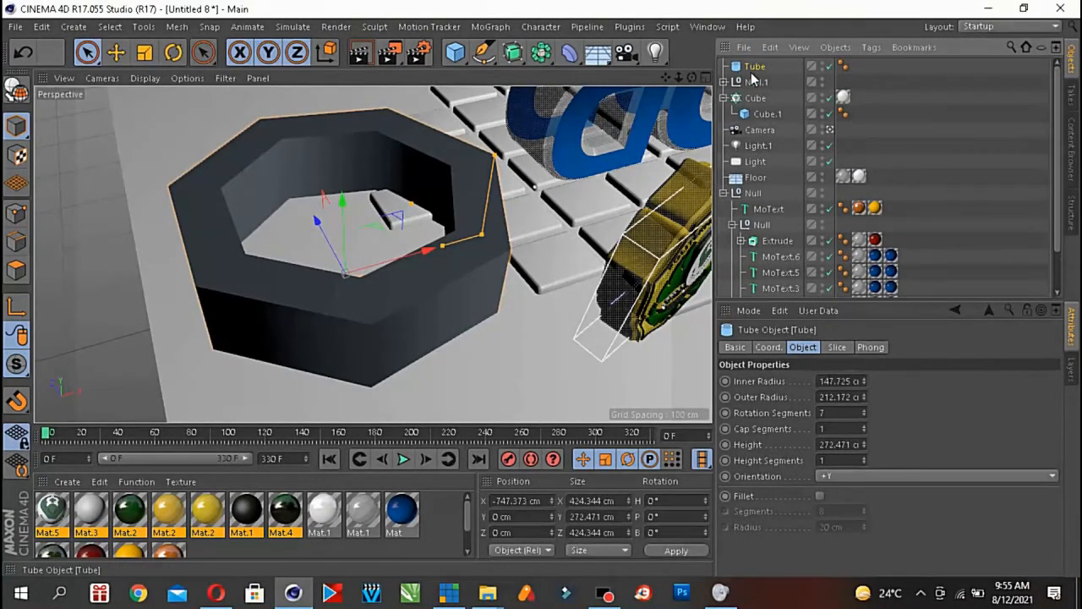
- Delete the tube and add a Sphere primitive
{"action": "key", "text": "Delete"}
{"action": "left_click", "coordinate": [456, 53]}
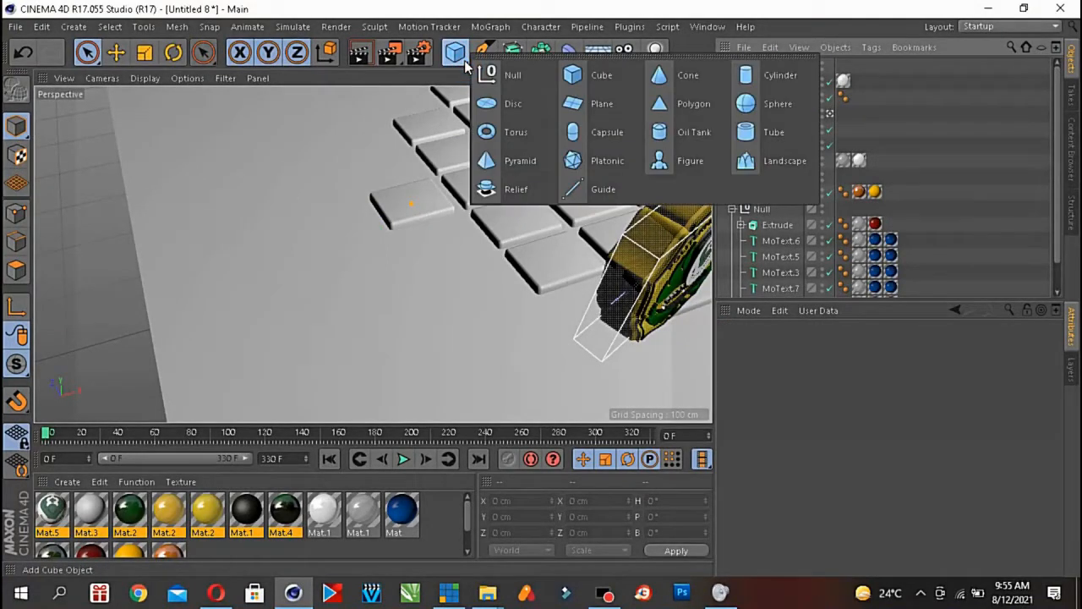
{"action": "left_click", "coordinate": [748, 104]}
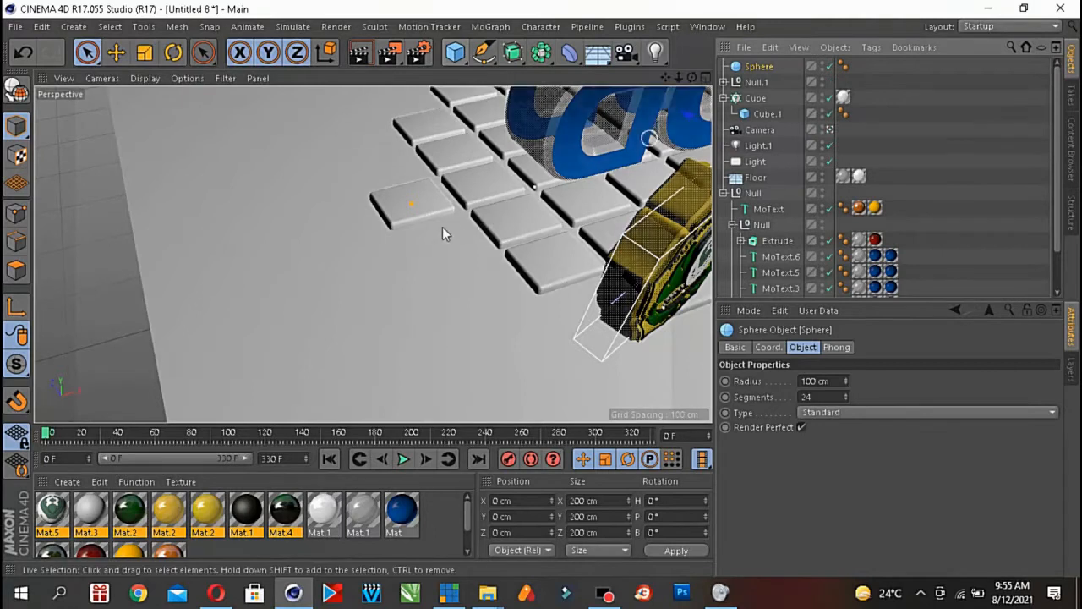
- Move the sphere beside the logo to about -778 cm in X and 98.5 cm in Y
{"action": "scroll", "coordinate": [546, 194], "scroll_direction": "down", "scroll_amount": 3}
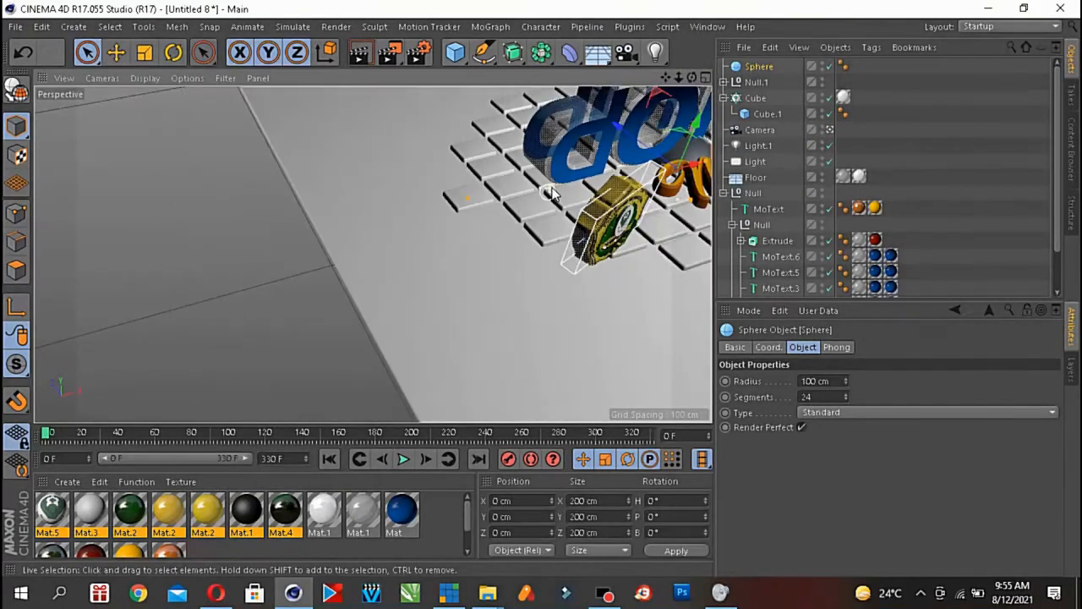
{"action": "left_click_drag", "start_coordinate": [705, 159], "coordinate": [501, 217]}
{"action": "left_click_drag", "start_coordinate": [679, 78], "coordinate": [450, 129]}
{"action": "left_click_drag", "start_coordinate": [339, 178], "coordinate": [309, 147]}
{"action": "scroll", "coordinate": [310, 147], "scroll_direction": "up", "scroll_amount": 2}
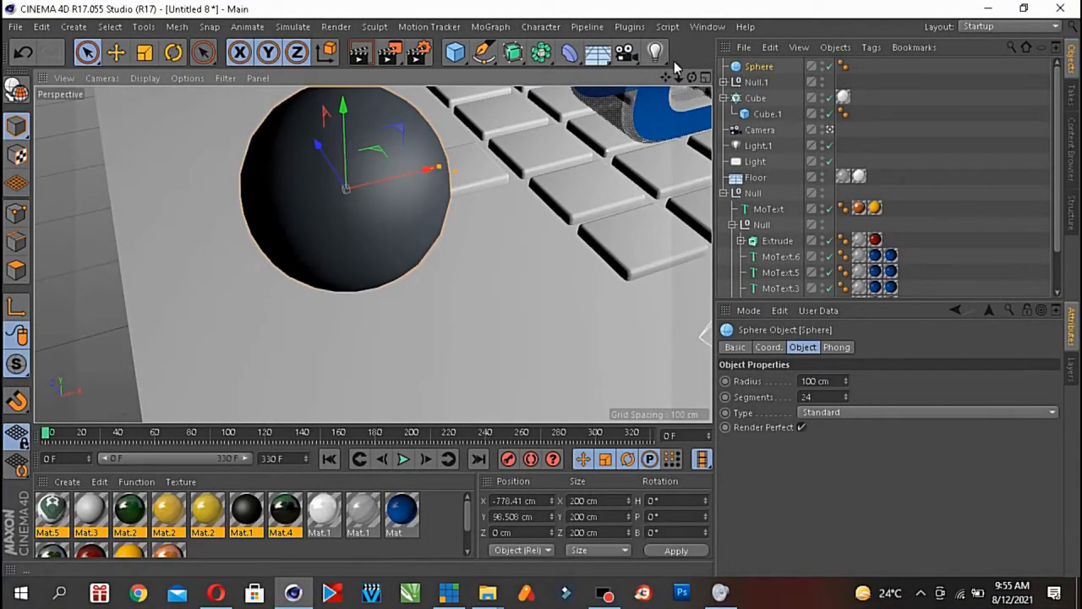
- Raise the sphere's segments to 70 to smooth its outline
{"action": "left_click_drag", "start_coordinate": [665, 77], "coordinate": [359, 150]}
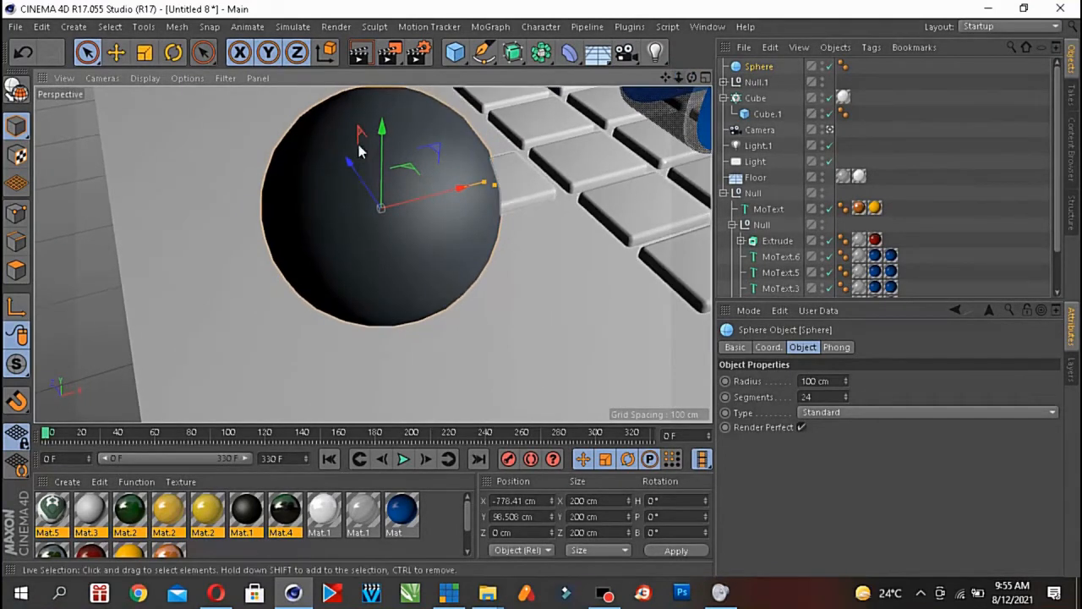
{"action": "scroll", "coordinate": [432, 166], "scroll_direction": "up", "scroll_amount": 2}
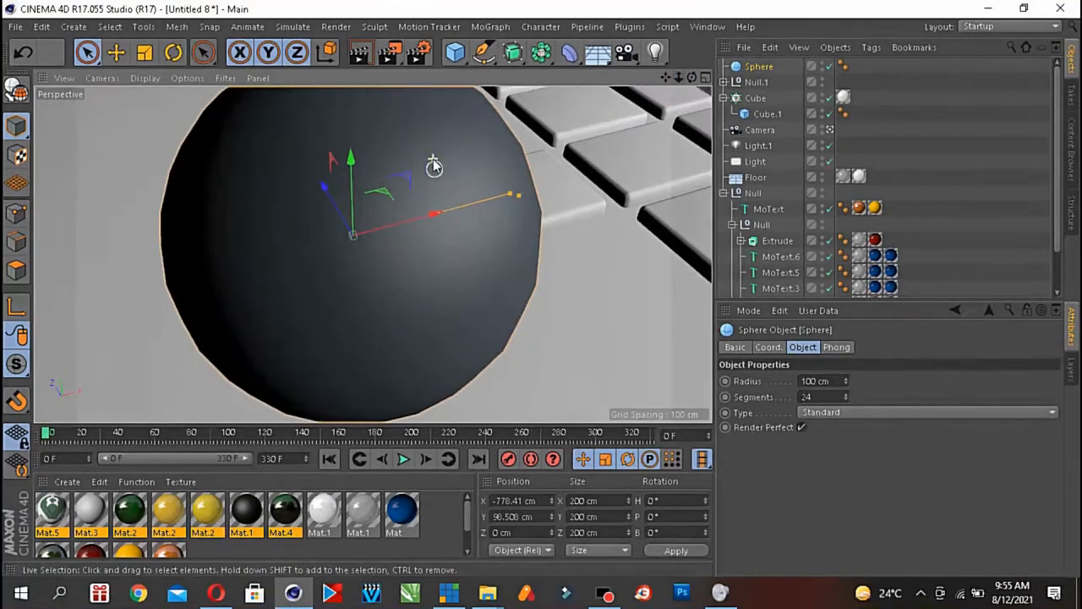
{"action": "scroll", "coordinate": [433, 164], "scroll_direction": "up", "scroll_amount": 1}
{"action": "scroll", "coordinate": [433, 164], "scroll_direction": "up", "scroll_amount": 1}
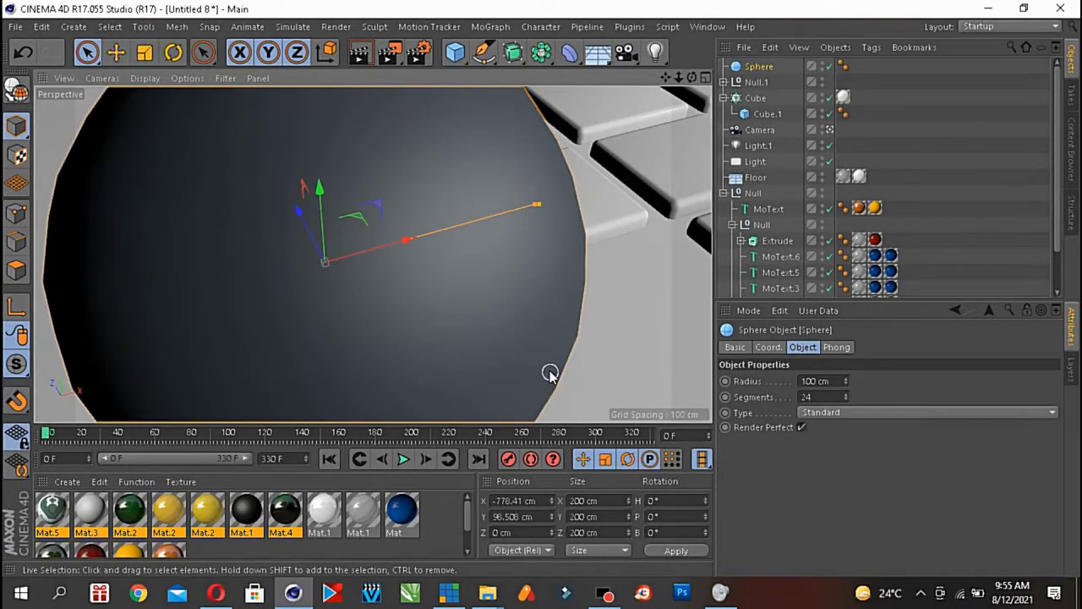
{"action": "left_click_drag", "start_coordinate": [665, 78], "coordinate": [534, 109]}
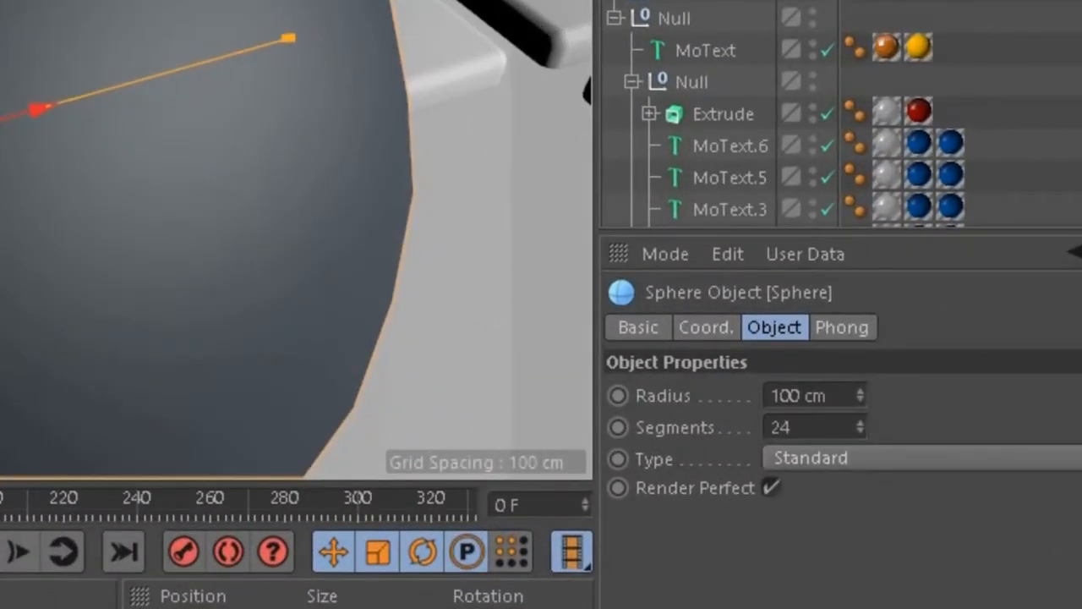
{"action": "left_click", "coordinate": [728, 327]}
{"action": "left_click", "coordinate": [765, 328]}
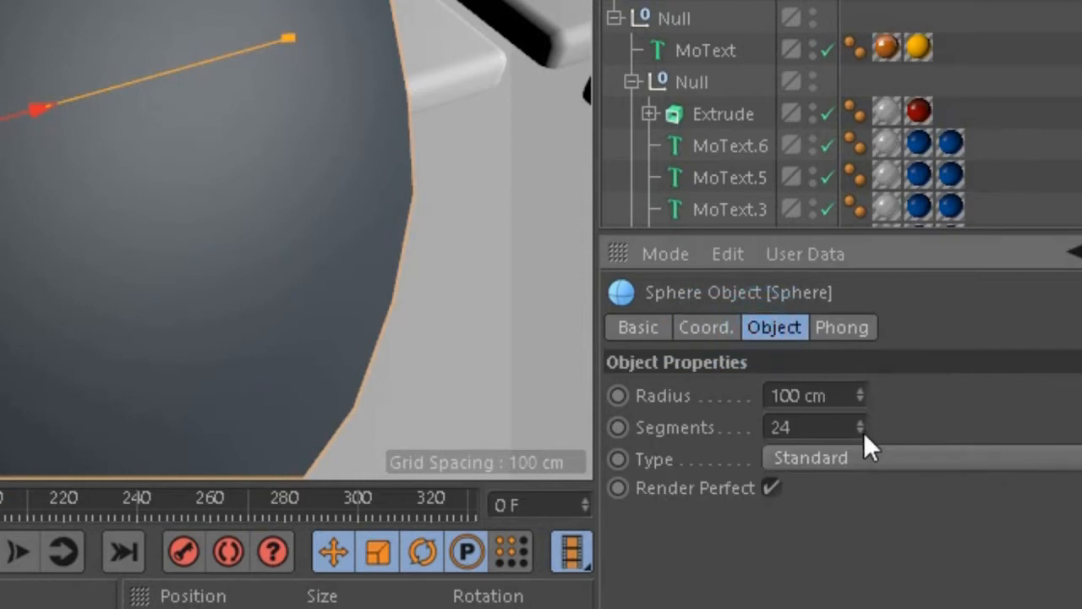
{"action": "left_click_drag", "start_coordinate": [861, 424], "coordinate": [861, 406]}
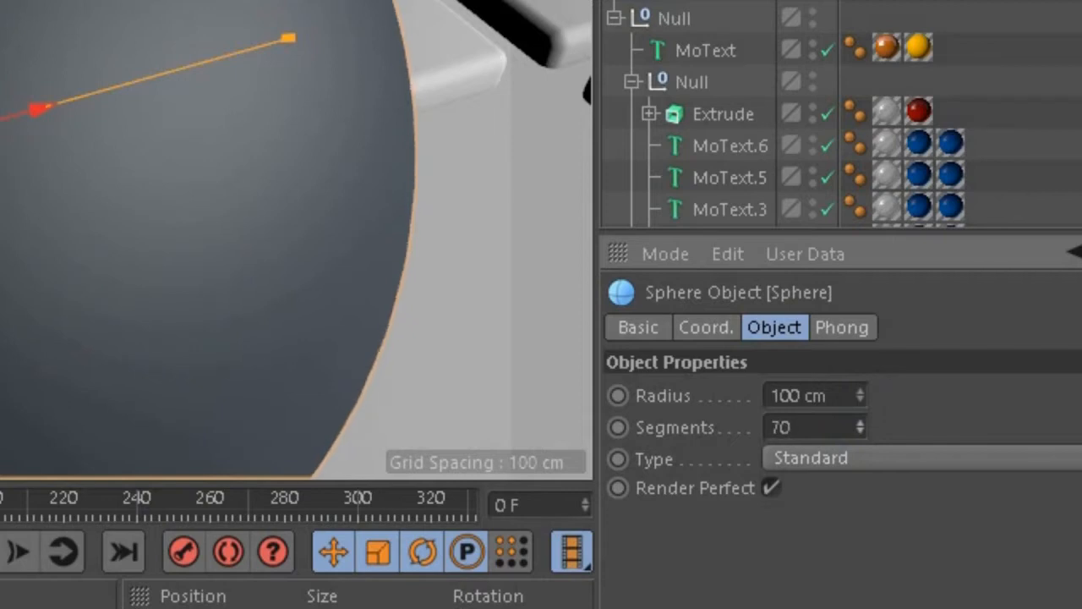
- Try 87 and 74 segments on the sphere and settle on 47
{"action": "mouse_move", "coordinate": [860, 427]}
{"action": "left_mouse_down"}
{"action": "mouse_move", "coordinate": [860, 416]}
{"action": "mouse_move", "coordinate": [859, 429]}
{"action": "left_mouse_up"}
{"action": "left_click_drag", "start_coordinate": [152, 96], "coordinate": [150, 93], "text": "alt"}
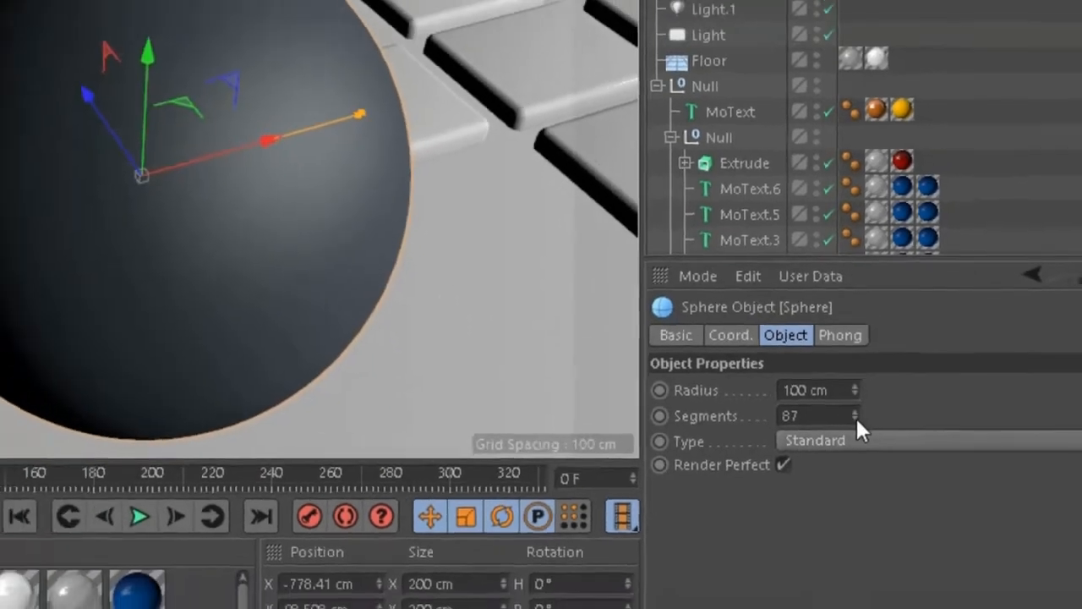
{"action": "left_click_drag", "start_coordinate": [860, 427], "coordinate": [860, 438]}
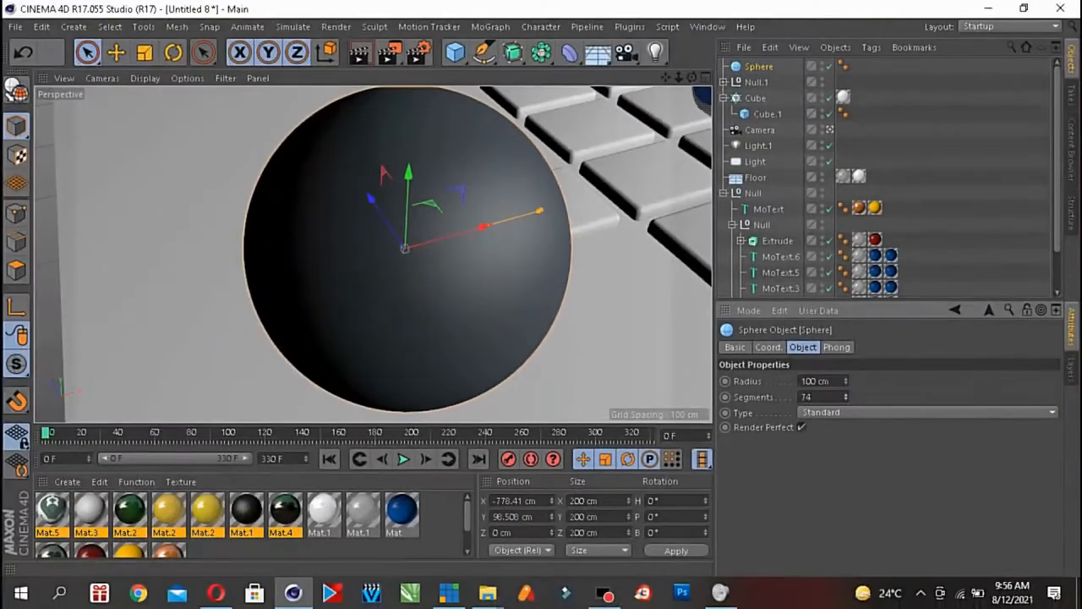
{"action": "mouse_move", "coordinate": [845, 397]}
{"action": "left_mouse_down"}
{"action": "mouse_move", "coordinate": [845, 423]}
{"action": "mouse_move", "coordinate": [846, 390]}
{"action": "left_mouse_up"}
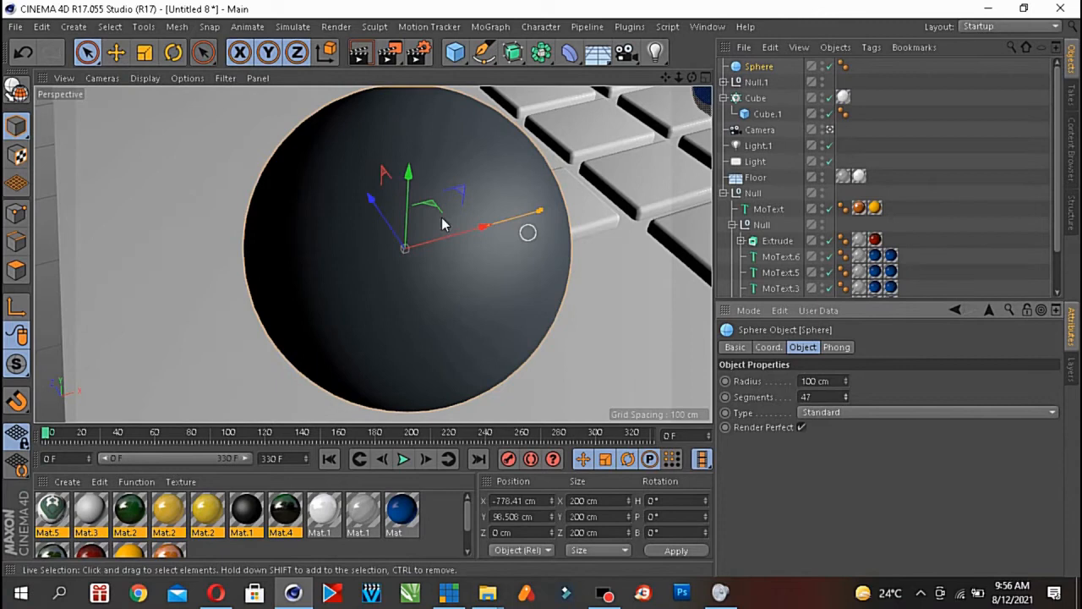
- Move the sphere to about -791 cm in X and 11 cm in Z
{"action": "mouse_move", "coordinate": [373, 197]}
{"action": "left_mouse_down"}
{"action": "mouse_move", "coordinate": [370, 218]}
{"action": "mouse_move", "coordinate": [344, 189]}
{"action": "mouse_move", "coordinate": [369, 191]}
{"action": "left_mouse_up"}
{"action": "left_click_drag", "start_coordinate": [416, 237], "coordinate": [630, 126]}
{"action": "left_click_drag", "start_coordinate": [679, 77], "coordinate": [677, 76]}
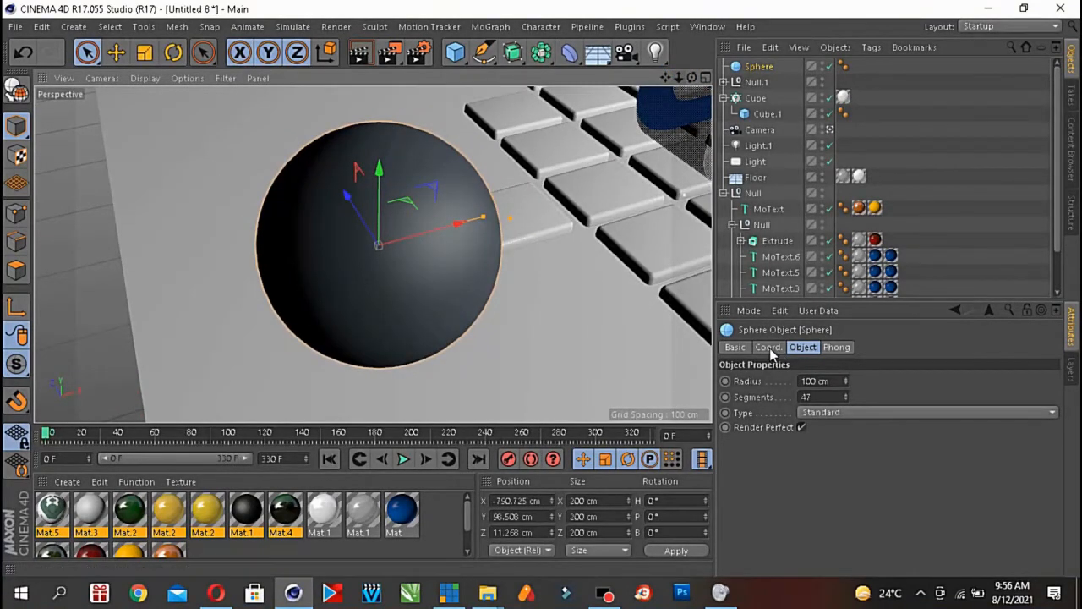
- Try the Tetrahedron, Hexahedron, Octahedron and Icosahedron types on the sphere
{"action": "left_click", "coordinate": [860, 413]}
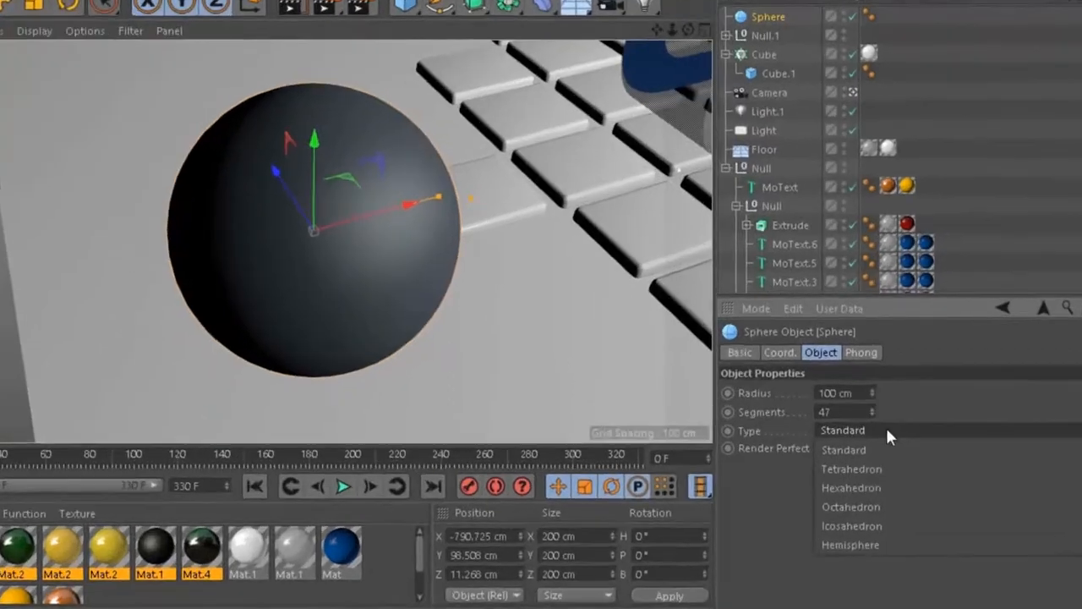
{"action": "left_click", "coordinate": [422, 307]}
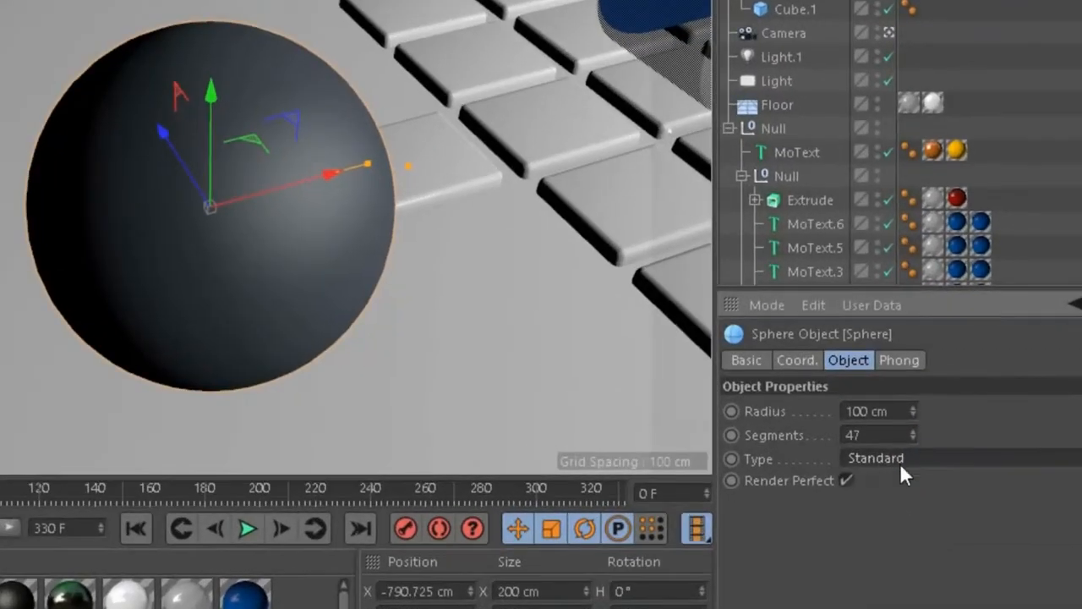
{"action": "left_click", "coordinate": [912, 457]}
{"action": "left_click", "coordinate": [919, 505]}
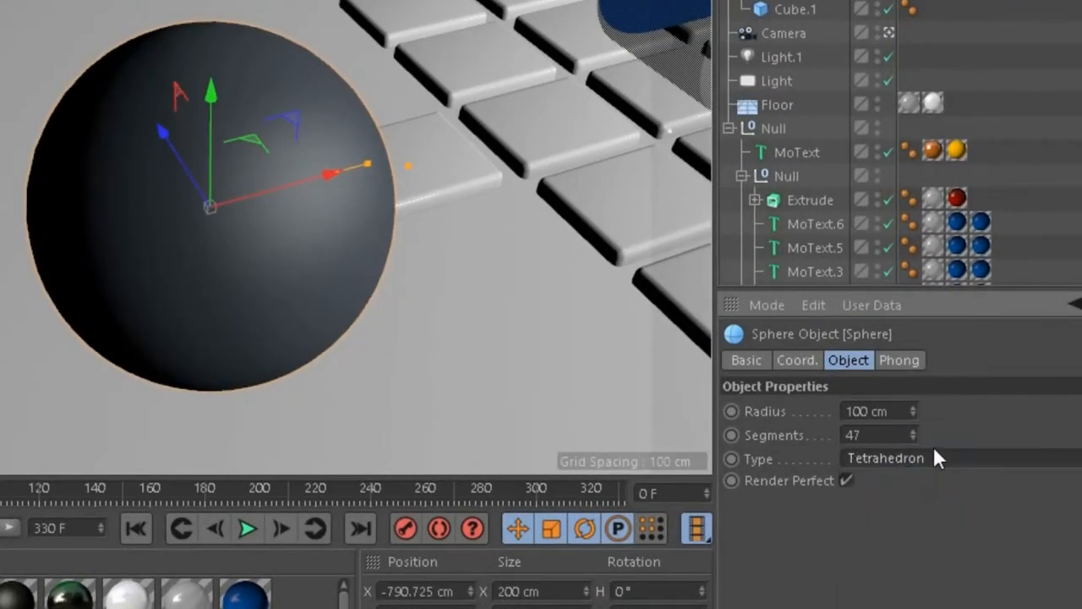
{"action": "left_click", "coordinate": [940, 457]}
{"action": "left_click", "coordinate": [939, 525]}
{"action": "left_click", "coordinate": [946, 458]}
{"action": "left_click", "coordinate": [937, 553]}
{"action": "left_click", "coordinate": [969, 456]}
{"action": "left_click", "coordinate": [941, 578]}
- Change the sphere's type to Hemisphere and inspect its flat underside
{"action": "left_click", "coordinate": [975, 457]}
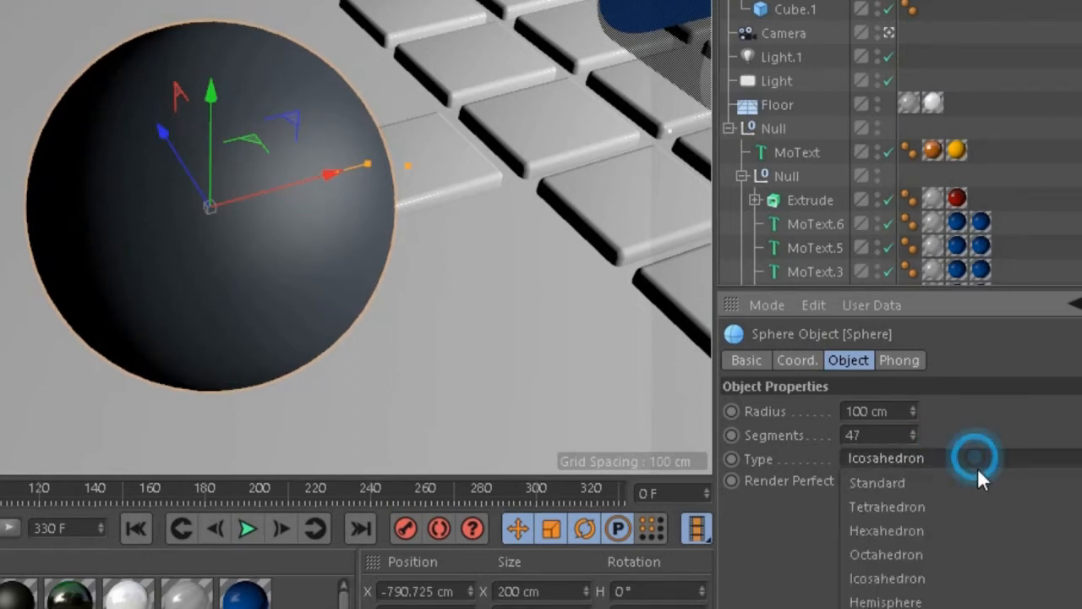
{"action": "left_click", "coordinate": [953, 600]}
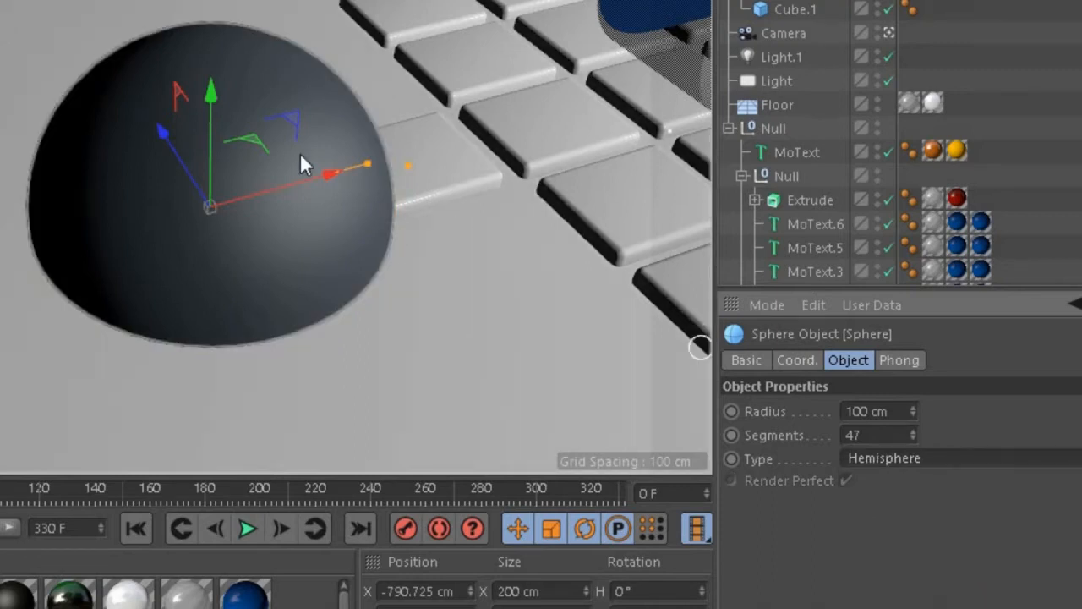
{"action": "left_click_drag", "start_coordinate": [201, 220], "coordinate": [196, 179], "text": "alt"}
{"action": "middle_click_drag", "start_coordinate": [202, 221], "coordinate": [167, 145], "text": "alt"}
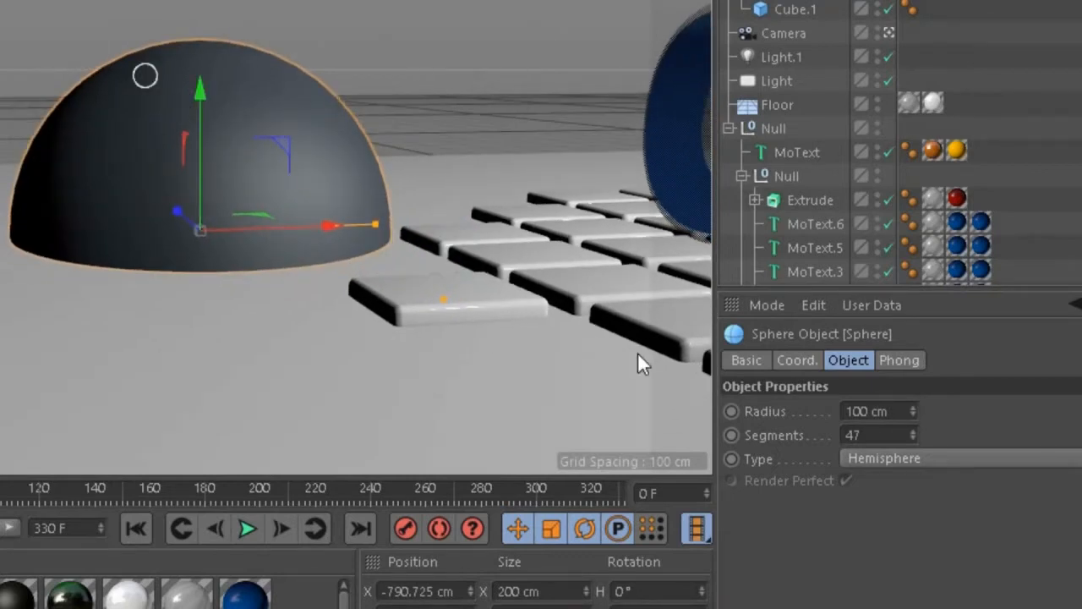
{"action": "left_click", "coordinate": [893, 459]}
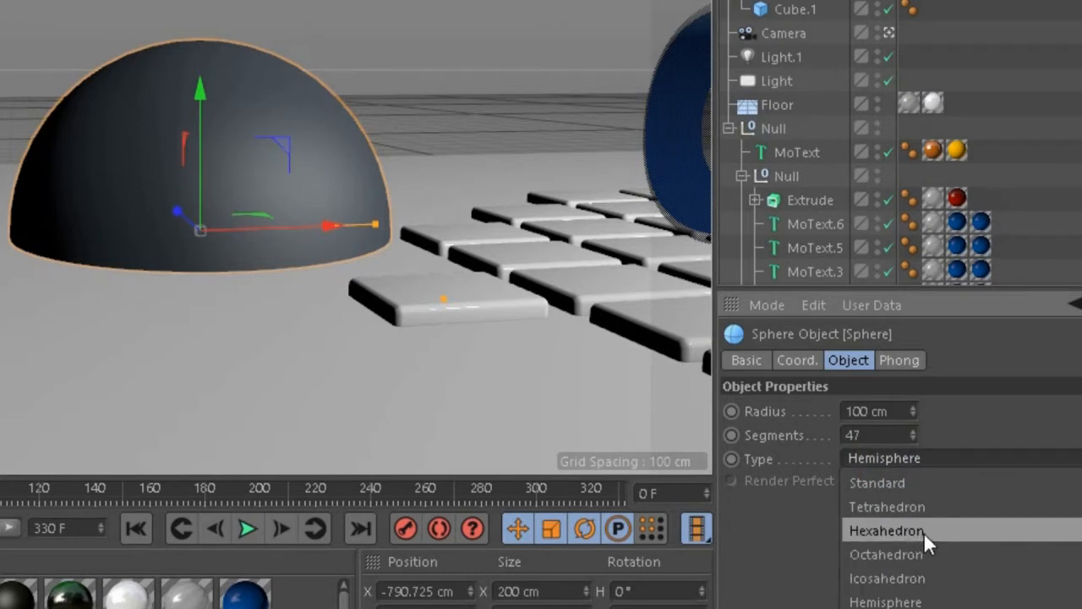
{"action": "left_click", "coordinate": [917, 600]}
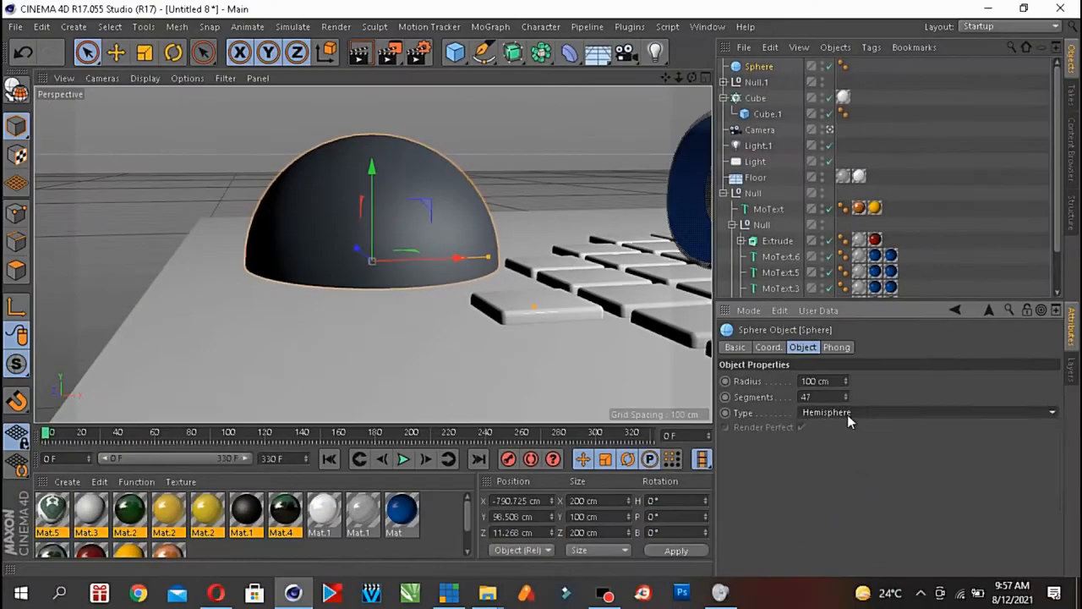
- Switch the half sphere back to the Standard type and raise it to about 122 cm in Y
{"action": "left_click", "coordinate": [881, 438]}
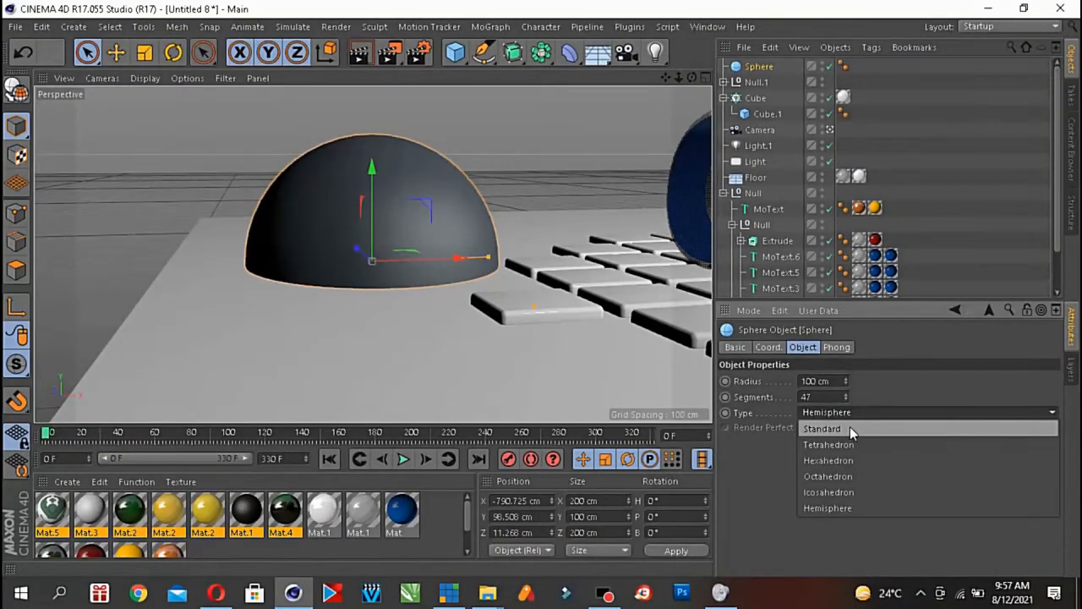
{"action": "left_click", "coordinate": [849, 428]}
{"action": "left_click_drag", "start_coordinate": [369, 198], "coordinate": [376, 167]}
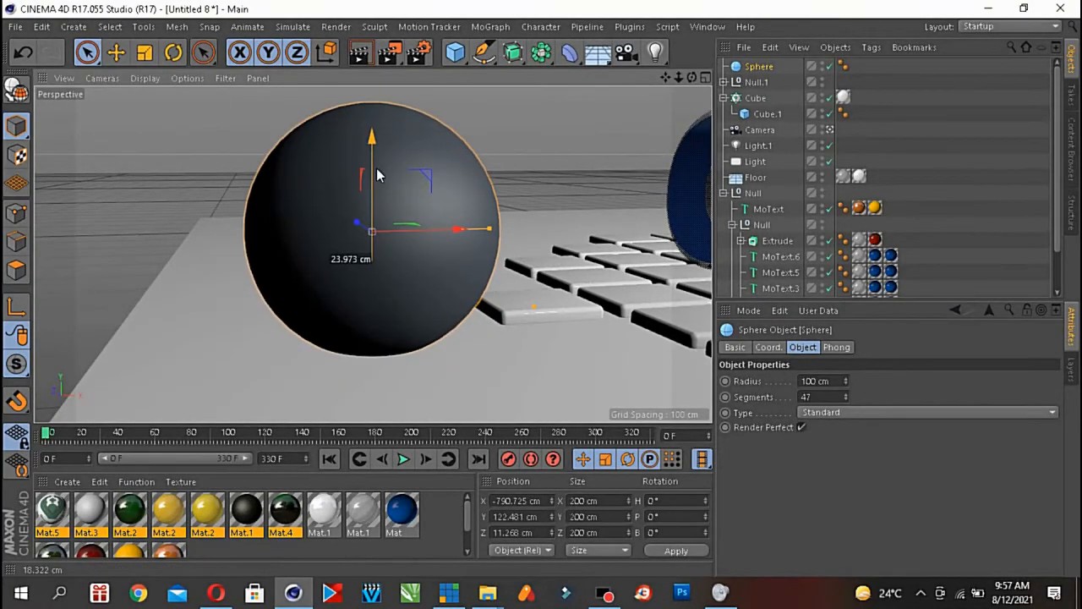
- Set the sphere's type to Hemisphere and enlarge its radius to about 113 cm
{"action": "left_click", "coordinate": [857, 412]}
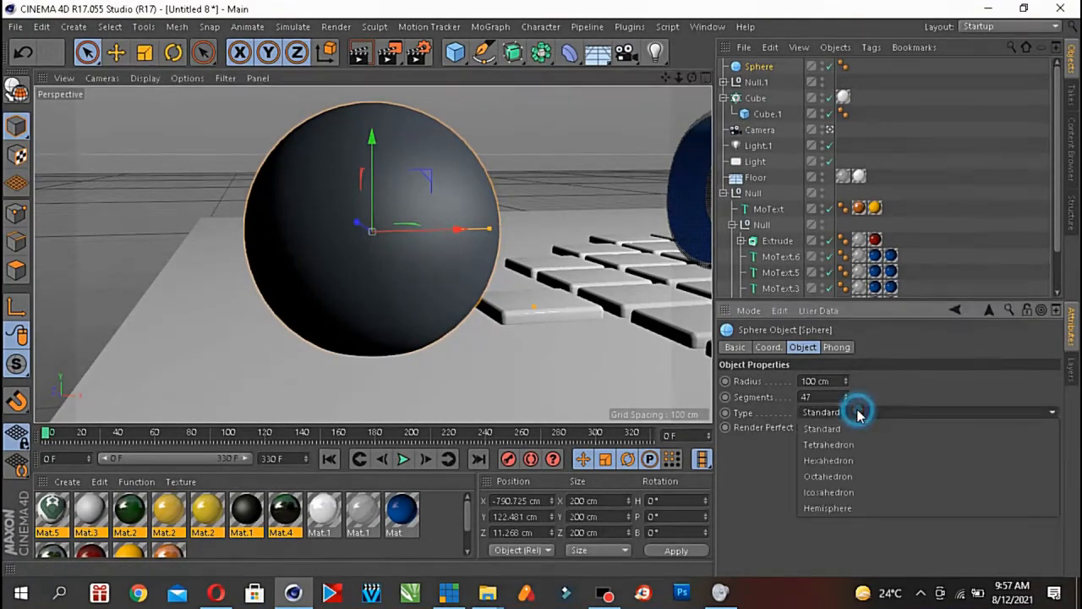
{"action": "left_click", "coordinate": [865, 510]}
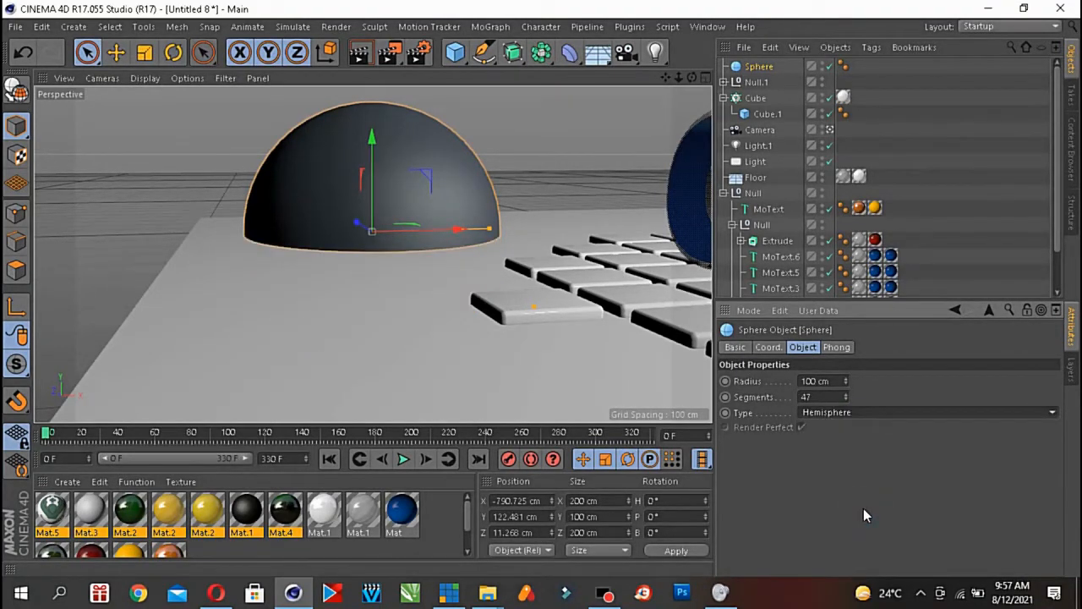
{"action": "mouse_move", "coordinate": [488, 229]}
{"action": "left_mouse_down"}
{"action": "mouse_move", "coordinate": [469, 229]}
{"action": "mouse_move", "coordinate": [504, 229]}
{"action": "left_mouse_up"}
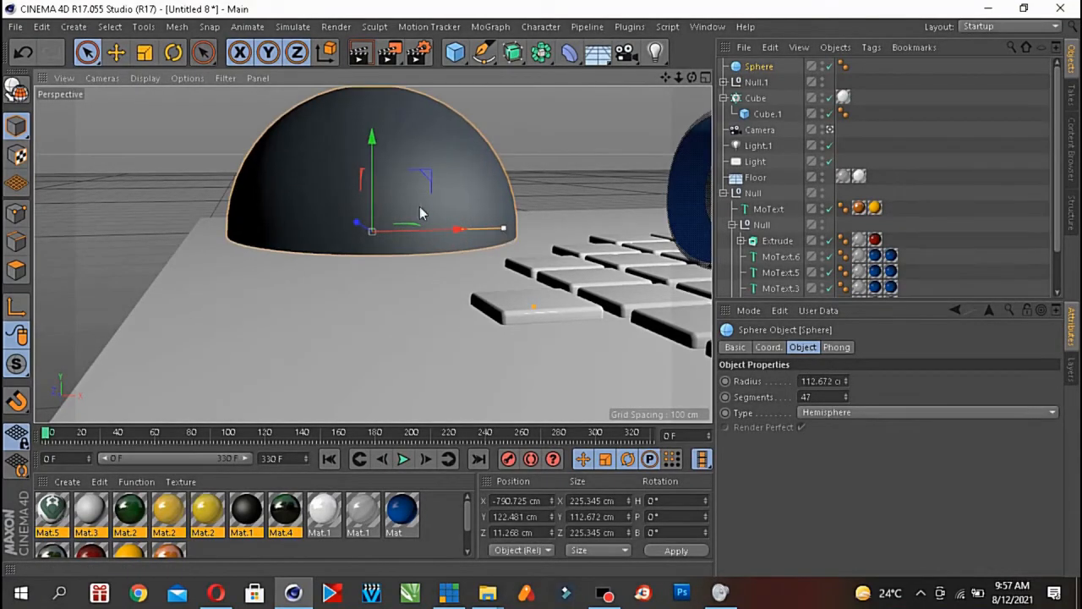
{"action": "left_click_drag", "start_coordinate": [370, 147], "coordinate": [436, 221]}
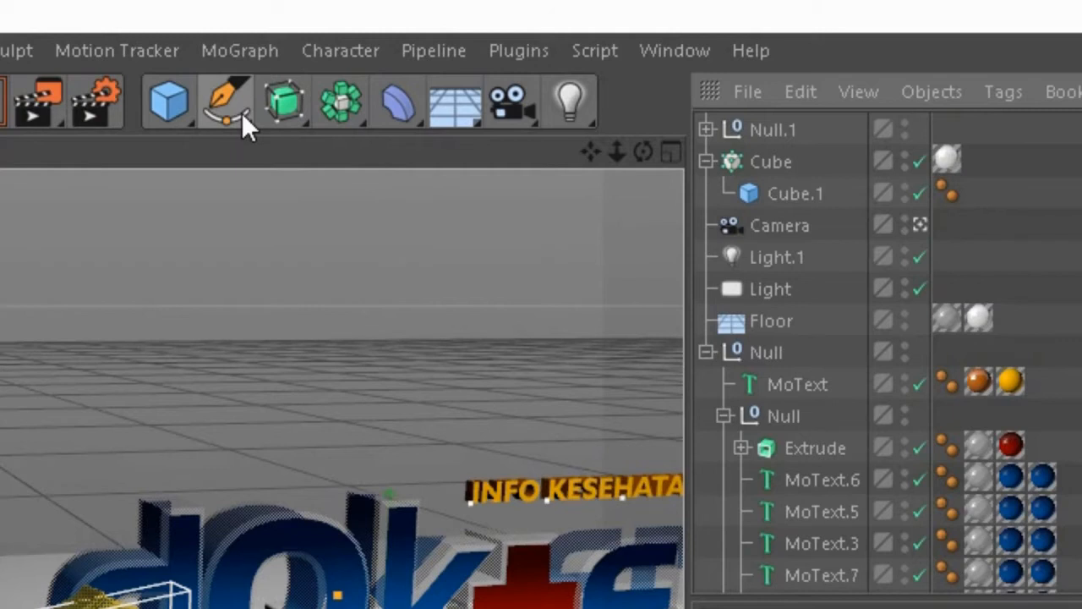
- Add a star spline and move it to about -685 cm in X and 381 cm in Y
{"action": "left_click", "coordinate": [242, 116]}
{"action": "left_click", "coordinate": [188, 120]}
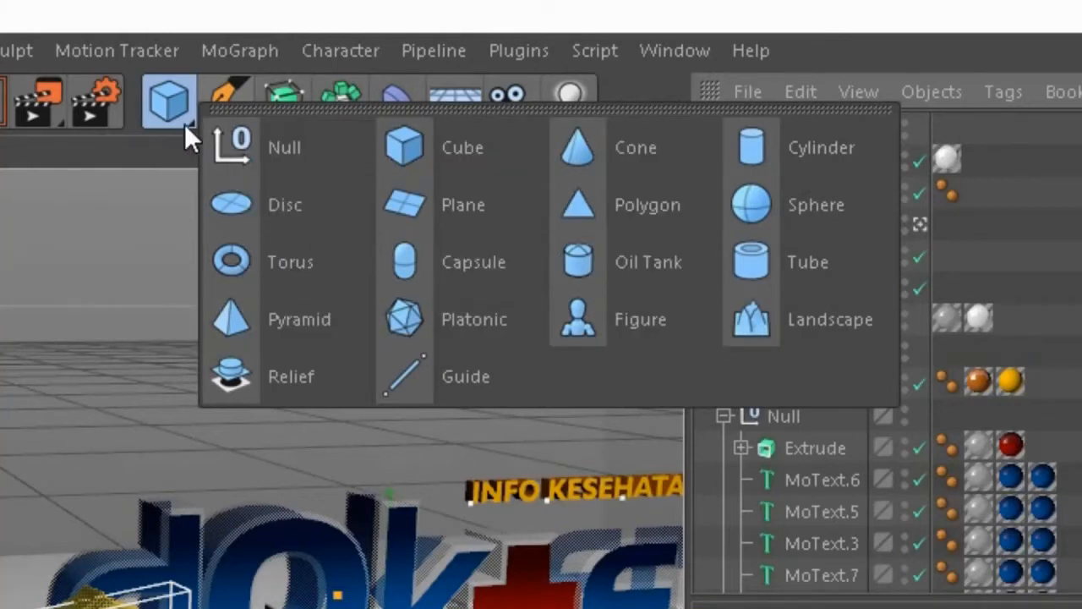
{"action": "left_click", "coordinate": [231, 112]}
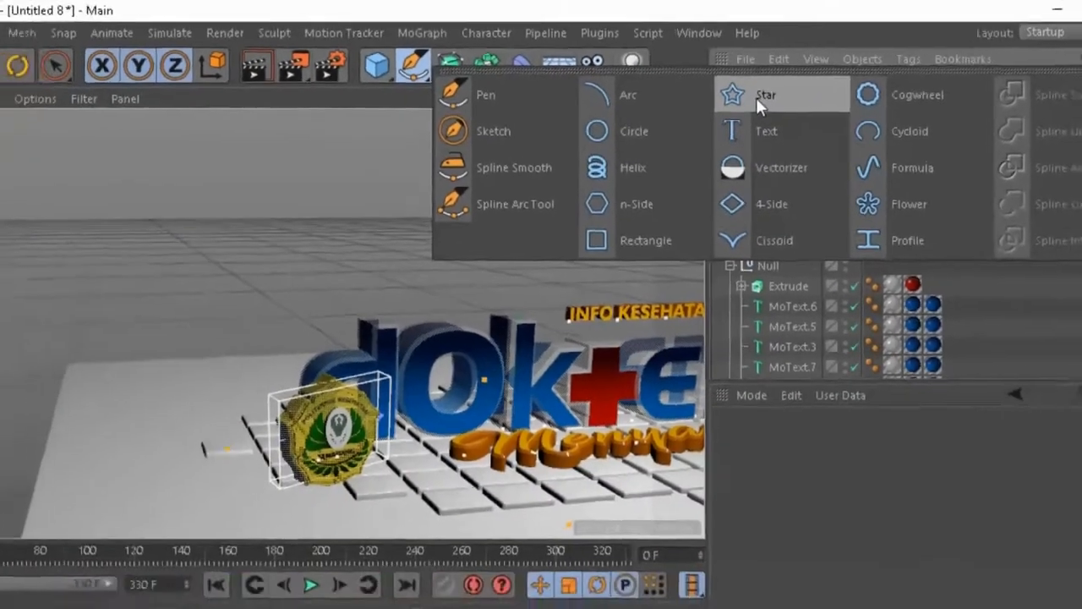
{"action": "left_click", "coordinate": [756, 97]}
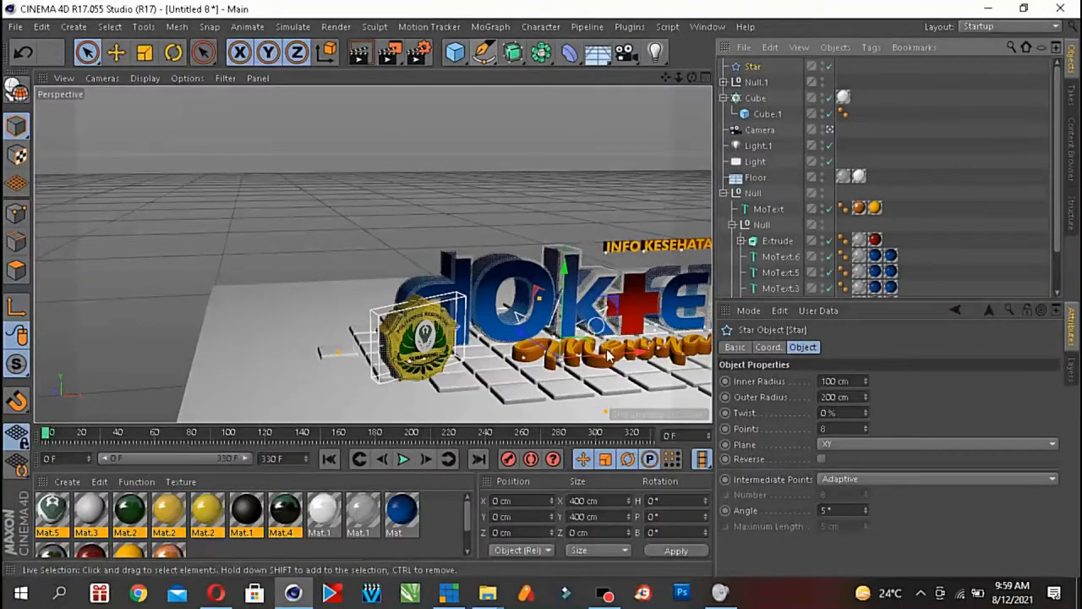
{"action": "left_click_drag", "start_coordinate": [636, 355], "coordinate": [406, 370]}
{"action": "left_click_drag", "start_coordinate": [315, 290], "coordinate": [481, 115]}
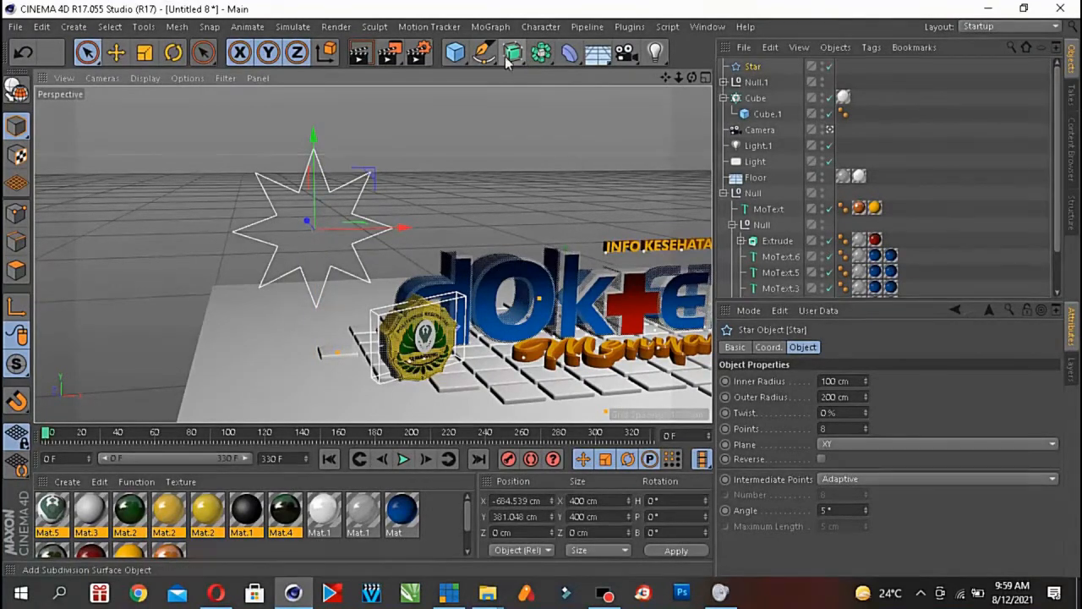
{"action": "left_click", "coordinate": [487, 60]}
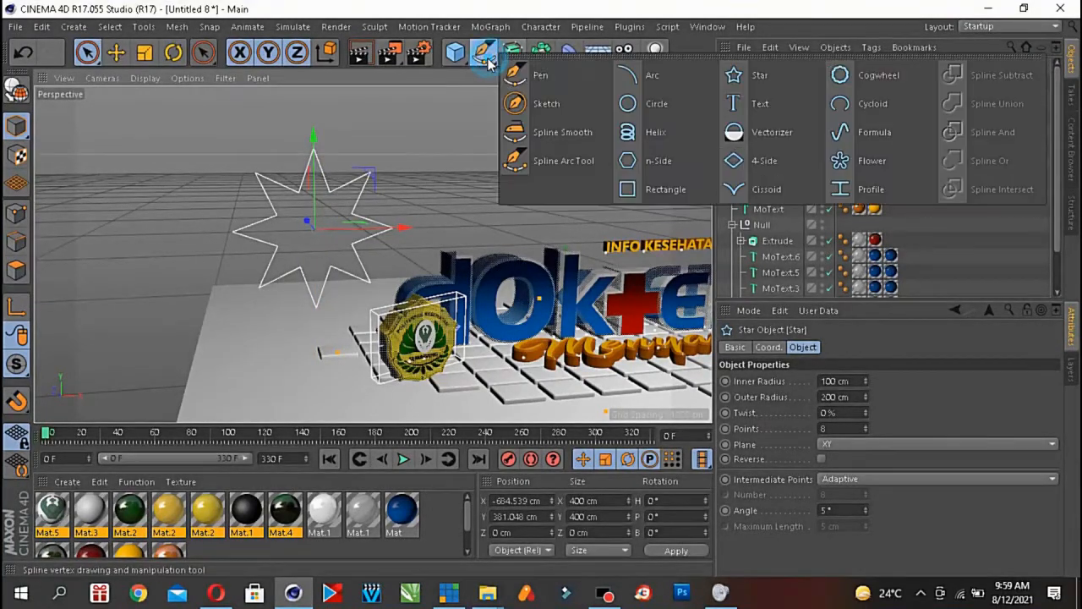
{"action": "left_click", "coordinate": [754, 81]}
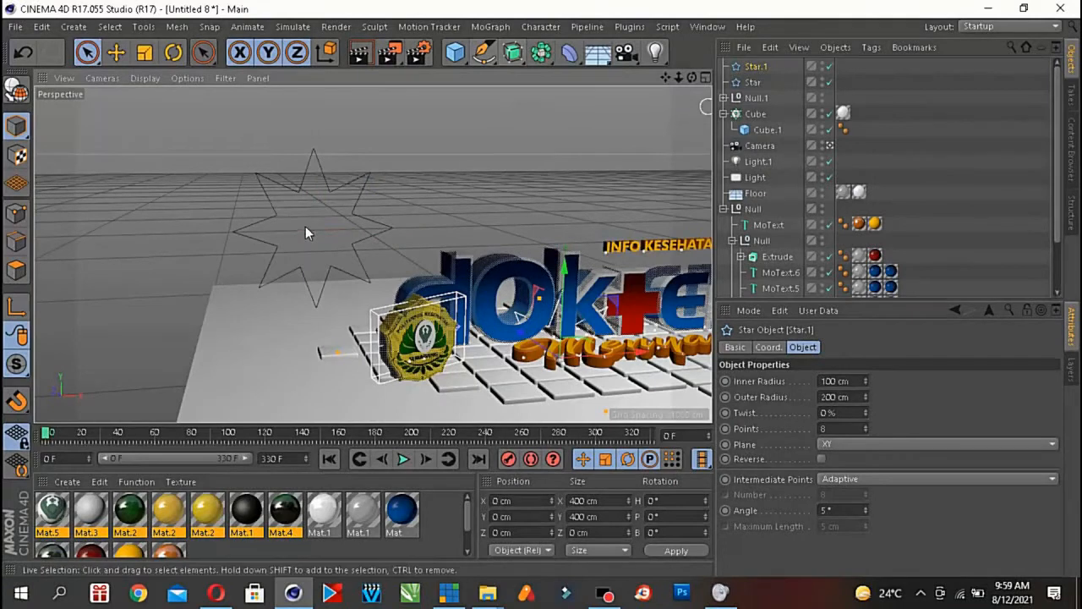
{"action": "left_click", "coordinate": [759, 66]}
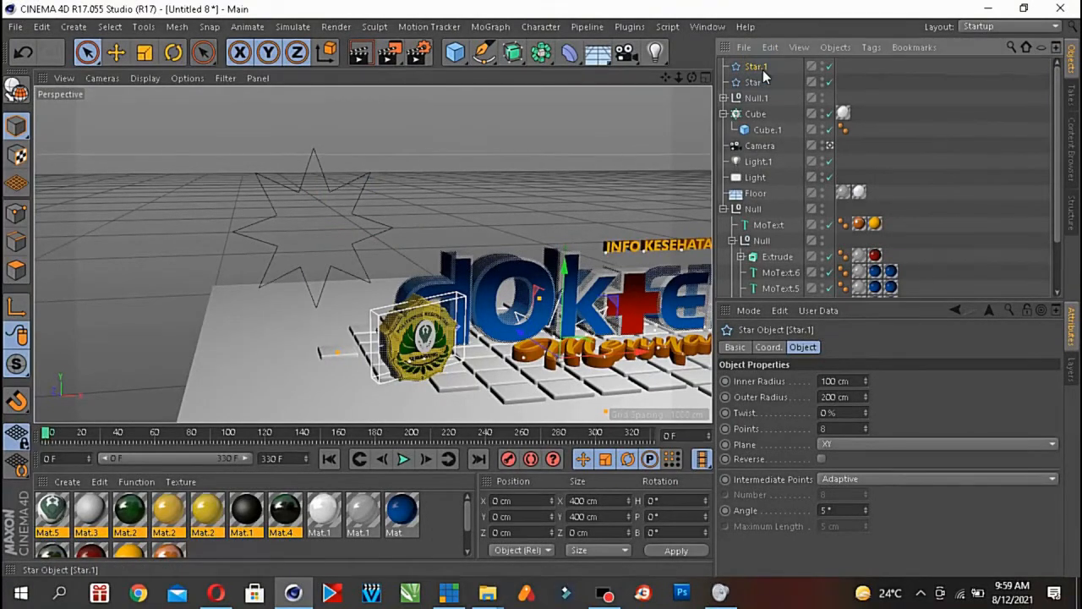
{"action": "key", "text": "Delete"}
- Try 5 points on the star spline and settle on 21
{"action": "left_click", "coordinate": [763, 68]}
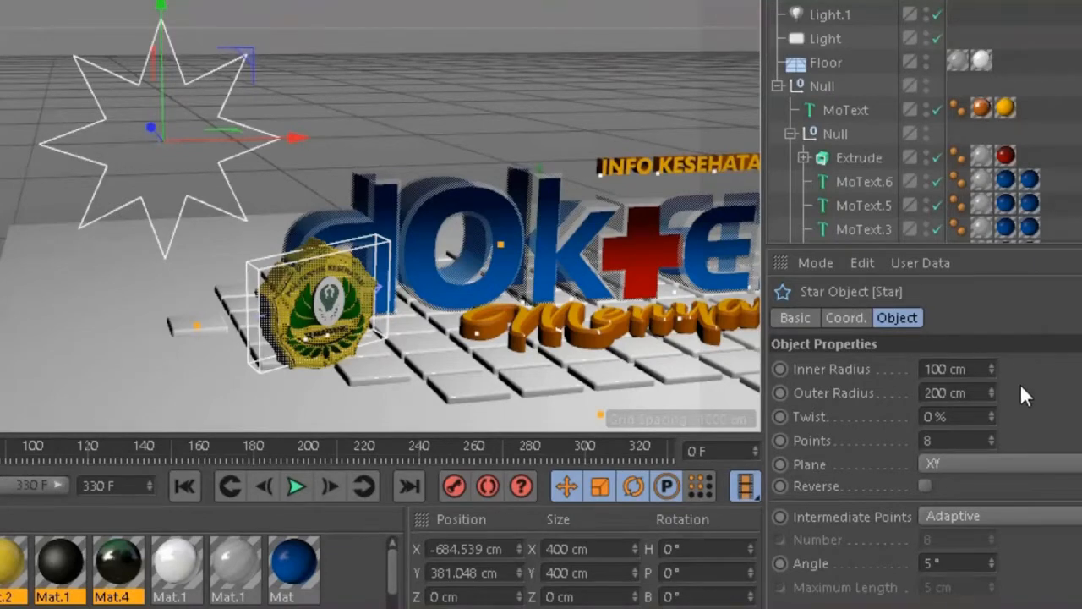
{"action": "left_click", "coordinate": [958, 440]}
{"action": "type", "text": "5"}
{"action": "left_click", "coordinate": [1066, 389]}
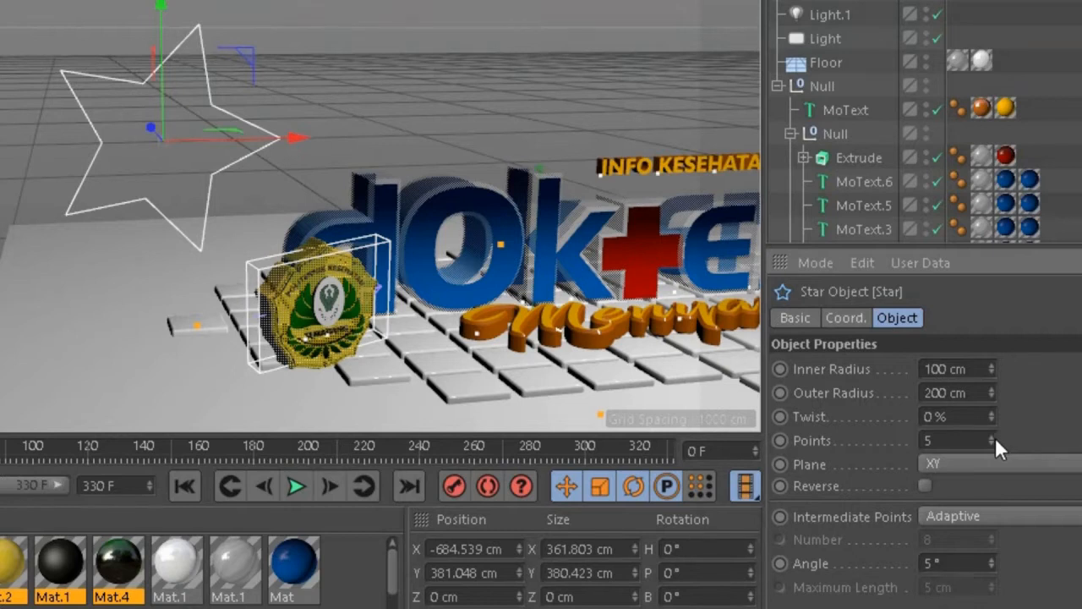
{"action": "mouse_move", "coordinate": [993, 435]}
{"action": "left_mouse_down"}
{"action": "mouse_move", "coordinate": [996, 406]}
{"action": "mouse_move", "coordinate": [993, 439]}
{"action": "left_mouse_up"}
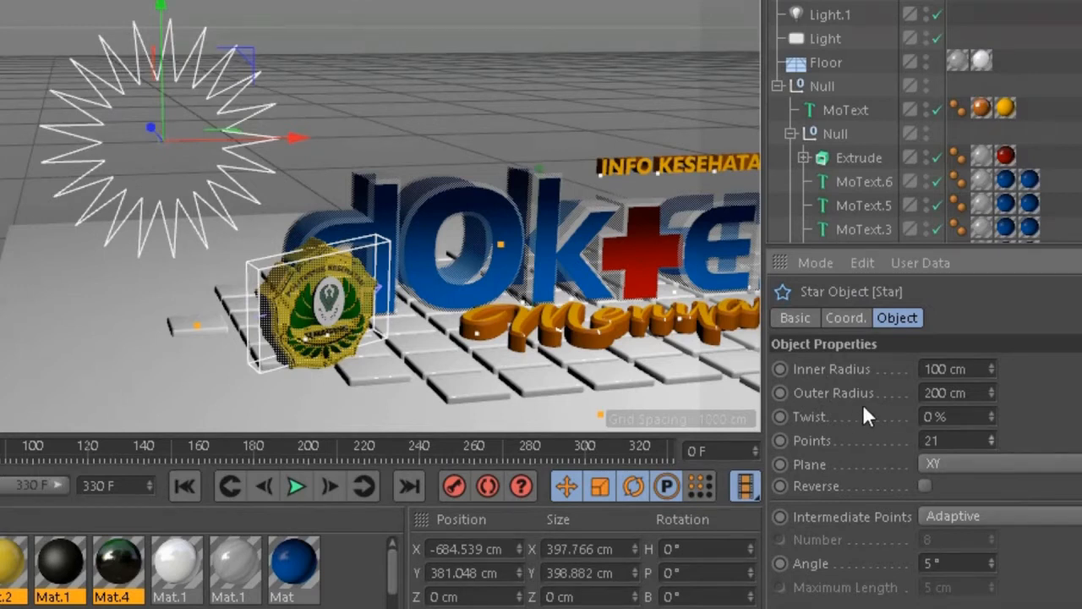
- Set the star's outer radius to 308 cm and its inner radius to 182 cm
{"action": "left_click_drag", "start_coordinate": [995, 390], "coordinate": [991, 365]}
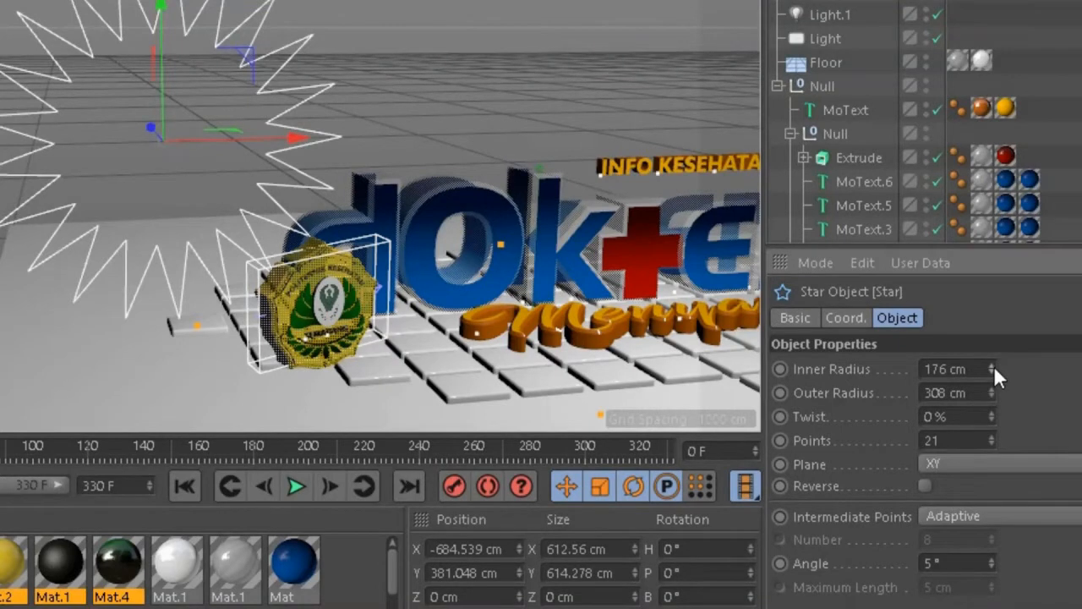
{"action": "mouse_move", "coordinate": [994, 372]}
{"action": "left_mouse_down"}
{"action": "mouse_move", "coordinate": [1019, 371]}
{"action": "mouse_move", "coordinate": [963, 372]}
{"action": "mouse_move", "coordinate": [1012, 372]}
{"action": "mouse_move", "coordinate": [998, 372]}
{"action": "left_mouse_up"}
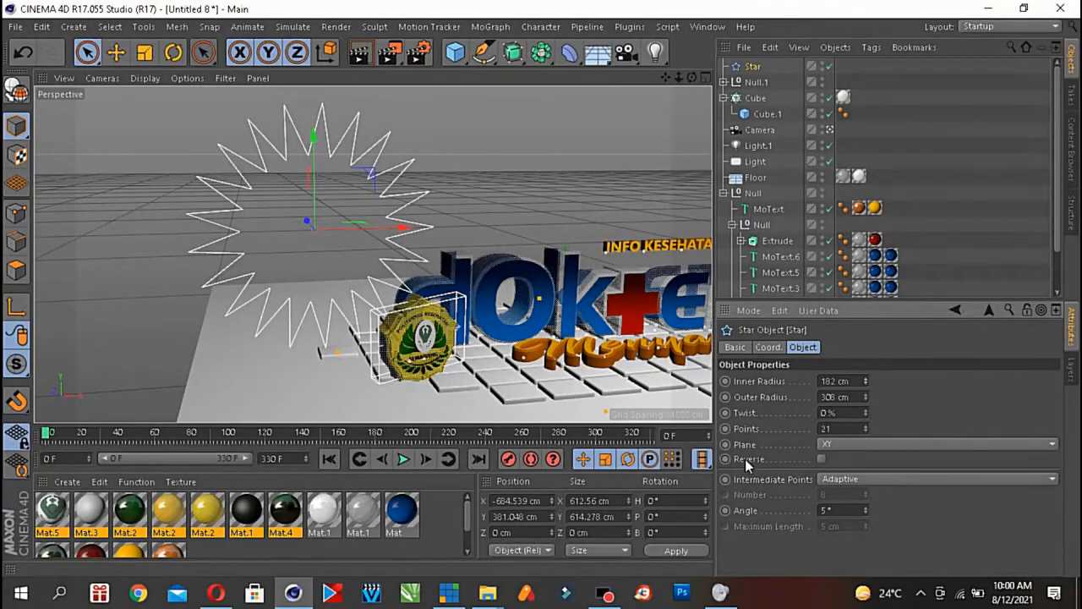
- Try the ZY and XZ planes for the star spline and return it to XY
{"action": "left_click", "coordinate": [845, 447]}
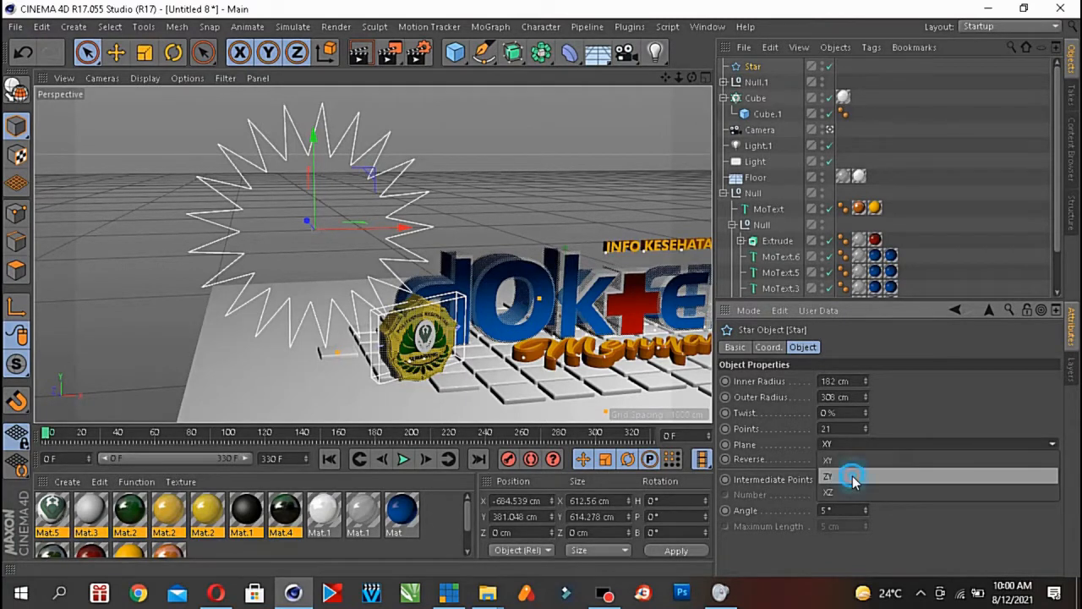
{"action": "left_click", "coordinate": [852, 476]}
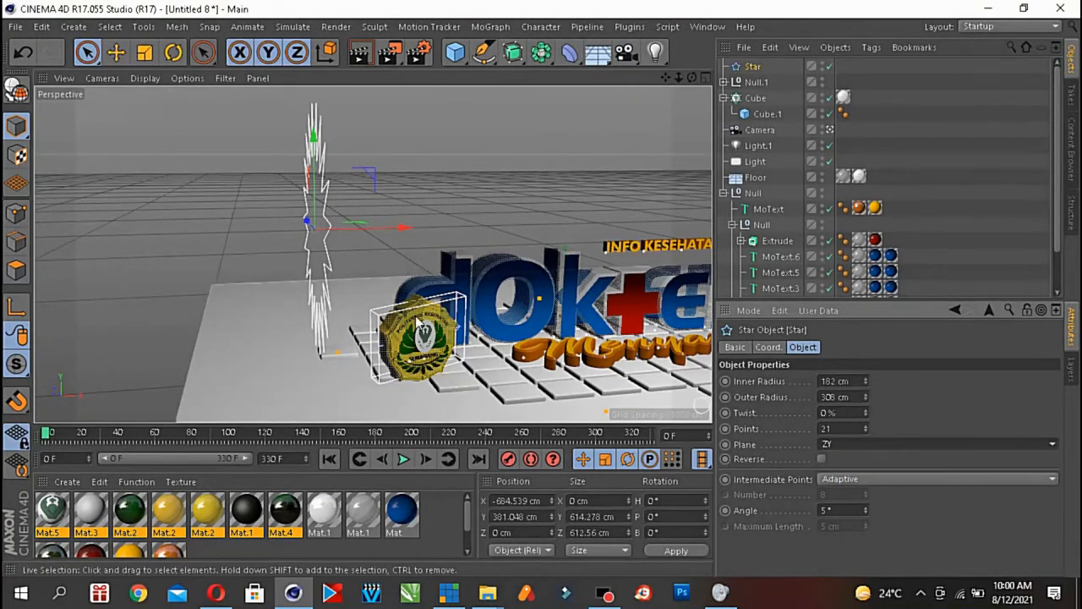
{"action": "left_click", "coordinate": [846, 446]}
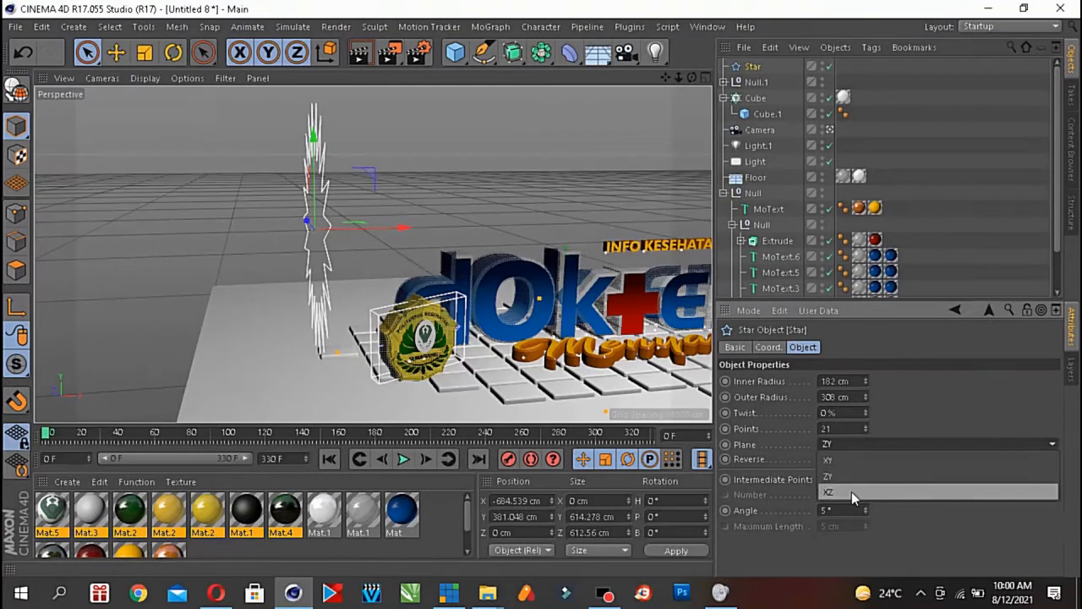
{"action": "left_click", "coordinate": [853, 490]}
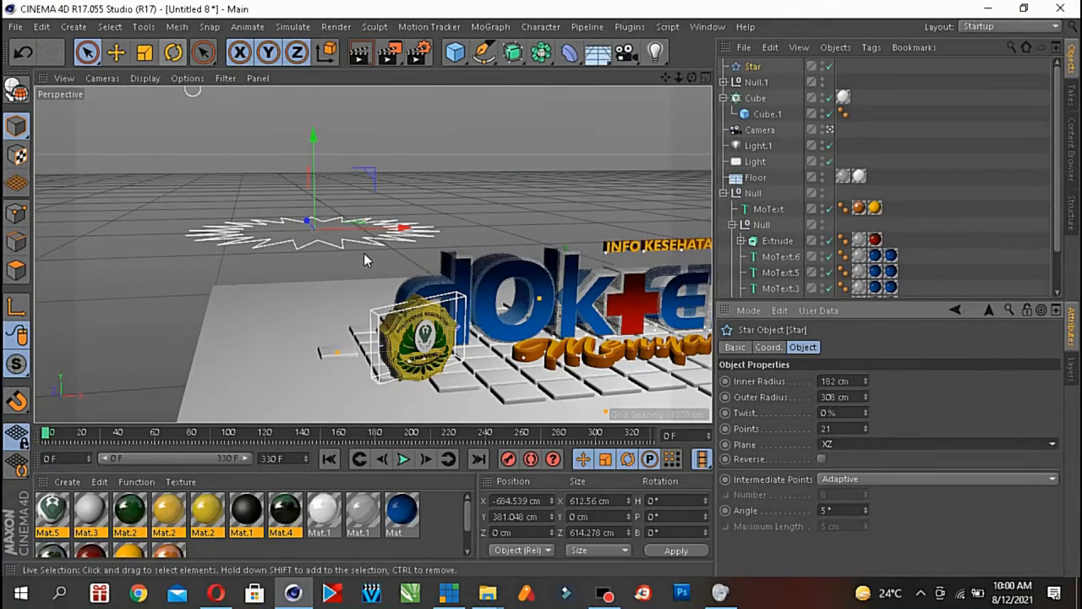
{"action": "left_click", "coordinate": [905, 443]}
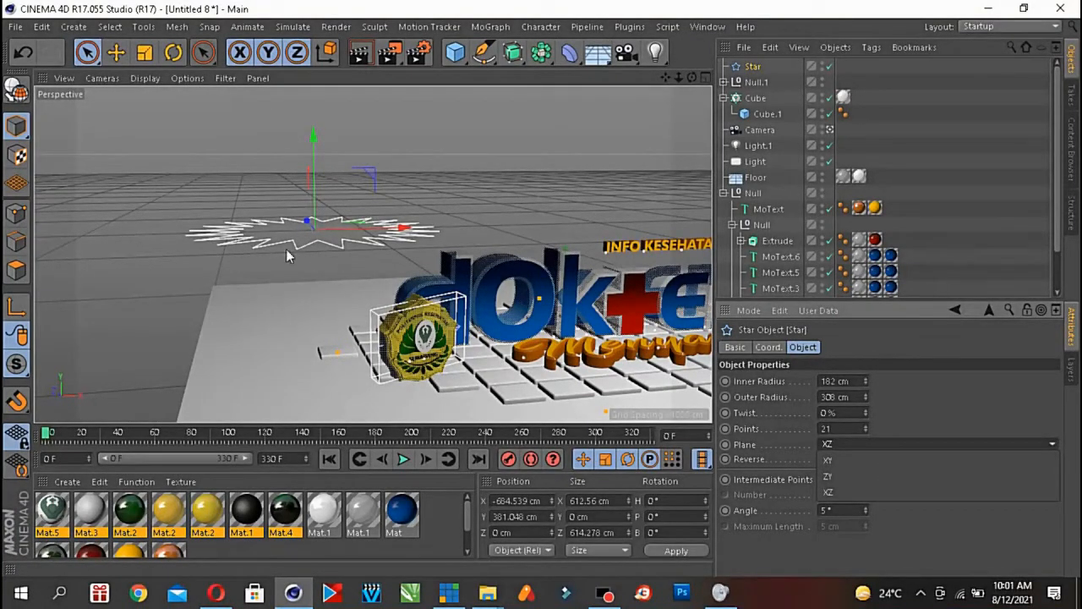
{"action": "left_click", "coordinate": [832, 463]}
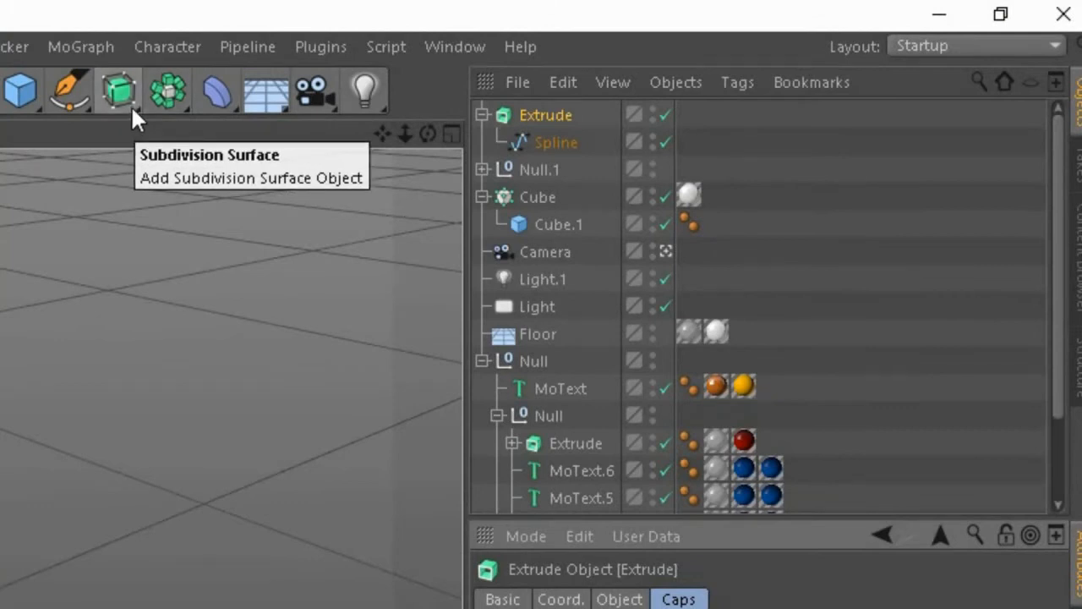
{"action": "left_click_drag", "start_coordinate": [131, 105], "coordinate": [160, 108]}
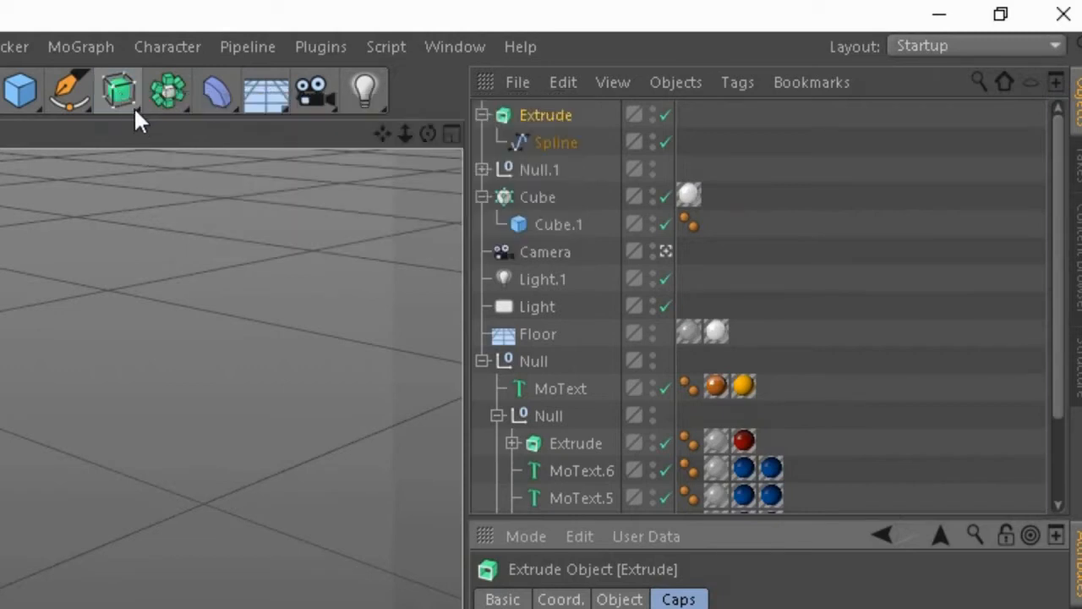
{"action": "left_click", "coordinate": [136, 108]}
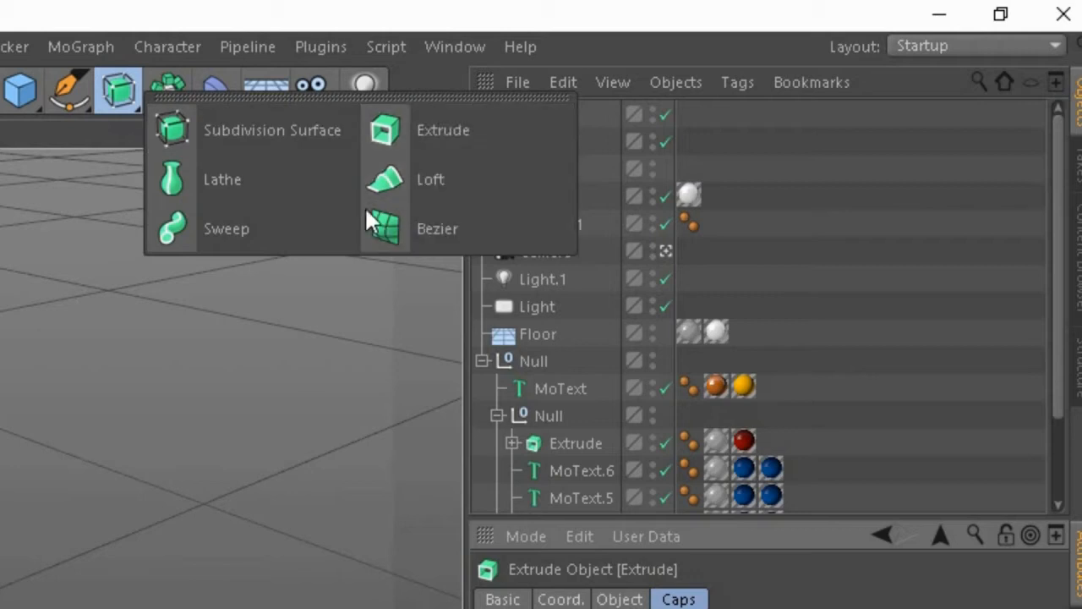
{"action": "left_click", "coordinate": [125, 100]}
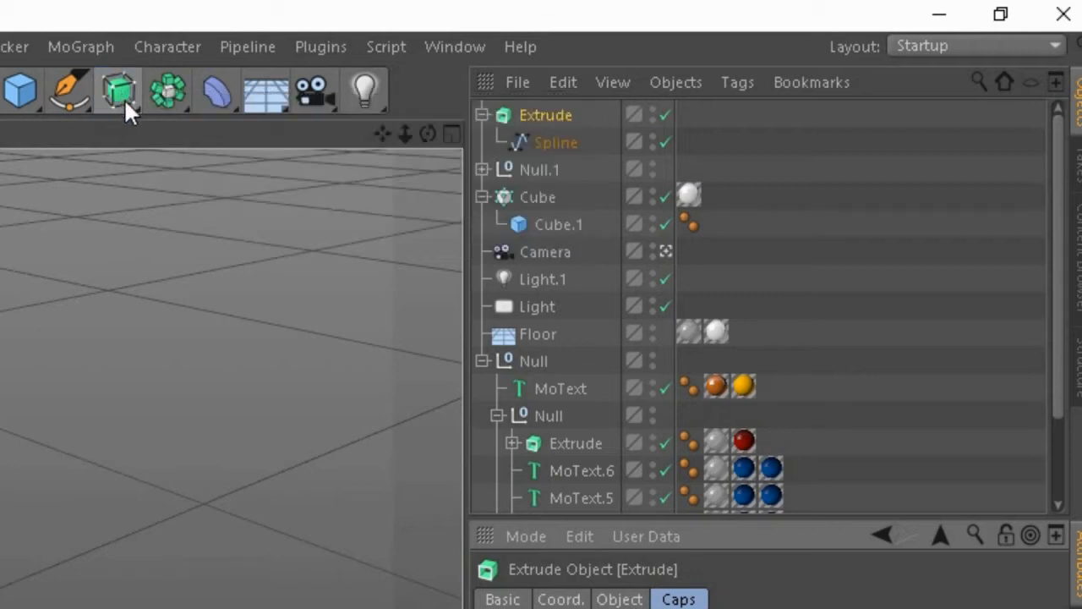
- Examine the available modeling generators, such as Array and Boole, and the list of deformers
{"action": "left_click", "coordinate": [180, 101]}
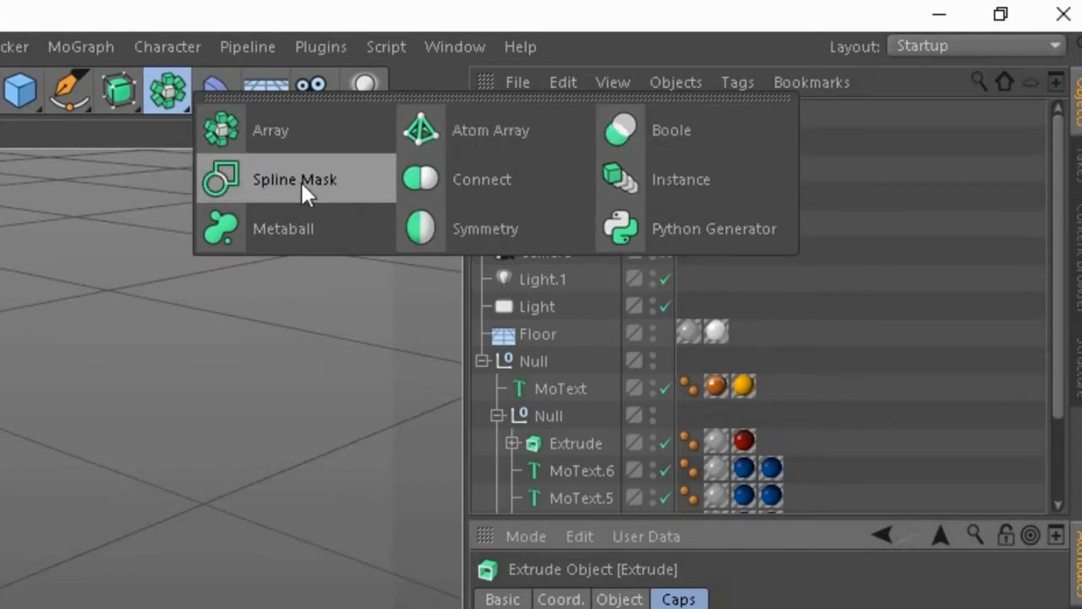
{"action": "left_click", "coordinate": [180, 91]}
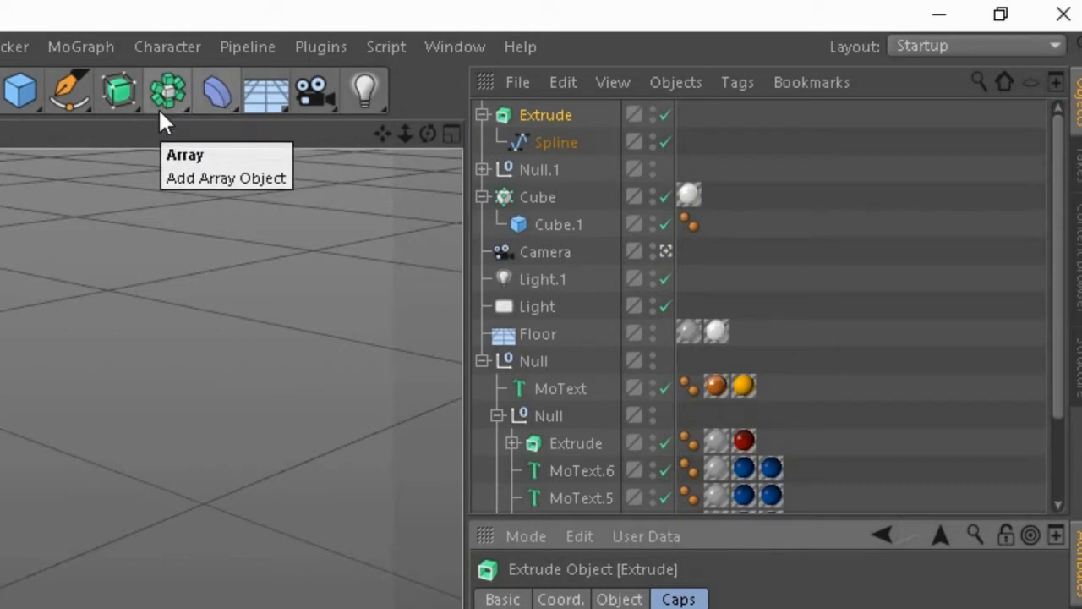
{"action": "left_click", "coordinate": [221, 101]}
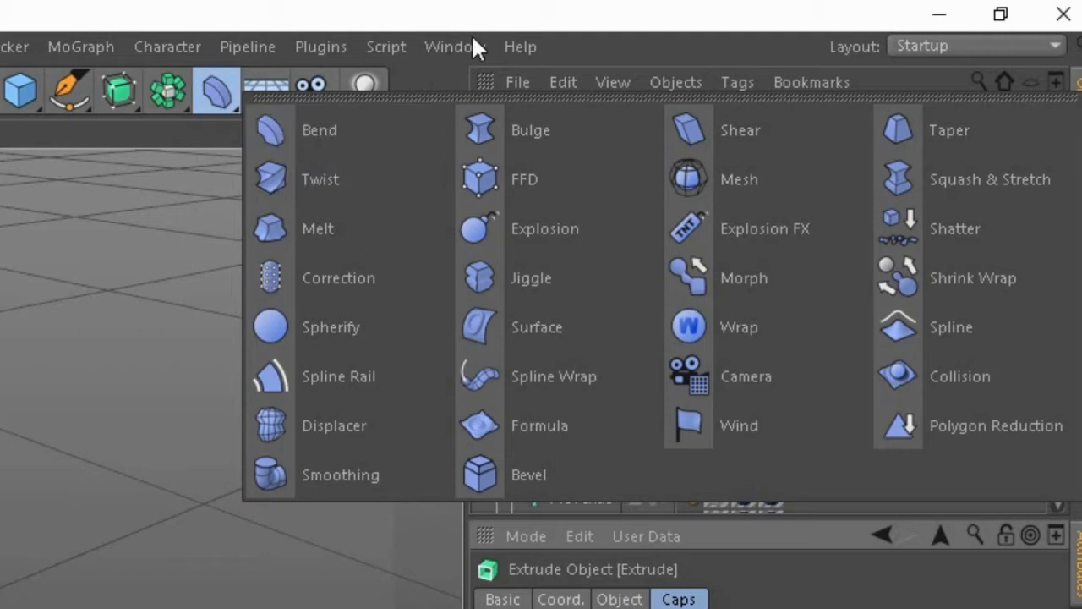
{"action": "left_click", "coordinate": [490, 15]}
{"action": "mouse_move", "coordinate": [225, 101]}
{"action": "left_mouse_down"}
{"action": "mouse_move", "coordinate": [374, 217]}
{"action": "mouse_move", "coordinate": [221, 99]}
{"action": "left_mouse_up"}
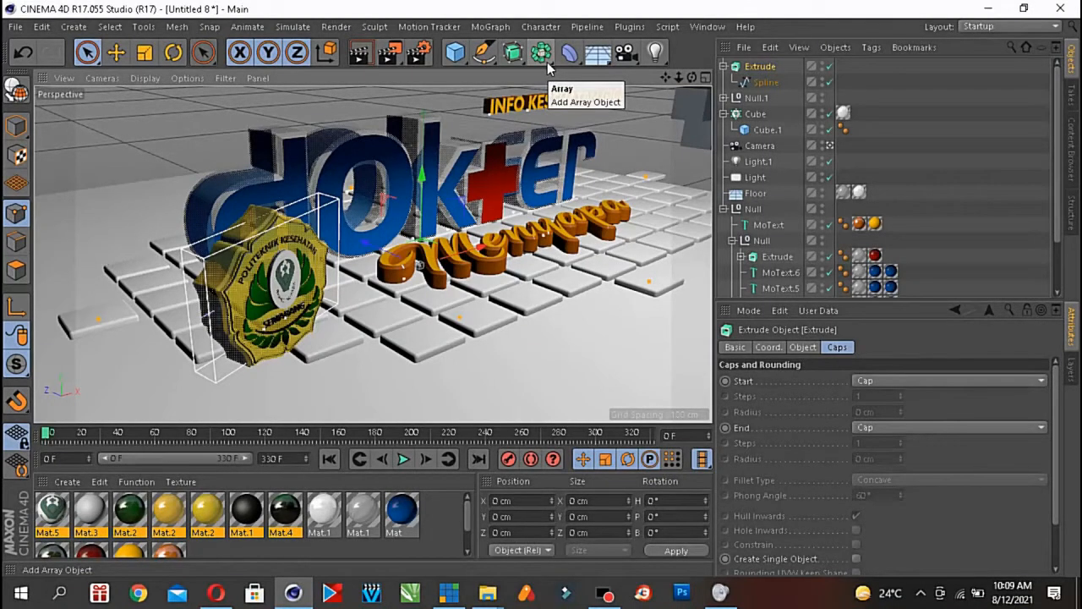
{"action": "left_click", "coordinate": [548, 66]}
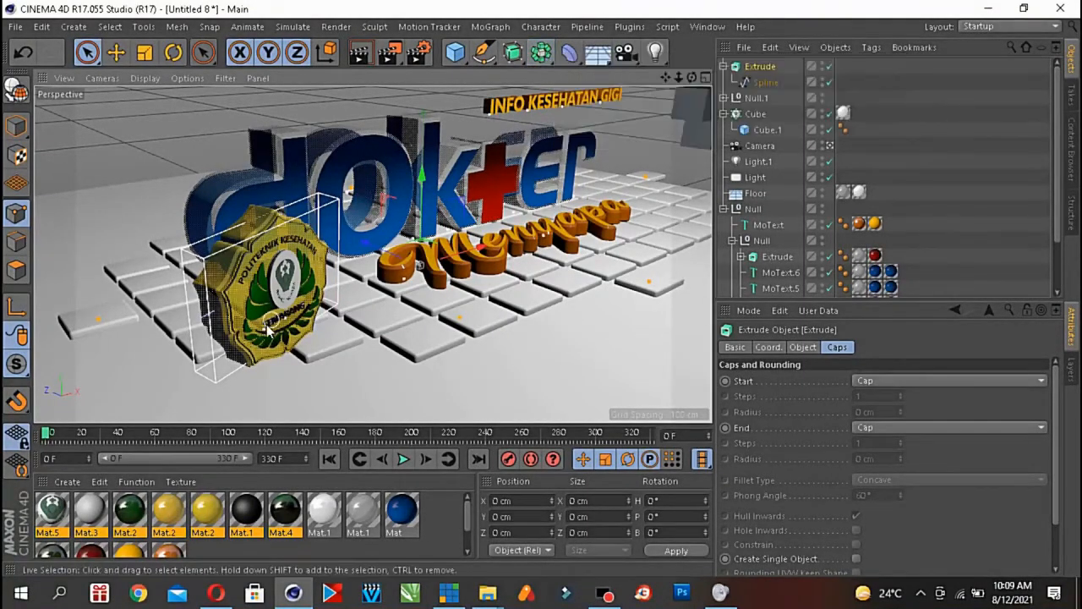
{"action": "scroll", "coordinate": [271, 290], "scroll_direction": "up", "scroll_amount": 3}
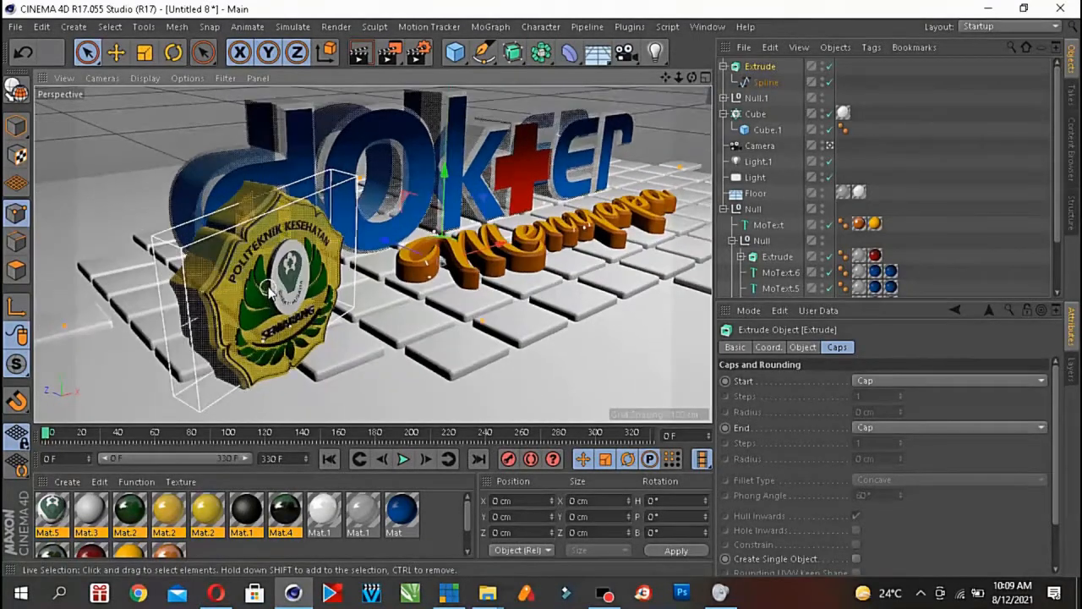
{"action": "scroll", "coordinate": [267, 287], "scroll_direction": "up", "scroll_amount": 2}
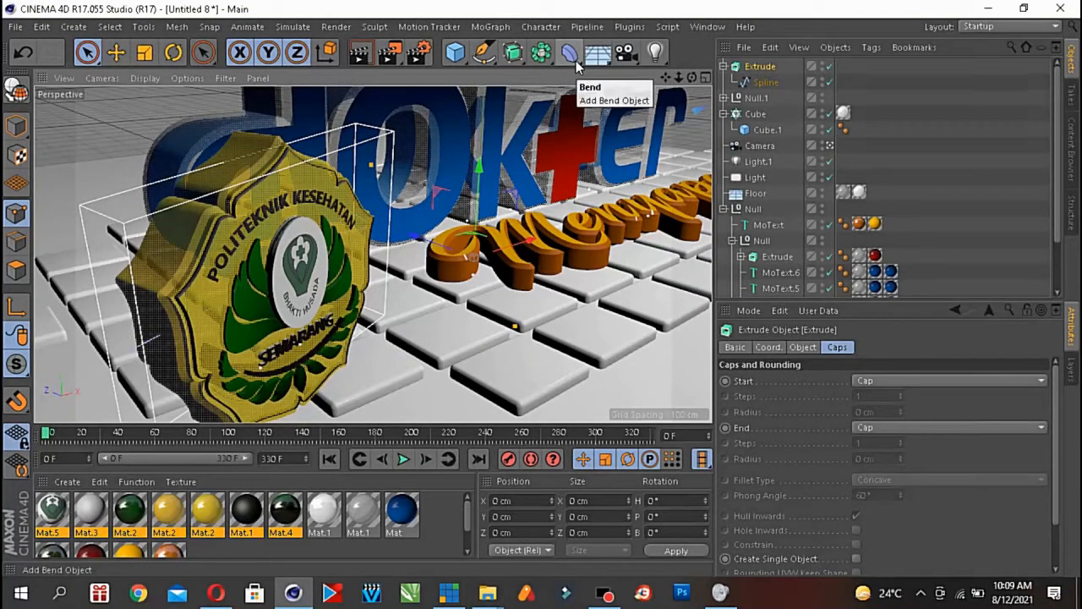
{"action": "left_click", "coordinate": [577, 61]}
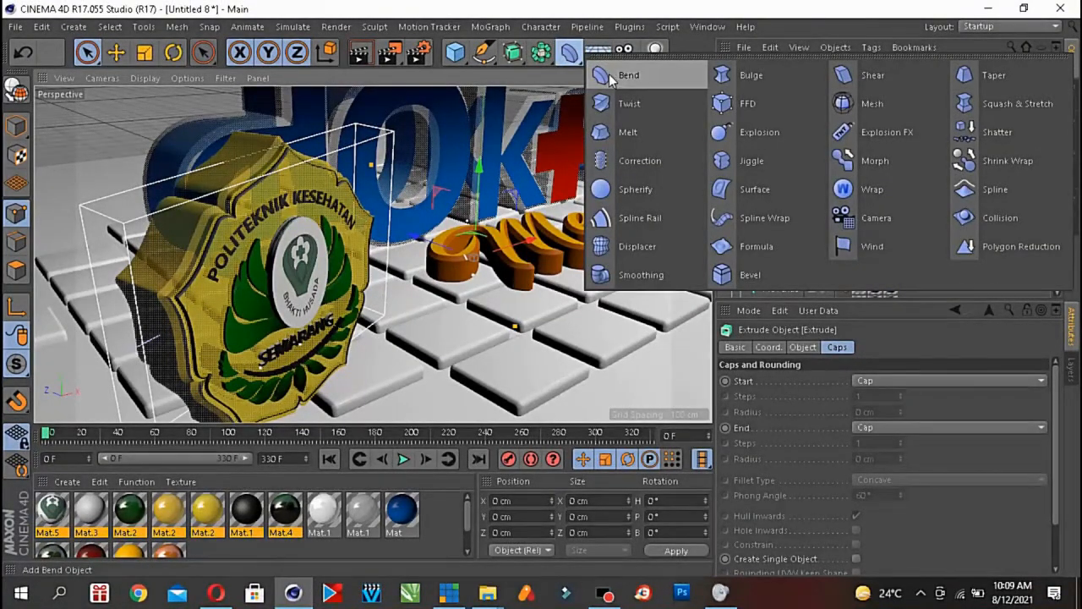
{"action": "left_click", "coordinate": [565, 18]}
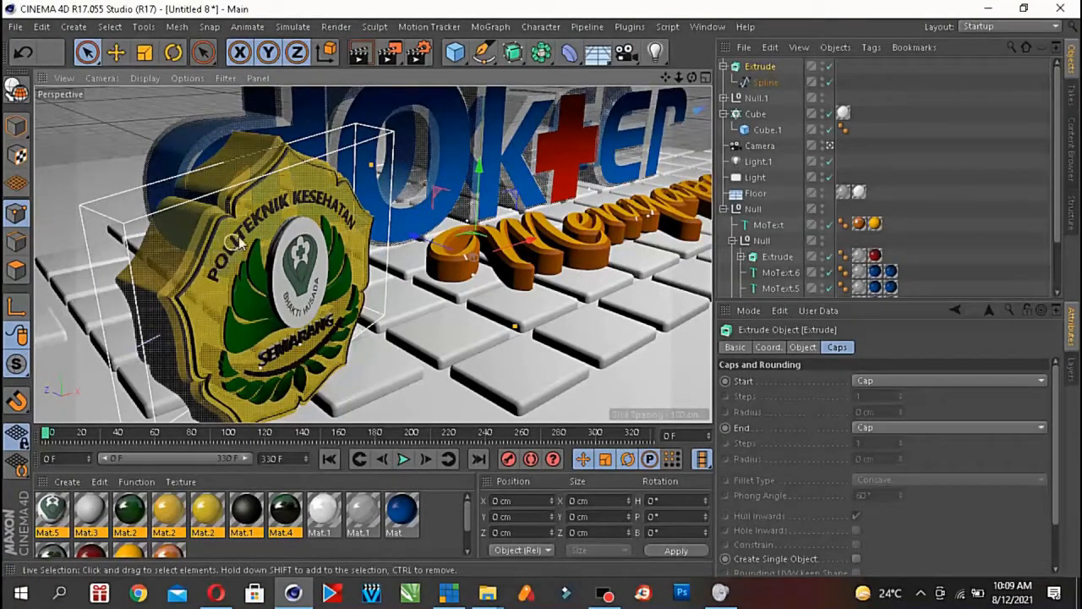
- Expand the badge's Null.1 group, select the Spline Wrap under MoText.1 and look up that type among the deformers
{"action": "scroll", "coordinate": [289, 223], "scroll_direction": "up", "scroll_amount": 6}
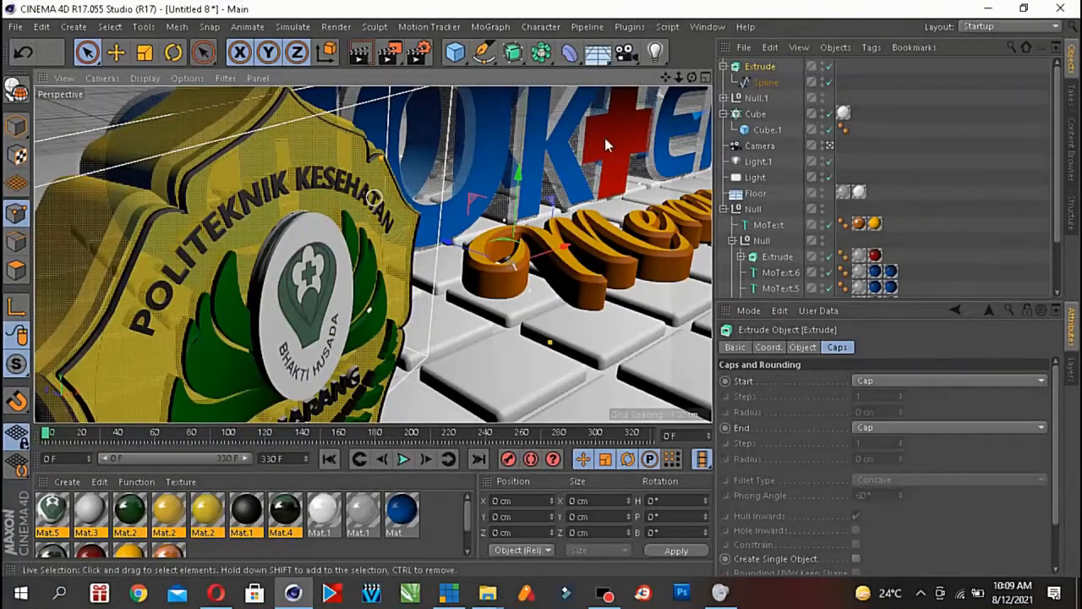
{"action": "left_click", "coordinate": [723, 97]}
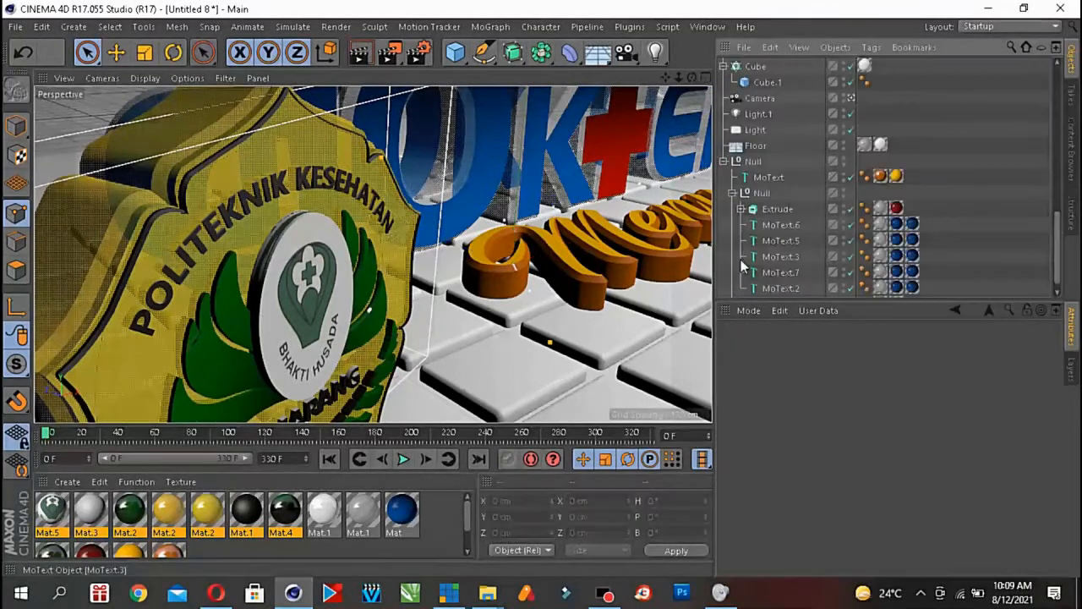
{"action": "scroll", "coordinate": [739, 257], "scroll_direction": "up", "scroll_amount": 4}
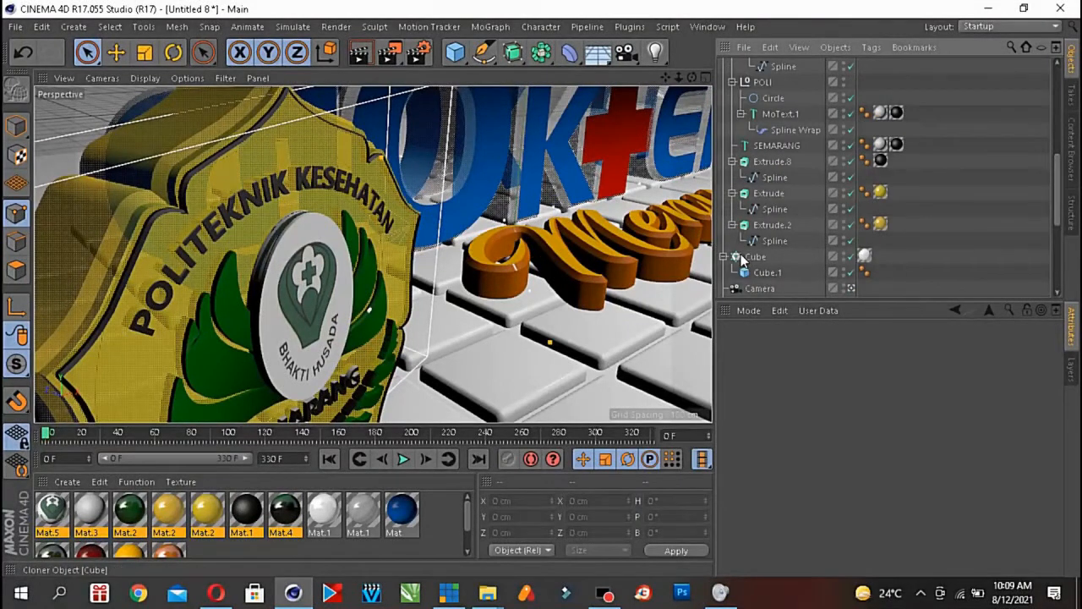
{"action": "left_click", "coordinate": [793, 130]}
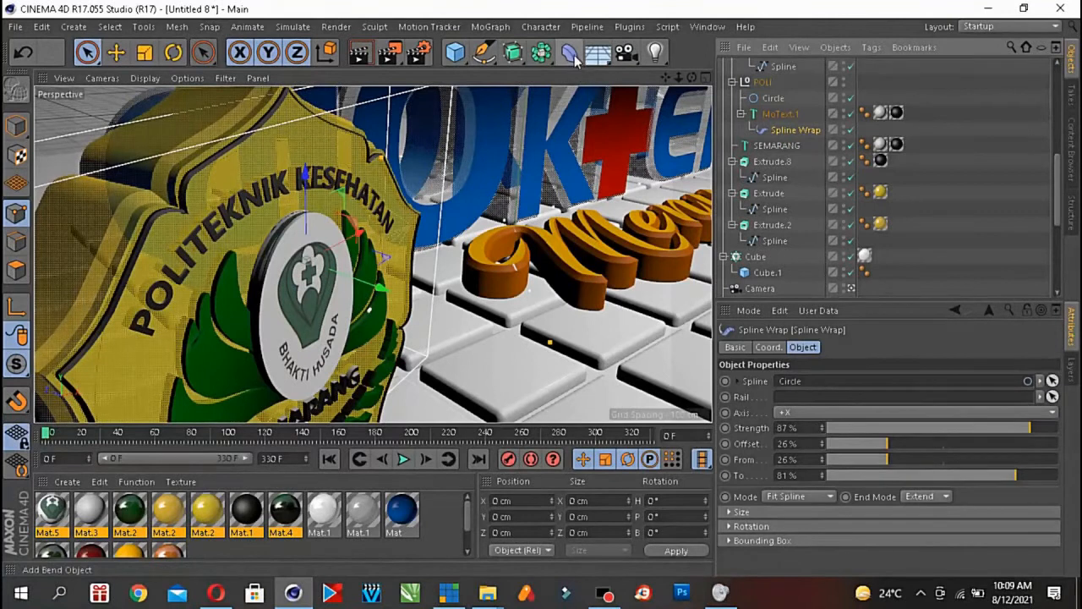
{"action": "left_click", "coordinate": [574, 63]}
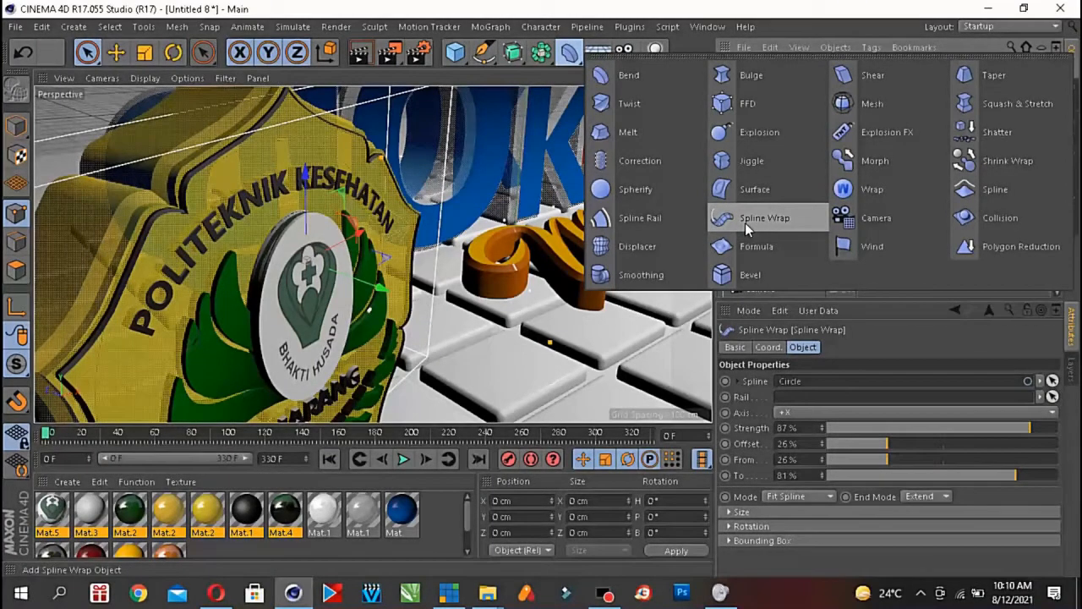
{"action": "left_click", "coordinate": [796, 27]}
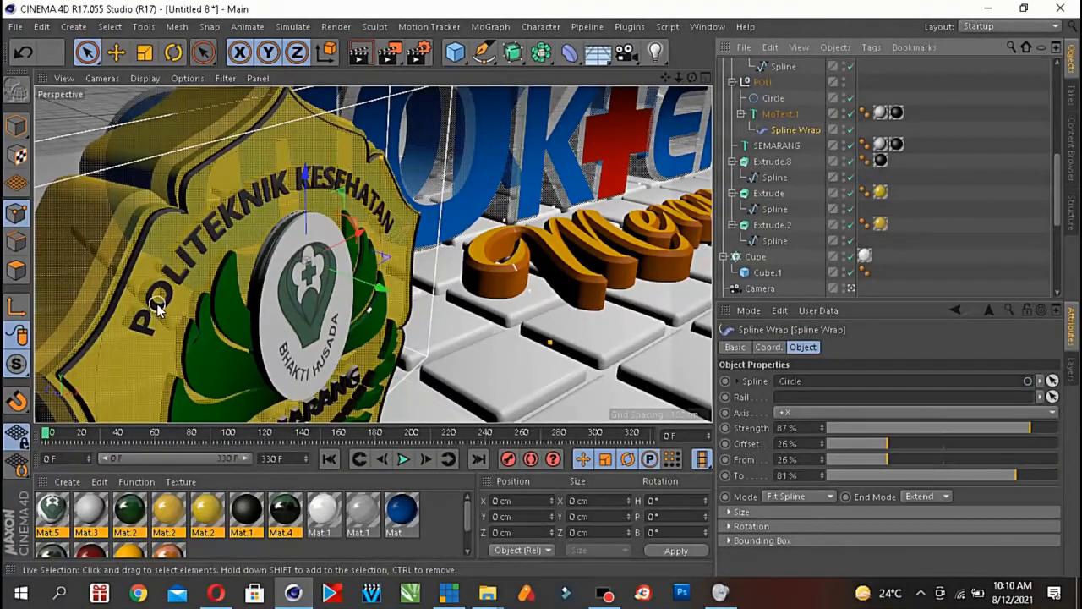
- Set the strength of the badge text's Spline Wrap to 100%
{"action": "left_click_drag", "start_coordinate": [691, 78], "coordinate": [659, 79]}
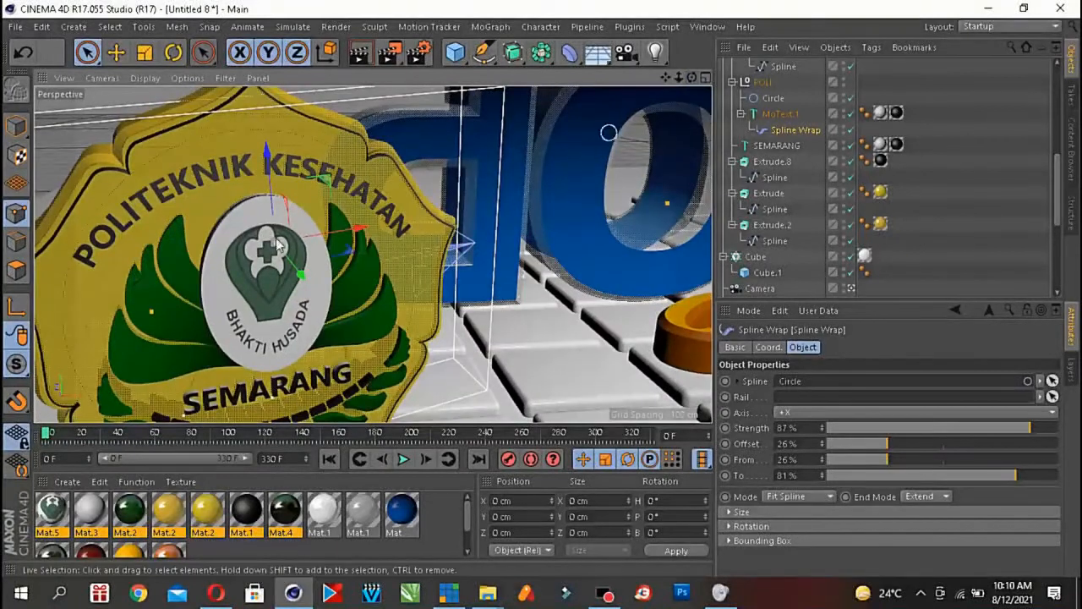
{"action": "left_click", "coordinate": [778, 114]}
{"action": "left_click", "coordinate": [796, 131]}
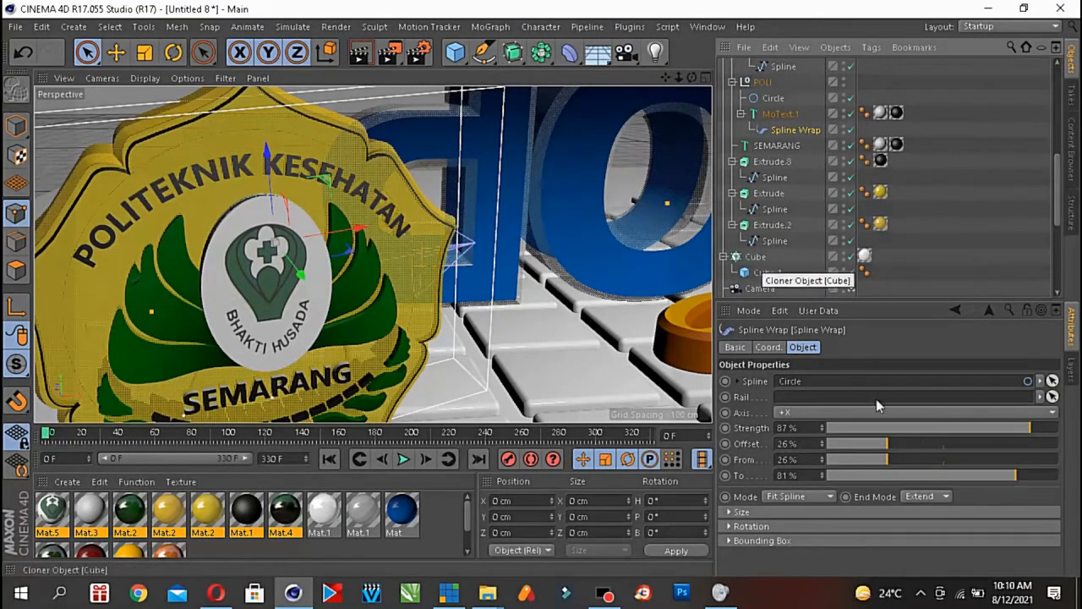
{"action": "left_click_drag", "start_coordinate": [955, 427], "coordinate": [1056, 429]}
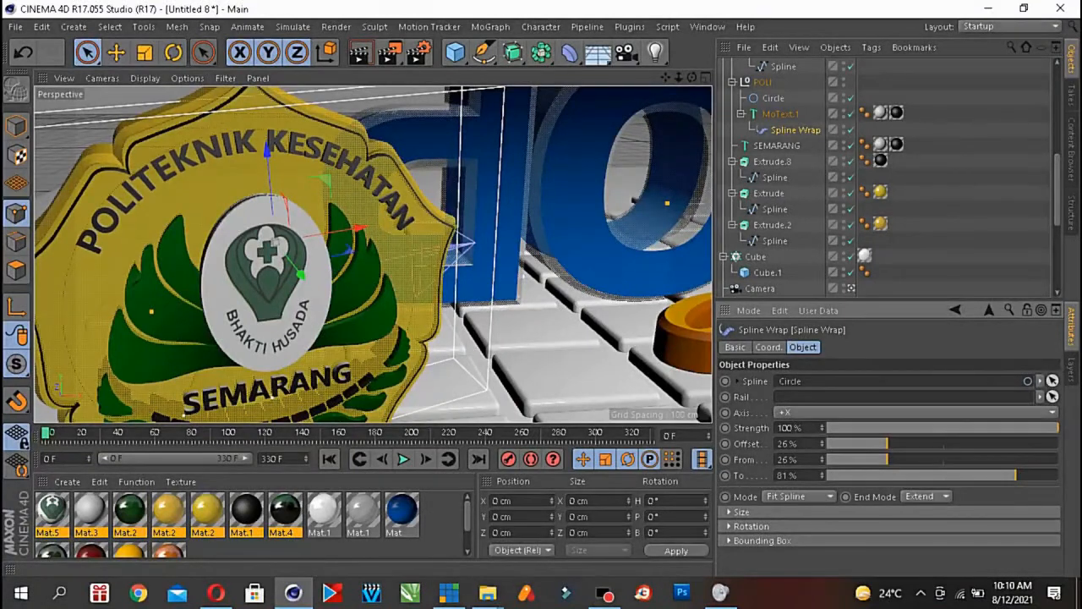
- Try the Spline Wrap's offset at 0% and return it to 26%
{"action": "left_click_drag", "start_coordinate": [962, 445], "coordinate": [891, 449]}
{"action": "left_click_drag", "start_coordinate": [889, 443], "coordinate": [818, 474]}
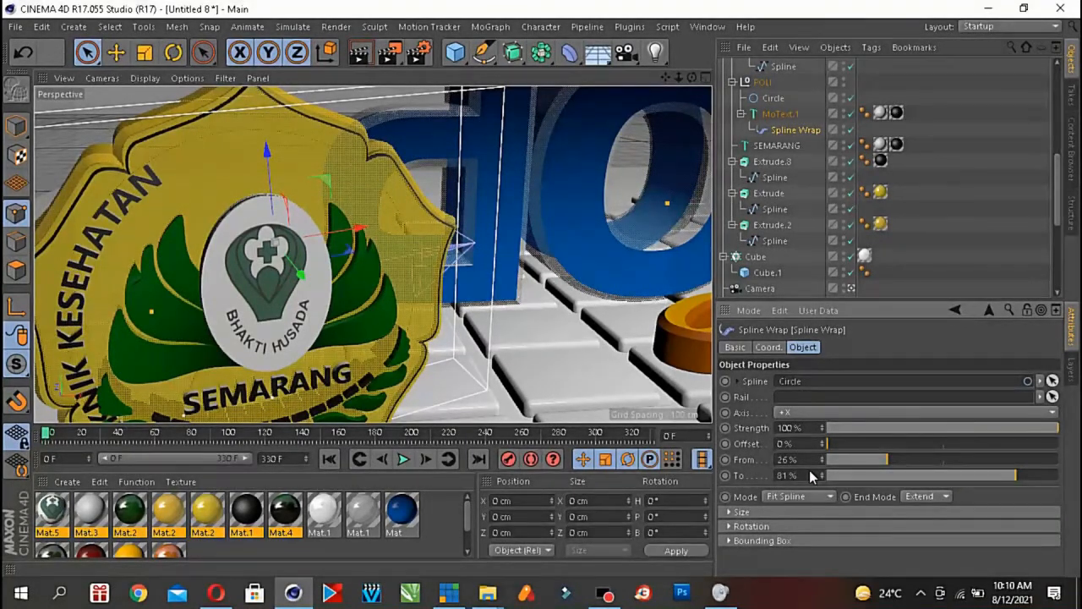
{"action": "mouse_move", "coordinate": [817, 475]}
{"action": "left_mouse_down"}
{"action": "mouse_move", "coordinate": [897, 454]}
{"action": "mouse_move", "coordinate": [854, 453]}
{"action": "mouse_move", "coordinate": [889, 451]}
{"action": "left_mouse_up"}
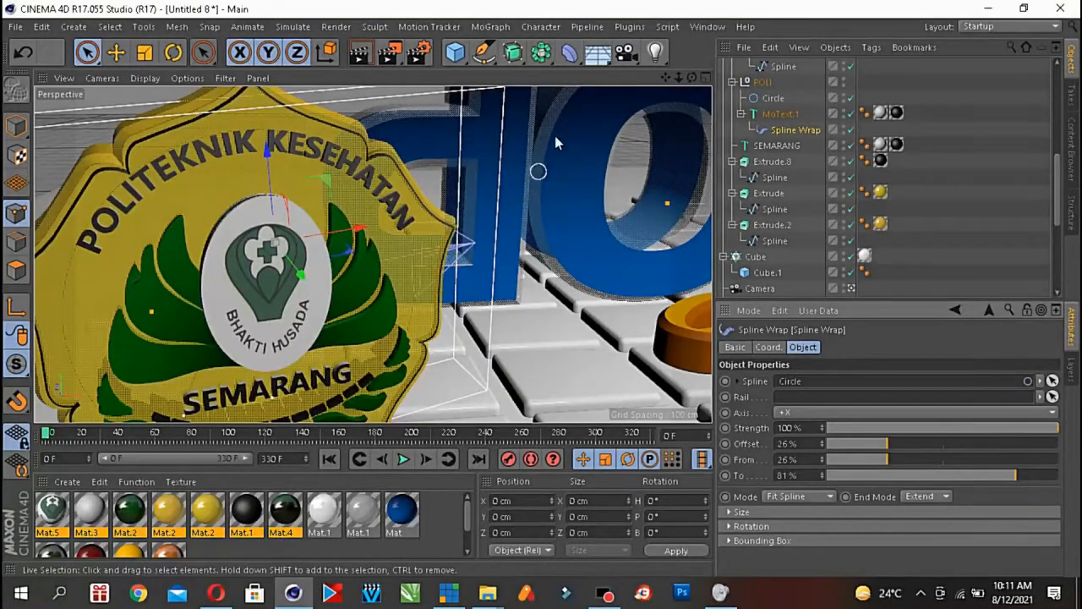
- Frame the whole logo scene in the Perspective view, render a preview of it and dismiss the preview
{"action": "scroll", "coordinate": [524, 159], "scroll_direction": "down", "scroll_amount": 3}
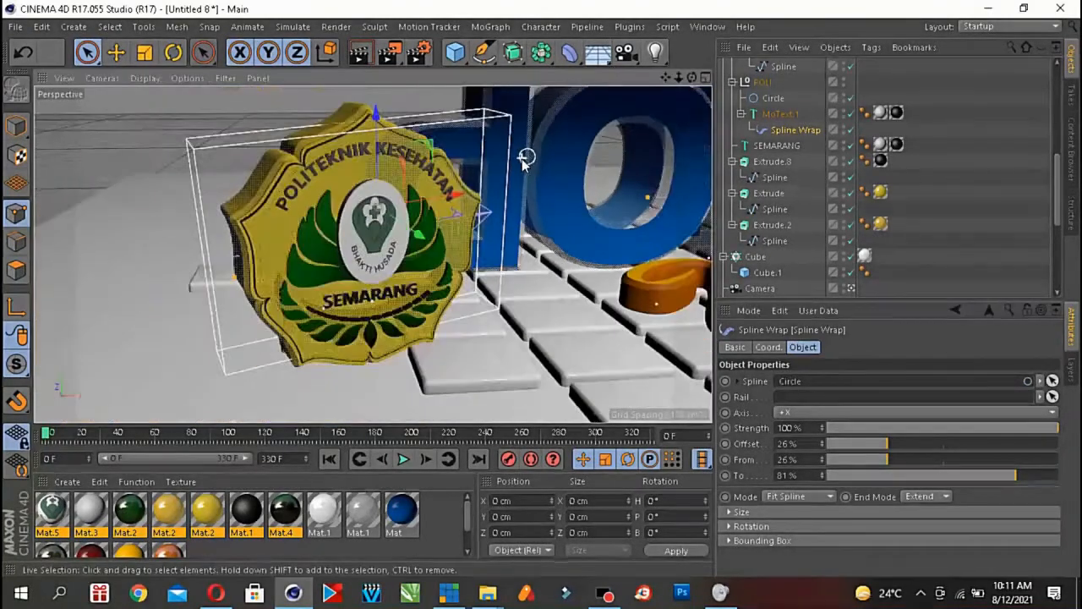
{"action": "left_click_drag", "start_coordinate": [525, 158], "coordinate": [372, 253], "text": "alt"}
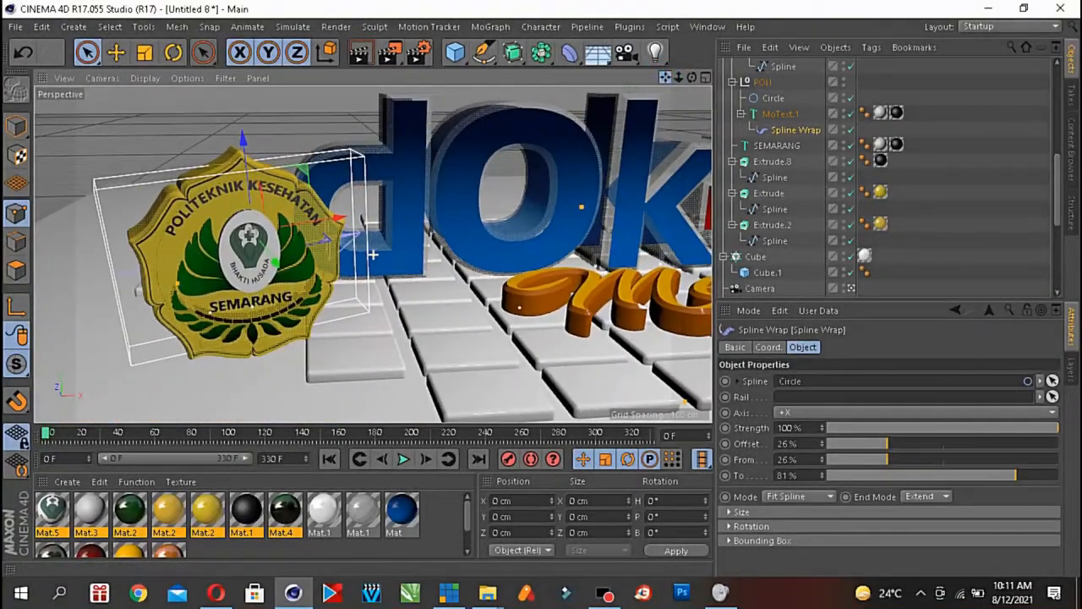
{"action": "left_click_drag", "start_coordinate": [692, 78], "coordinate": [649, 55]}
{"action": "left_click", "coordinate": [535, 358]}
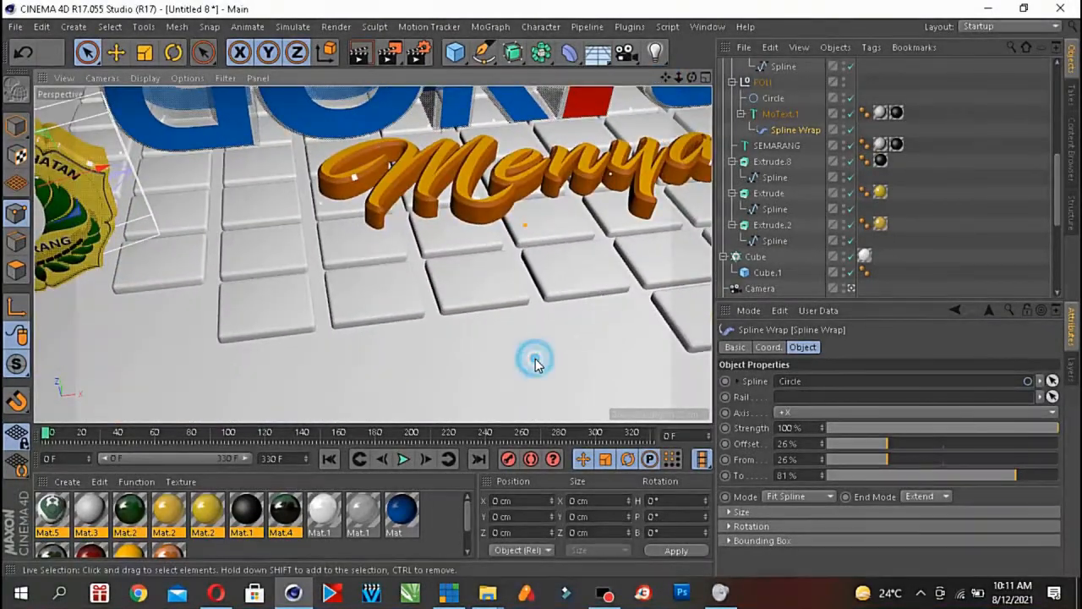
{"action": "mouse_move", "coordinate": [679, 79]}
{"action": "left_mouse_down"}
{"action": "mouse_move", "coordinate": [666, 72]}
{"action": "mouse_move", "coordinate": [673, 81]}
{"action": "left_mouse_up"}
{"action": "left_click", "coordinate": [339, 461]}
{"action": "left_click", "coordinate": [358, 52]}
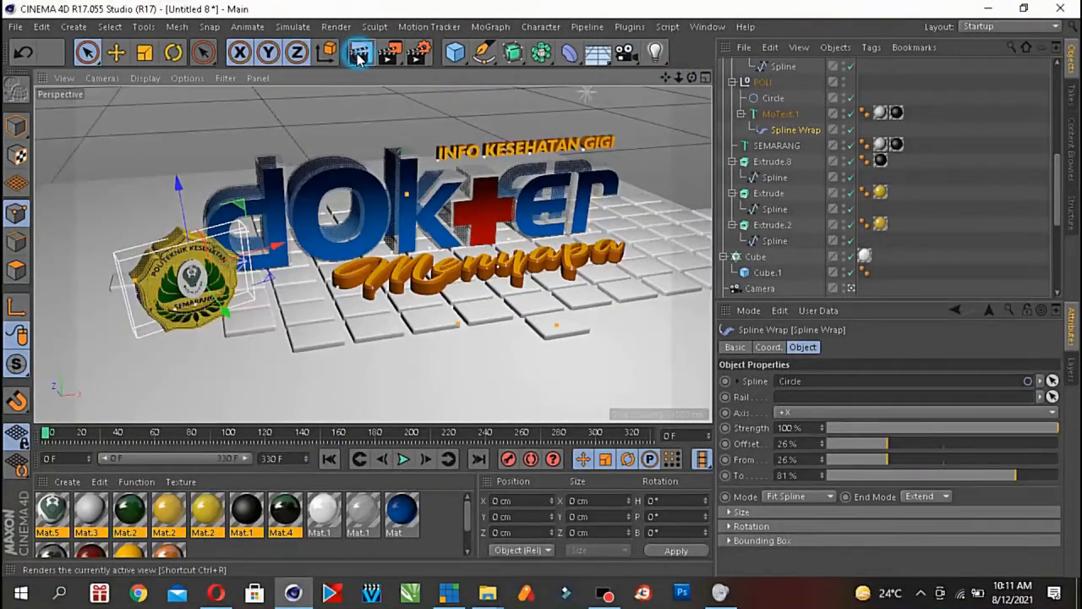
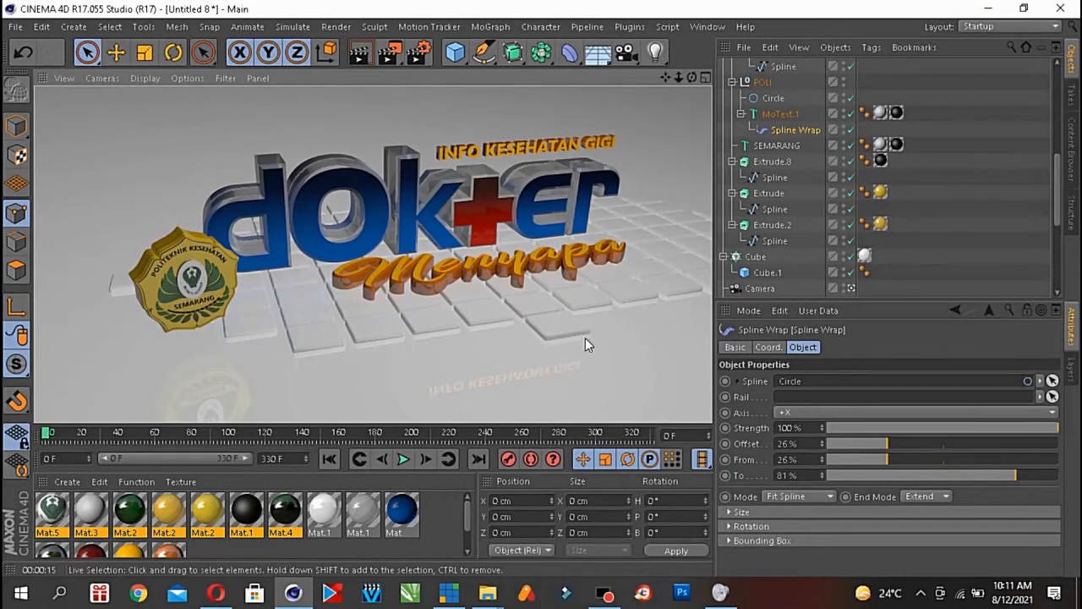
{"action": "left_click", "coordinate": [617, 376]}
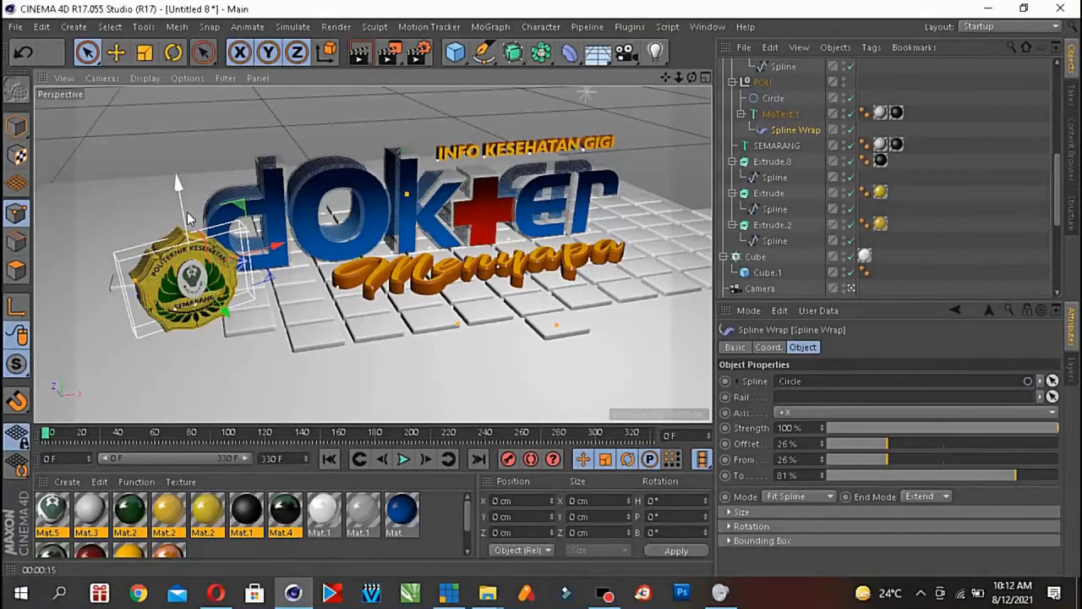
- Inspect the scene in the four-view layout and in the enlarged Front view, ending in the four-view layout
{"action": "left_click", "coordinate": [703, 77]}
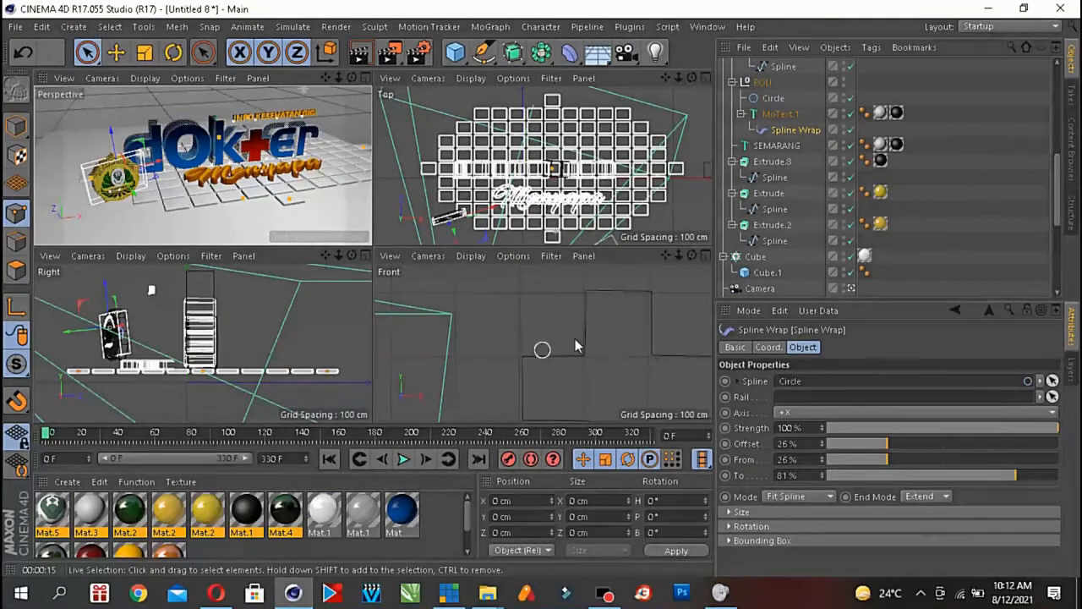
{"action": "left_click", "coordinate": [704, 257]}
{"action": "left_click_drag", "start_coordinate": [682, 77], "coordinate": [373, 253]}
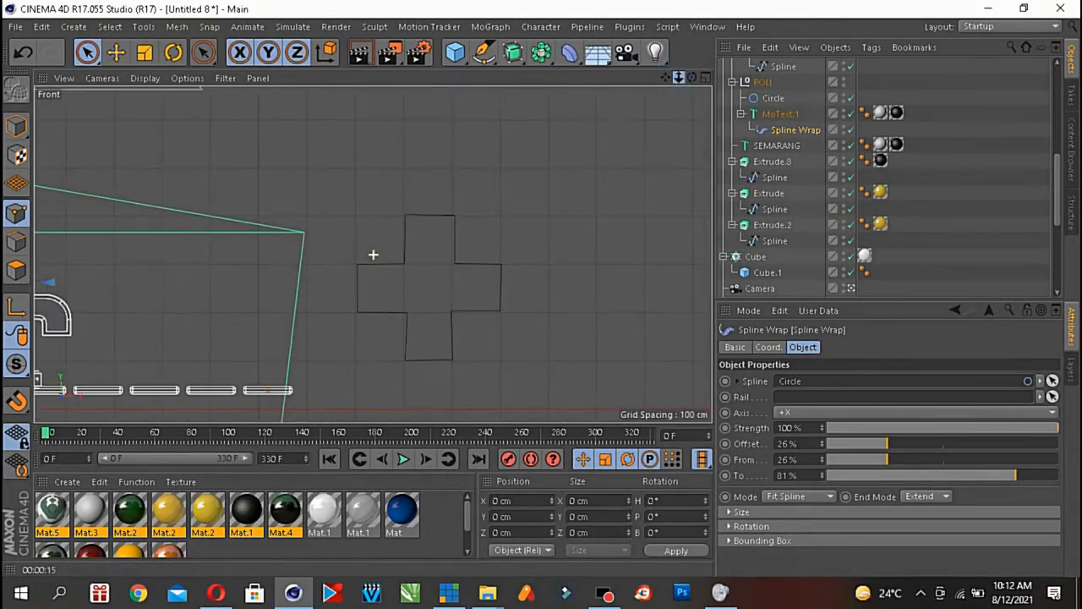
{"action": "left_click_drag", "start_coordinate": [672, 78], "coordinate": [368, 360]}
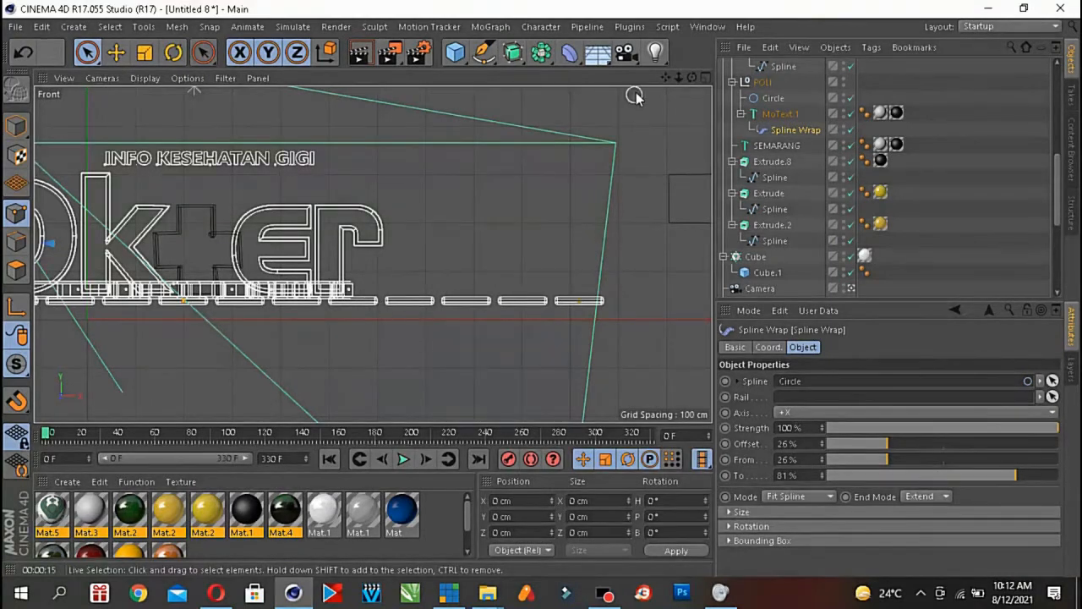
{"action": "left_click", "coordinate": [706, 77]}
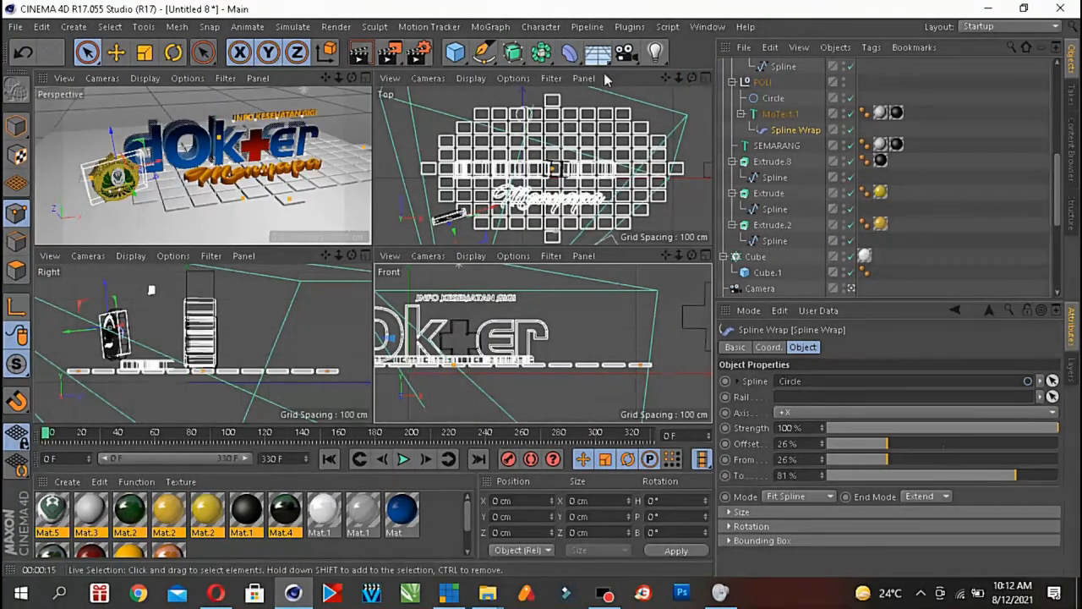
- Select the existing Camera, enlarge the Perspective view and switch it out of looking through that camera
{"action": "left_click", "coordinate": [606, 69]}
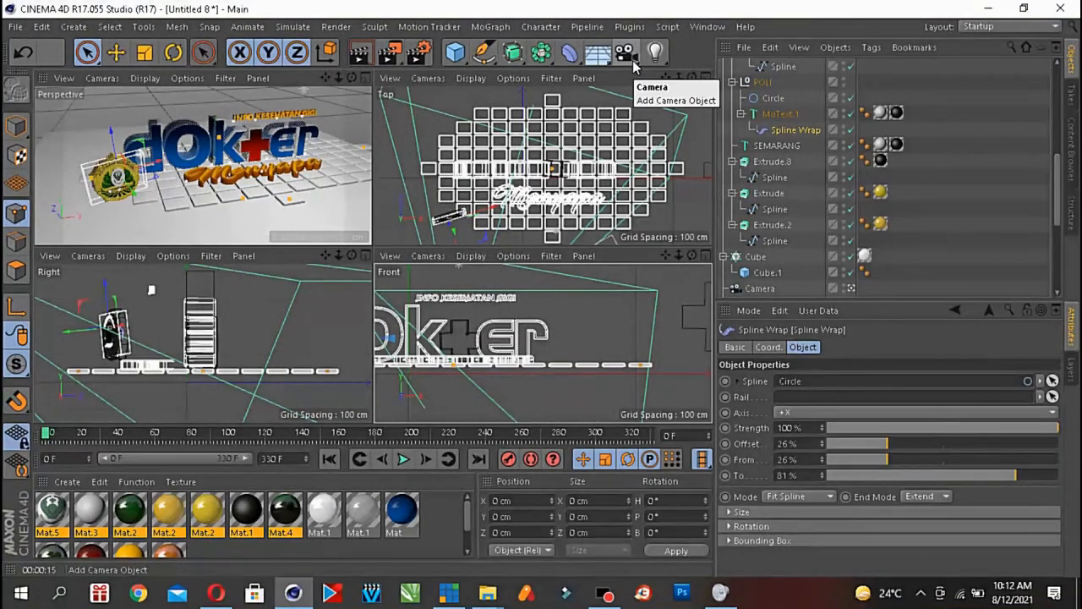
{"action": "left_click", "coordinate": [632, 68]}
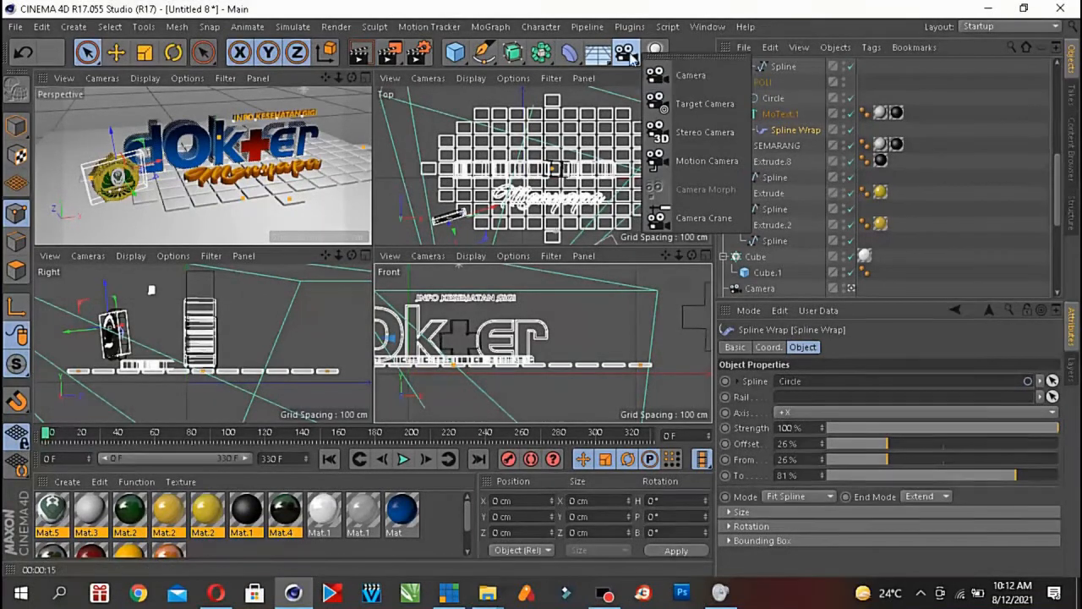
{"action": "left_click", "coordinate": [762, 288]}
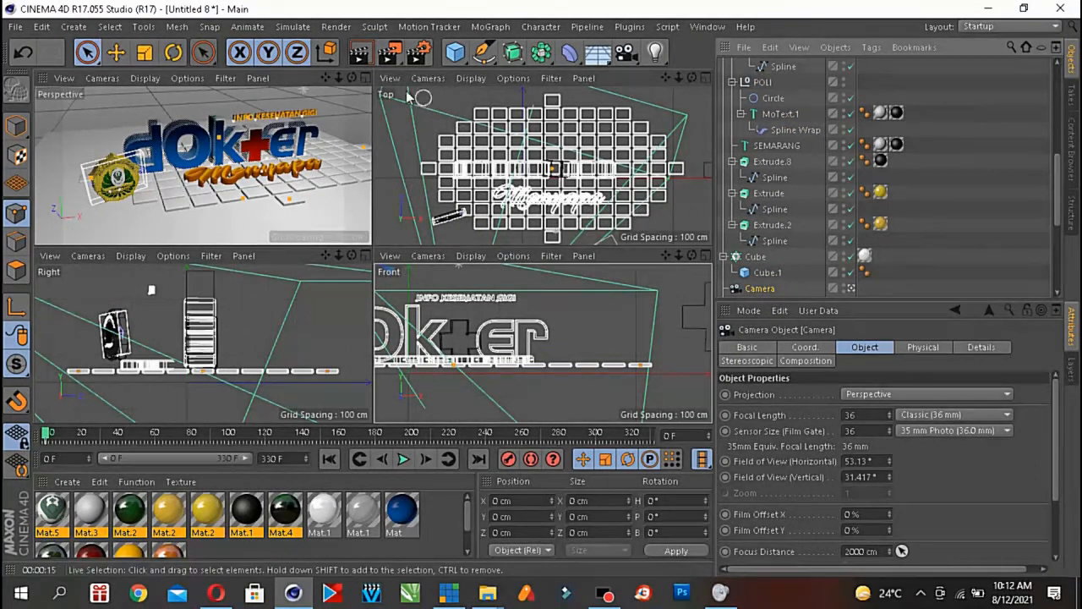
{"action": "left_click", "coordinate": [366, 78]}
{"action": "left_click", "coordinate": [851, 288]}
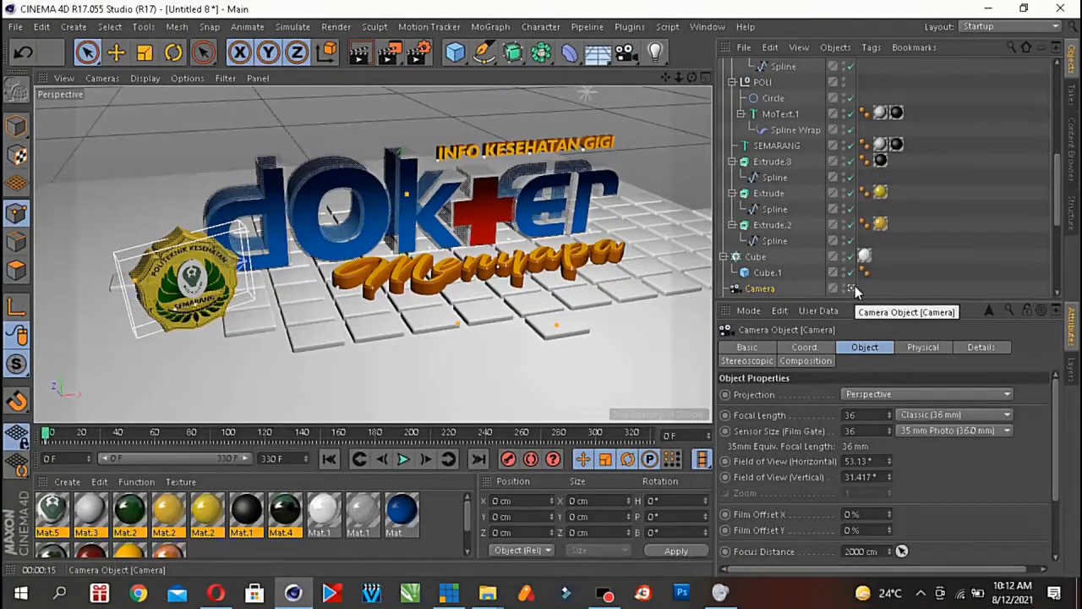
{"action": "left_click", "coordinate": [852, 288]}
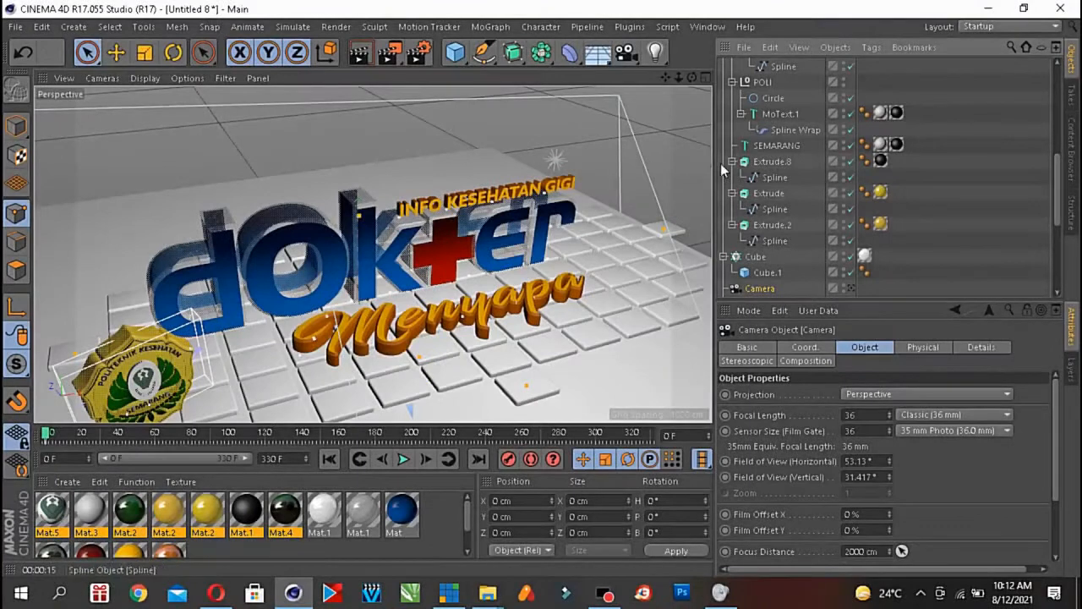
- Zoom out and orbit the Perspective view to show the Camera from outside, and move it along its X axis
{"action": "left_click", "coordinate": [678, 77]}
{"action": "mouse_move", "coordinate": [678, 78]}
{"action": "left_mouse_down"}
{"action": "mouse_move", "coordinate": [692, 78]}
{"action": "mouse_move", "coordinate": [686, 103]}
{"action": "mouse_move", "coordinate": [646, 95]}
{"action": "mouse_move", "coordinate": [636, 74]}
{"action": "mouse_move", "coordinate": [605, 74]}
{"action": "mouse_move", "coordinate": [693, 82]}
{"action": "left_mouse_up"}
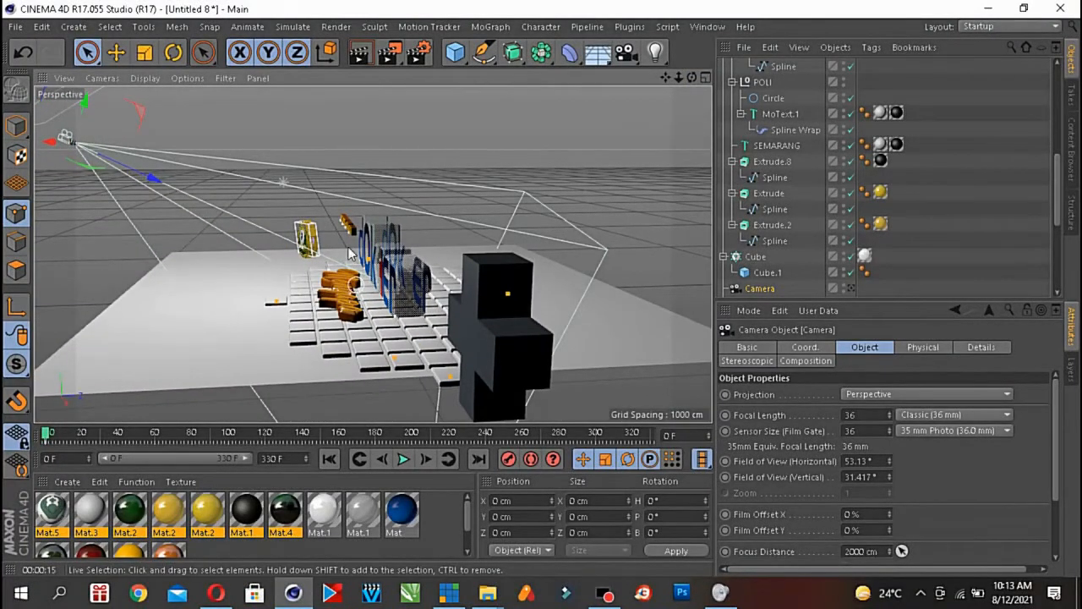
{"action": "left_click_drag", "start_coordinate": [53, 146], "coordinate": [84, 175]}
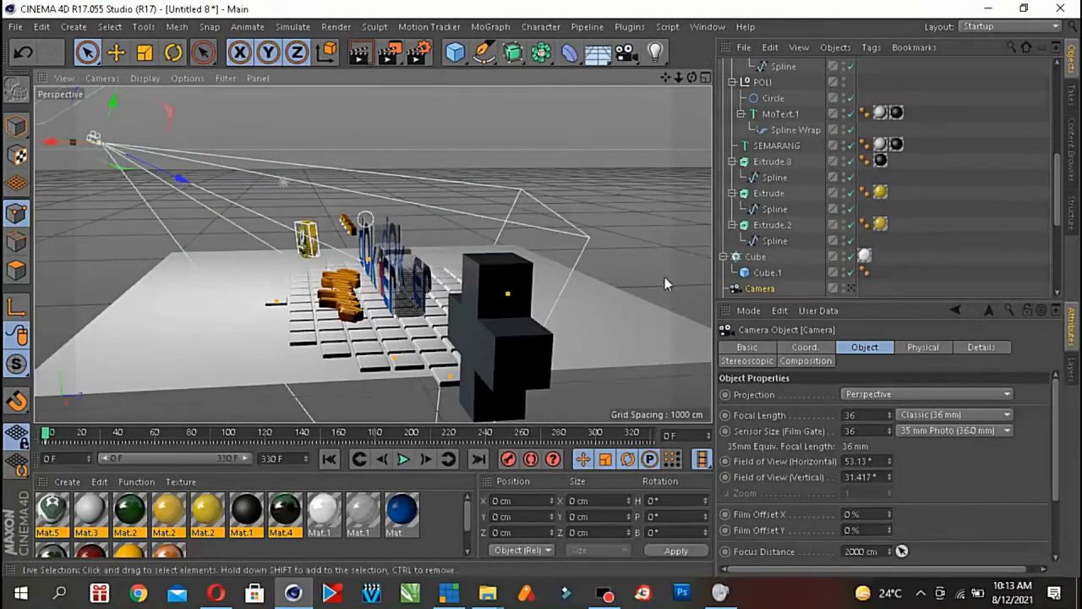
- Look through the Camera and reframe the logo scene by panning and orbiting
{"action": "left_click", "coordinate": [850, 288]}
{"action": "left_click_drag", "start_coordinate": [665, 77], "coordinate": [584, 85]}
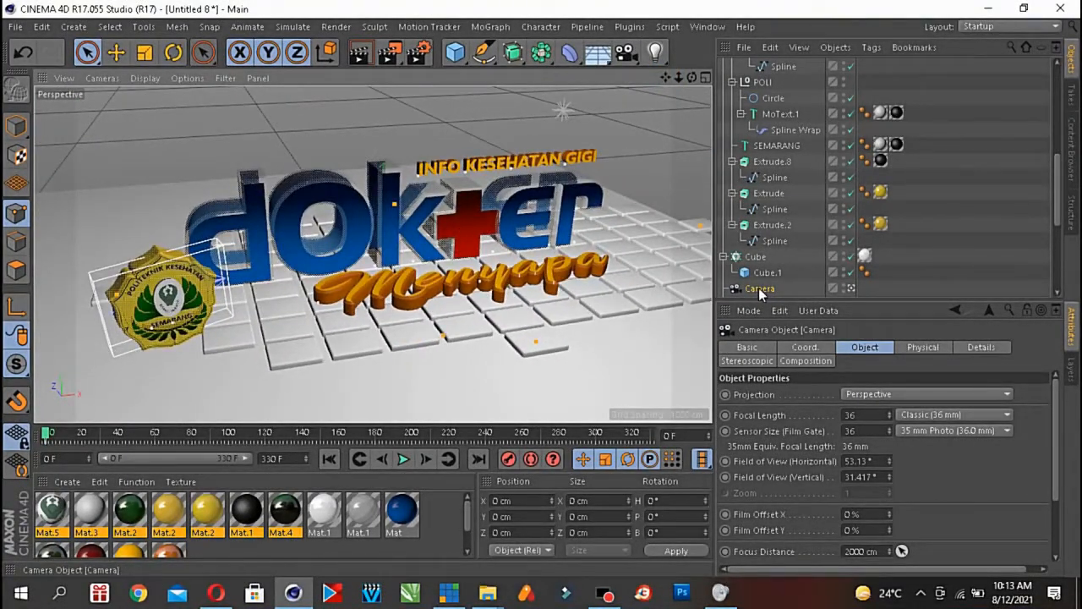
{"action": "left_click_drag", "start_coordinate": [691, 77], "coordinate": [663, 83]}
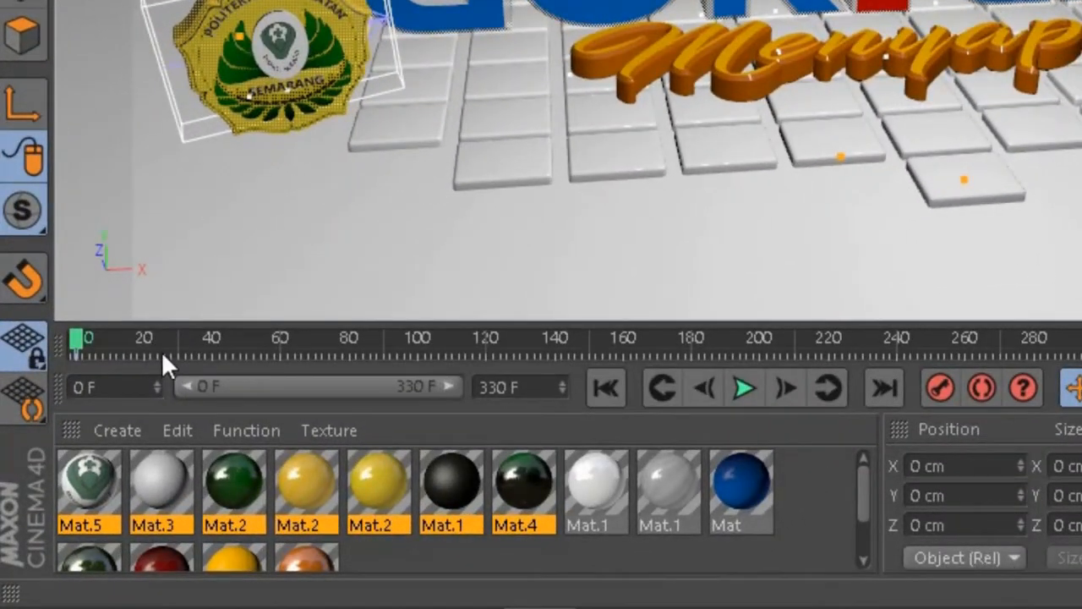
{"action": "key", "text": "ctrl+shift+z"}
- Animate the Camera with a keyframe at frame 0 and another from an orbited view at frame 157
{"action": "left_click_drag", "start_coordinate": [81, 338], "coordinate": [287, 331]}
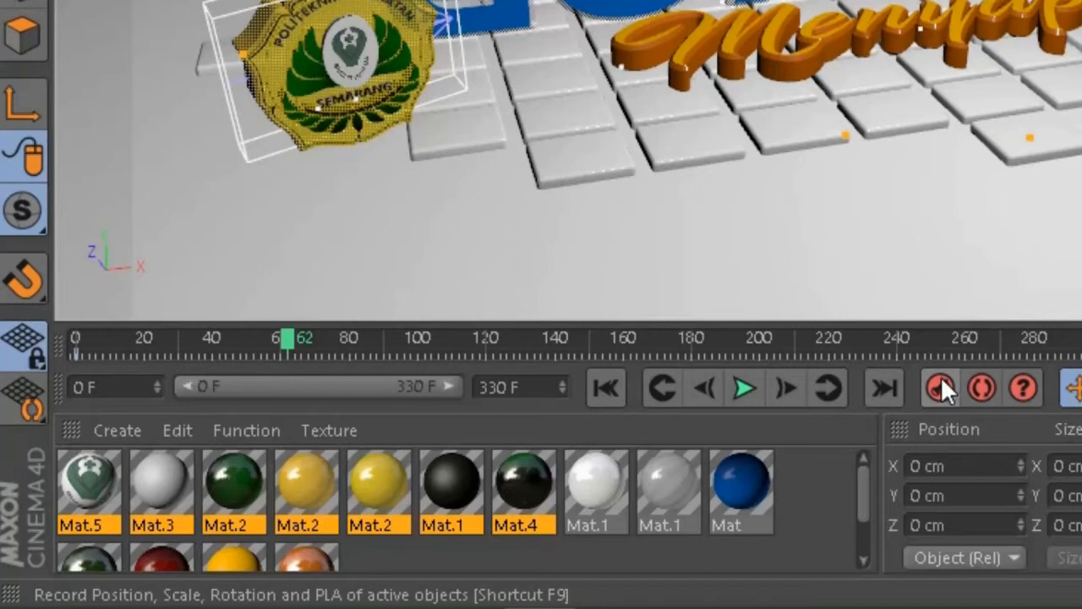
{"action": "left_click_drag", "start_coordinate": [292, 339], "coordinate": [75, 338]}
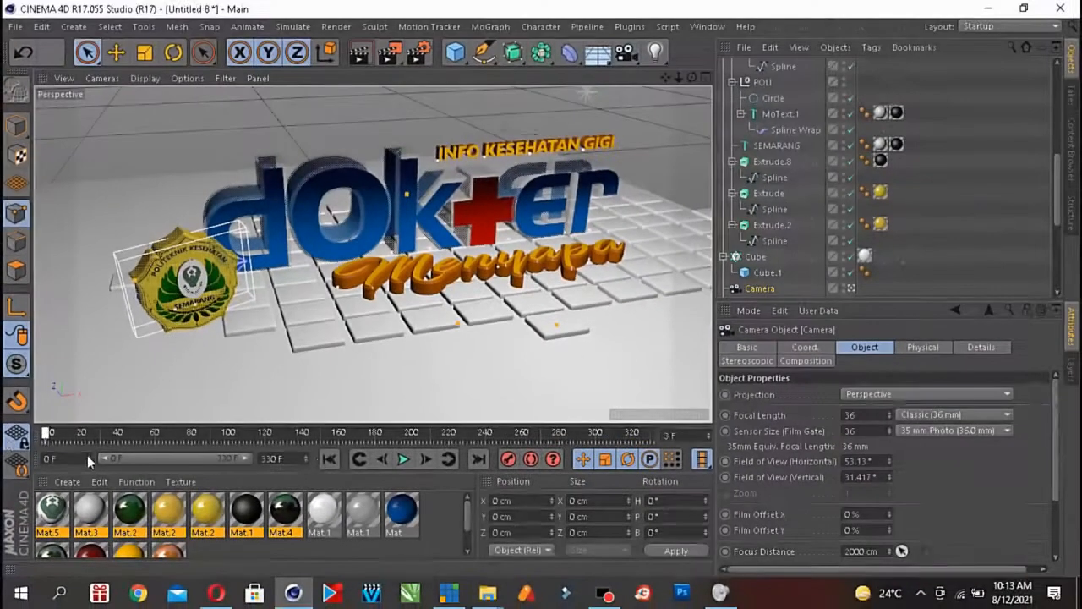
{"action": "left_click_drag", "start_coordinate": [89, 433], "coordinate": [332, 433]}
{"action": "mouse_move", "coordinate": [692, 77]}
{"action": "left_mouse_down"}
{"action": "mouse_move", "coordinate": [651, 88]}
{"action": "mouse_move", "coordinate": [688, 77]}
{"action": "left_mouse_up"}
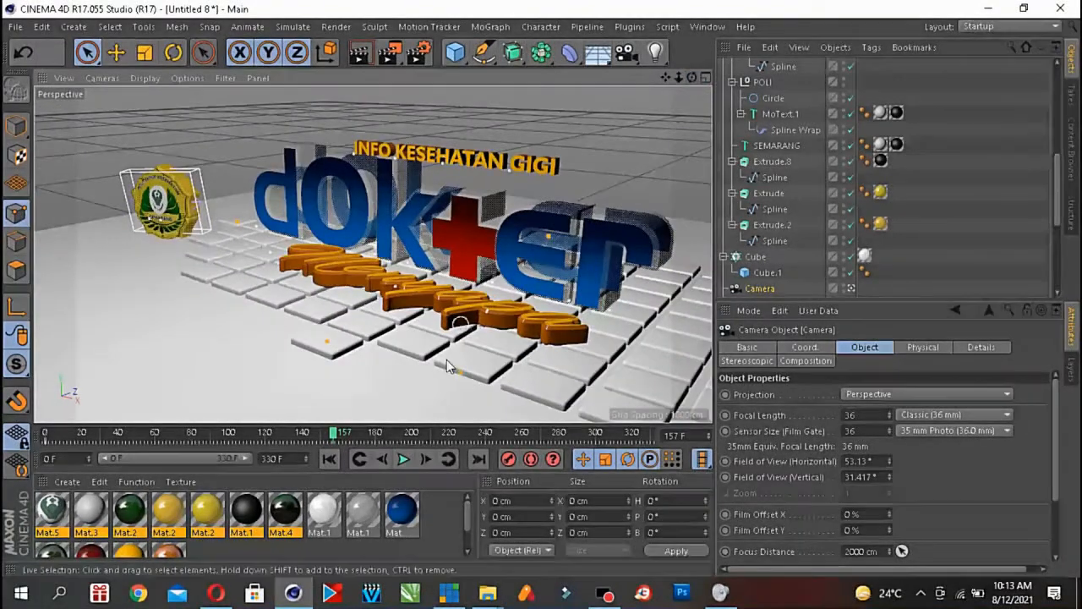
{"action": "left_click", "coordinate": [509, 461]}
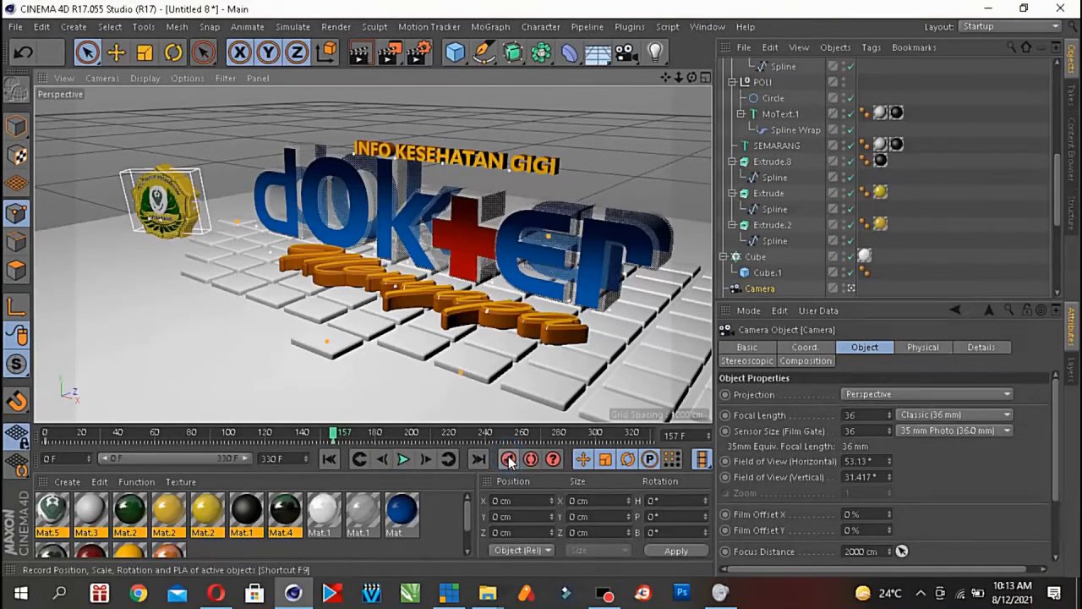
- Play the camera animation from the first frame, rewind it and play it again, stopping at frame 125
{"action": "left_click_drag", "start_coordinate": [335, 433], "coordinate": [358, 434]}
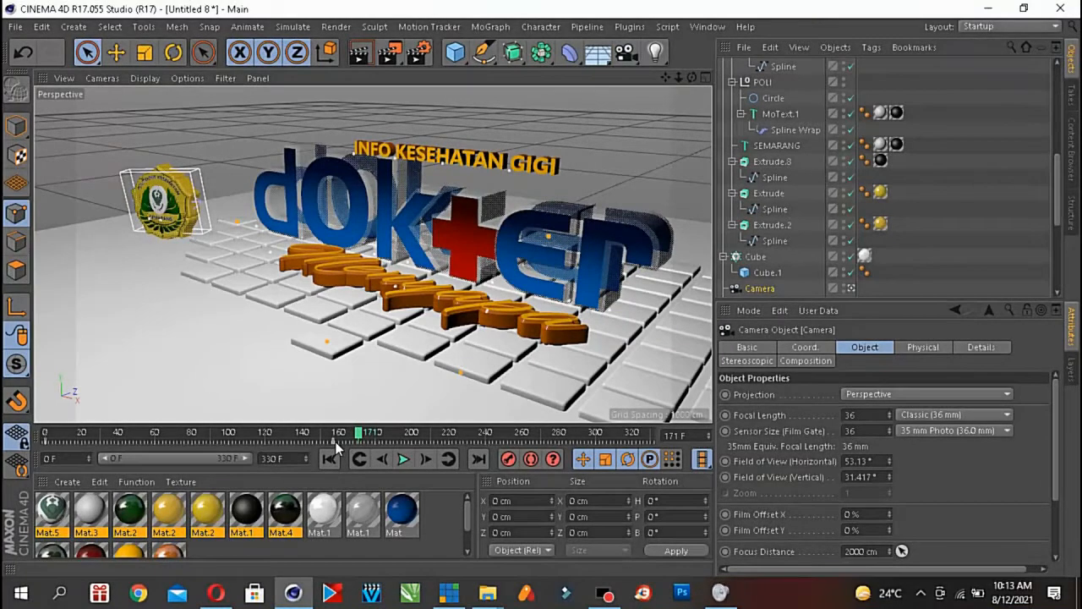
{"action": "left_click", "coordinate": [328, 458]}
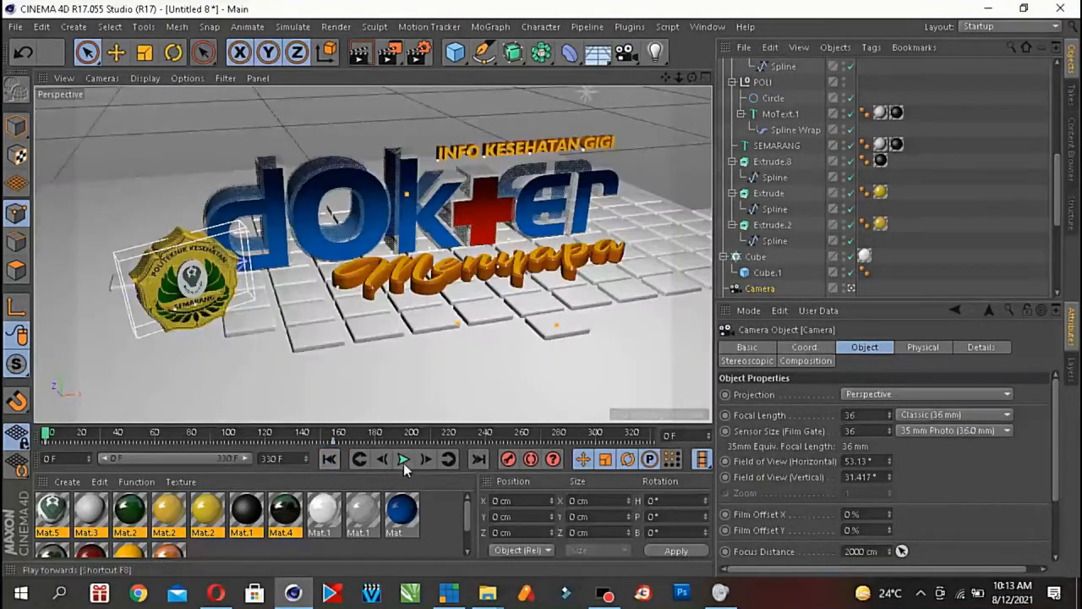
{"action": "left_click", "coordinate": [404, 460]}
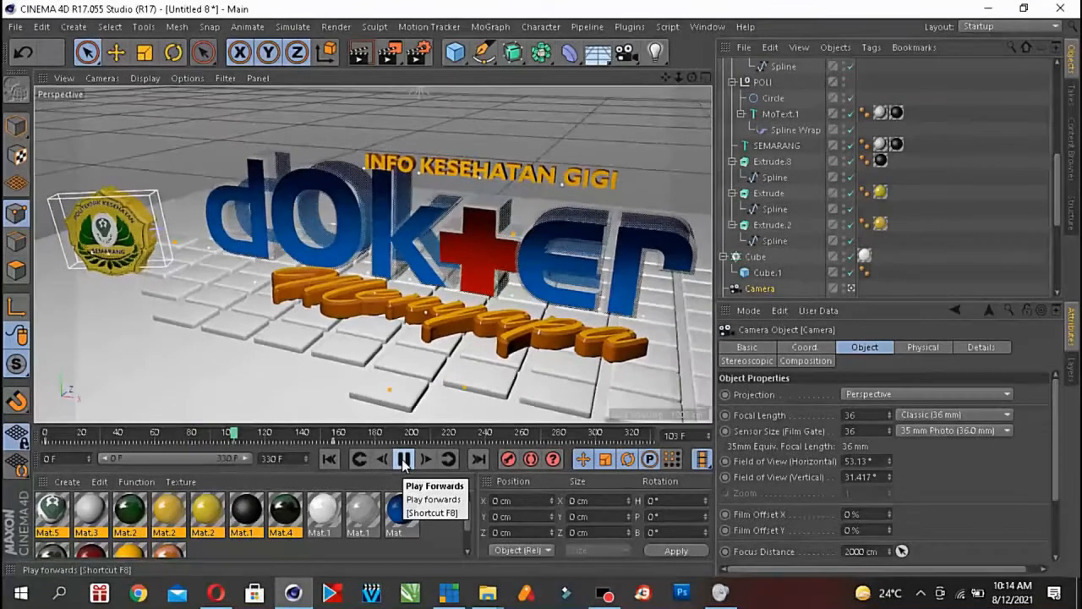
{"action": "left_click", "coordinate": [403, 460]}
{"action": "left_click", "coordinate": [330, 459]}
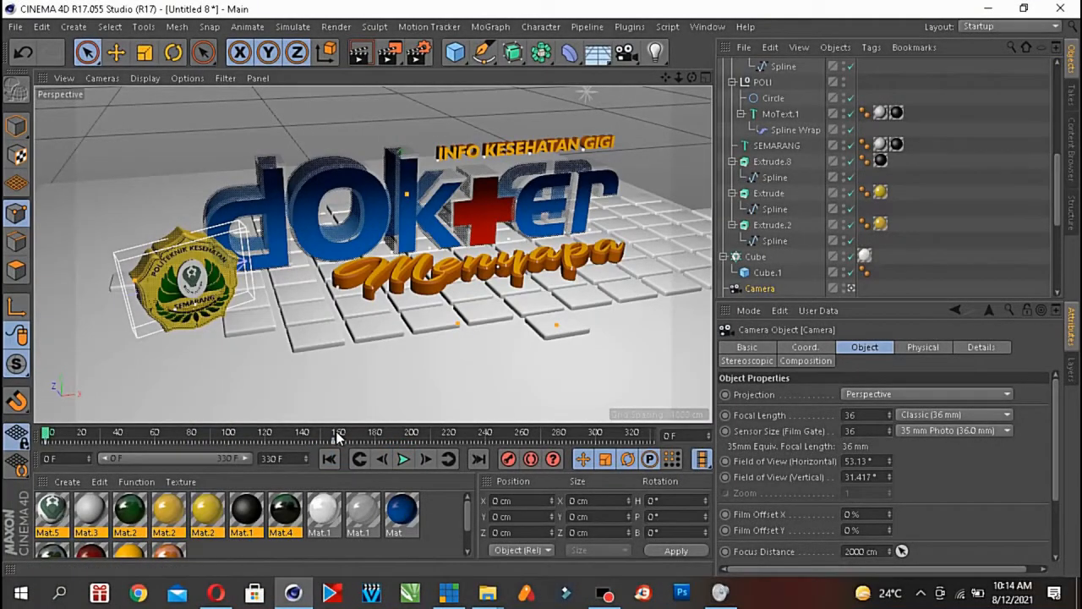
{"action": "left_click", "coordinate": [337, 435]}
{"action": "left_click", "coordinate": [330, 458]}
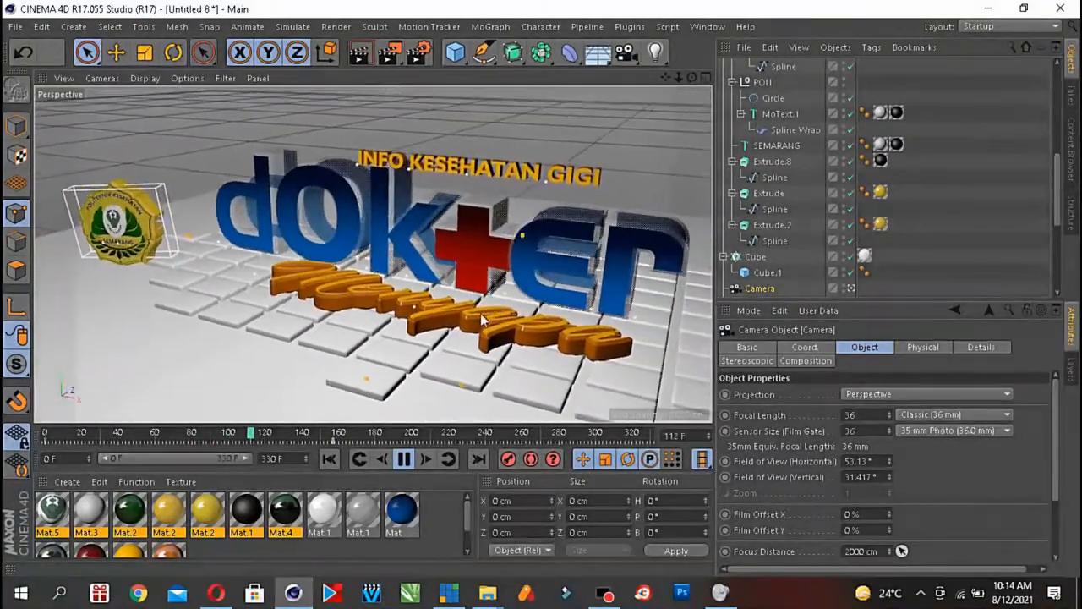
{"action": "left_click", "coordinate": [402, 460]}
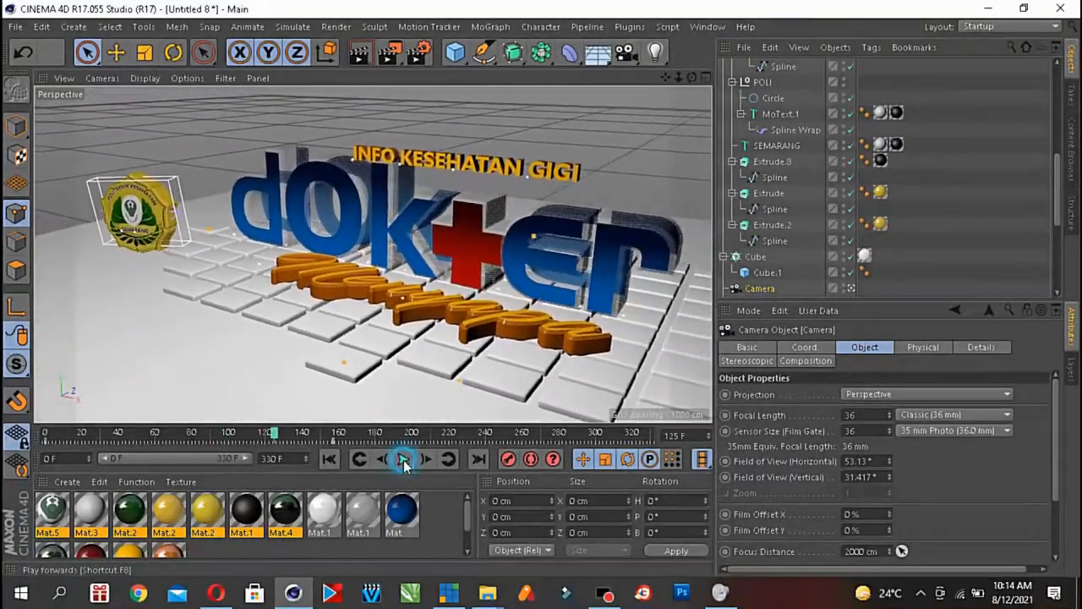
- Delete the Camera's keyframes at frame 157 and return the playhead to frame 2
{"action": "left_click", "coordinate": [334, 442]}
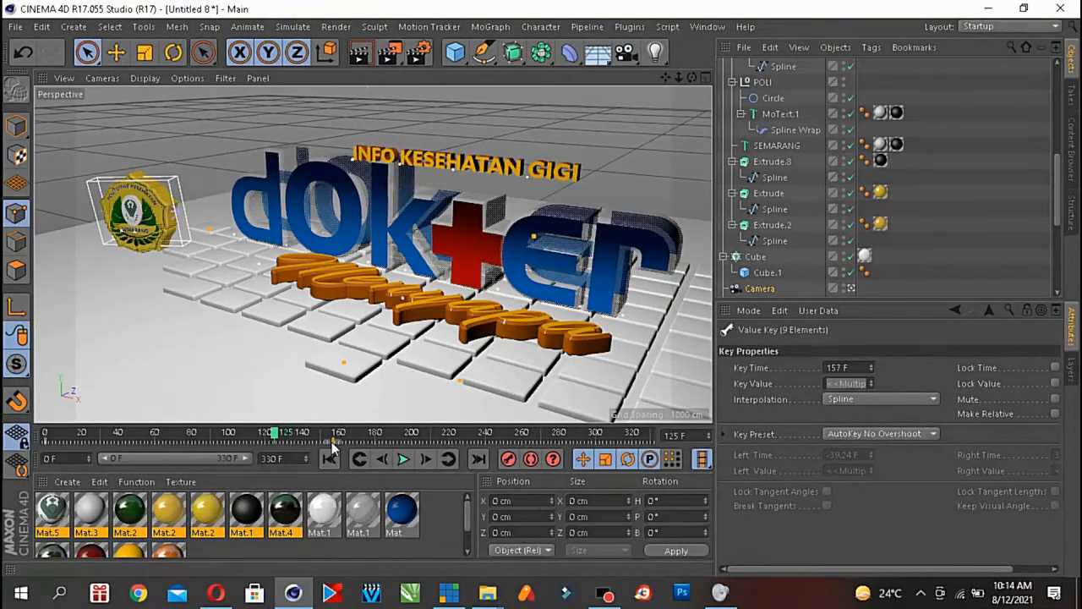
{"action": "key", "text": "Delete"}
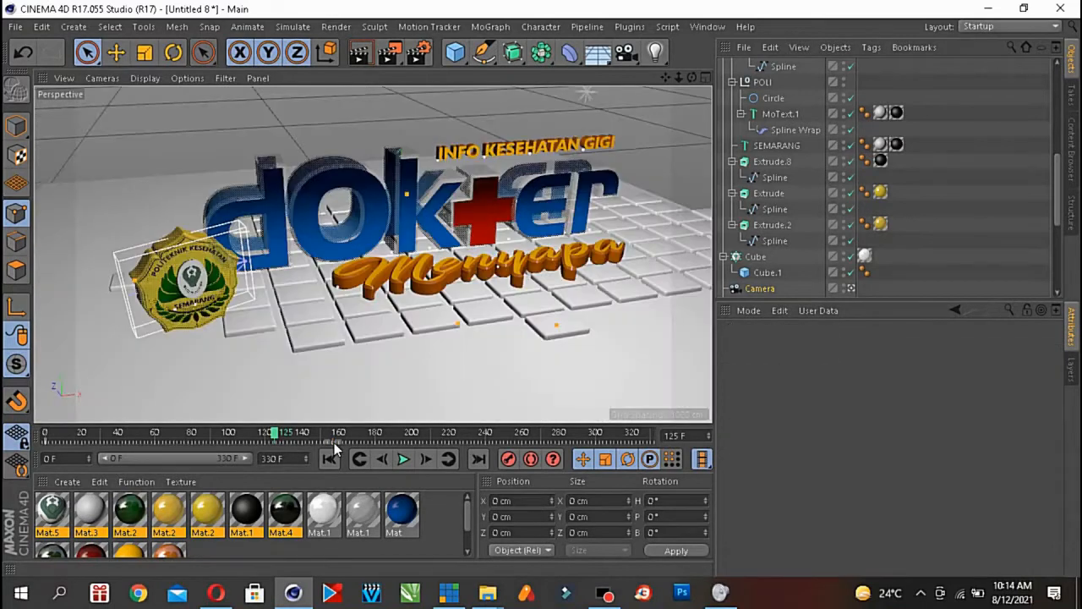
{"action": "left_click_drag", "start_coordinate": [277, 437], "coordinate": [7, 433]}
- Switch out of the Camera's view and back in, and reframe the logo by panning and orbiting
{"action": "left_click", "coordinate": [850, 290]}
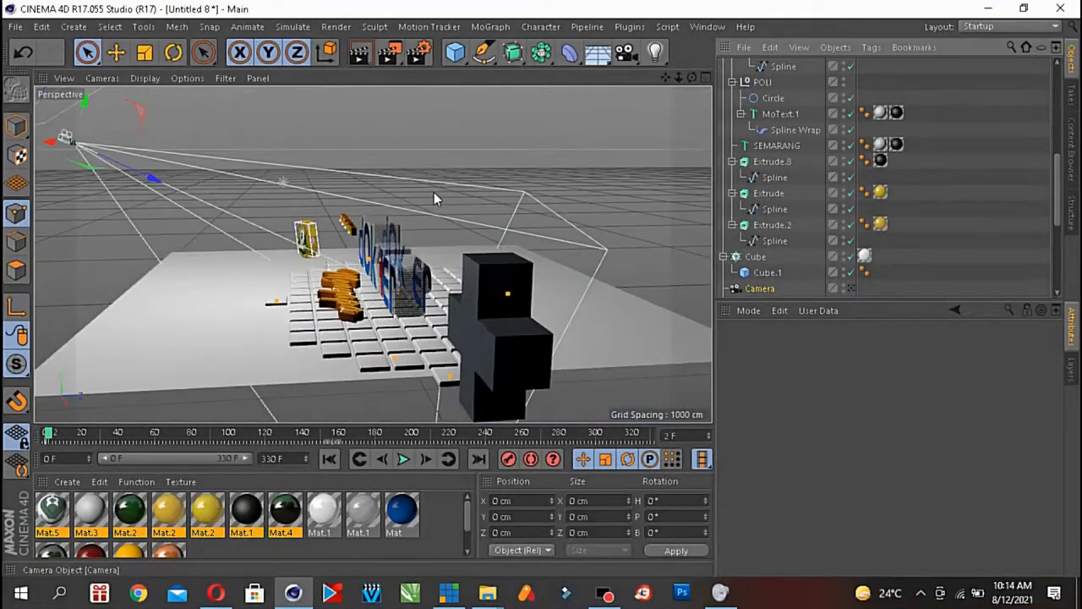
{"action": "left_click", "coordinate": [851, 289]}
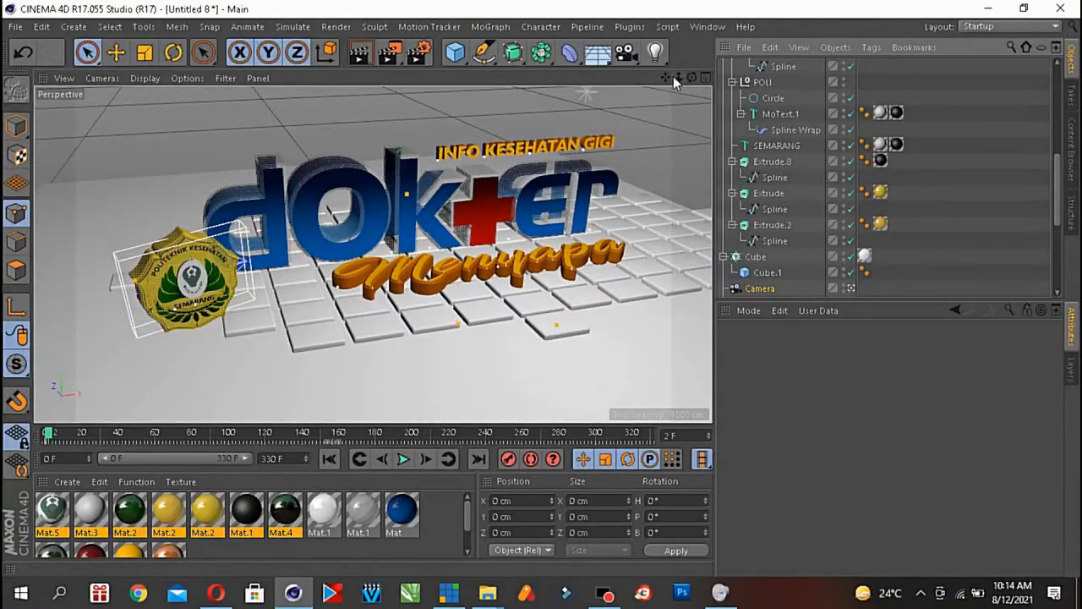
{"action": "left_click_drag", "start_coordinate": [667, 78], "coordinate": [618, 101]}
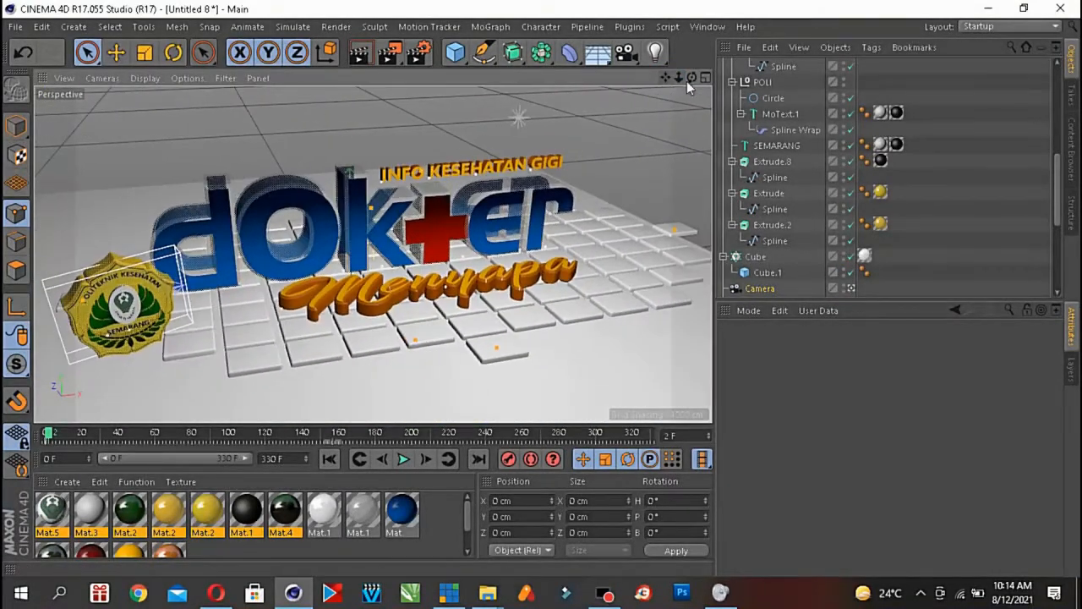
{"action": "mouse_move", "coordinate": [691, 77]}
{"action": "left_mouse_down"}
{"action": "mouse_move", "coordinate": [676, 119]}
{"action": "mouse_move", "coordinate": [704, 144]}
{"action": "mouse_move", "coordinate": [723, 102]}
{"action": "mouse_move", "coordinate": [718, 77]}
{"action": "mouse_move", "coordinate": [638, 66]}
{"action": "mouse_move", "coordinate": [693, 81]}
{"action": "left_mouse_up"}
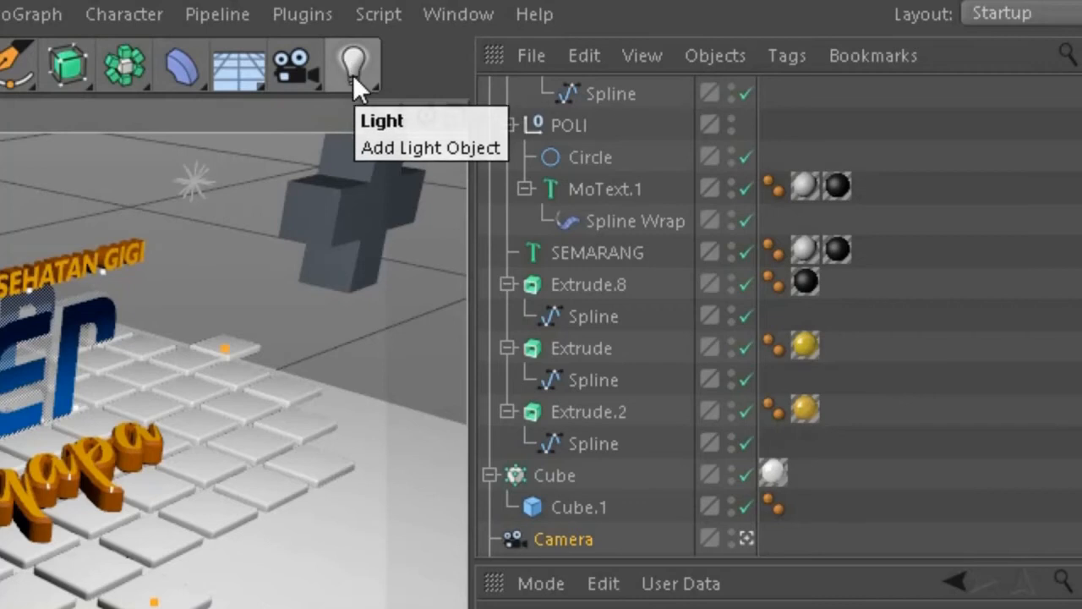
- Find the existing Light and Light.1 objects in the scene hierarchy and compare their general settings
{"action": "left_click", "coordinate": [374, 78]}
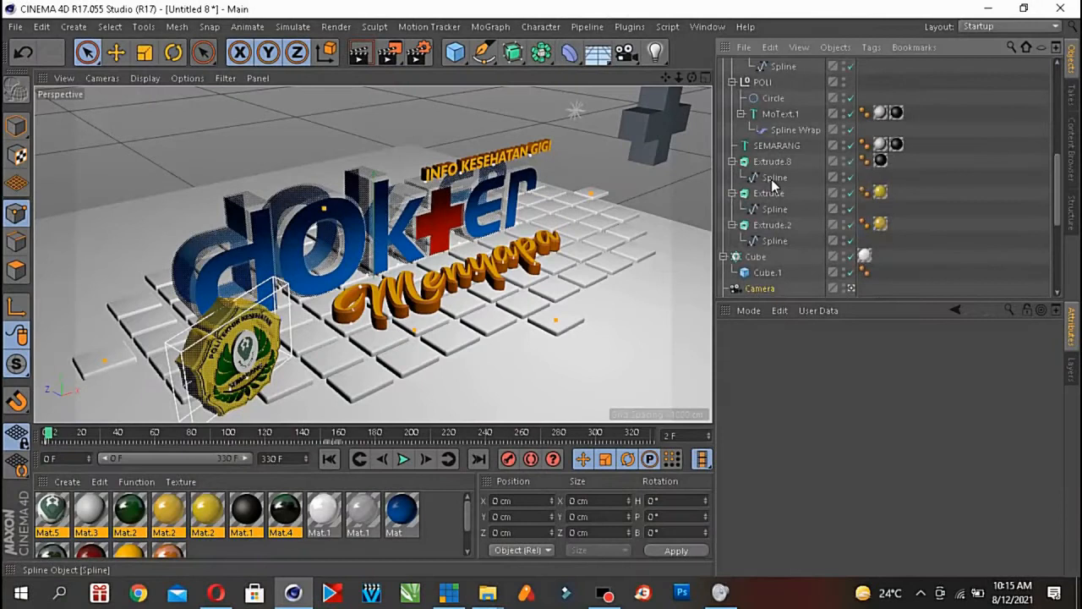
{"action": "scroll", "coordinate": [772, 185], "scroll_direction": "up", "scroll_amount": 6}
{"action": "scroll", "coordinate": [772, 184], "scroll_direction": "down", "scroll_amount": 8}
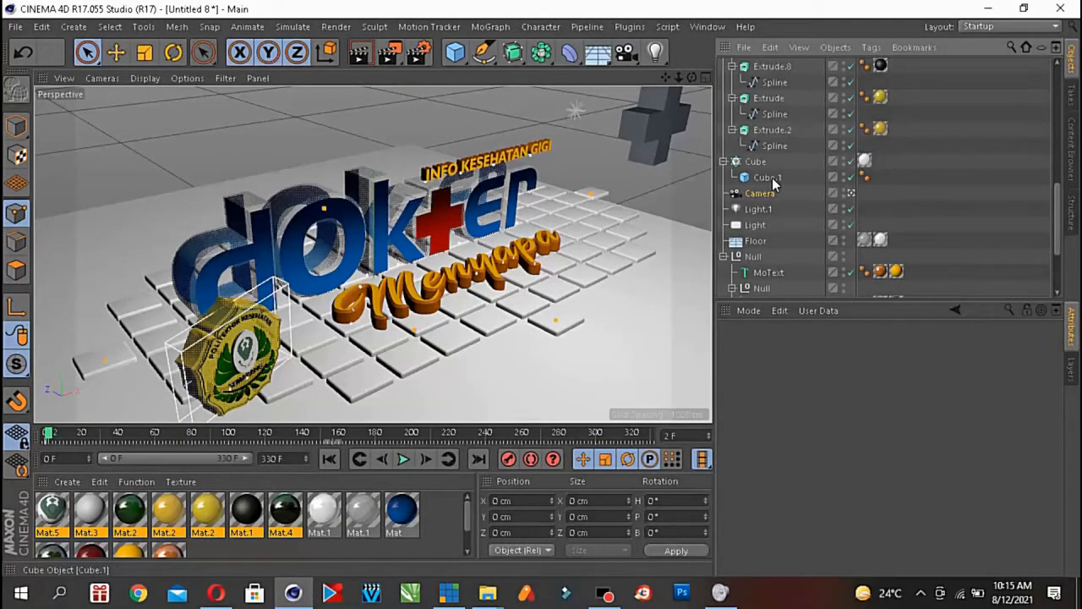
{"action": "left_click", "coordinate": [755, 224]}
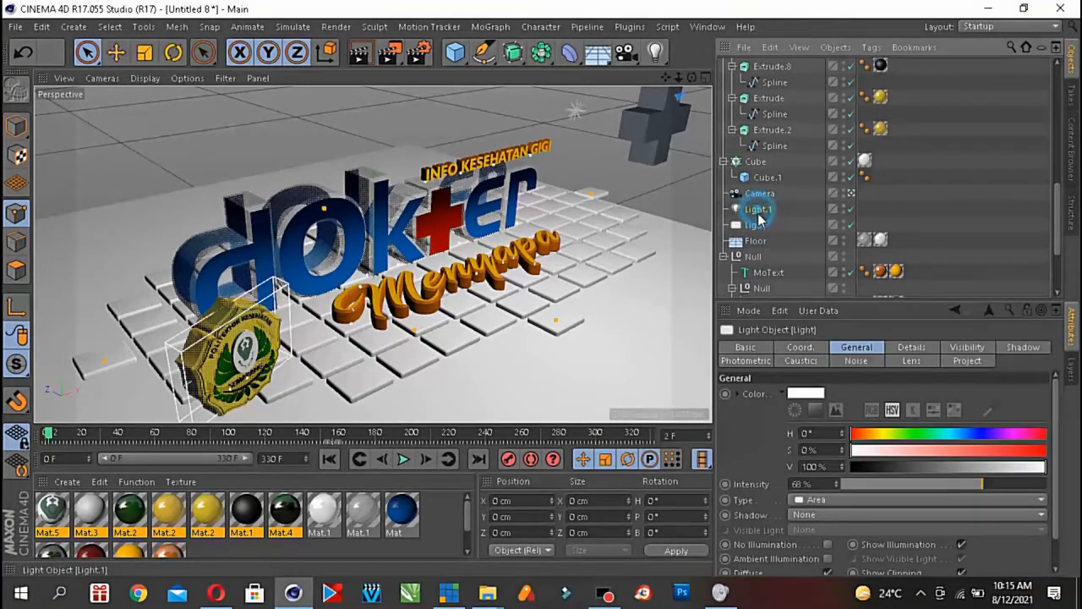
{"action": "left_click", "coordinate": [758, 210]}
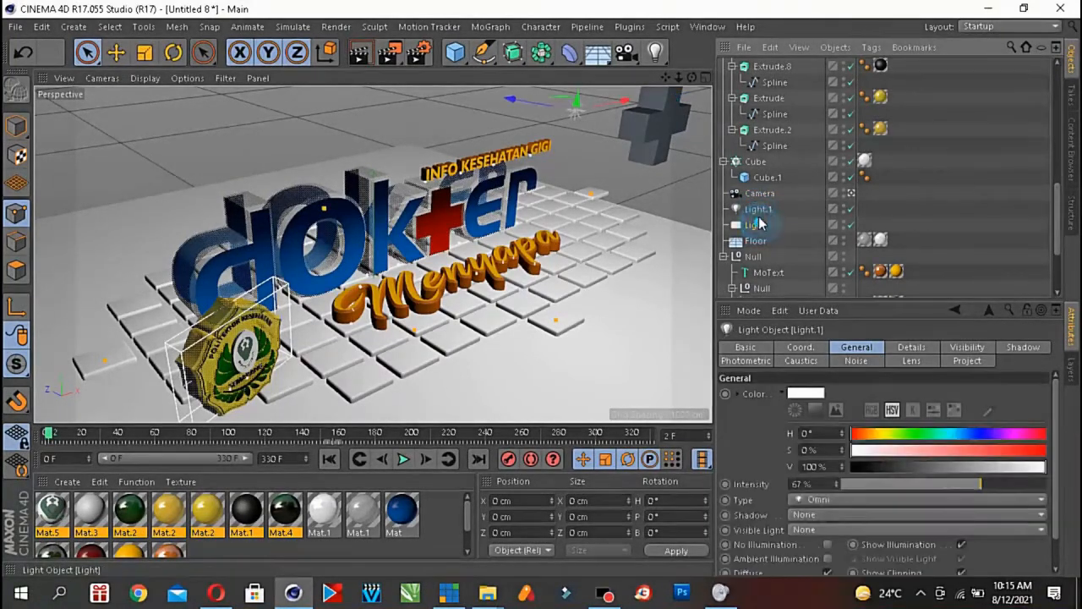
{"action": "left_click", "coordinate": [757, 225]}
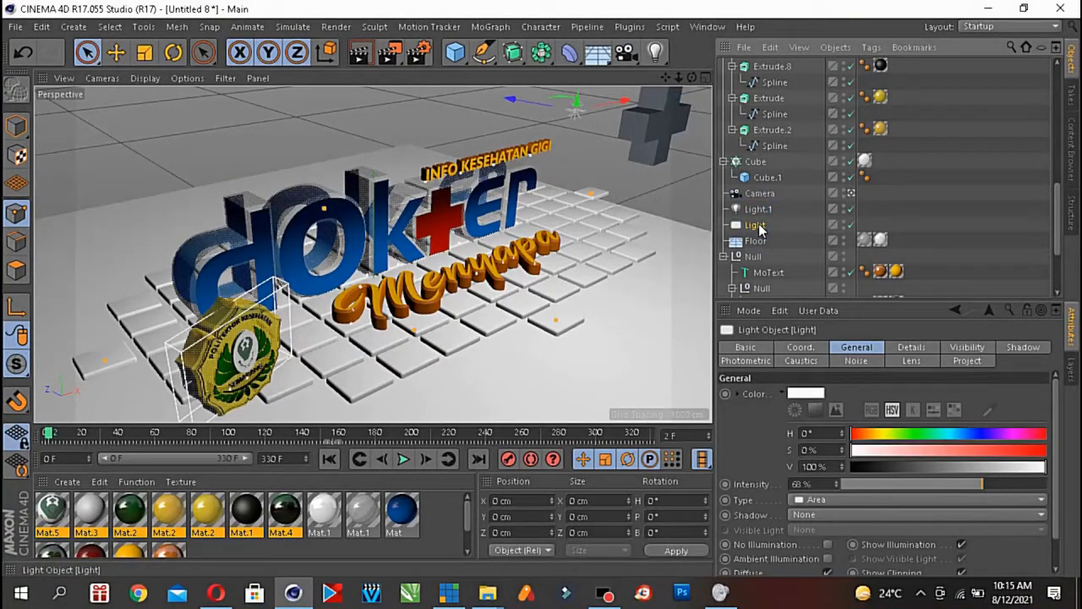
- Select the omni light Light.1 and move it along its X axis, away from the logo
{"action": "left_click", "coordinate": [757, 211]}
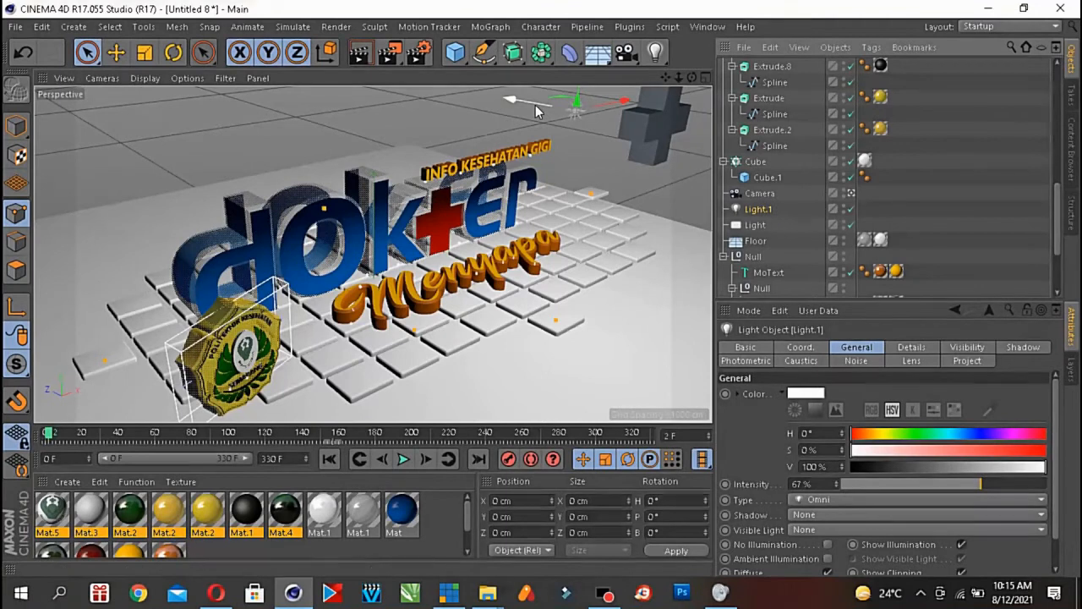
{"action": "left_click_drag", "start_coordinate": [618, 98], "coordinate": [673, 125]}
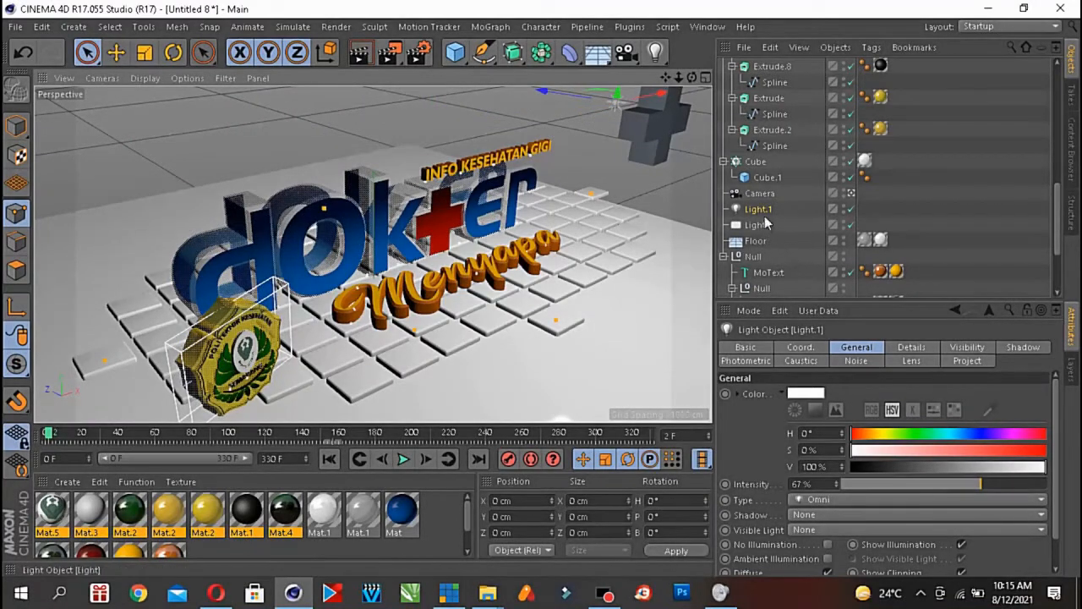
- Move the area Light slightly along its Z axis and view it with the whole floor from the front
{"action": "left_click", "coordinate": [754, 225]}
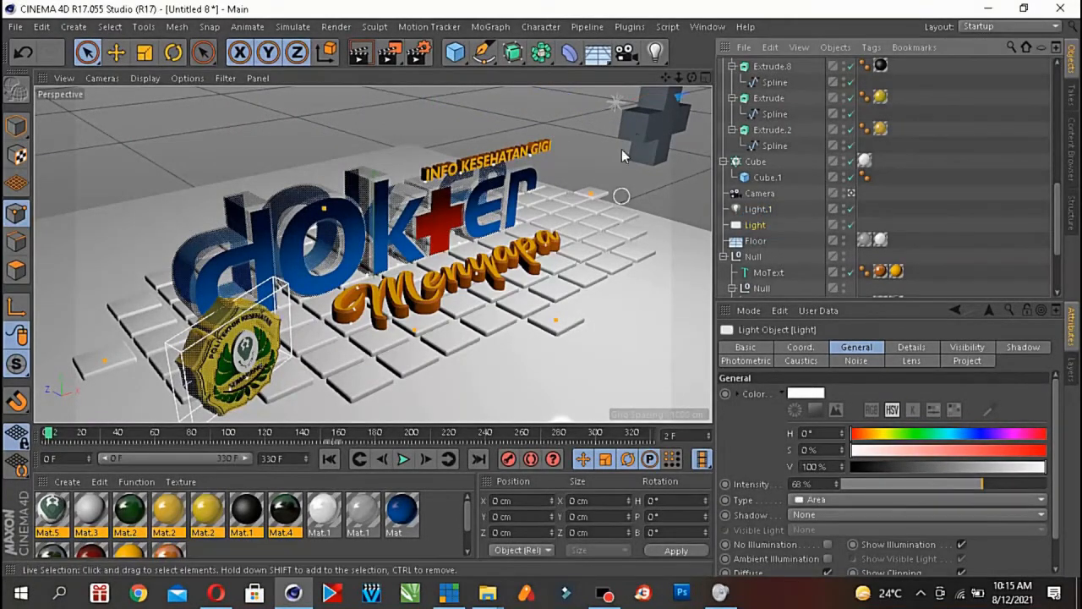
{"action": "left_click_drag", "start_coordinate": [678, 78], "coordinate": [578, 138]}
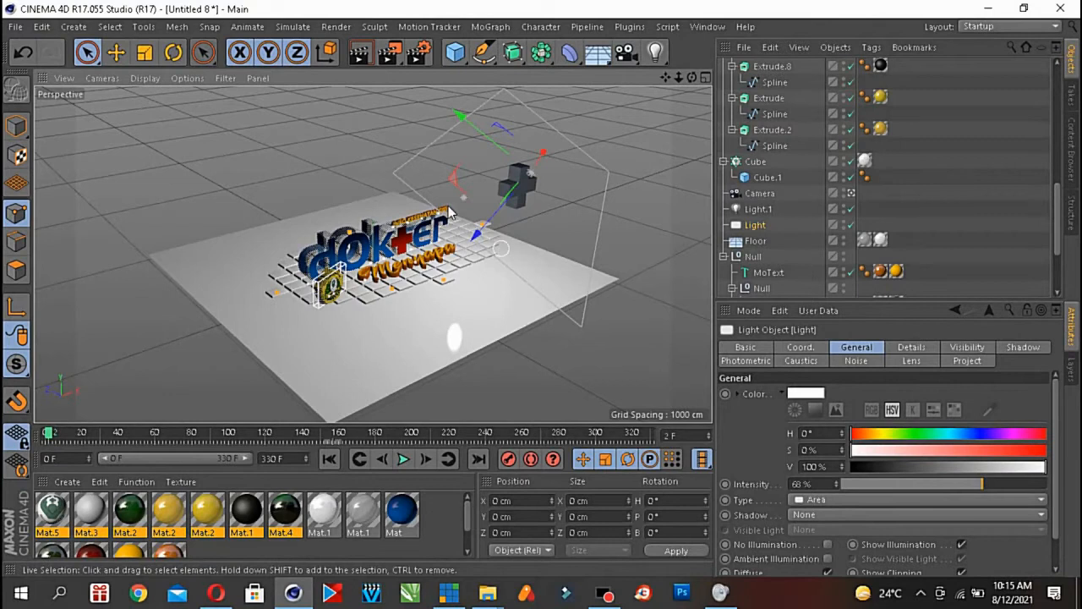
{"action": "left_click_drag", "start_coordinate": [482, 225], "coordinate": [490, 226]}
{"action": "scroll", "coordinate": [524, 199], "scroll_direction": "up", "scroll_amount": 1}
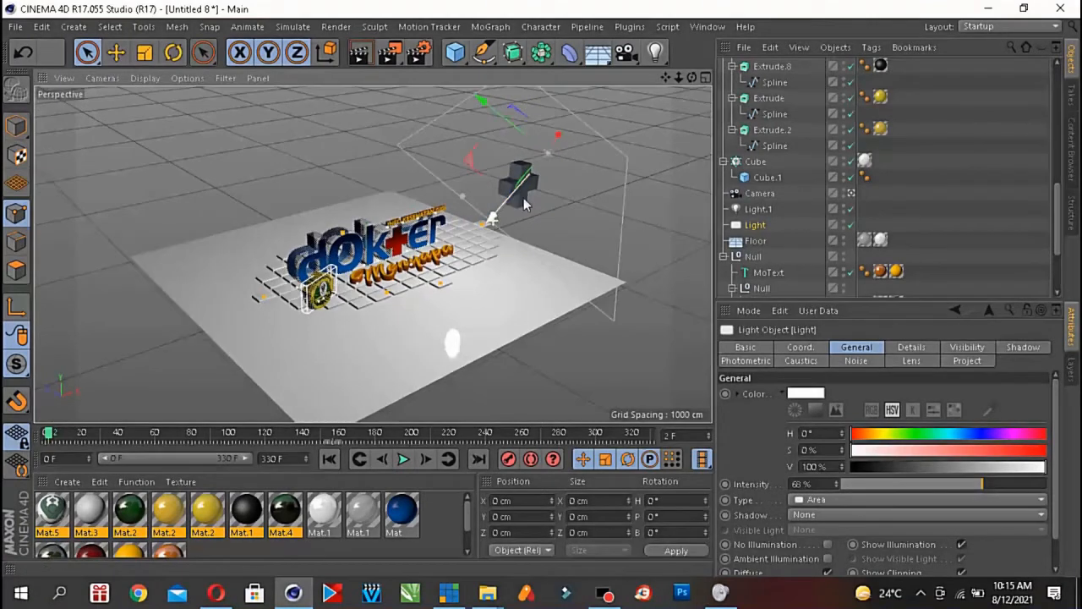
{"action": "left_click_drag", "start_coordinate": [691, 78], "coordinate": [728, 190]}
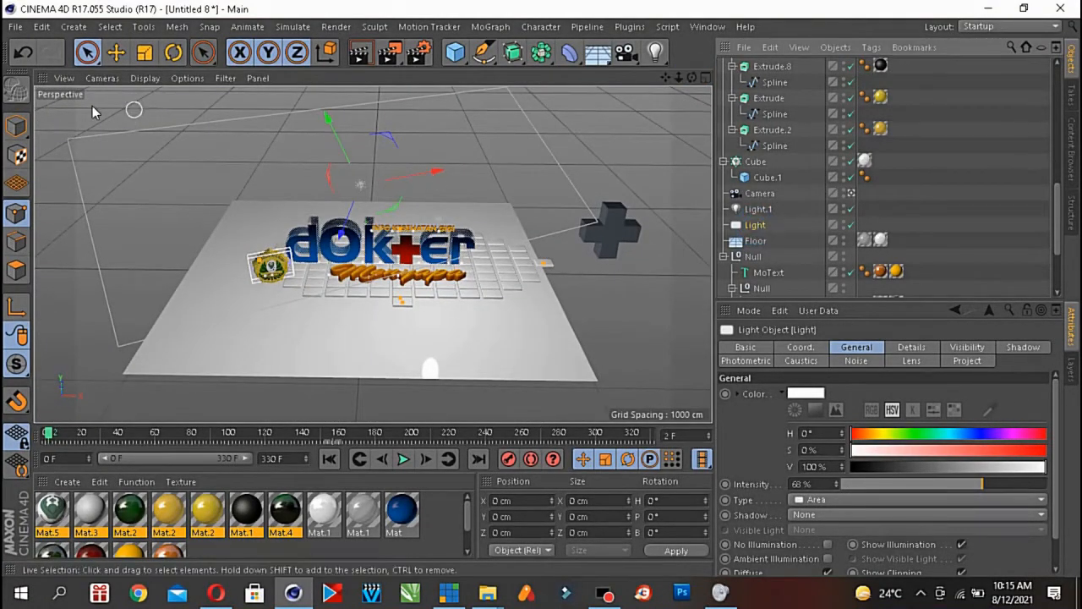
- Switch to Model mode and resize the area light above the logo so its frame is slightly narrower
{"action": "left_click", "coordinate": [16, 125]}
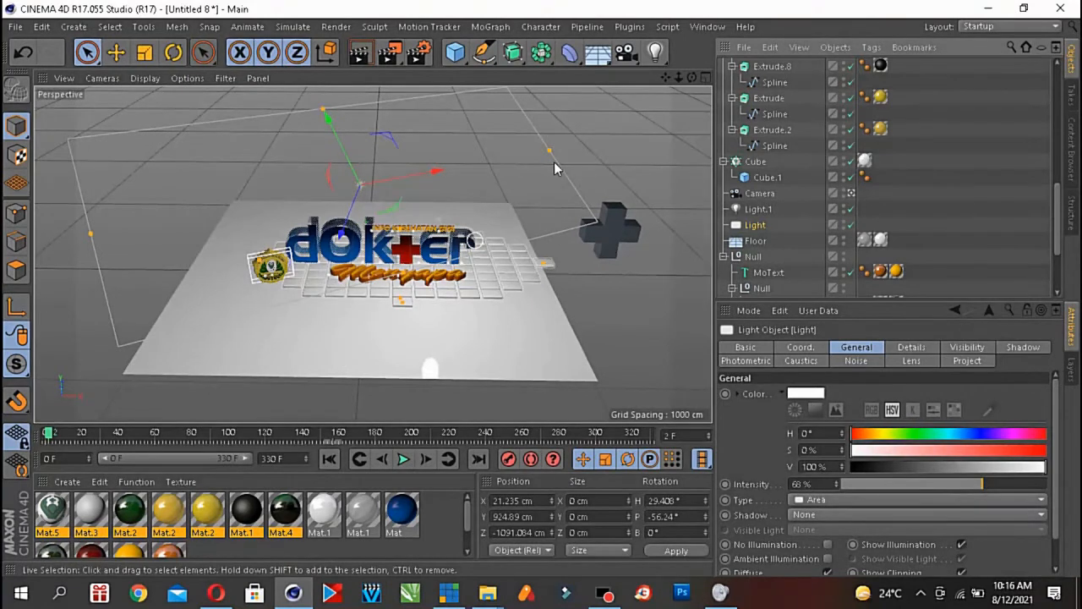
{"action": "mouse_move", "coordinate": [551, 150]}
{"action": "left_mouse_down"}
{"action": "mouse_move", "coordinate": [479, 174]}
{"action": "mouse_move", "coordinate": [537, 156]}
{"action": "left_mouse_up"}
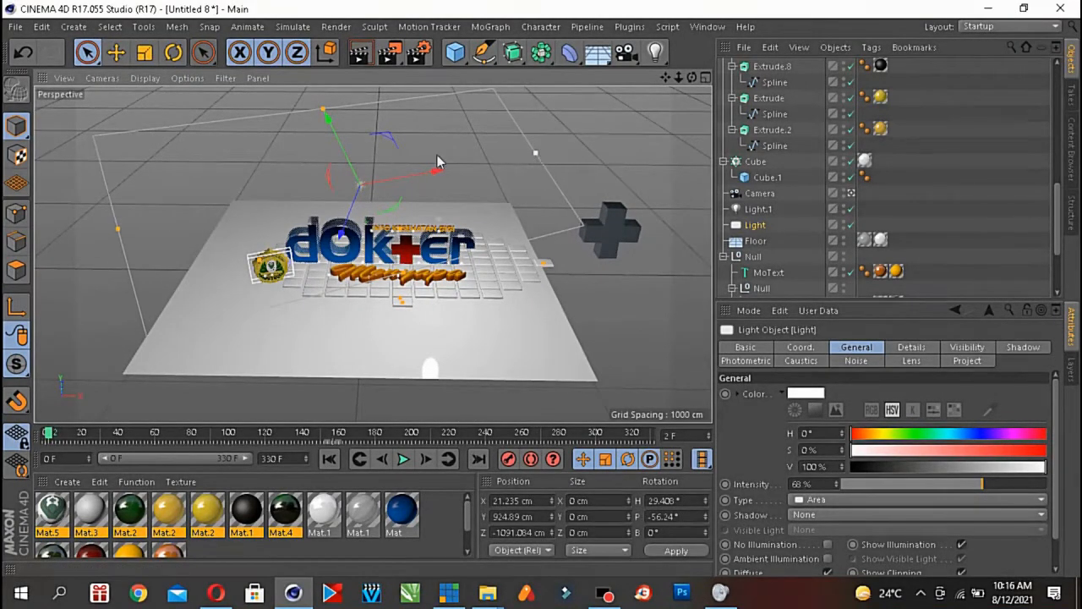
{"action": "mouse_move", "coordinate": [515, 165]}
{"action": "left_mouse_down"}
{"action": "mouse_move", "coordinate": [486, 182]}
{"action": "mouse_move", "coordinate": [499, 196]}
{"action": "mouse_move", "coordinate": [555, 173]}
{"action": "mouse_move", "coordinate": [529, 180]}
{"action": "left_mouse_up"}
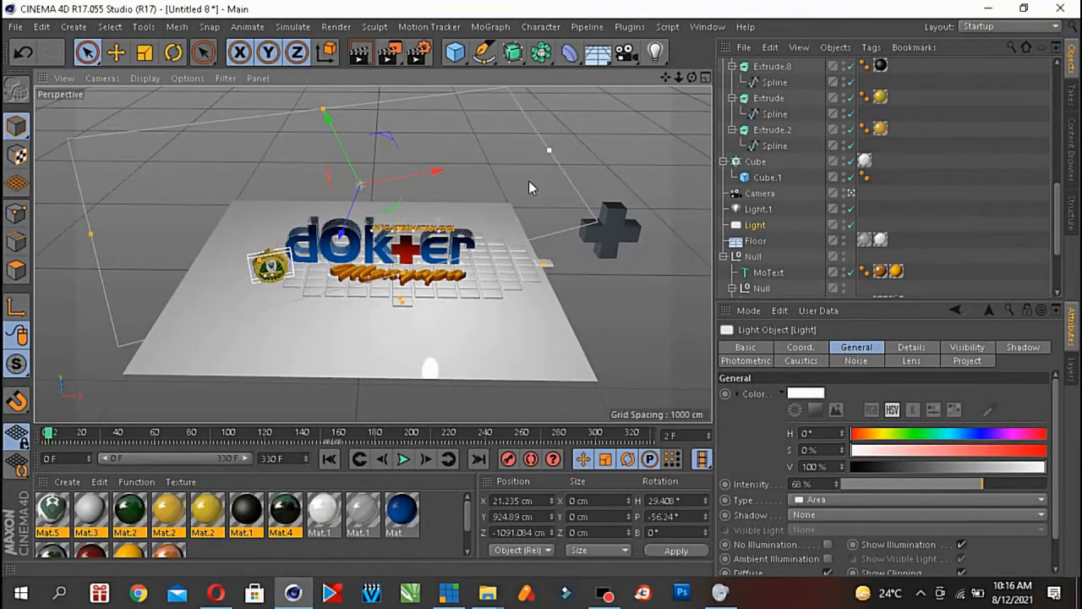
{"action": "mouse_move", "coordinate": [323, 109]}
{"action": "left_mouse_down"}
{"action": "mouse_move", "coordinate": [346, 164]}
{"action": "mouse_move", "coordinate": [336, 110]}
{"action": "left_mouse_up"}
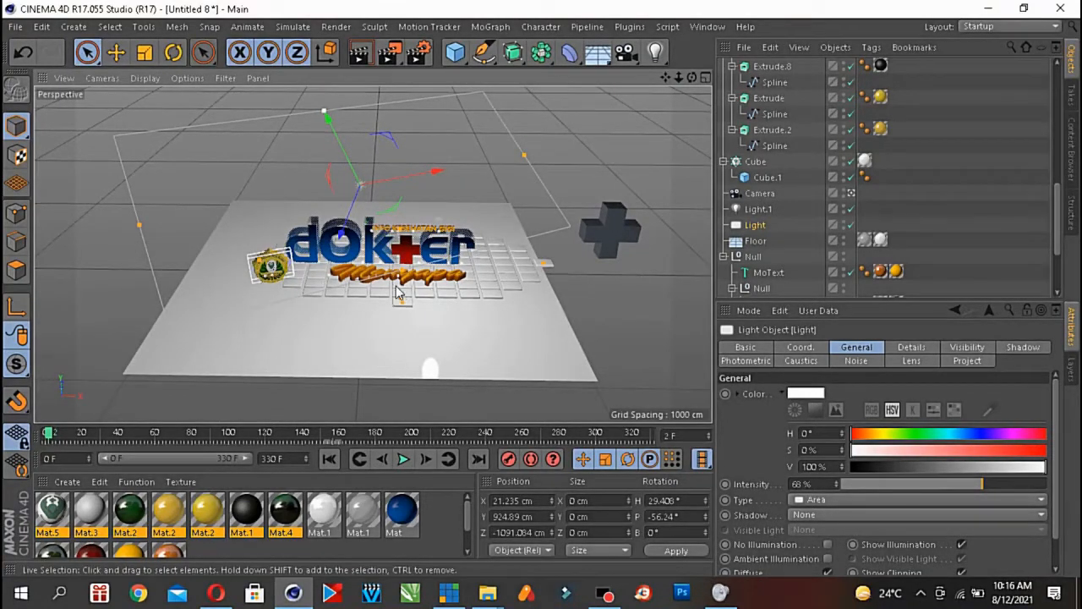
- Return the animation to frame 0 and add a standard omni light to the scene
{"action": "left_click", "coordinate": [658, 52]}
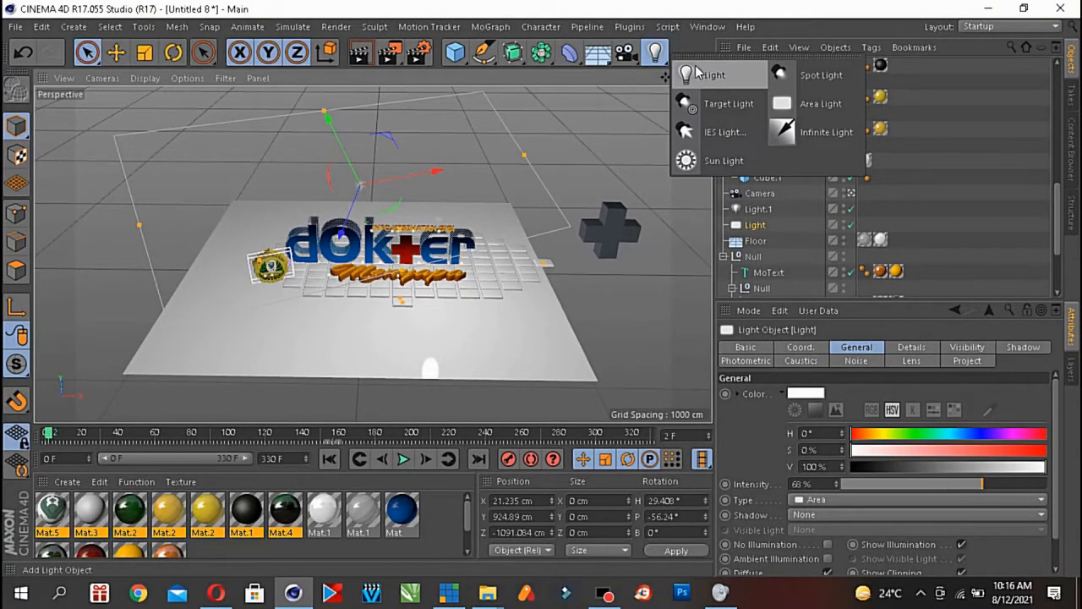
{"action": "left_click", "coordinate": [687, 43]}
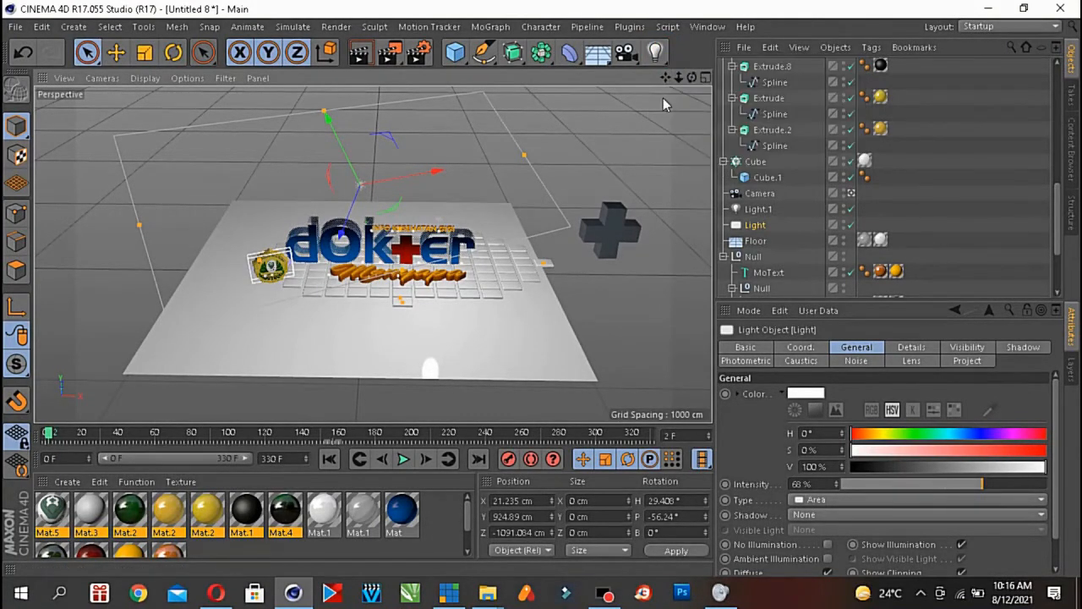
{"action": "scroll", "coordinate": [474, 263], "scroll_direction": "up", "scroll_amount": 1}
{"action": "left_click", "coordinate": [329, 458]}
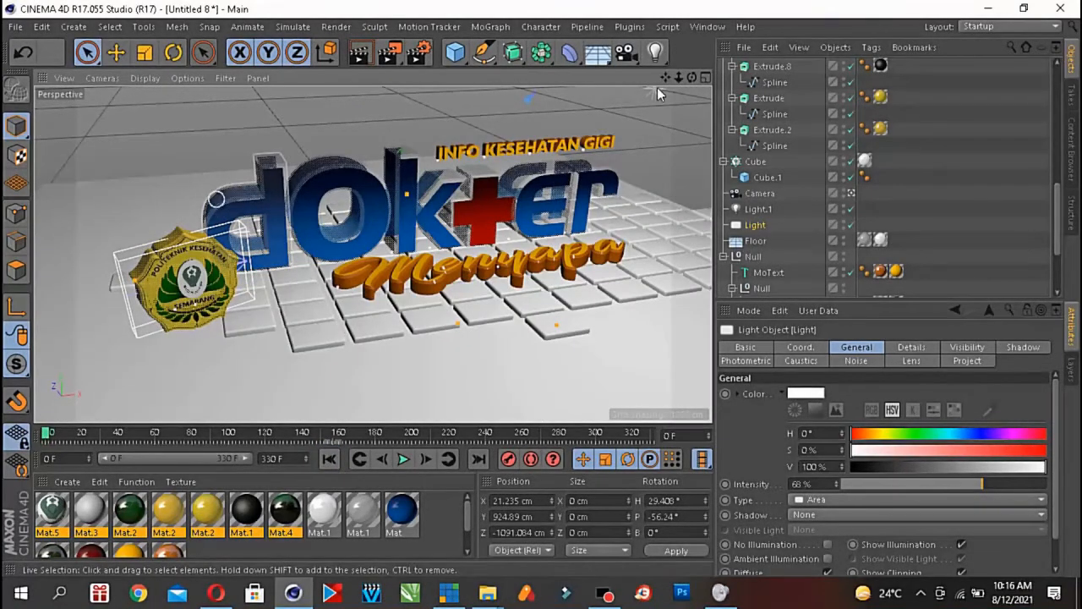
{"action": "left_click", "coordinate": [656, 53]}
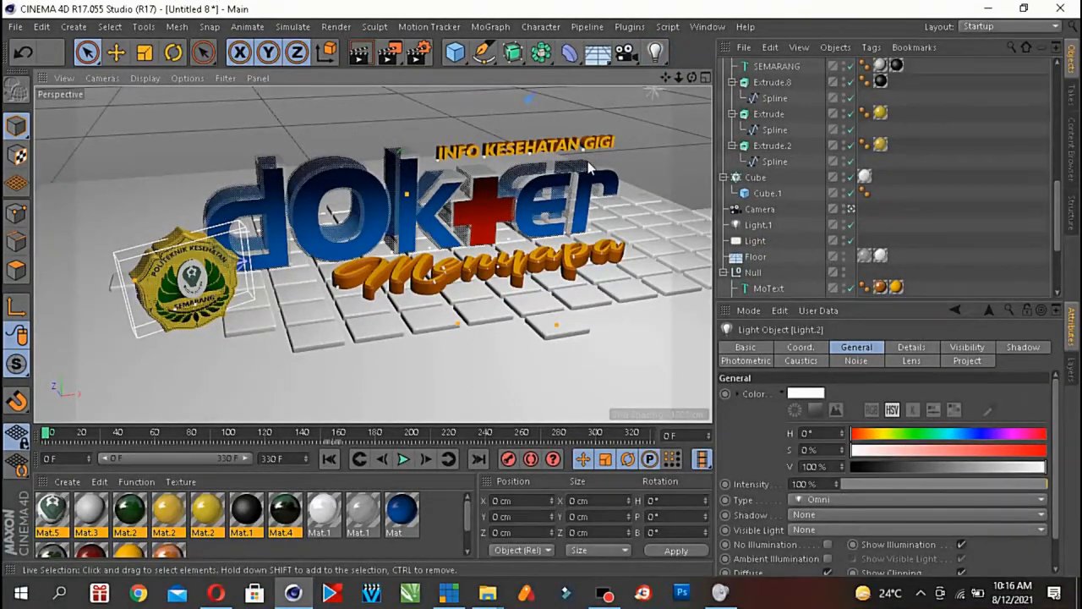
{"action": "left_click_drag", "start_coordinate": [1063, 203], "coordinate": [1062, 80]}
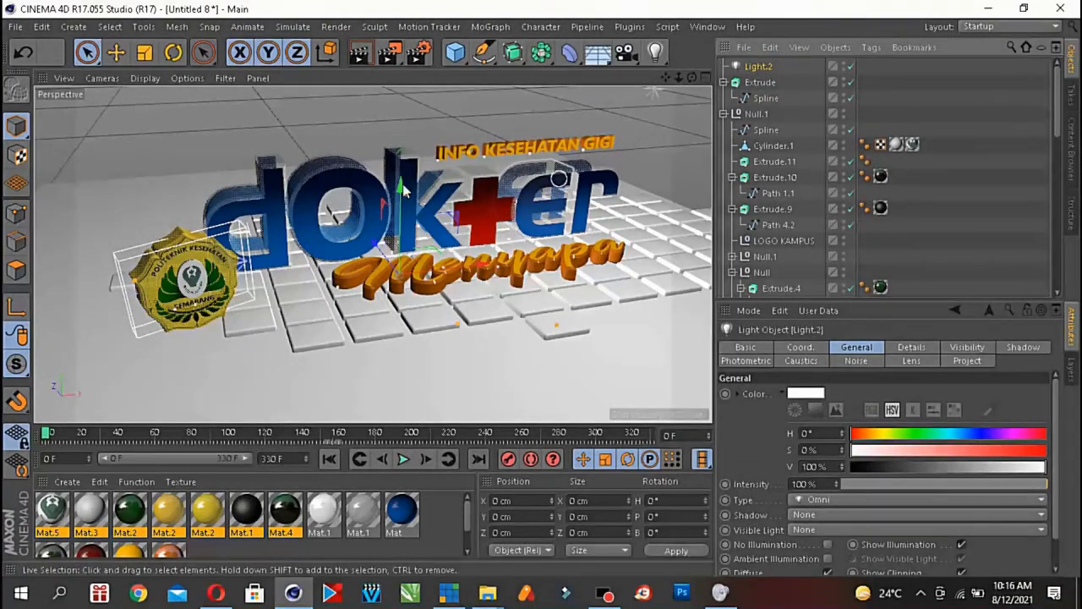
- Try the new omni light in front of the logo at about X 151, Y 316, Z -445 cm, and delete it
{"action": "left_click_drag", "start_coordinate": [401, 195], "coordinate": [407, 248]}
{"action": "left_click_drag", "start_coordinate": [476, 149], "coordinate": [389, 202]}
{"action": "left_click_drag", "start_coordinate": [496, 217], "coordinate": [654, 218]}
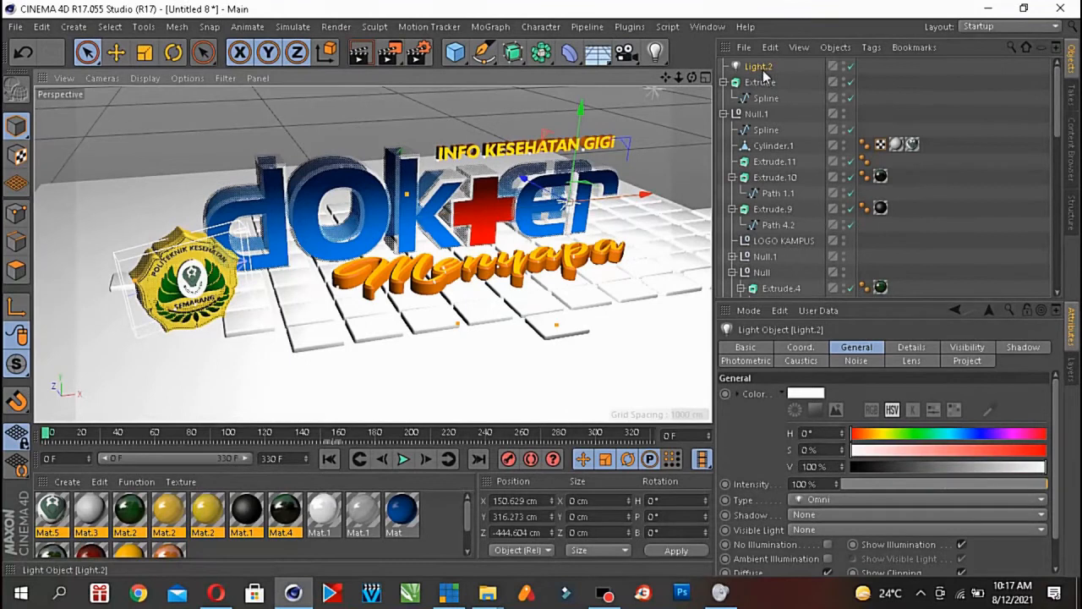
{"action": "key", "text": "Delete"}
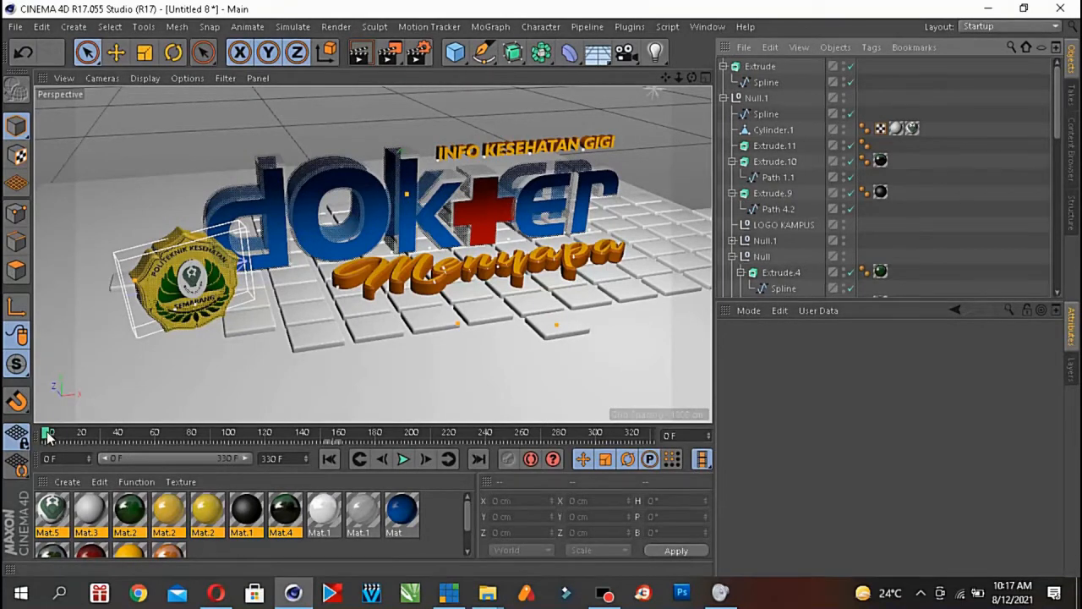
- Preview the logo scene at frames 14, 235, 251 and 97 of the animation
{"action": "left_click_drag", "start_coordinate": [49, 433], "coordinate": [71, 432]}
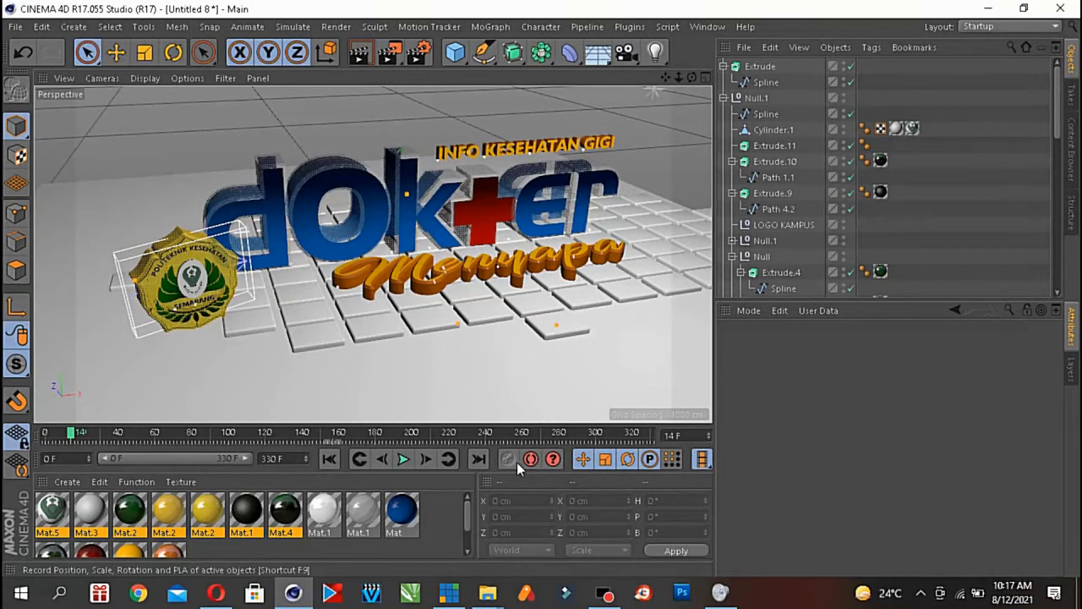
{"action": "left_click", "coordinate": [449, 434]}
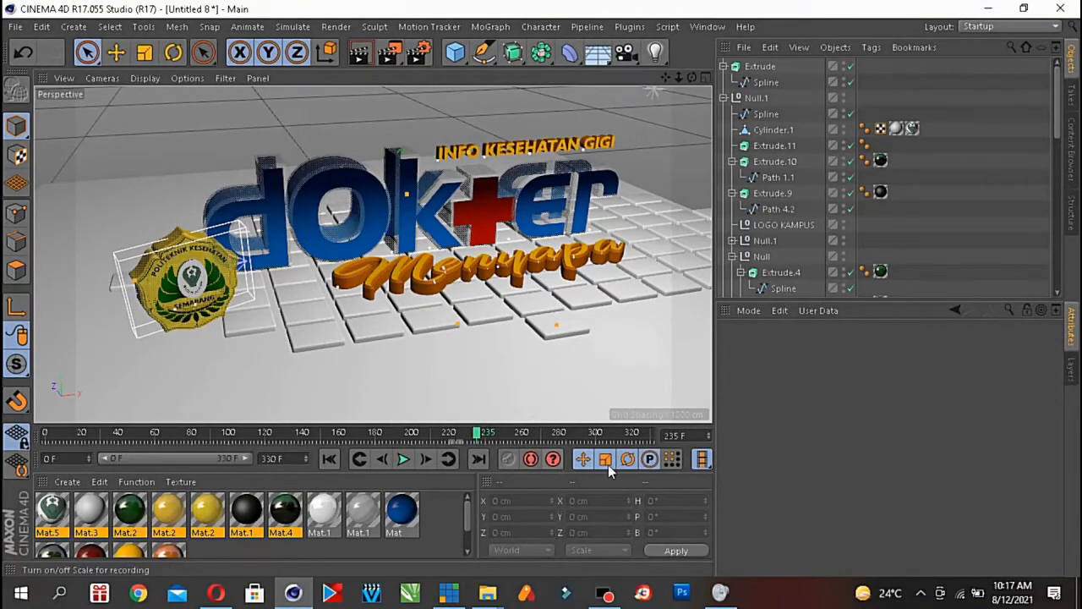
{"action": "left_click", "coordinate": [505, 437]}
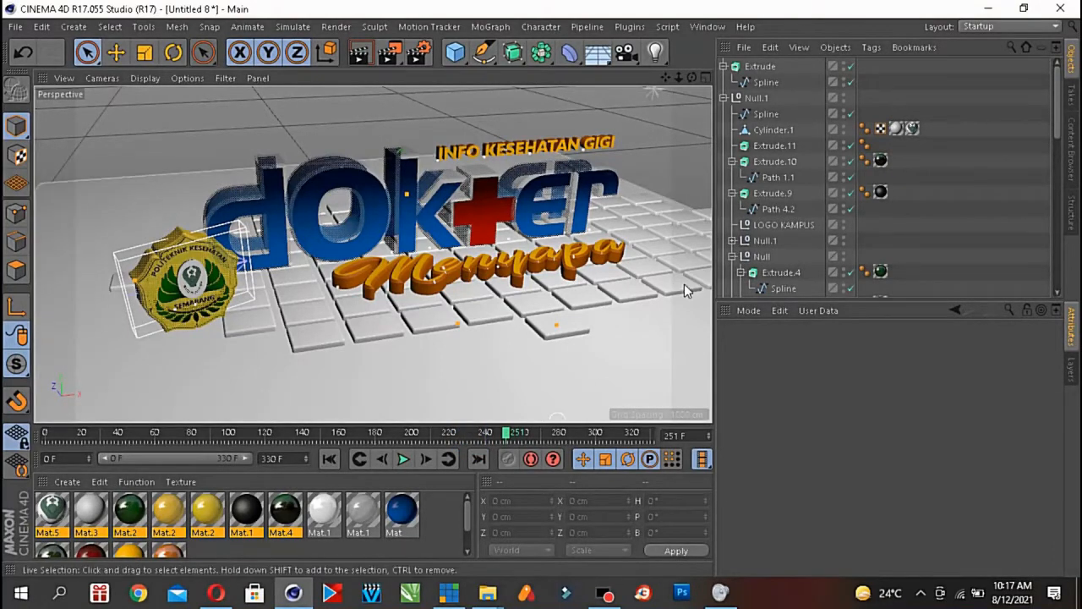
{"action": "left_click_drag", "start_coordinate": [507, 435], "coordinate": [225, 446]}
{"action": "left_click", "coordinate": [223, 440]}
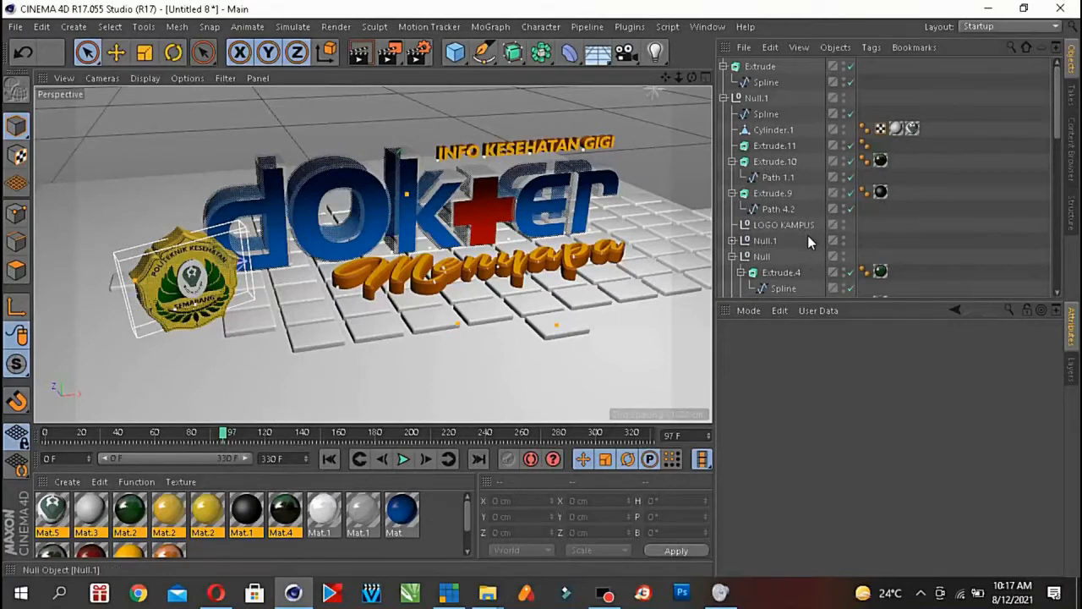
- Select the Camera object and return the animation to frame 0
{"action": "scroll", "coordinate": [790, 251], "scroll_direction": "down", "scroll_amount": 3}
{"action": "scroll", "coordinate": [790, 251], "scroll_direction": "down", "scroll_amount": 5}
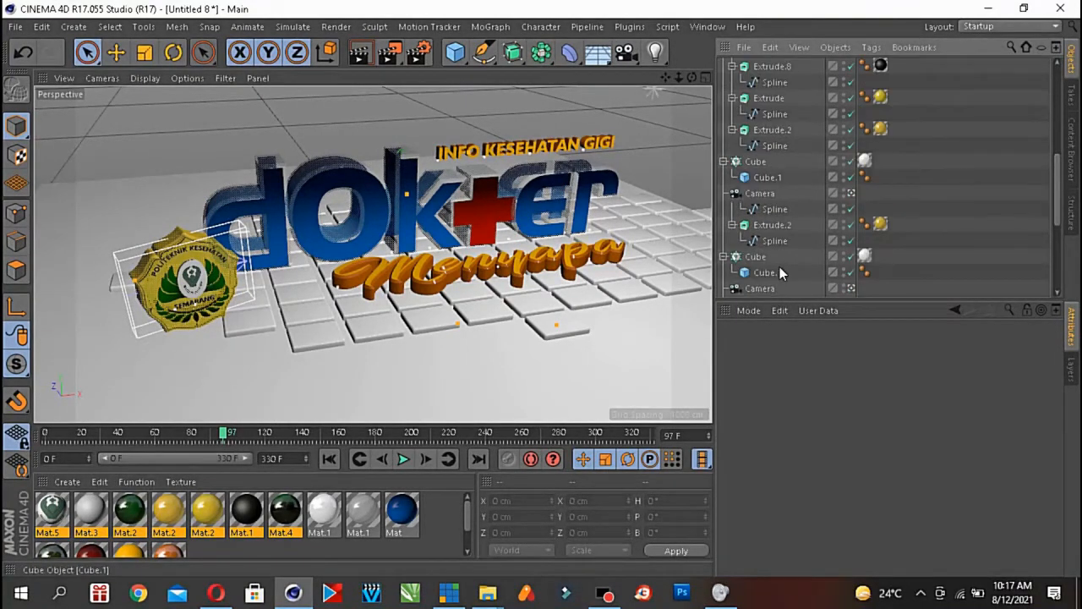
{"action": "left_click", "coordinate": [765, 193]}
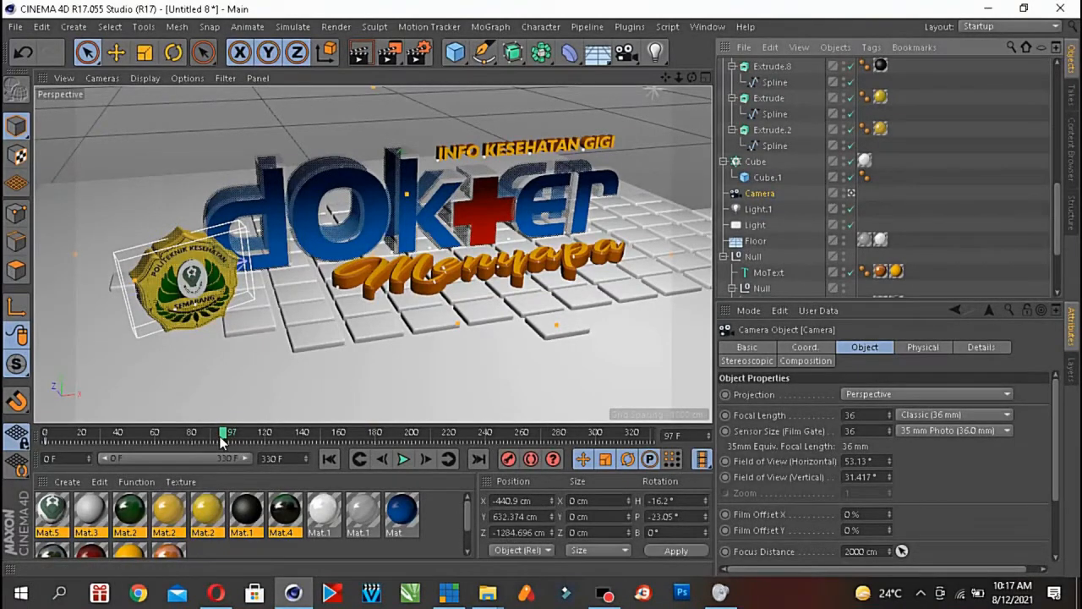
{"action": "left_click_drag", "start_coordinate": [224, 438], "coordinate": [48, 436]}
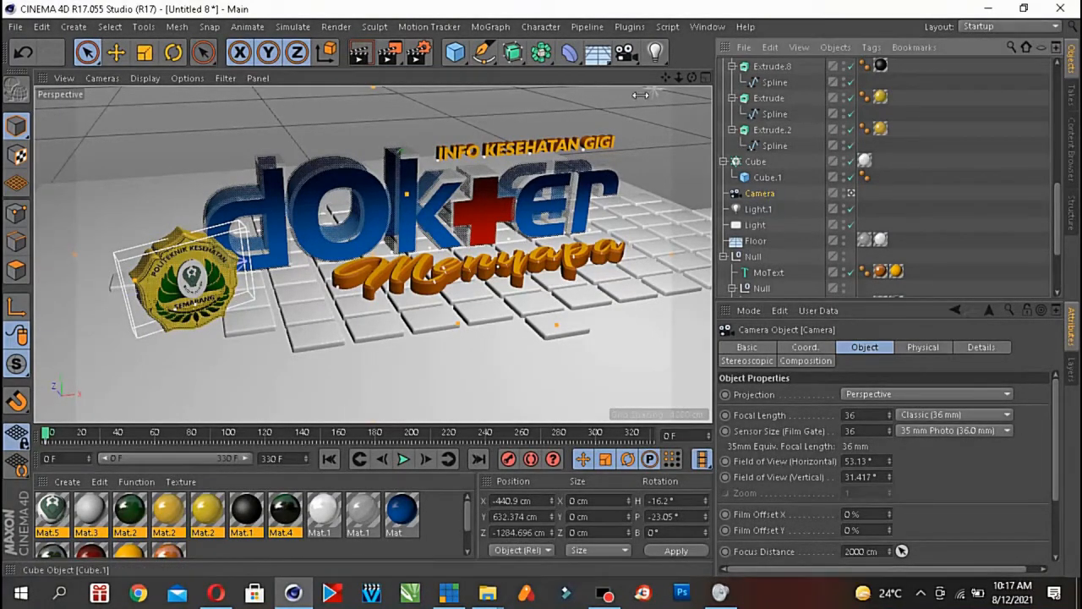
{"action": "left_click_drag", "start_coordinate": [665, 77], "coordinate": [663, 95]}
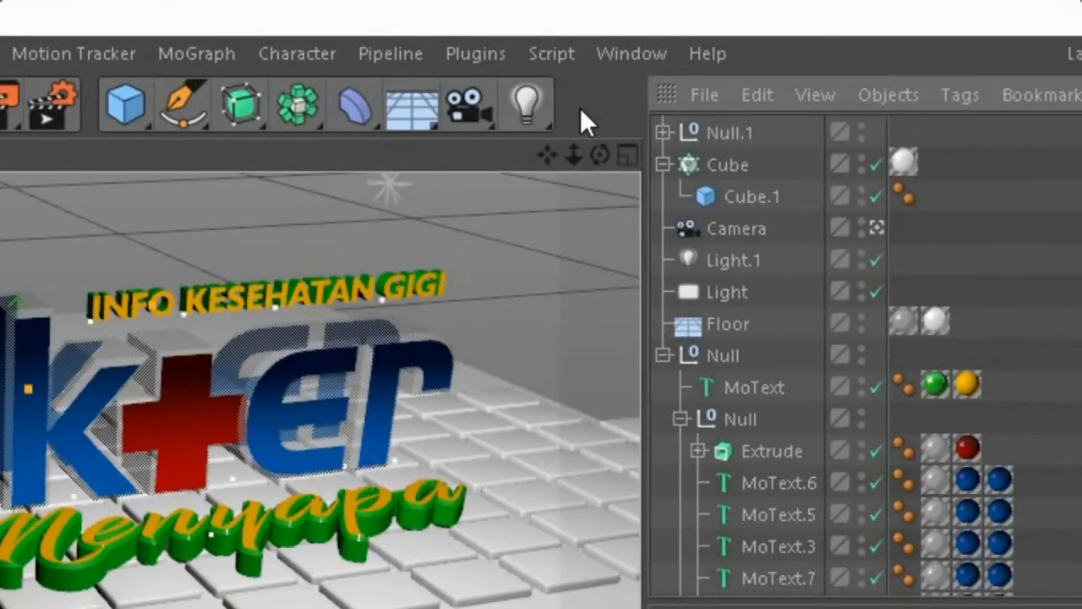
- Create a new empty project and add a Text spline to it
{"action": "left_click", "coordinate": [198, 118]}
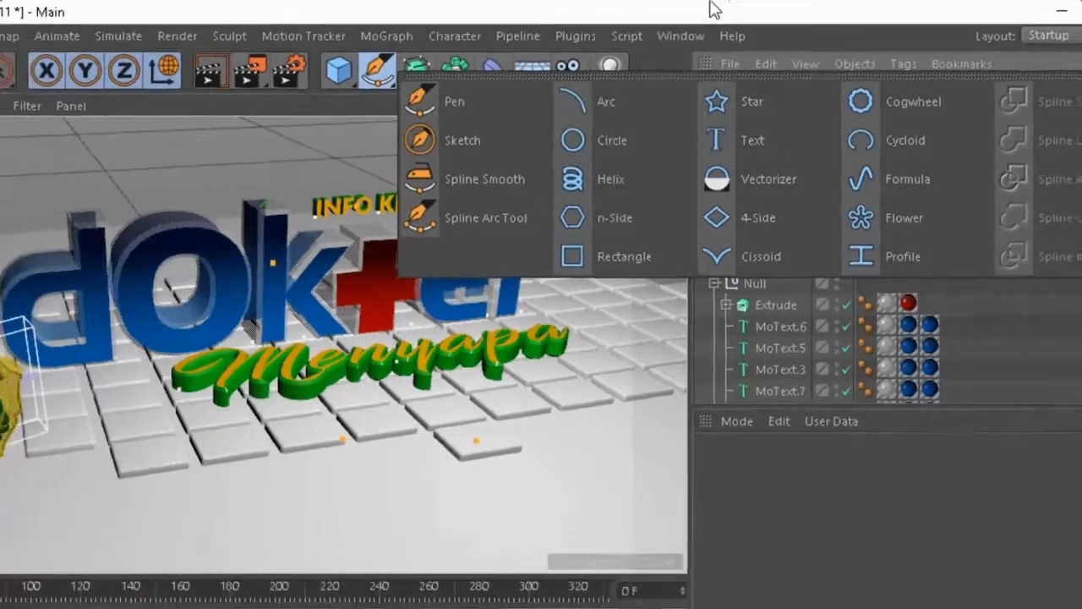
{"action": "left_click", "coordinate": [714, 10]}
{"action": "left_click", "coordinate": [16, 27]}
{"action": "left_click", "coordinate": [27, 51]}
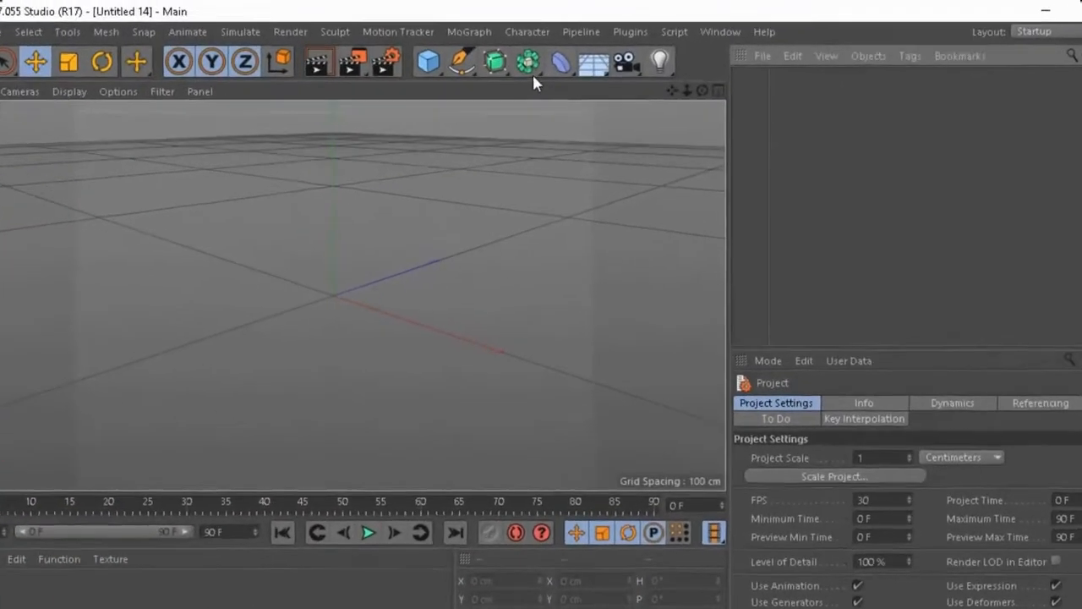
{"action": "left_click", "coordinate": [461, 61]}
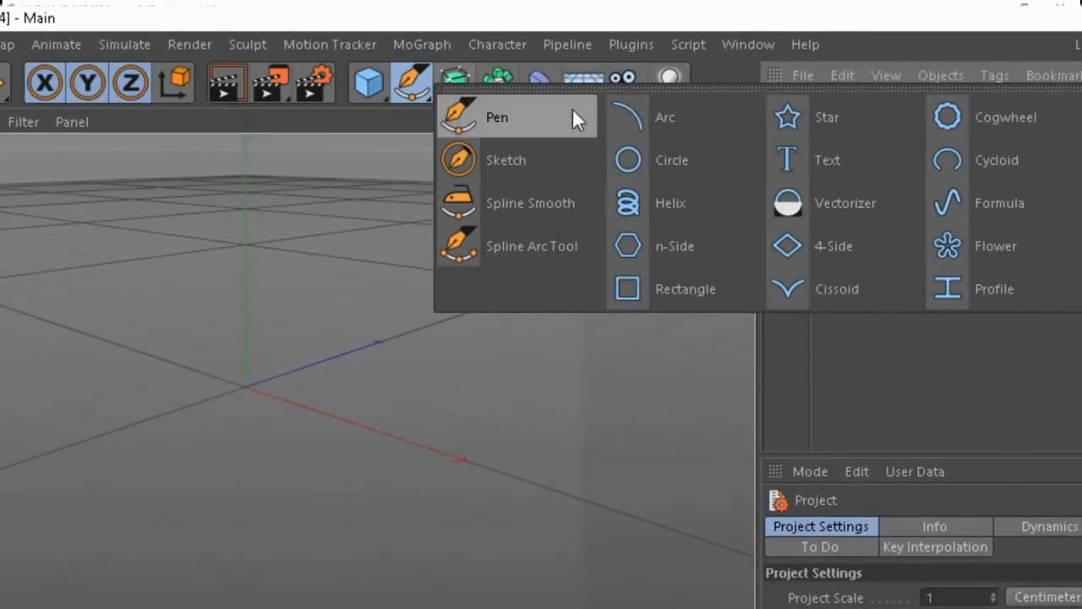
{"action": "left_click", "coordinate": [811, 159]}
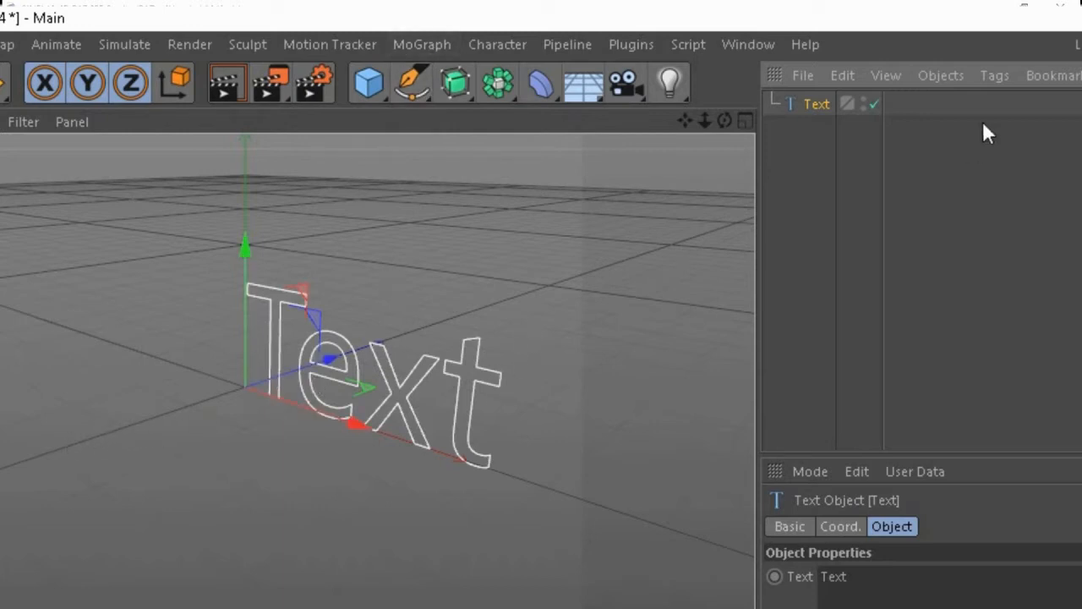
- Try a MoText object moved to about -213 cm on Z, in front of the Text spline, and delete it
{"action": "left_click", "coordinate": [422, 44]}
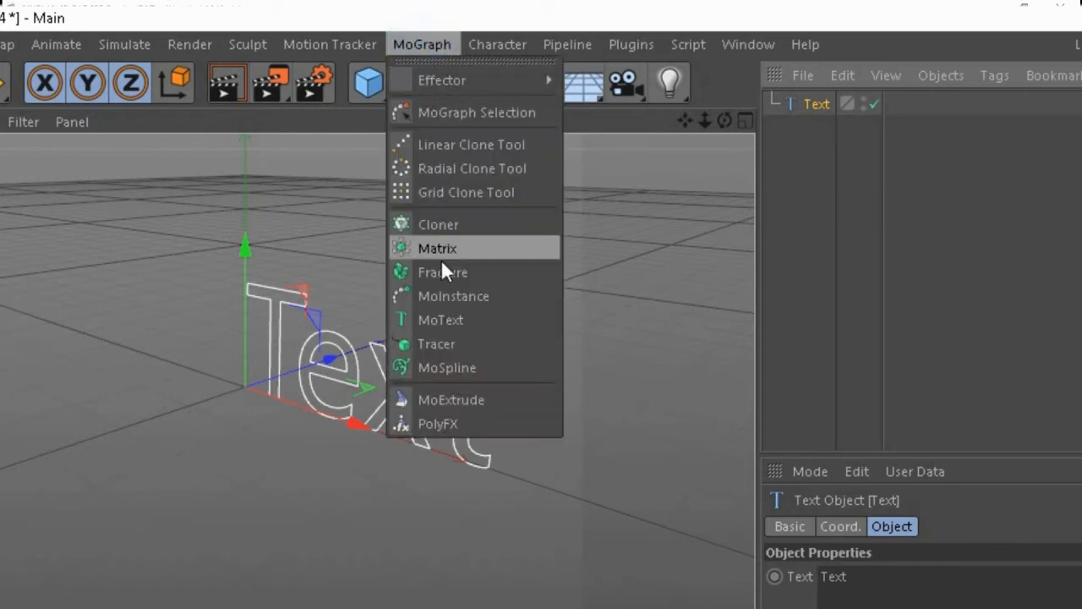
{"action": "left_click", "coordinate": [487, 318]}
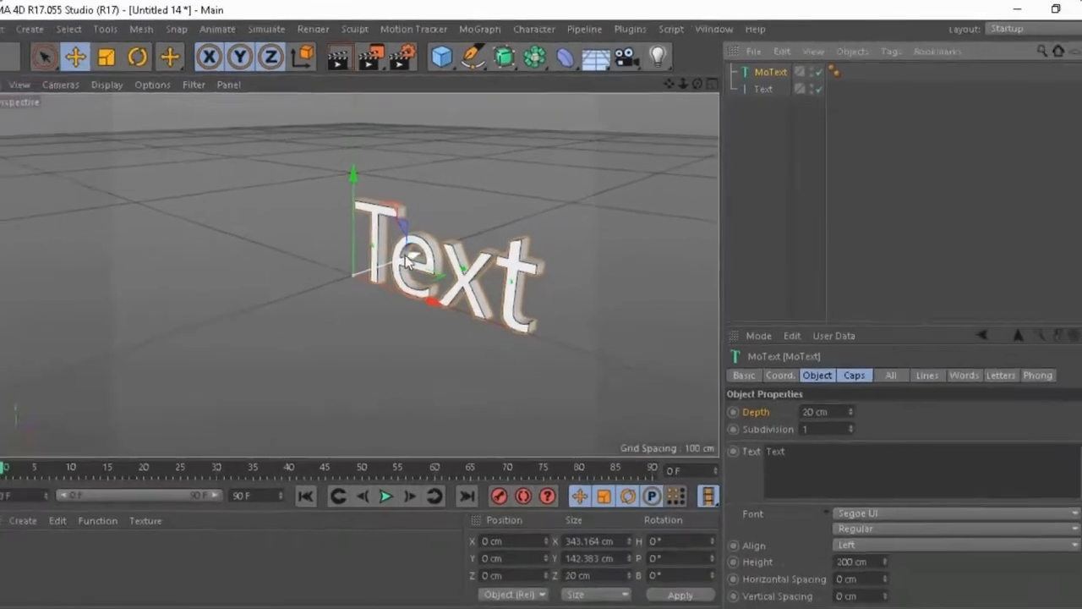
{"action": "left_click_drag", "start_coordinate": [405, 260], "coordinate": [347, 268]}
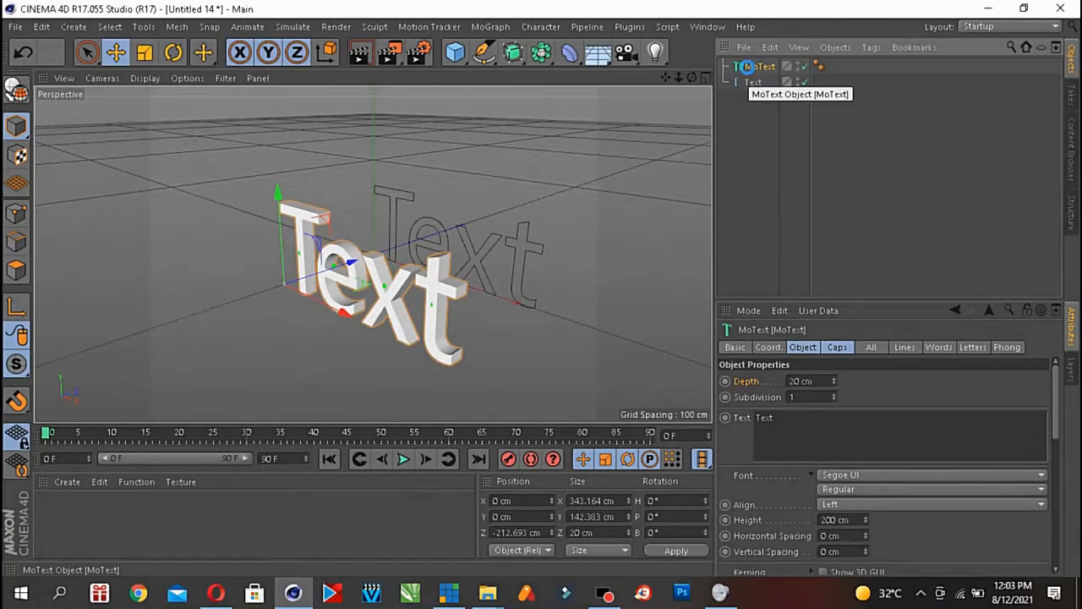
{"action": "key", "text": "Delete"}
- Move the Text spline to about -24 cm on X and set its alignment to Middle
{"action": "left_click", "coordinate": [753, 67]}
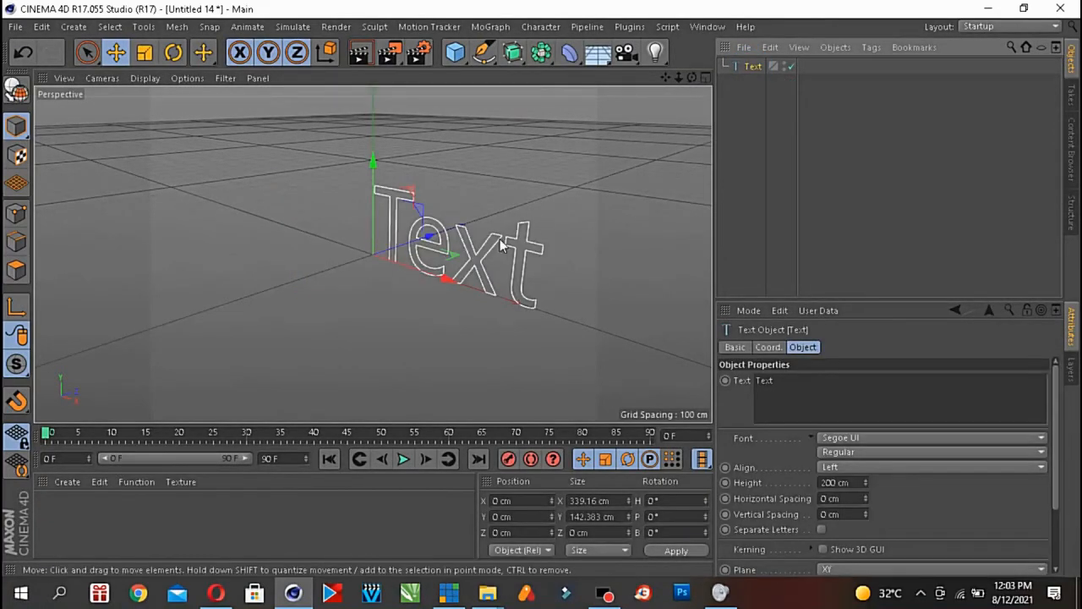
{"action": "mouse_move", "coordinate": [448, 279]}
{"action": "left_mouse_down"}
{"action": "mouse_move", "coordinate": [427, 270]}
{"action": "mouse_move", "coordinate": [427, 291]}
{"action": "mouse_move", "coordinate": [429, 268]}
{"action": "mouse_move", "coordinate": [438, 271]}
{"action": "left_mouse_up"}
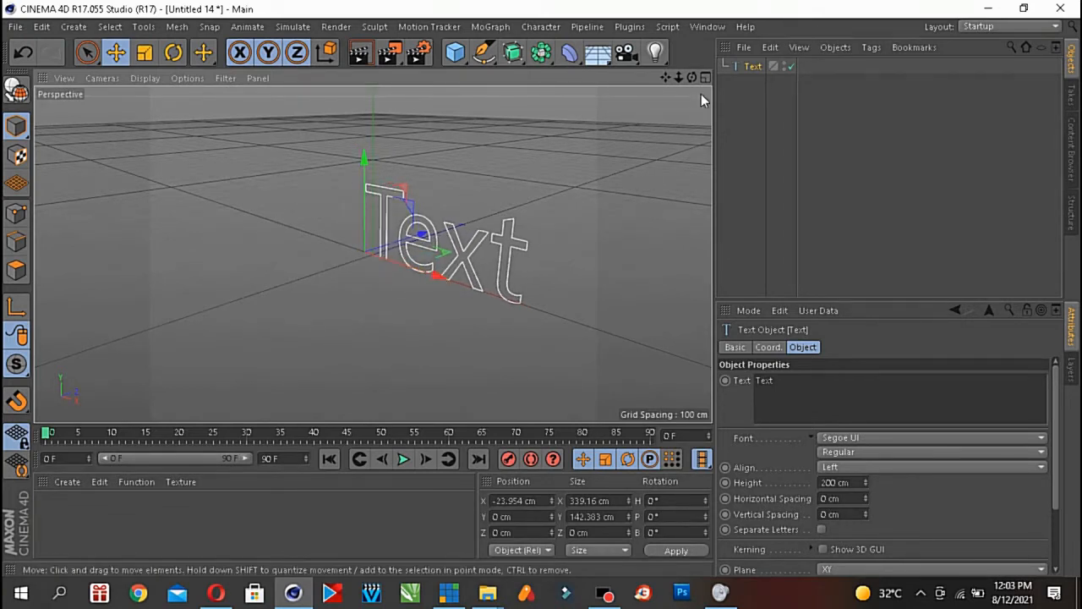
{"action": "left_click_drag", "start_coordinate": [541, 288], "coordinate": [543, 295], "text": "alt"}
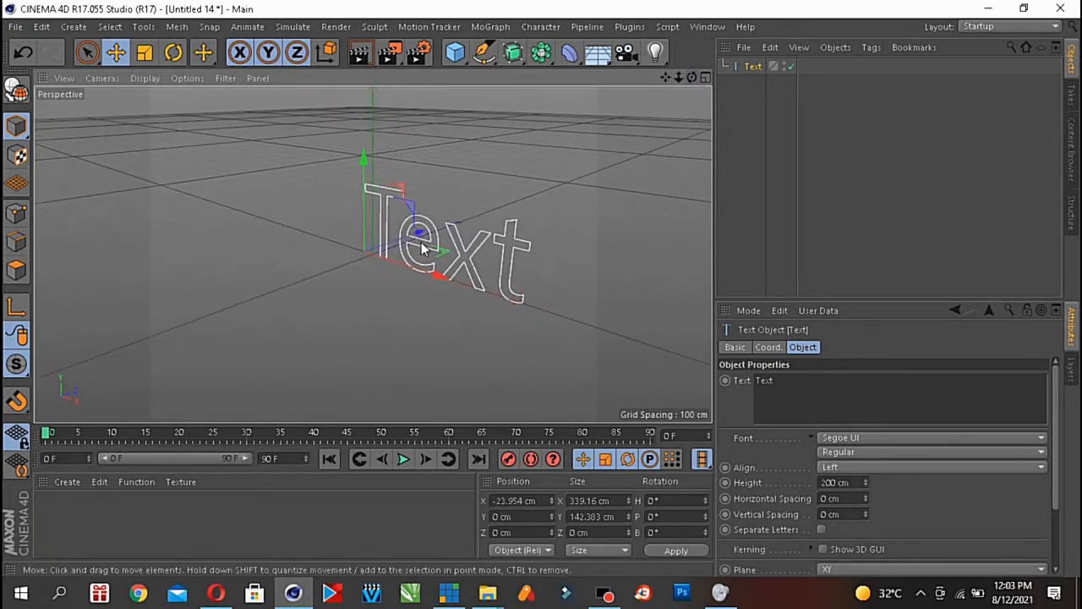
{"action": "left_click", "coordinate": [881, 468]}
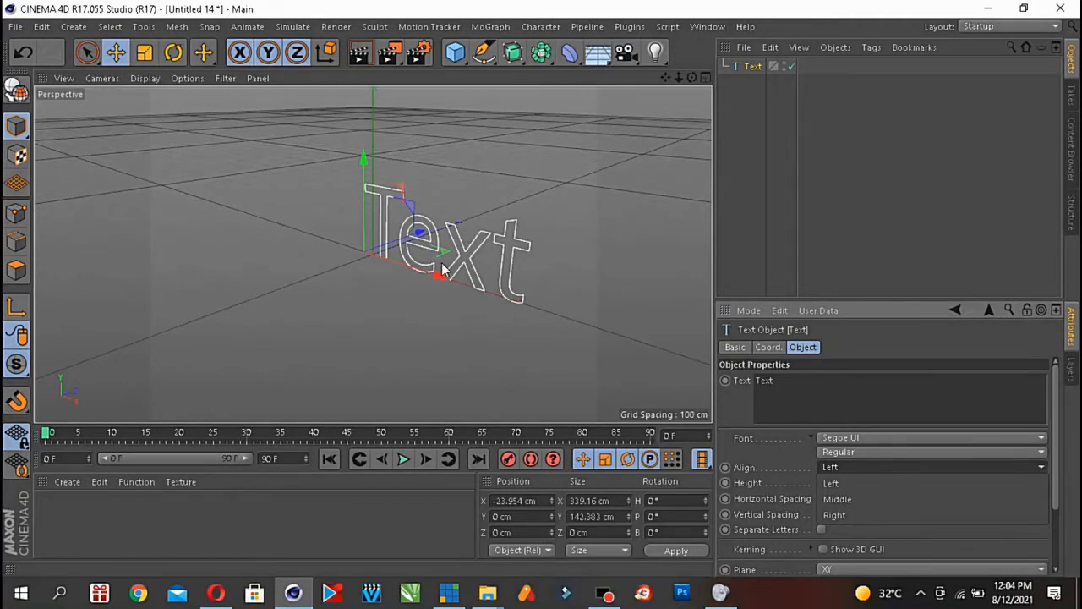
{"action": "left_click", "coordinate": [863, 497]}
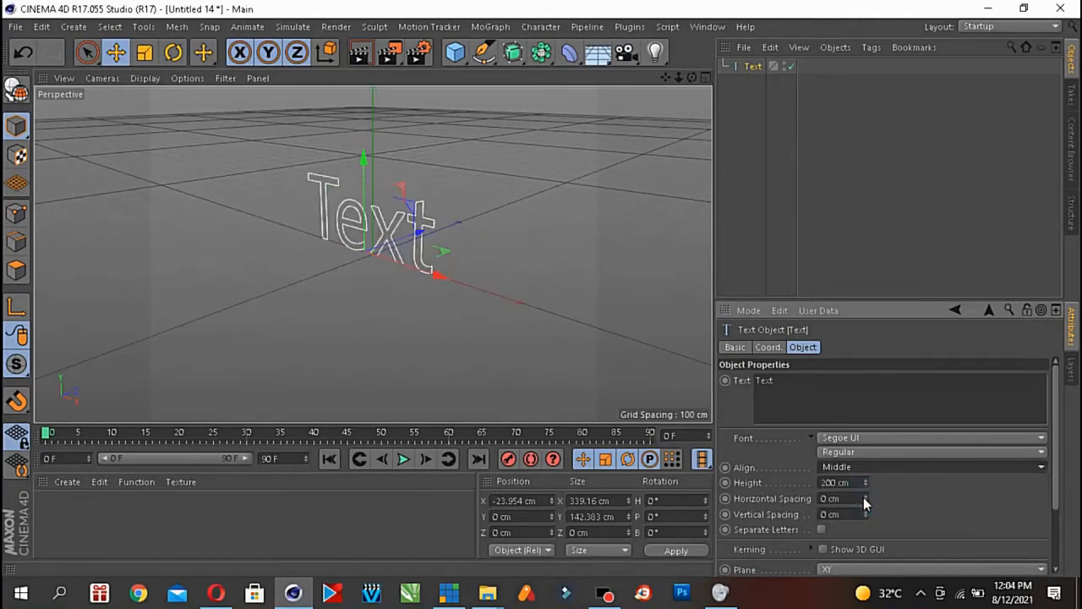
- Move the Text spline to about 120 cm on X and set its alignment to Right
{"action": "left_click_drag", "start_coordinate": [444, 275], "coordinate": [499, 308]}
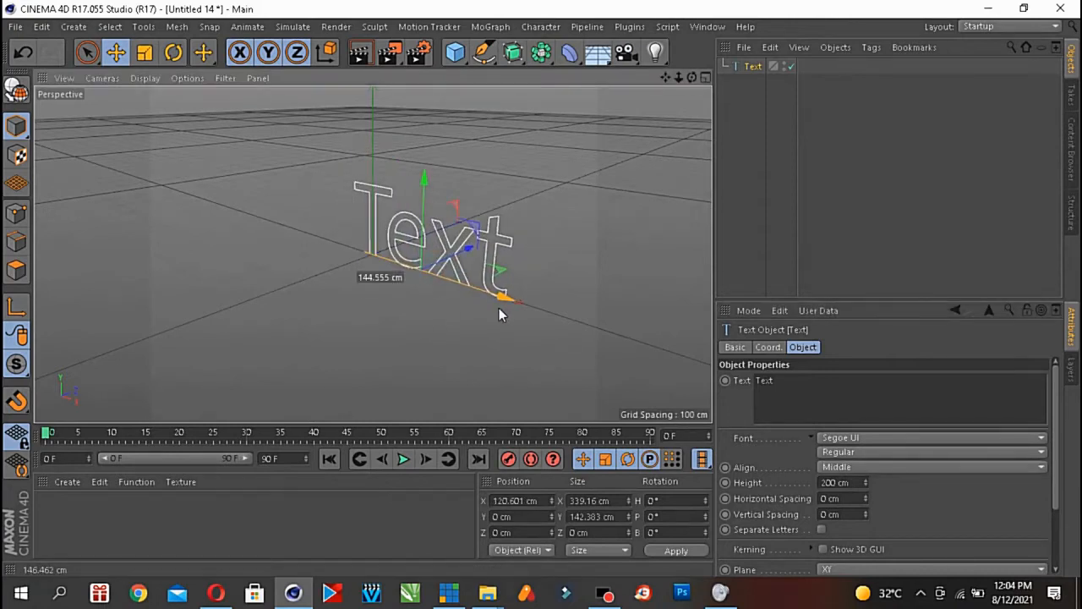
{"action": "left_click", "coordinate": [882, 468]}
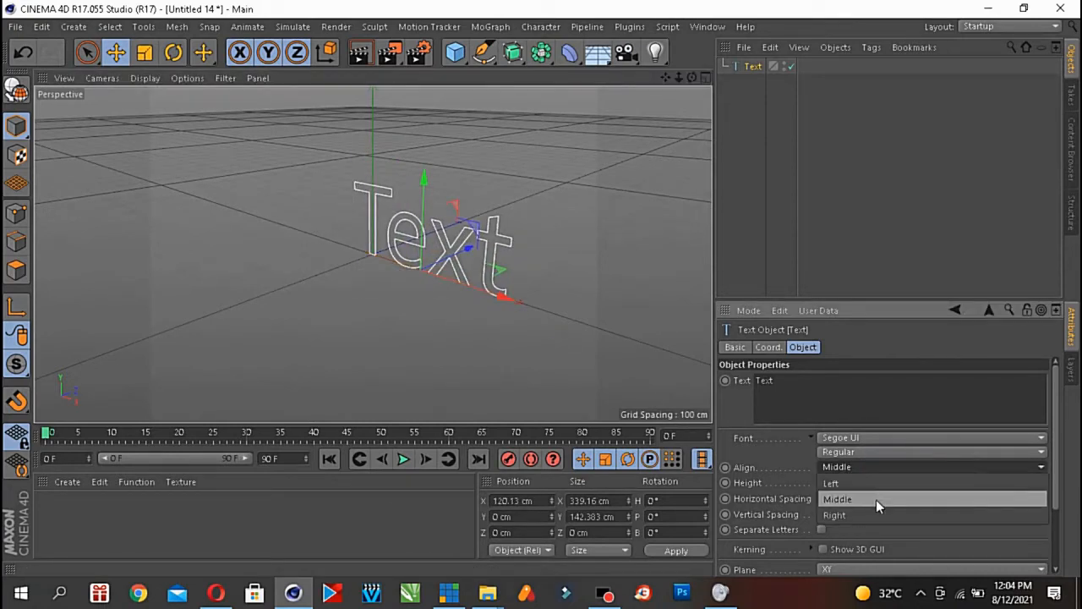
{"action": "left_click", "coordinate": [873, 517]}
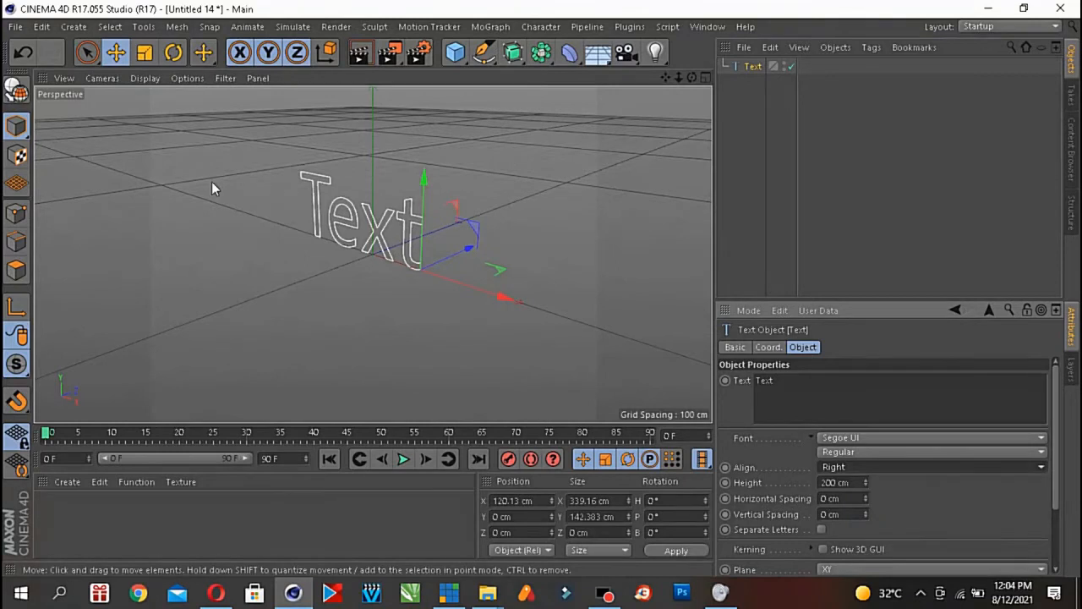
- Try rotating the right-aligned Text spline about its origin and undo the rotation
{"action": "left_click", "coordinate": [172, 54]}
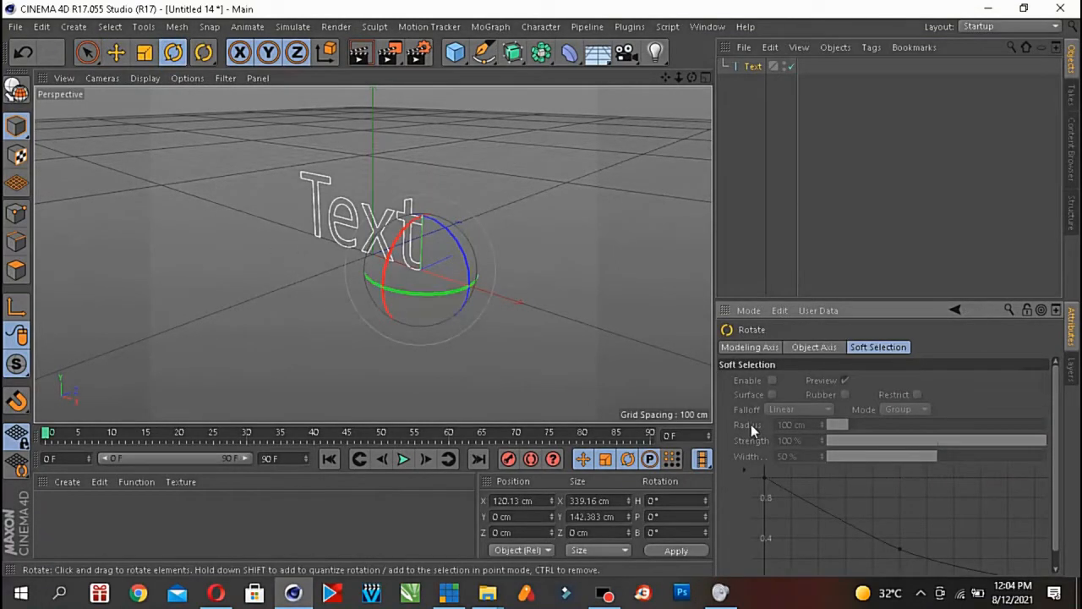
{"action": "left_click_drag", "start_coordinate": [398, 293], "coordinate": [386, 271]}
{"action": "left_click", "coordinate": [23, 54]}
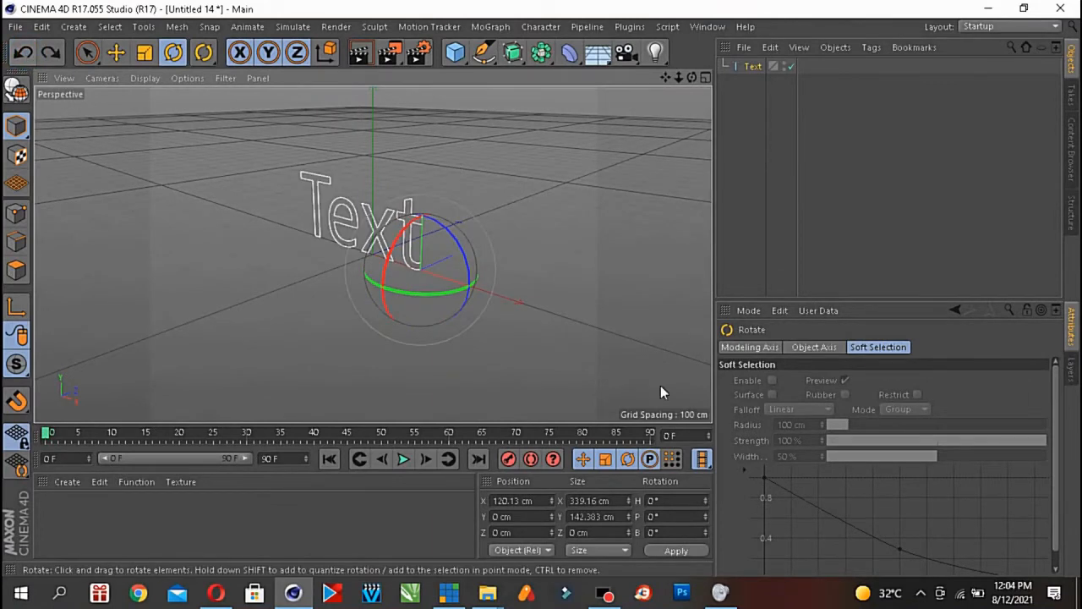
- Set the Text spline's alignment to Middle and rotate its heading to about 359°
{"action": "left_click", "coordinate": [753, 66]}
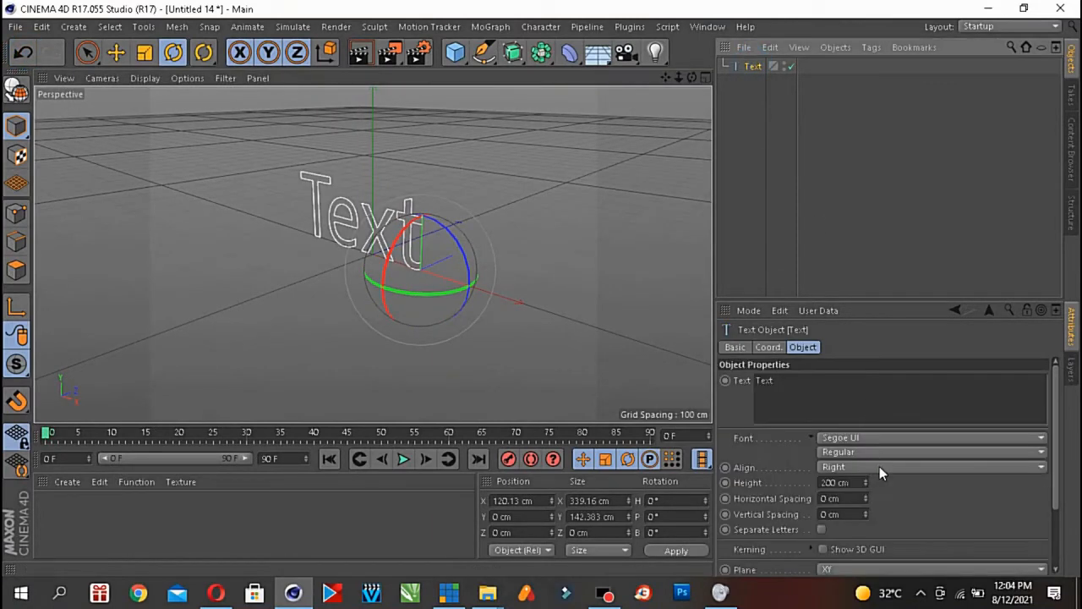
{"action": "left_click", "coordinate": [882, 468]}
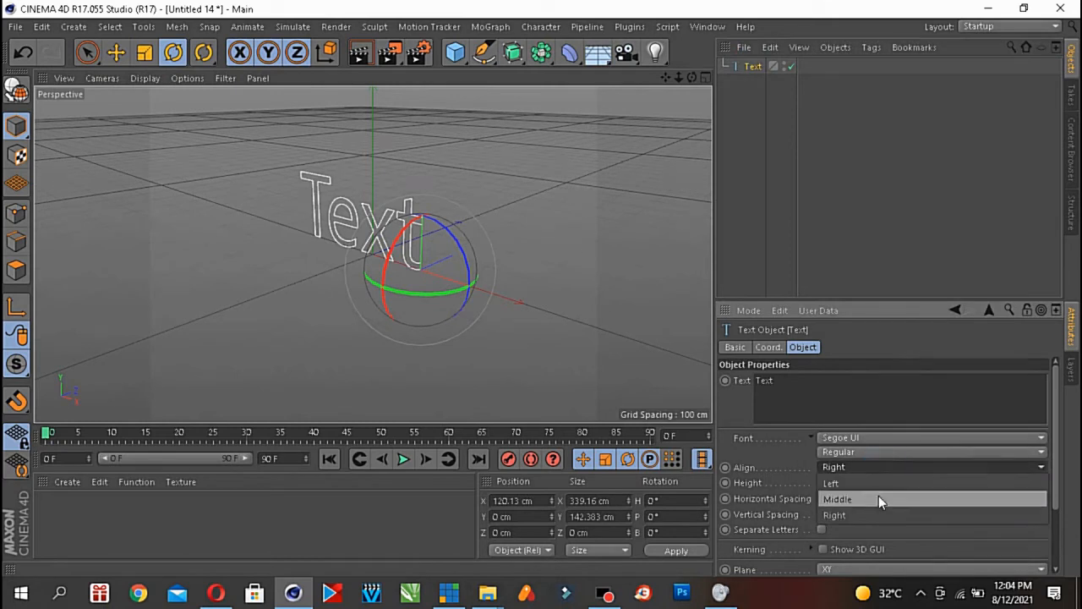
{"action": "left_click", "coordinate": [878, 498]}
{"action": "left_click_drag", "start_coordinate": [408, 292], "coordinate": [448, 292]}
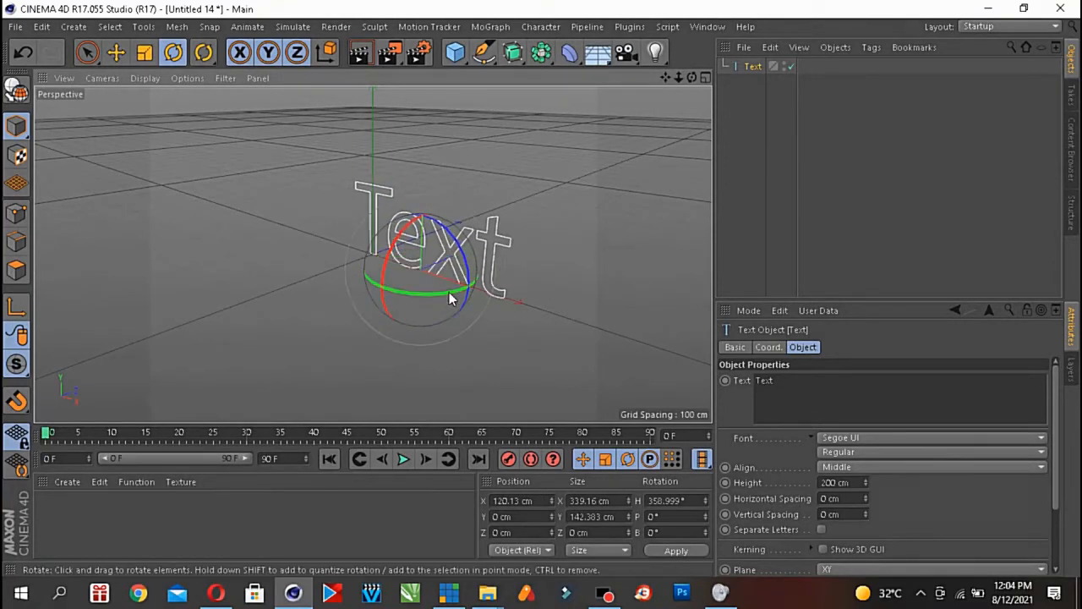
{"action": "left_click", "coordinate": [752, 67]}
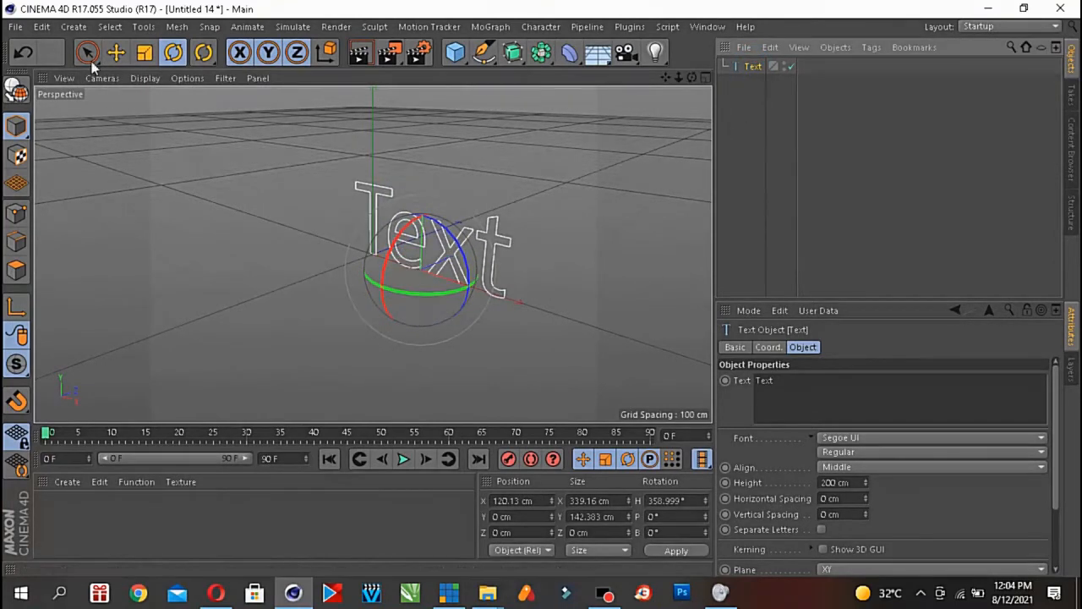
- Replace the Text spline's content with ONLINE and move it to about -20 cm on X with the Live Selection tool
{"action": "left_click", "coordinate": [88, 57]}
{"action": "left_click", "coordinate": [751, 66]}
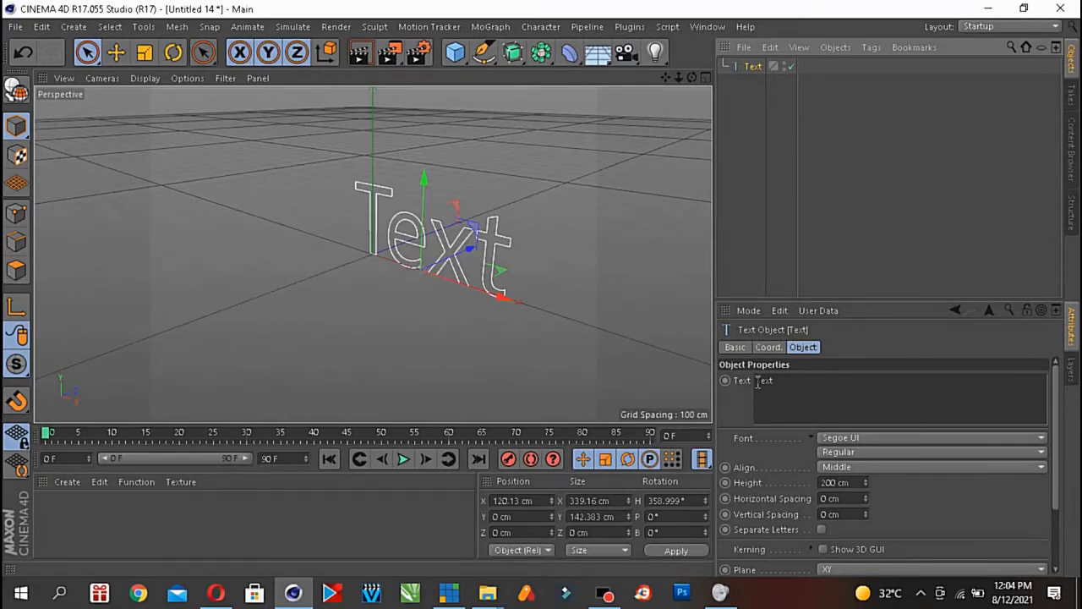
{"action": "left_click_drag", "start_coordinate": [804, 385], "coordinate": [745, 386]}
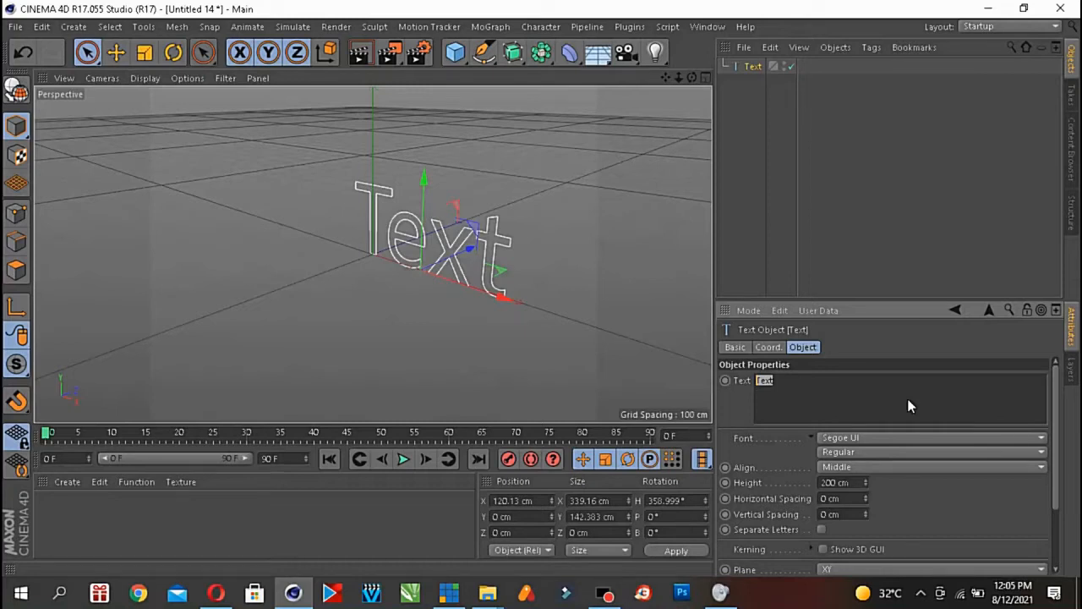
{"action": "type", "text": "ONLINE"}
{"action": "left_click", "coordinate": [897, 348]}
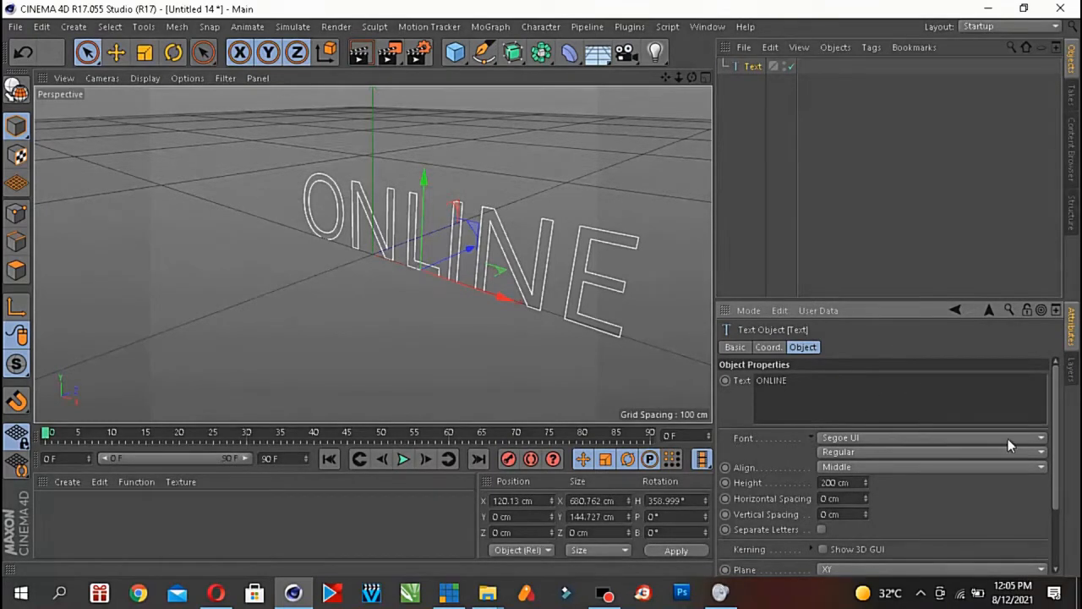
{"action": "left_click_drag", "start_coordinate": [506, 296], "coordinate": [439, 273]}
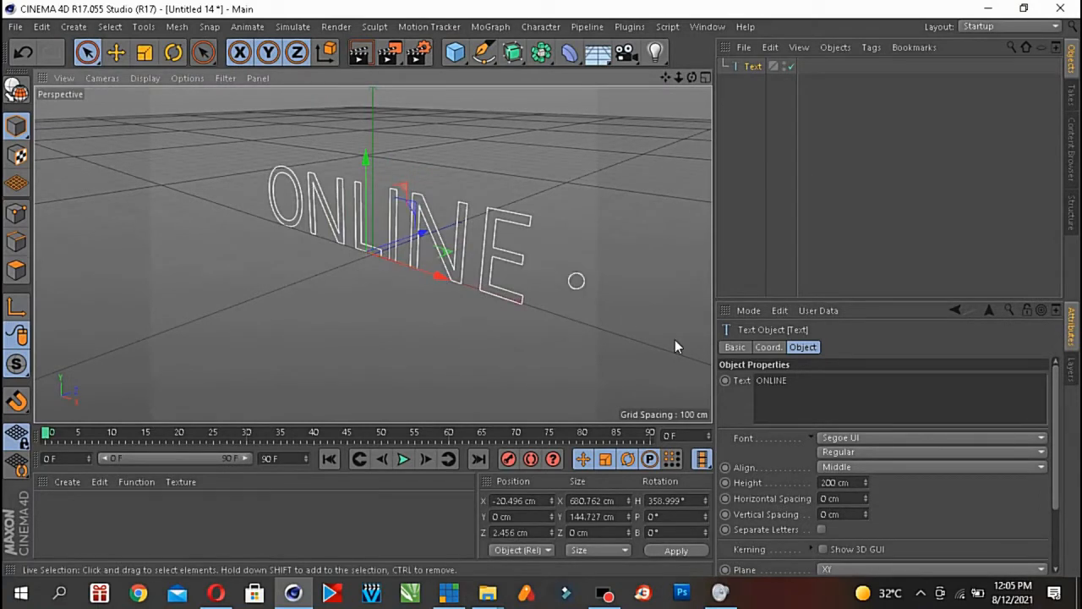
- Set the ONLINE text's font to Komikazoom
{"action": "left_click", "coordinate": [1043, 439]}
{"action": "scroll", "coordinate": [825, 105], "scroll_direction": "up", "scroll_amount": 10}
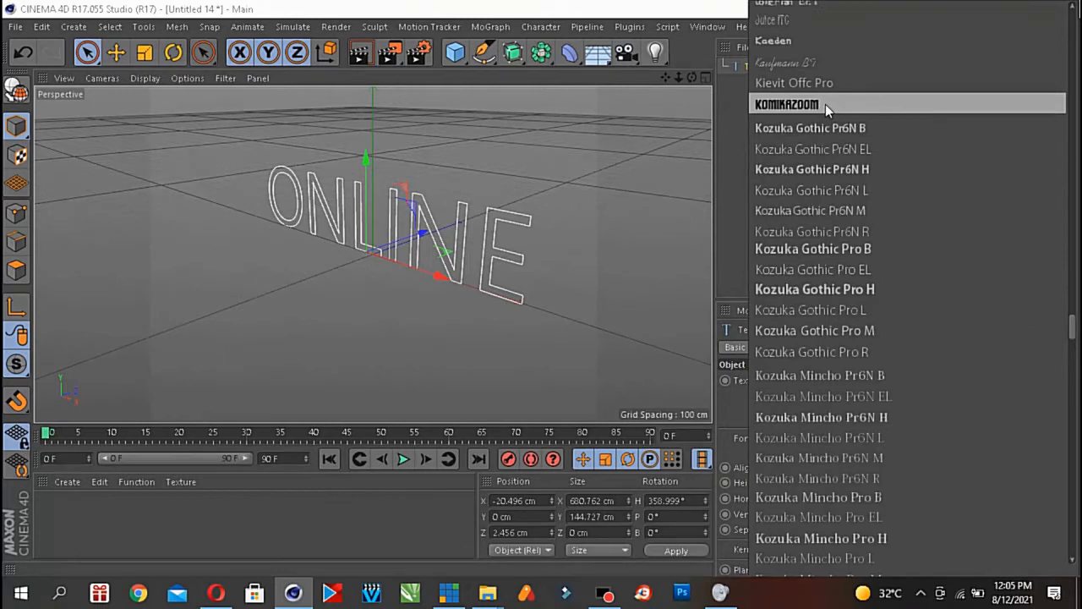
{"action": "left_click", "coordinate": [825, 105]}
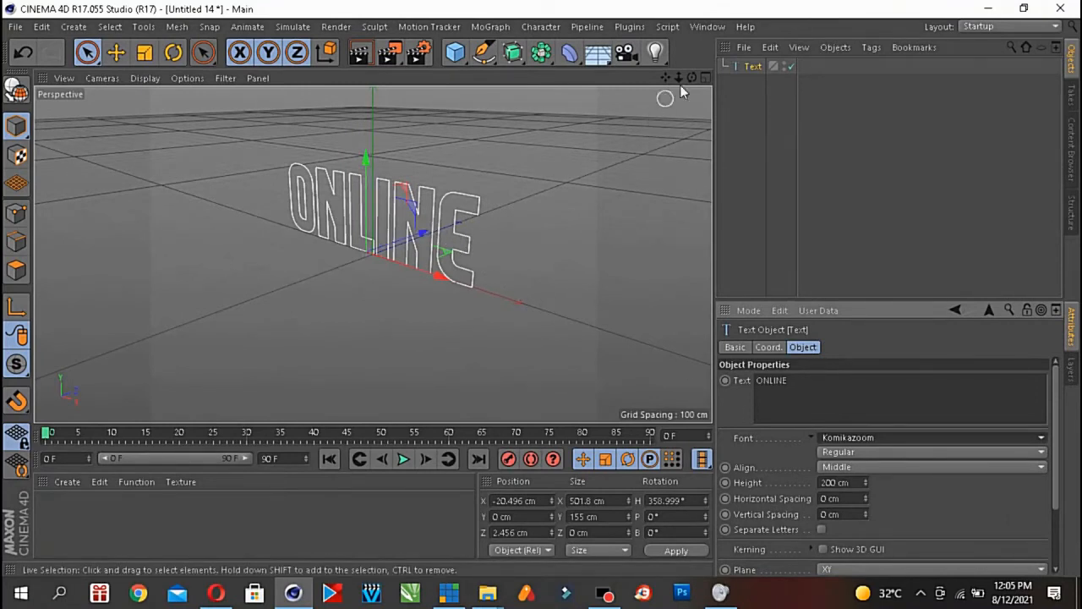
{"action": "left_click_drag", "start_coordinate": [694, 80], "coordinate": [241, 277]}
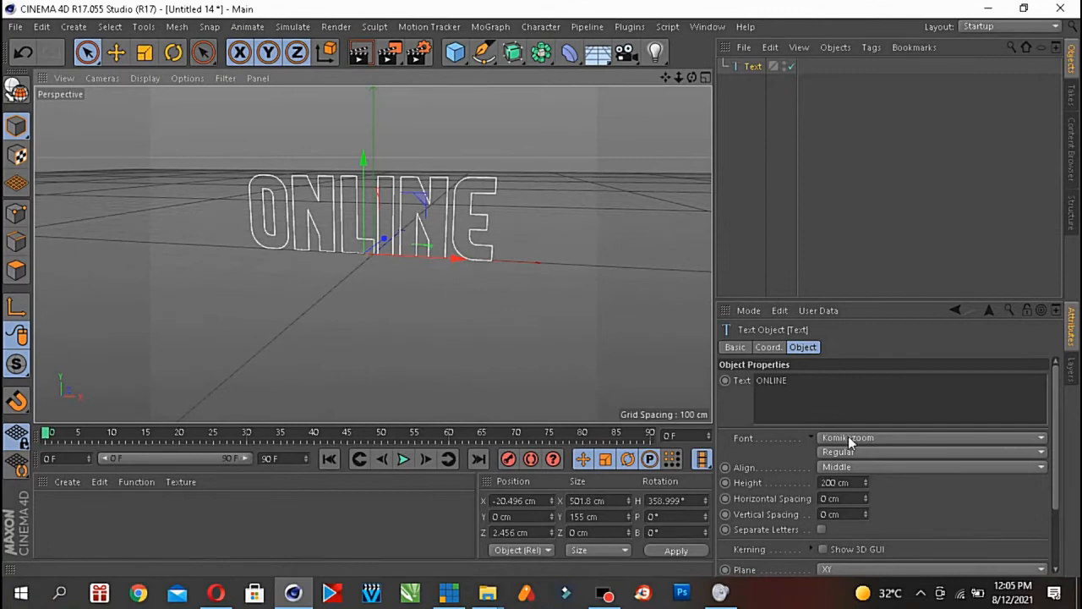
{"action": "left_click", "coordinate": [893, 449]}
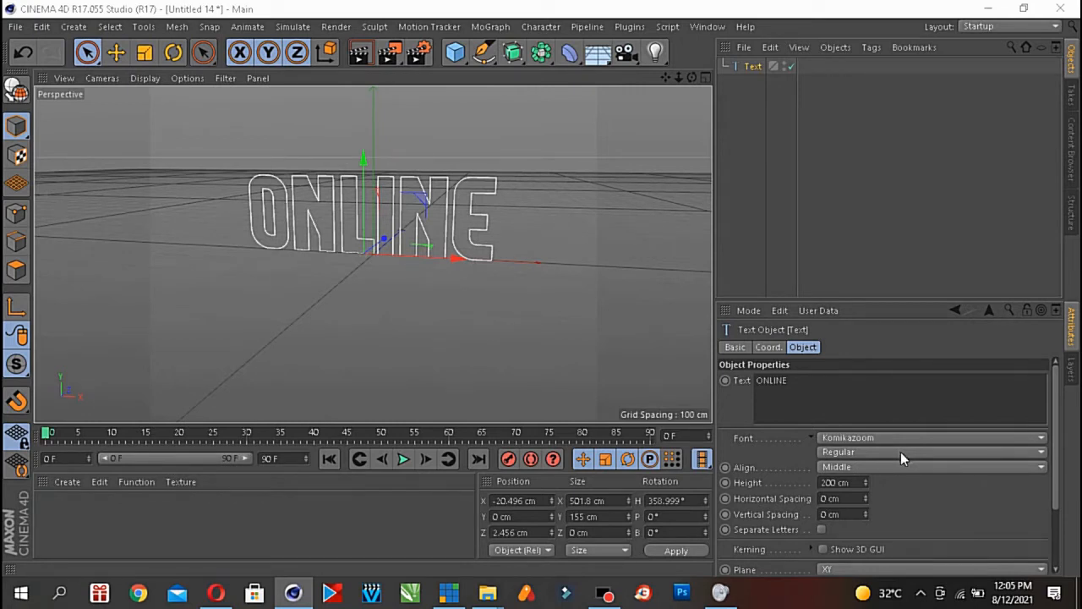
{"action": "left_click", "coordinate": [899, 450]}
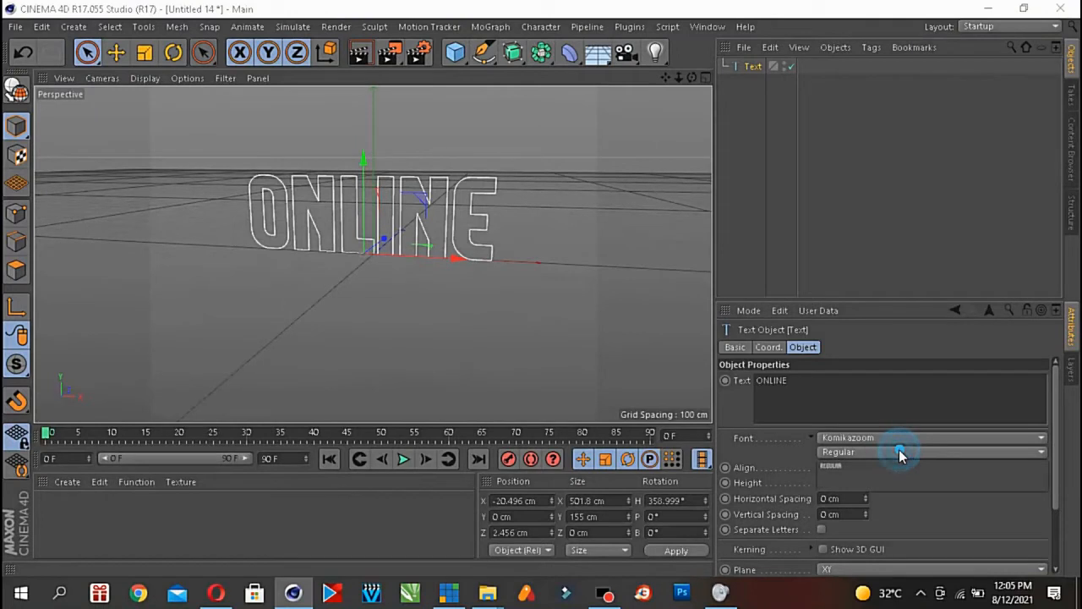
{"action": "left_click", "coordinate": [898, 449]}
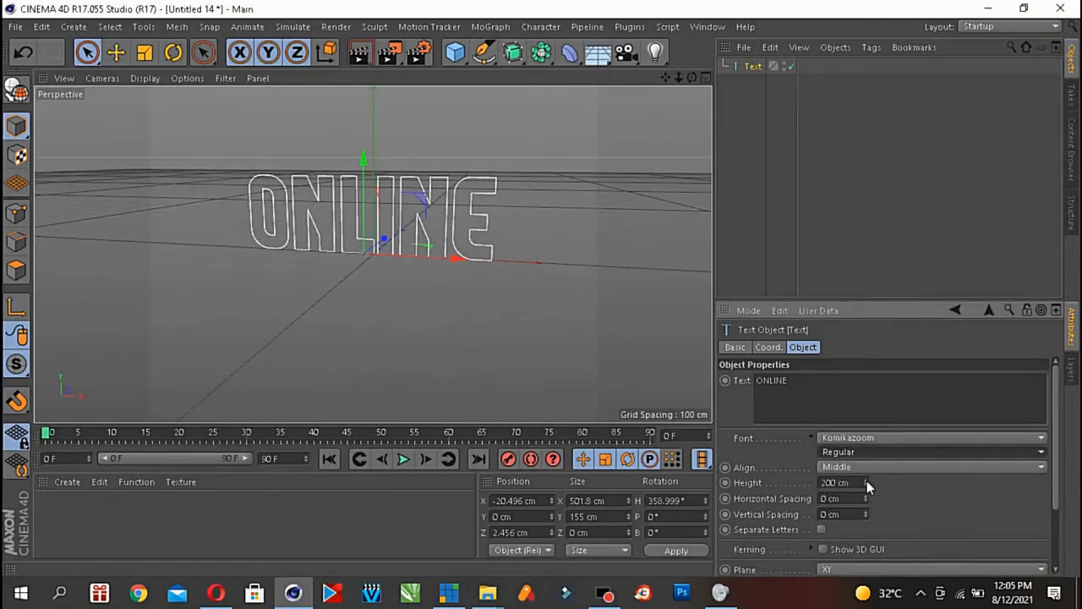
{"action": "left_click", "coordinate": [868, 466]}
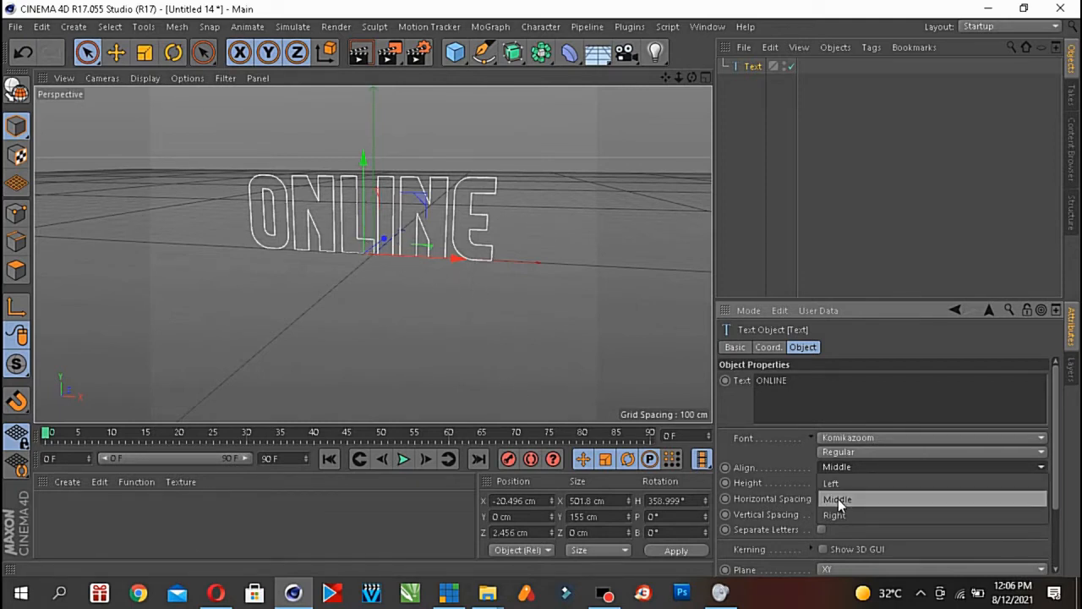
{"action": "left_click", "coordinate": [910, 535]}
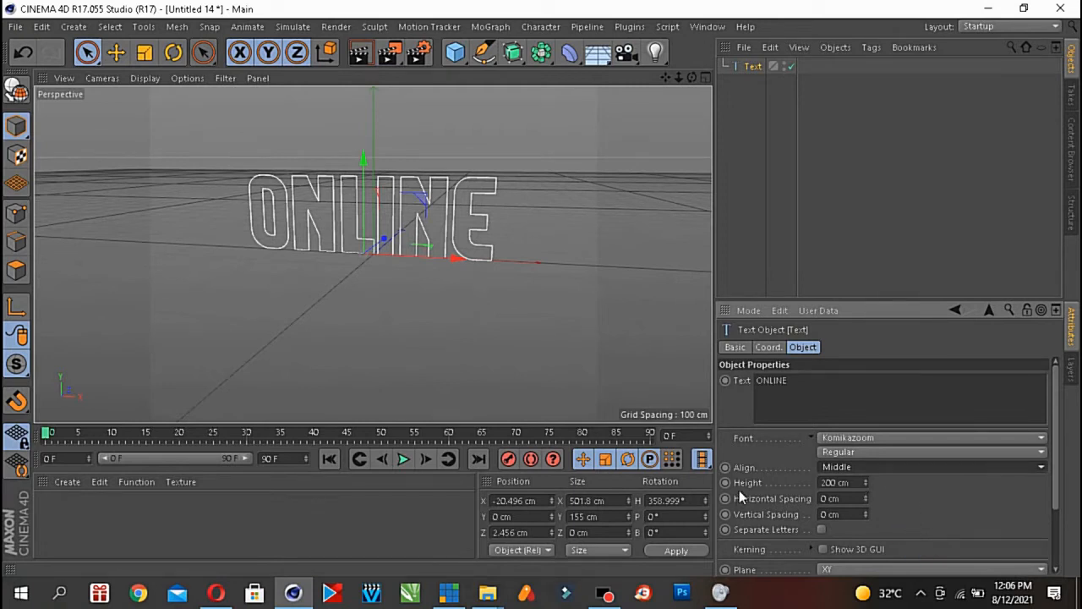
- Try text heights of 300 cm and 100 cm on the ONLINE text
{"action": "left_click", "coordinate": [852, 483]}
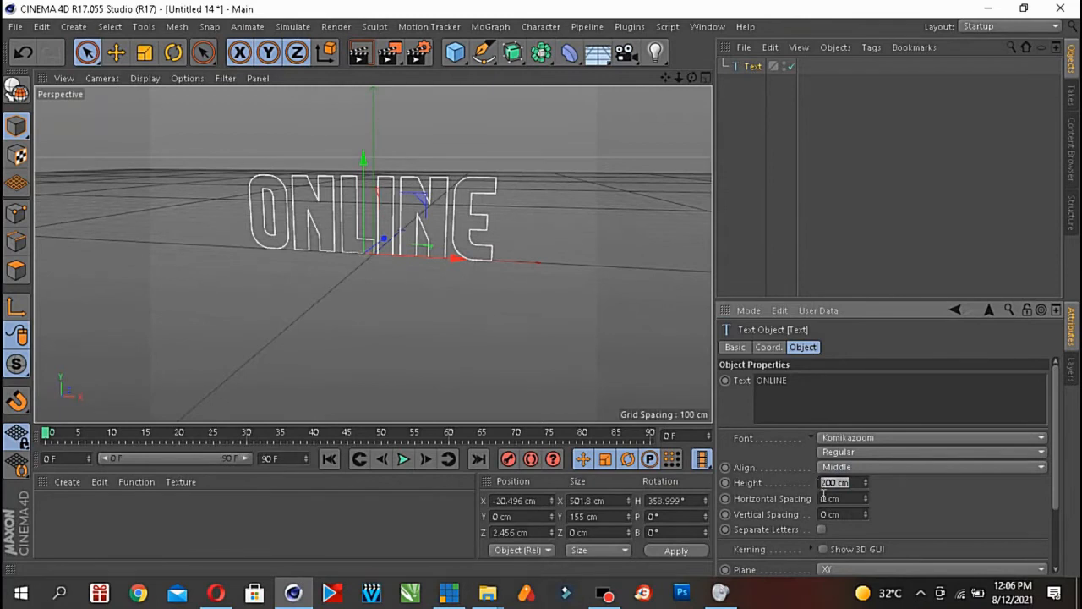
{"action": "type", "text": "300"}
{"action": "left_click", "coordinate": [920, 507]}
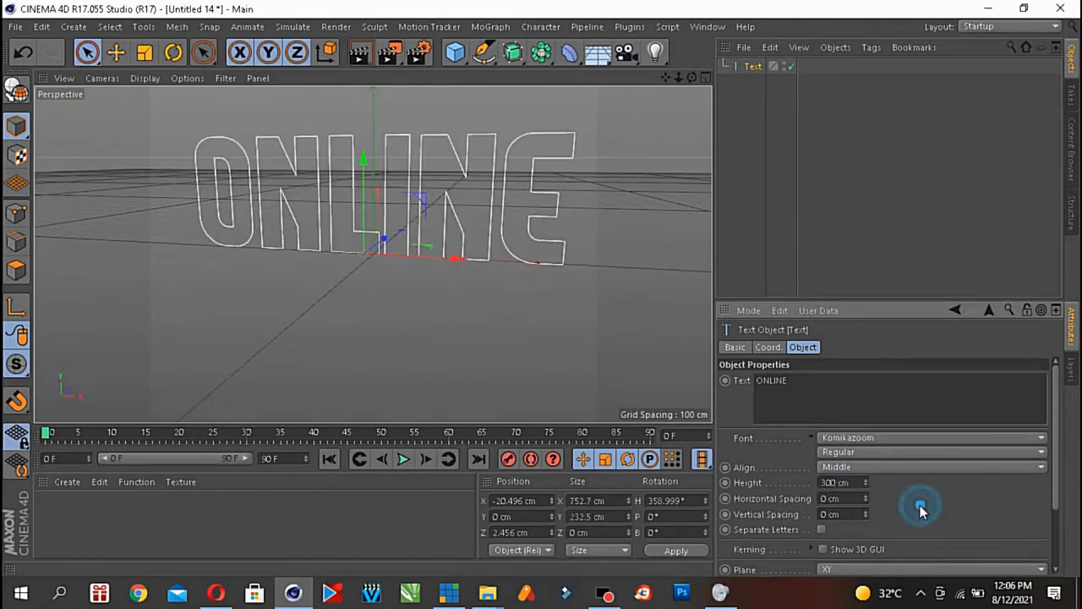
{"action": "left_click", "coordinate": [850, 482]}
{"action": "type", "text": "100"}
{"action": "key", "text": "Return"}
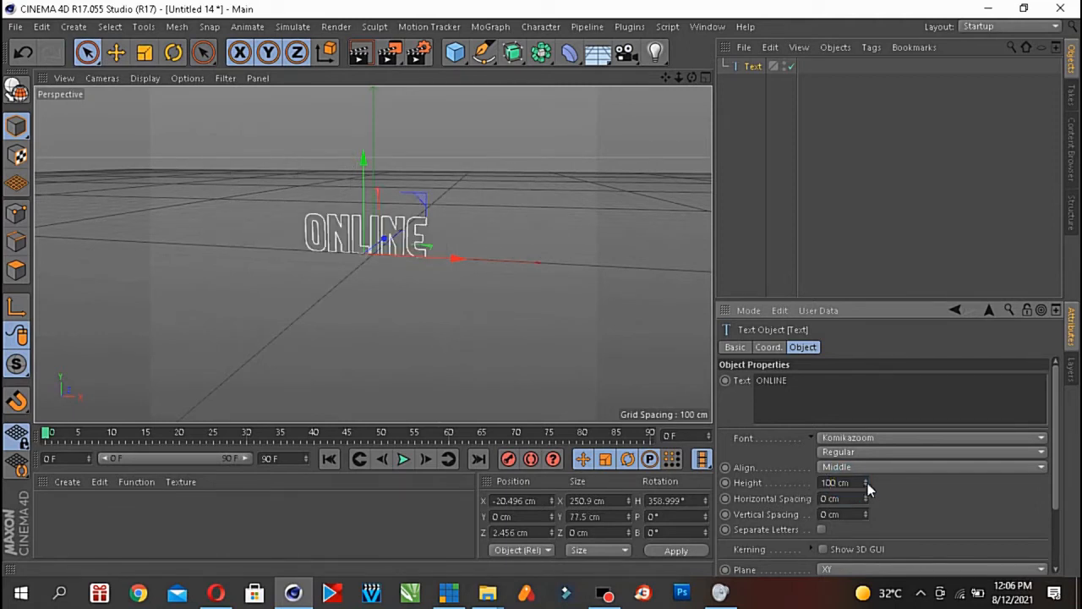
- Set the ONLINE text's height to 220 cm and its horizontal spacing to 17 cm
{"action": "left_click_drag", "start_coordinate": [866, 481], "coordinate": [933, 478]}
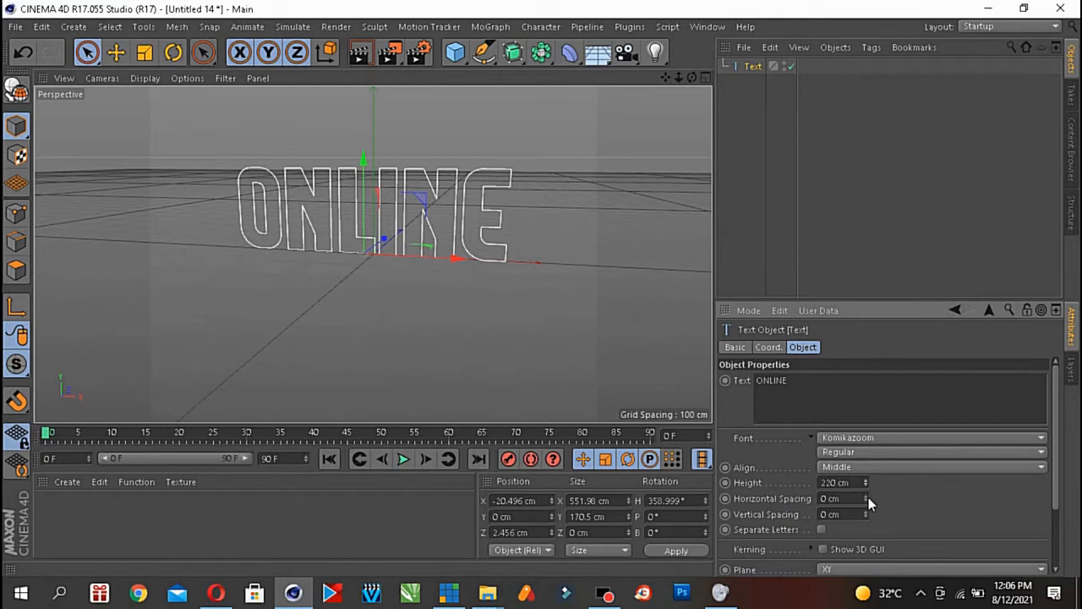
{"action": "left_click_drag", "start_coordinate": [868, 497], "coordinate": [884, 497]}
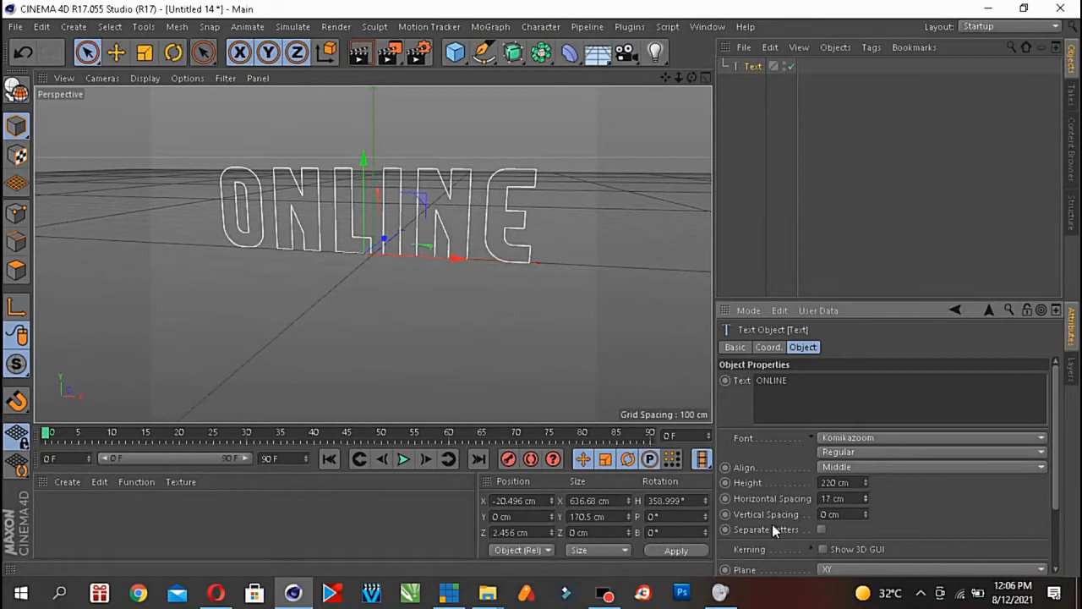
- Add a second line reading ZOOM below ONLINE and set the vertical spacing to -9 cm
{"action": "left_click", "coordinate": [818, 381]}
{"action": "left_click", "coordinate": [865, 342]}
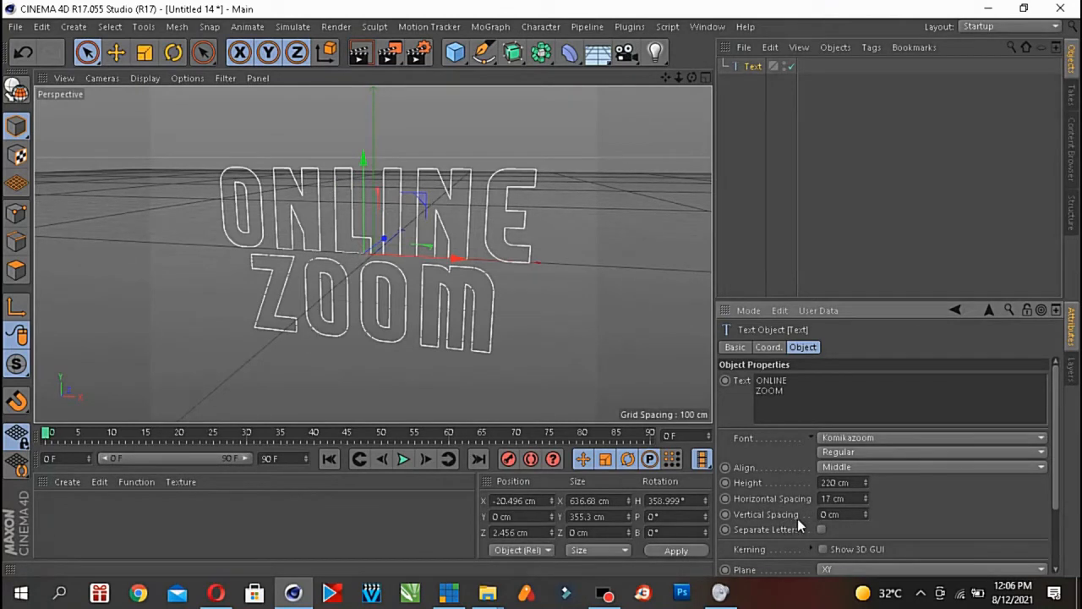
{"action": "left_click", "coordinate": [866, 511]}
{"action": "left_click", "coordinate": [865, 512]}
{"action": "mouse_move", "coordinate": [866, 513]}
{"action": "left_mouse_down"}
{"action": "mouse_move", "coordinate": [885, 507]}
{"action": "mouse_move", "coordinate": [886, 484]}
{"action": "mouse_move", "coordinate": [886, 510]}
{"action": "mouse_move", "coordinate": [866, 513]}
{"action": "left_mouse_up"}
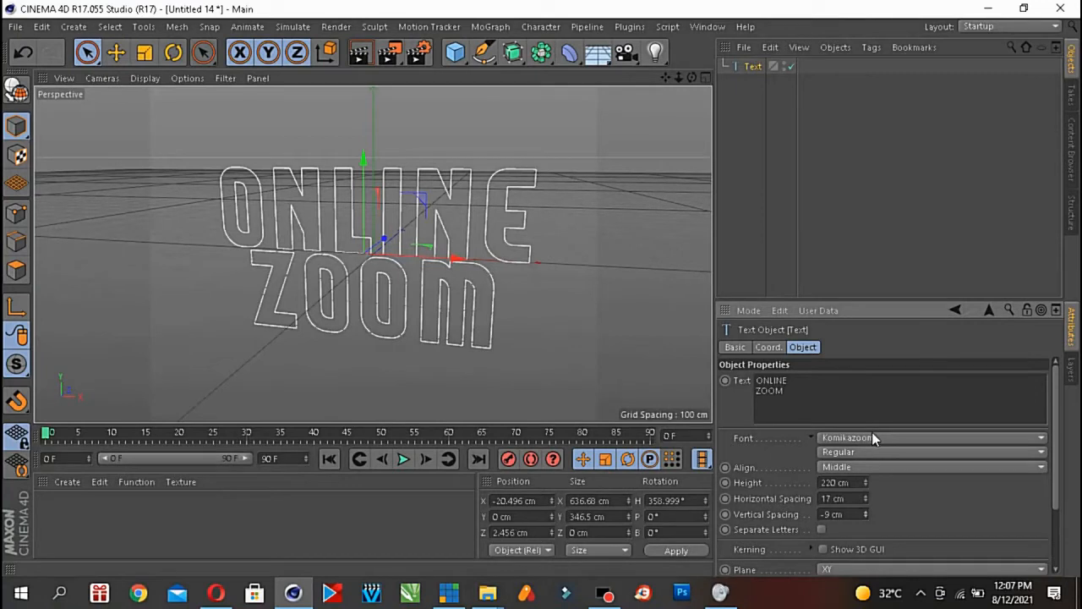
- Move the two-line text to about 18 cm on X
{"action": "mouse_move", "coordinate": [1056, 404]}
{"action": "left_mouse_down"}
{"action": "mouse_move", "coordinate": [1059, 443]}
{"action": "mouse_move", "coordinate": [1059, 408]}
{"action": "left_mouse_up"}
{"action": "mouse_move", "coordinate": [454, 259]}
{"action": "left_mouse_down"}
{"action": "mouse_move", "coordinate": [429, 260]}
{"action": "mouse_move", "coordinate": [469, 262]}
{"action": "left_mouse_up"}
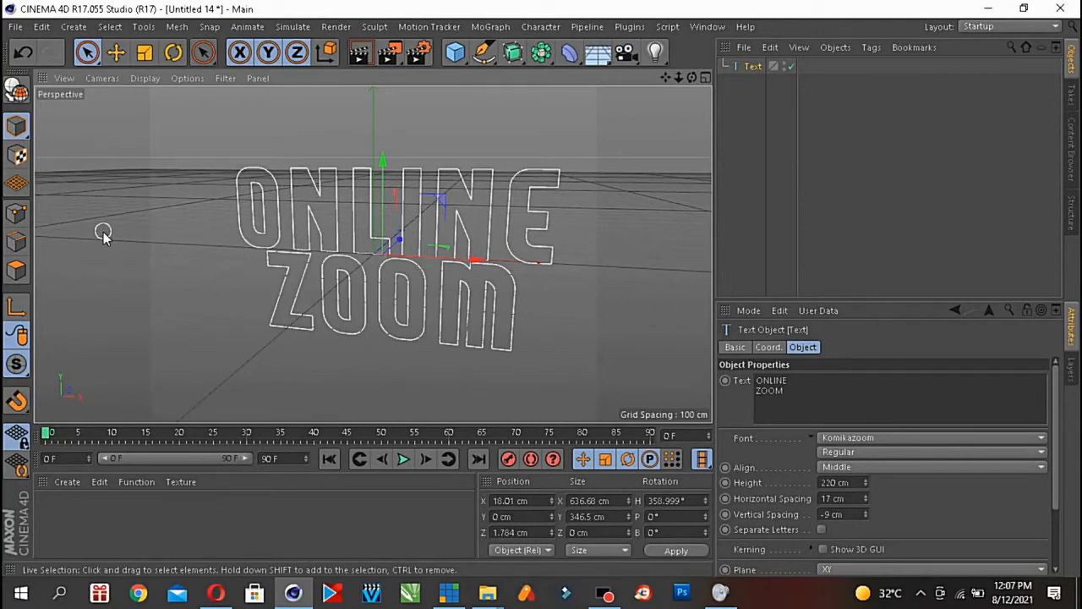
- Cycle through the Points, Edges and Polygons modes for the text, ending in Polygons mode
{"action": "left_click", "coordinate": [17, 245]}
{"action": "left_click", "coordinate": [18, 216]}
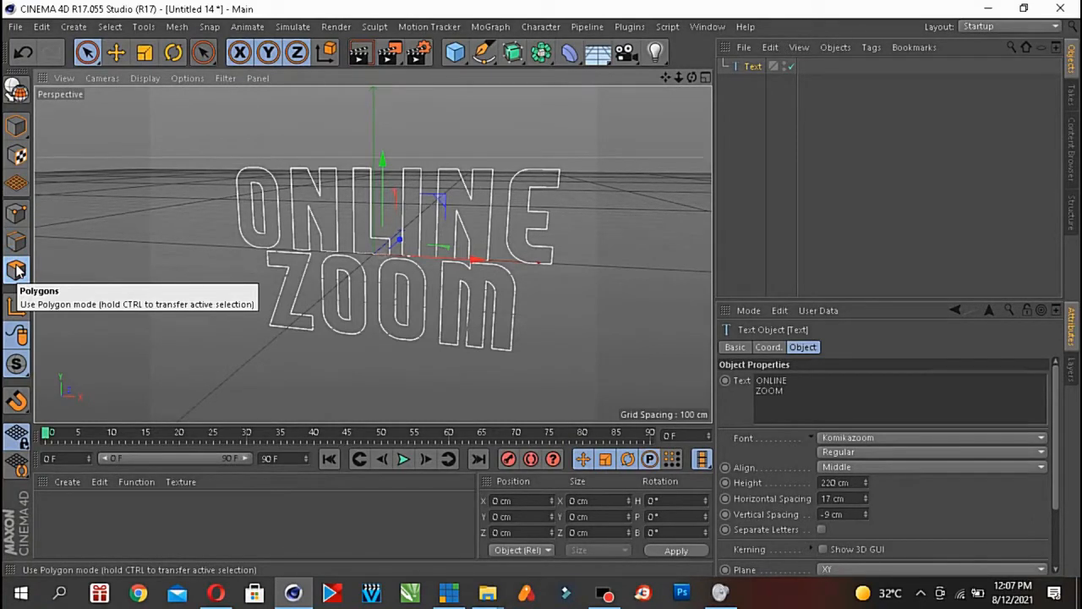
{"action": "left_click", "coordinate": [21, 243]}
{"action": "left_click", "coordinate": [20, 216]}
{"action": "left_click", "coordinate": [24, 245]}
{"action": "left_click", "coordinate": [19, 268]}
{"action": "left_click", "coordinate": [19, 242]}
{"action": "left_click", "coordinate": [18, 218]}
{"action": "left_click", "coordinate": [20, 243]}
{"action": "left_click", "coordinate": [18, 272]}
{"action": "left_click", "coordinate": [17, 244]}
{"action": "left_click", "coordinate": [18, 217]}
{"action": "left_click", "coordinate": [21, 244]}
{"action": "left_click", "coordinate": [17, 271]}
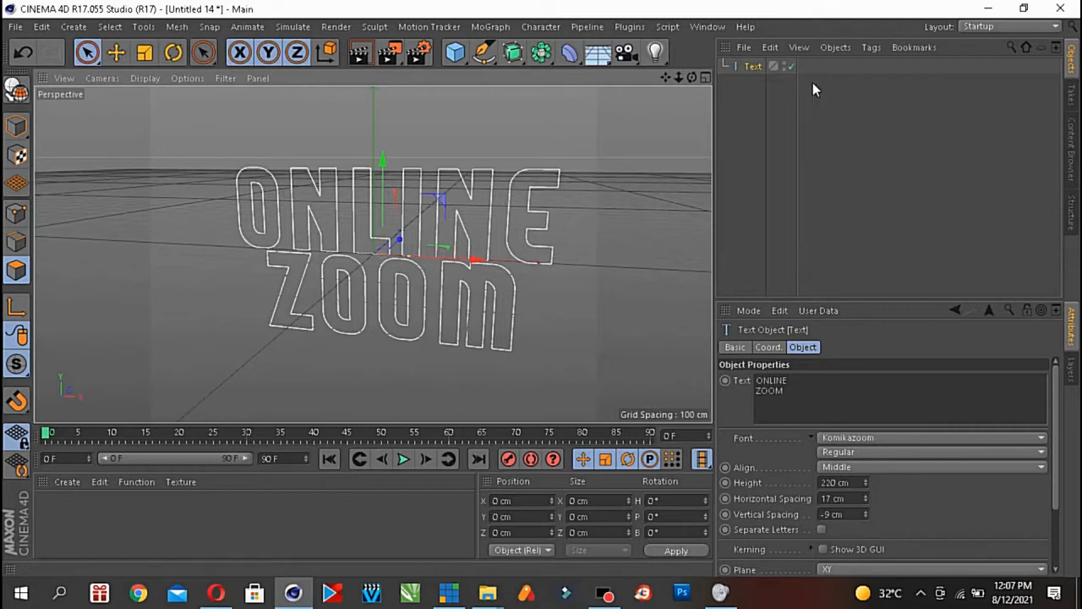
- Make the ONLINE ZOOM Text object editable, converting it to a plain spline
{"action": "left_click", "coordinate": [749, 68]}
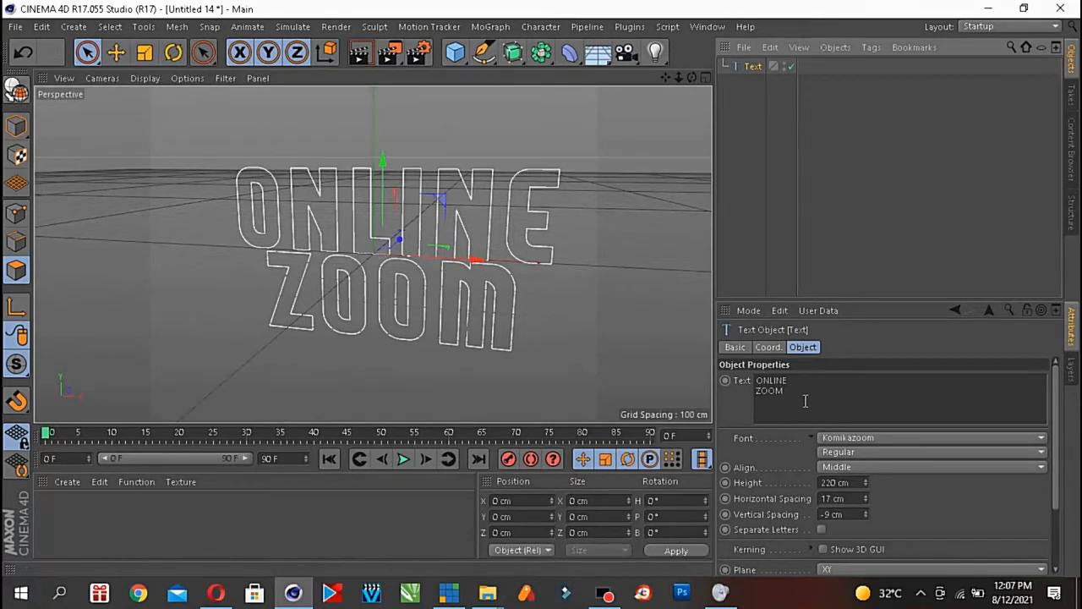
{"action": "left_click_drag", "start_coordinate": [809, 392], "coordinate": [738, 365]}
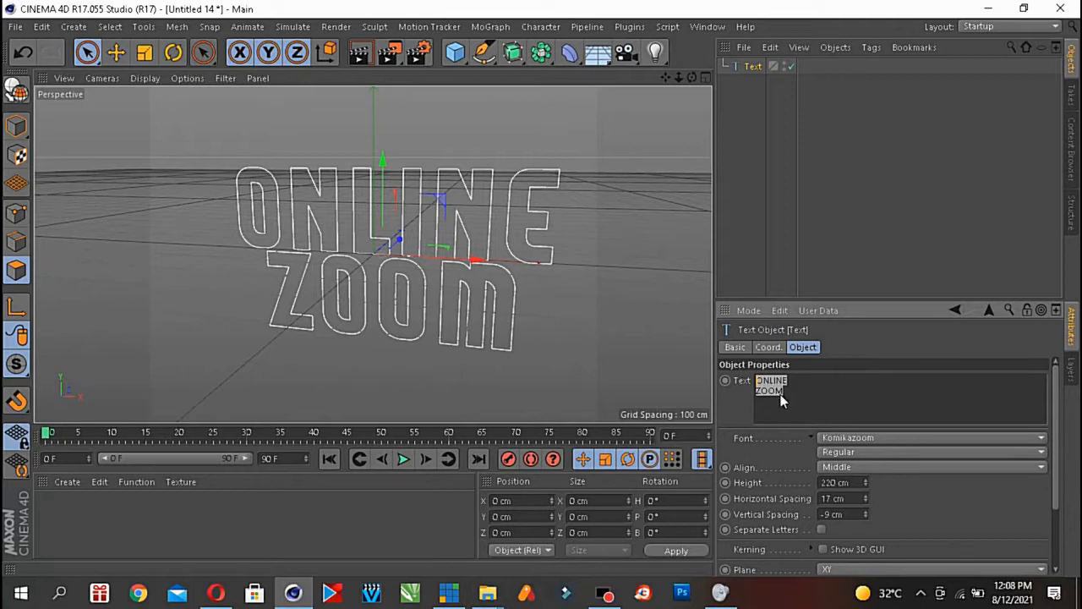
{"action": "left_click", "coordinate": [17, 91]}
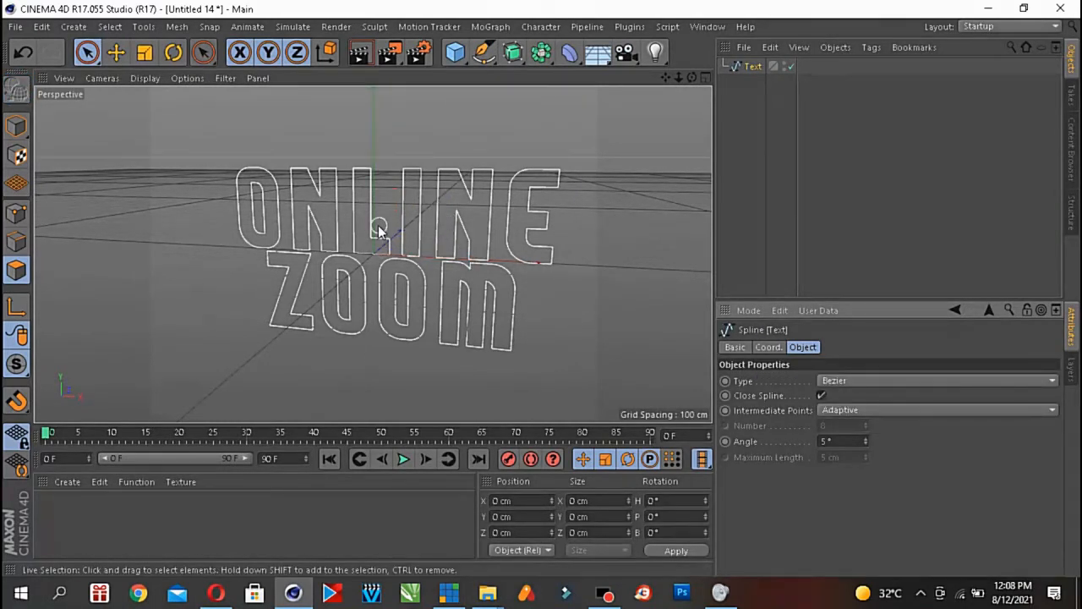
- Switch to Points mode and select corner points on the ONLINE letters, ending with the upper-left corner of the first N
{"action": "scroll", "coordinate": [376, 228], "scroll_direction": "up", "scroll_amount": 5}
{"action": "left_click_drag", "start_coordinate": [693, 76], "coordinate": [373, 254]}
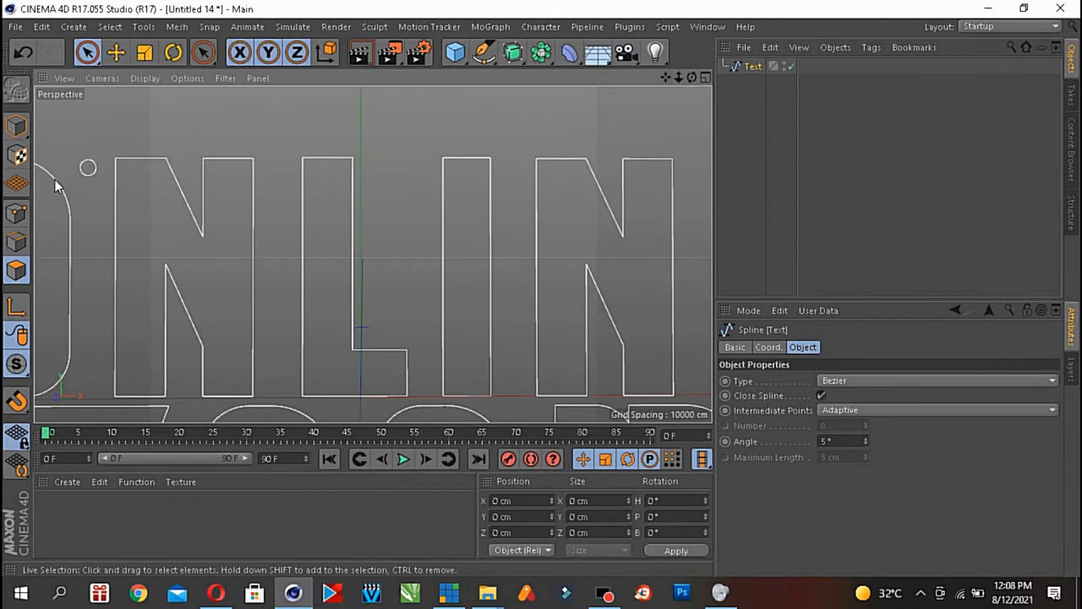
{"action": "left_click", "coordinate": [19, 213]}
{"action": "left_click", "coordinate": [201, 159]}
{"action": "left_click_drag", "start_coordinate": [258, 166], "coordinate": [352, 160]}
{"action": "left_click", "coordinate": [114, 161]}
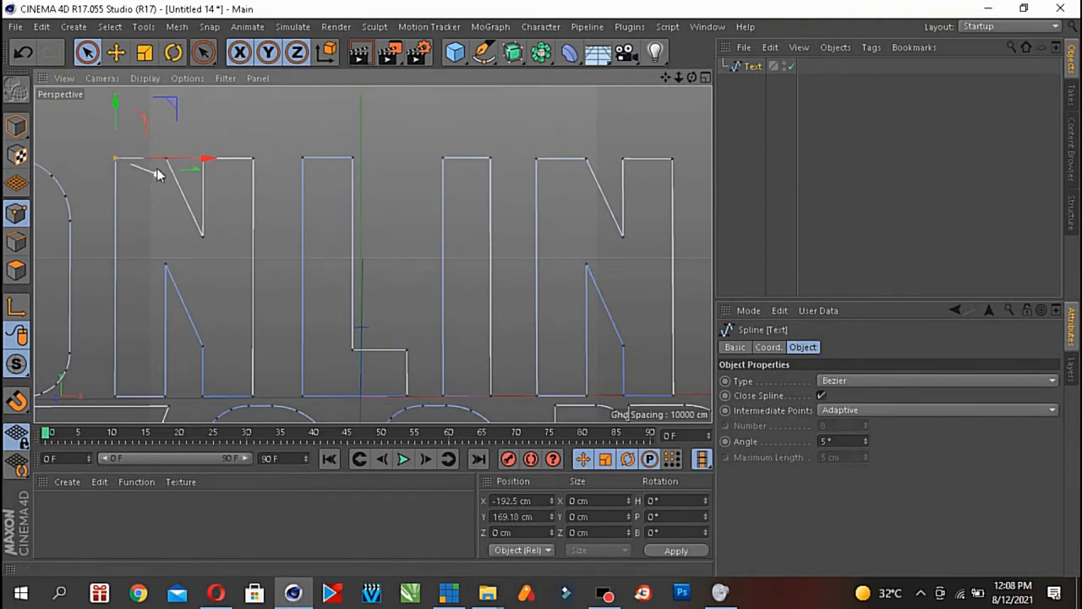
- Select the upper-left corner point of the letter L in ONLINE
{"action": "left_click_drag", "start_coordinate": [666, 77], "coordinate": [373, 254]}
{"action": "left_click_drag", "start_coordinate": [691, 78], "coordinate": [373, 252]}
{"action": "left_click_drag", "start_coordinate": [689, 76], "coordinate": [373, 254]}
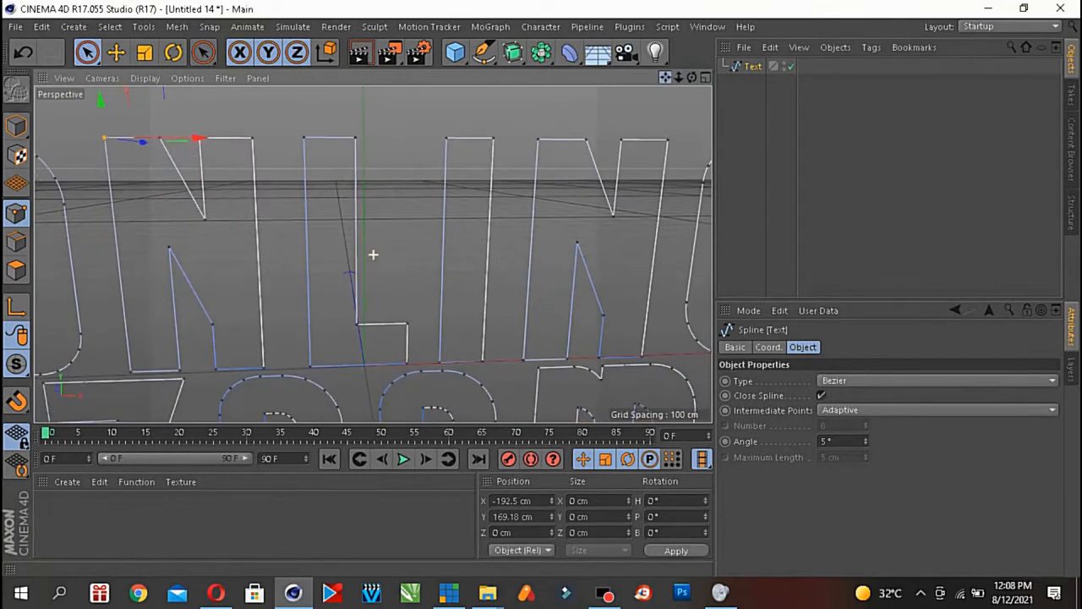
{"action": "left_click", "coordinate": [309, 140]}
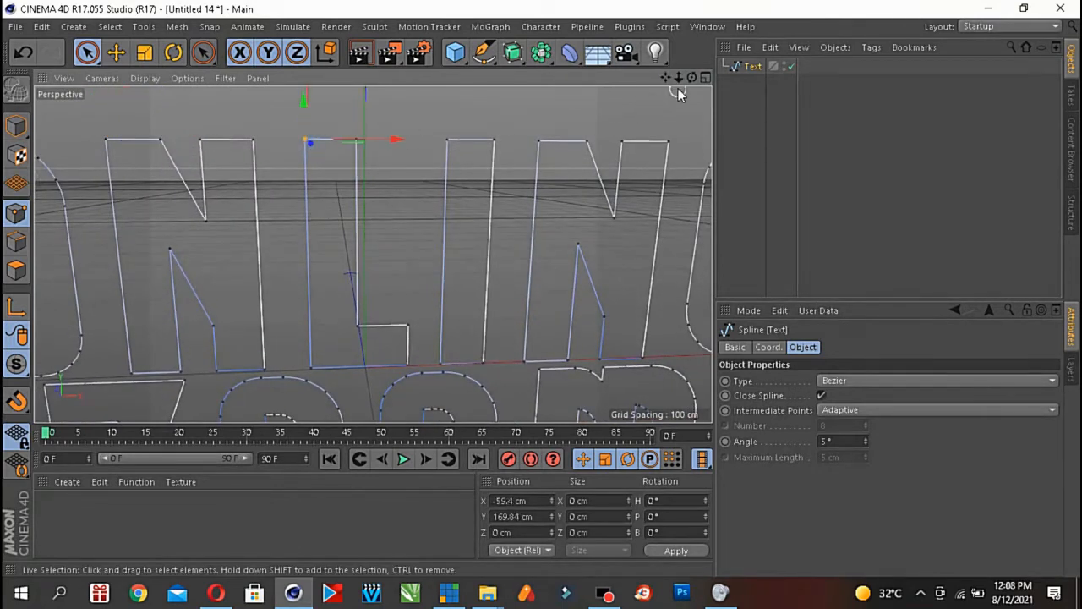
- Raise the upper-left and upper-right corner points of the letter L one at a time to lengthen the letter
{"action": "left_click_drag", "start_coordinate": [678, 77], "coordinate": [373, 253]}
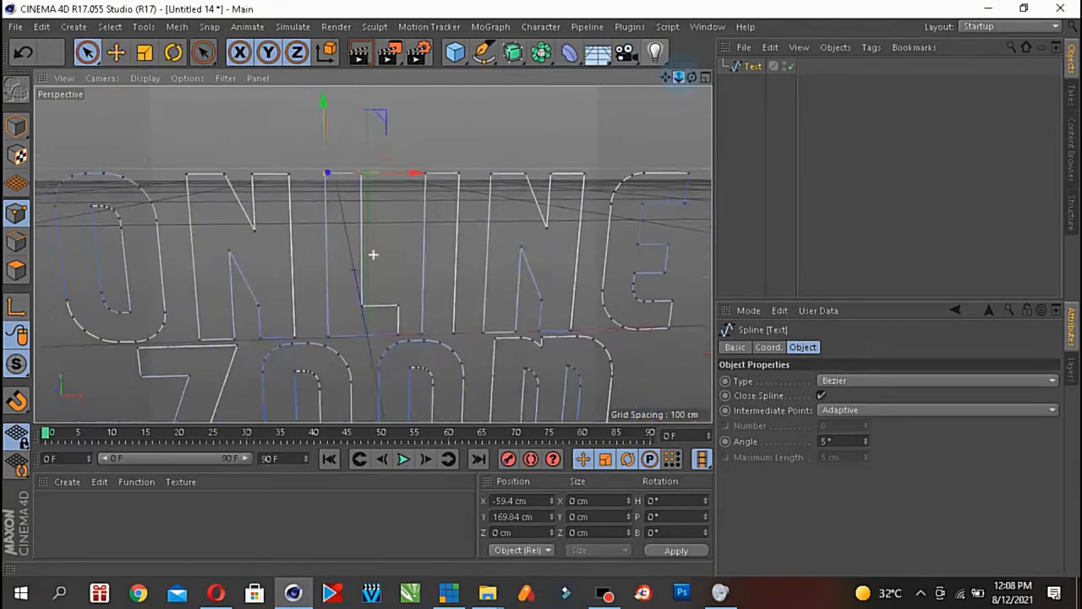
{"action": "left_click_drag", "start_coordinate": [325, 120], "coordinate": [327, 114]}
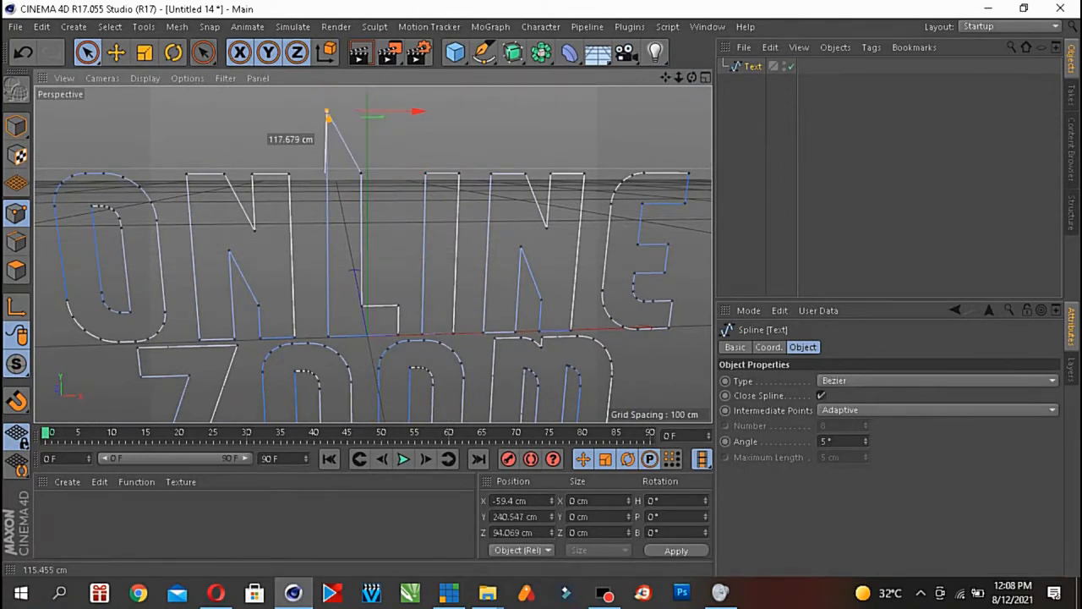
{"action": "left_click", "coordinate": [359, 173]}
{"action": "left_click_drag", "start_coordinate": [361, 142], "coordinate": [361, 142]}
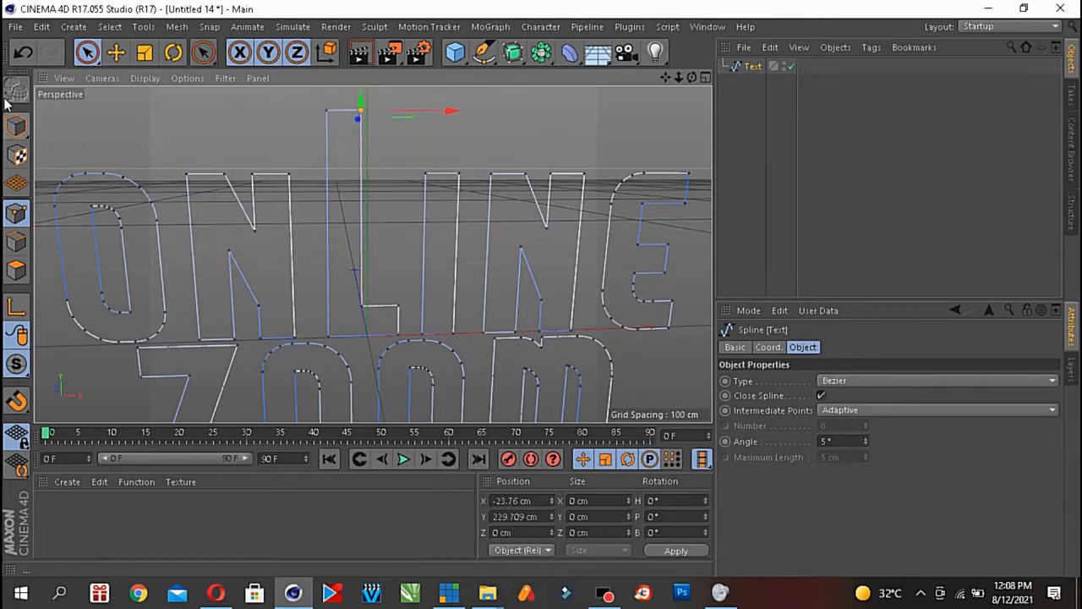
- Undo the individual moves of the L's upper corner points
{"action": "left_click", "coordinate": [22, 52]}
{"action": "left_click", "coordinate": [22, 52]}
{"action": "left_click", "coordinate": [22, 52]}
{"action": "left_click", "coordinate": [22, 52]}
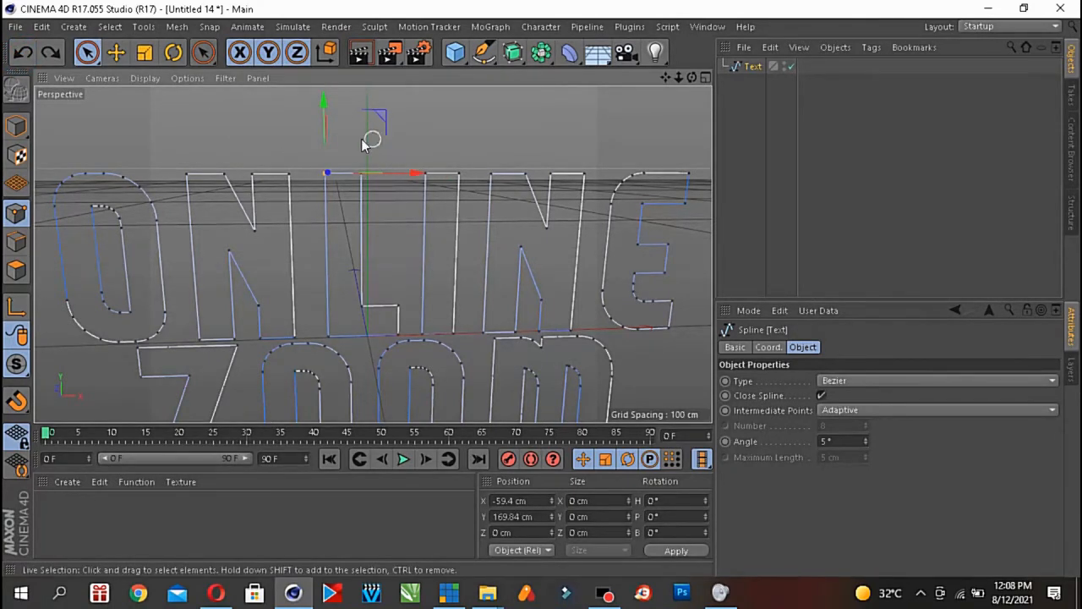
- Clear the point selection and pick the L's upper corner points individually, ending with the upper-left one
{"action": "left_click", "coordinate": [357, 150]}
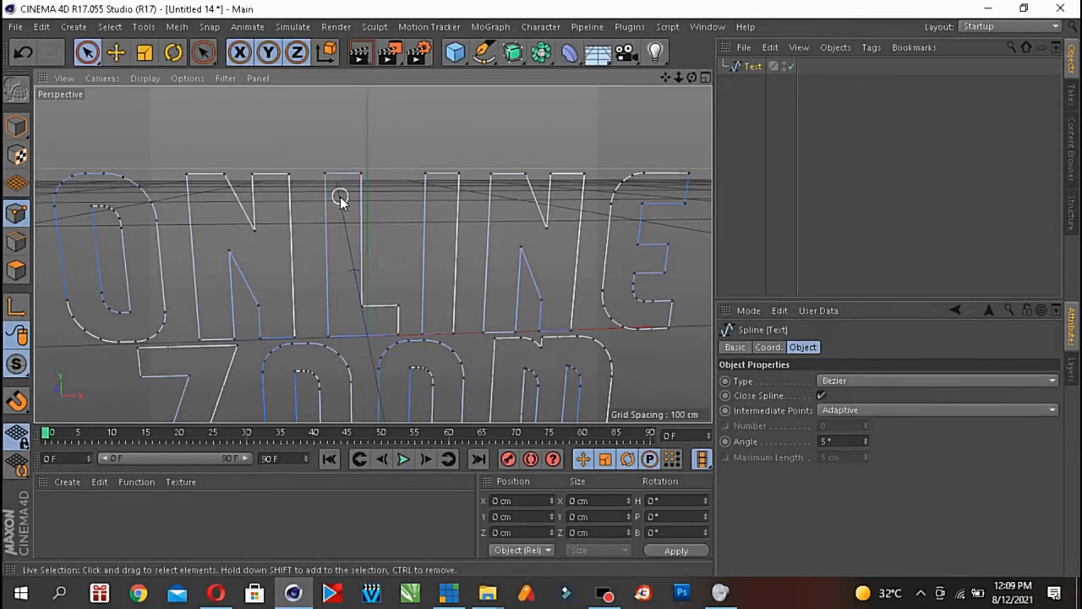
{"action": "left_click", "coordinate": [359, 173]}
{"action": "left_click", "coordinate": [328, 174]}
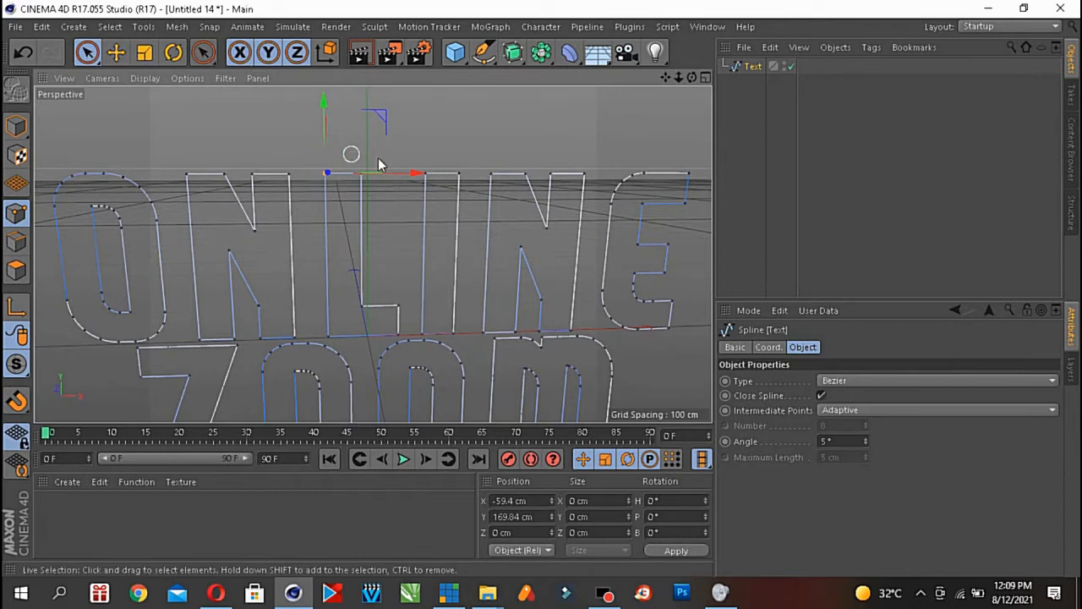
- Use Rectangle Selection to select both upper corner points of the L and raise them to about 246 cm on Y
{"action": "left_click", "coordinate": [88, 54]}
{"action": "left_click_drag", "start_coordinate": [693, 76], "coordinate": [541, 321]}
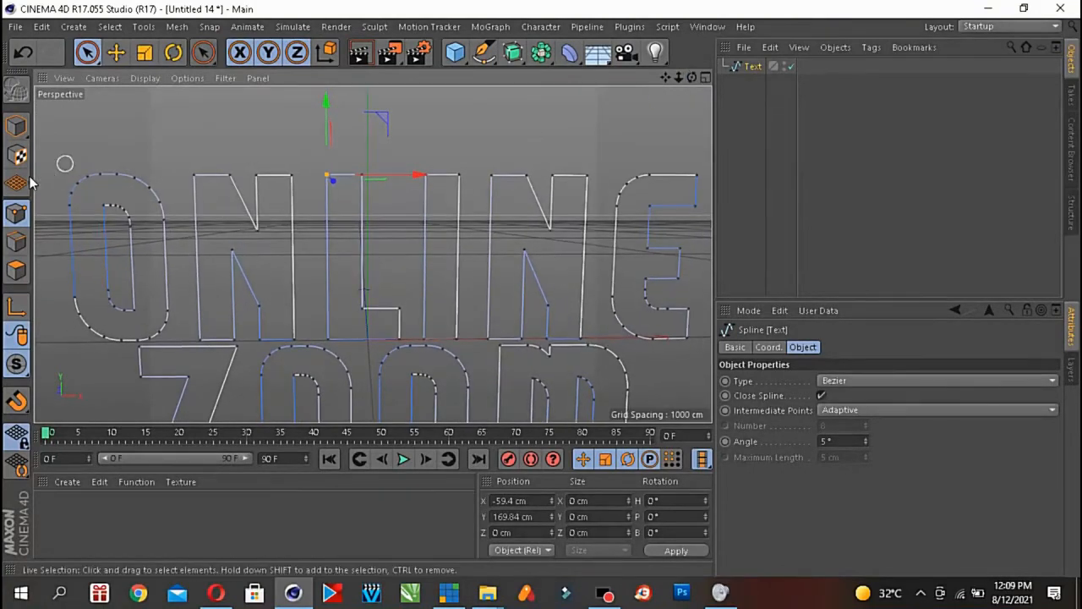
{"action": "left_click", "coordinate": [87, 56]}
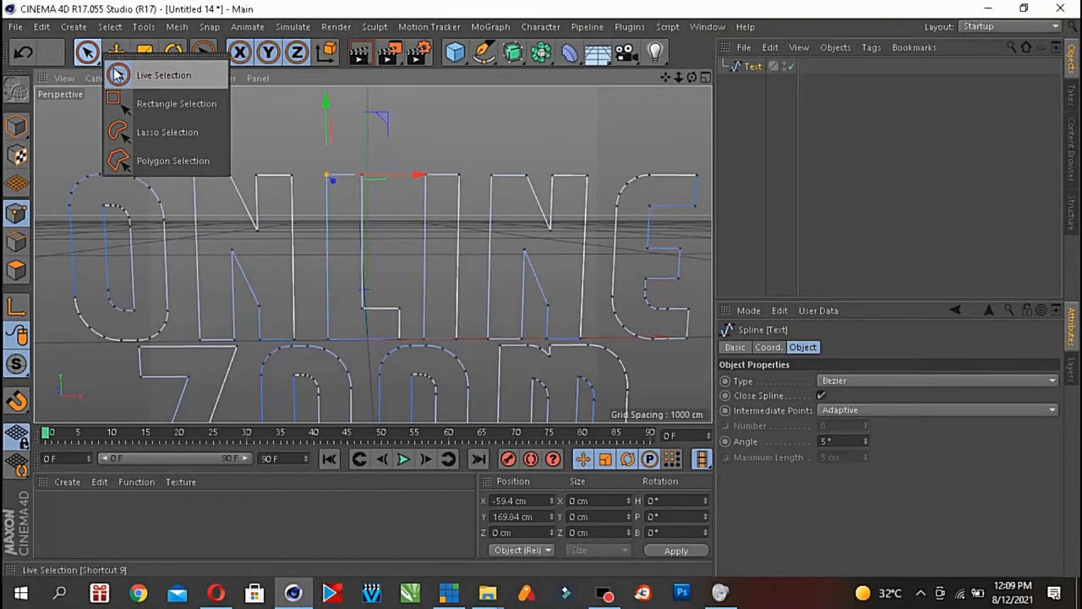
{"action": "left_click", "coordinate": [166, 105]}
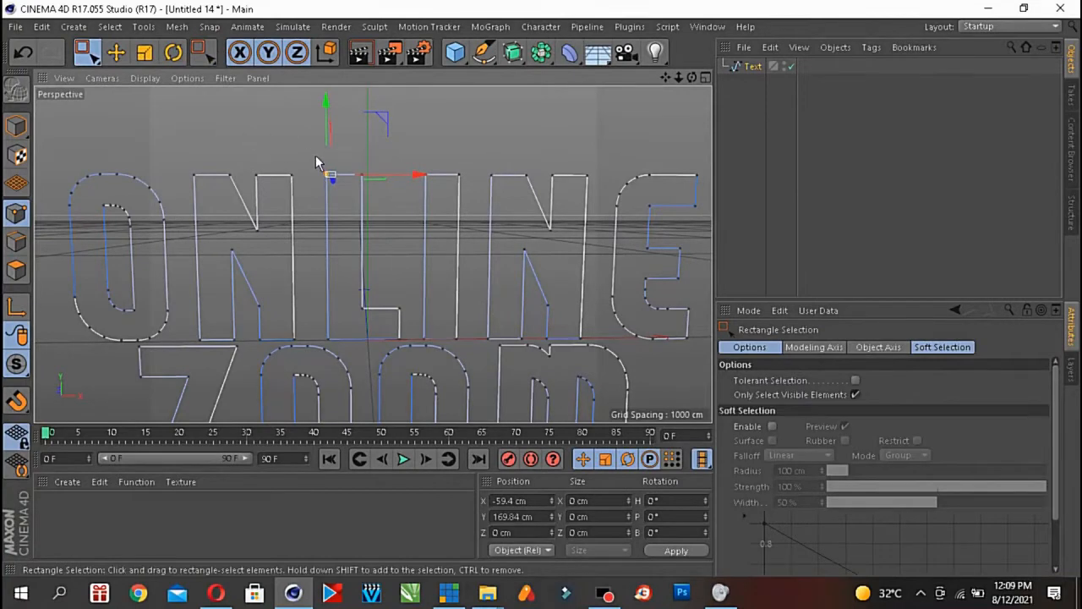
{"action": "left_click_drag", "start_coordinate": [315, 159], "coordinate": [372, 183]}
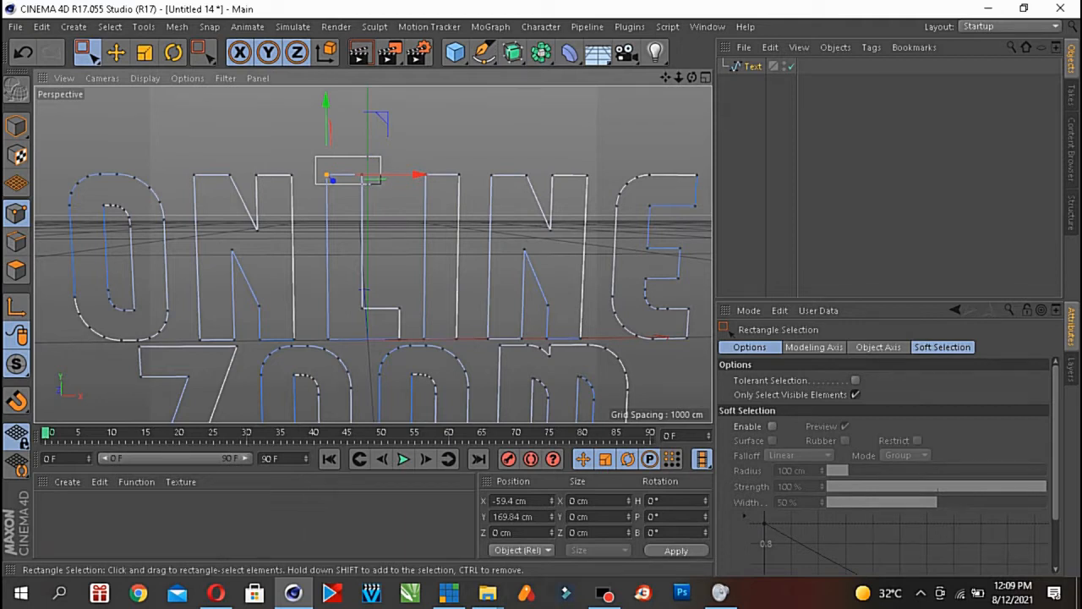
{"action": "left_click_drag", "start_coordinate": [380, 184], "coordinate": [382, 184]}
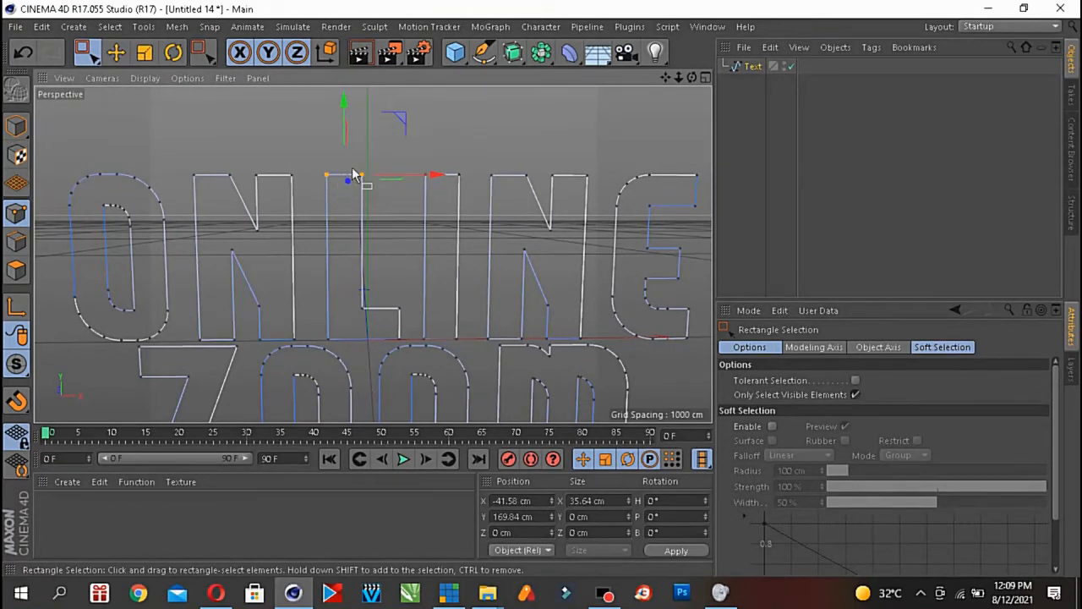
{"action": "left_click_drag", "start_coordinate": [344, 110], "coordinate": [346, 30]}
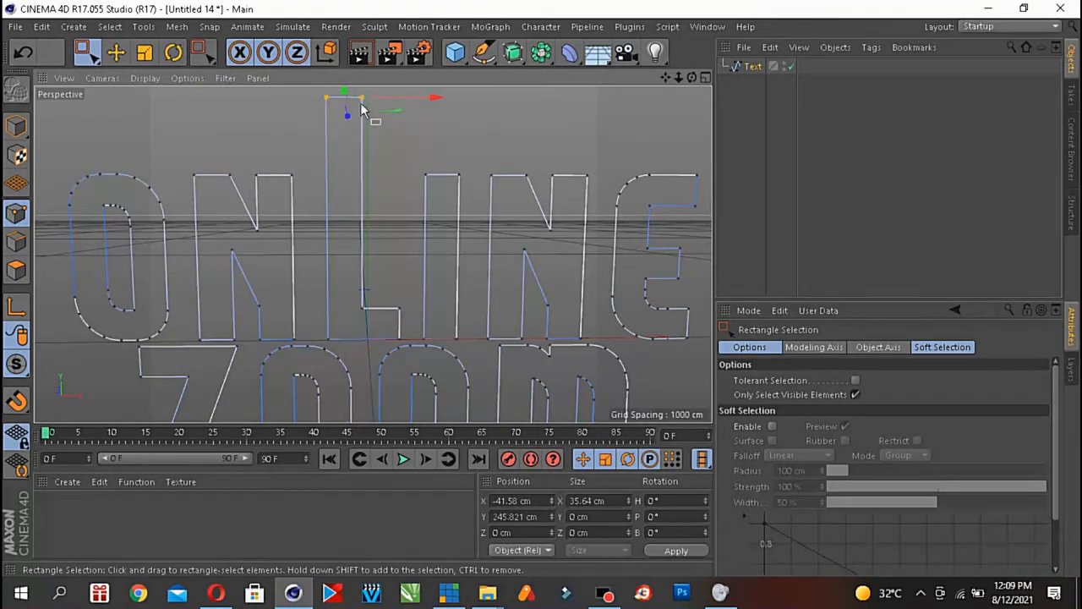
- Rectangle-select the two left end points of the Z's top bar and stretch them outward to about -399 cm on X
{"action": "left_click_drag", "start_coordinate": [416, 169], "coordinate": [473, 184]}
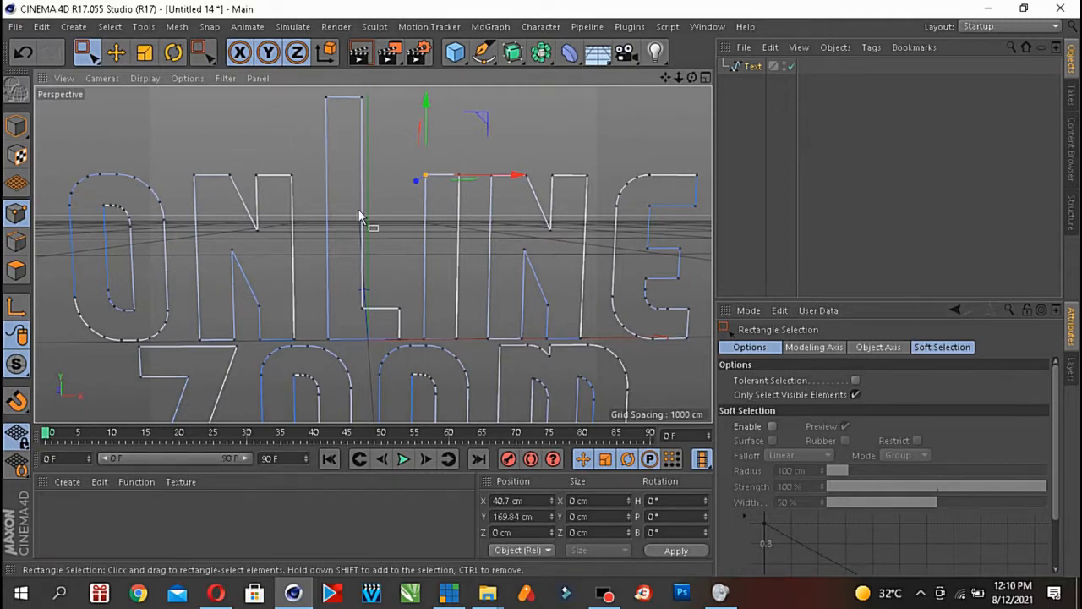
{"action": "scroll", "coordinate": [373, 254], "scroll_direction": "down", "scroll_amount": 5}
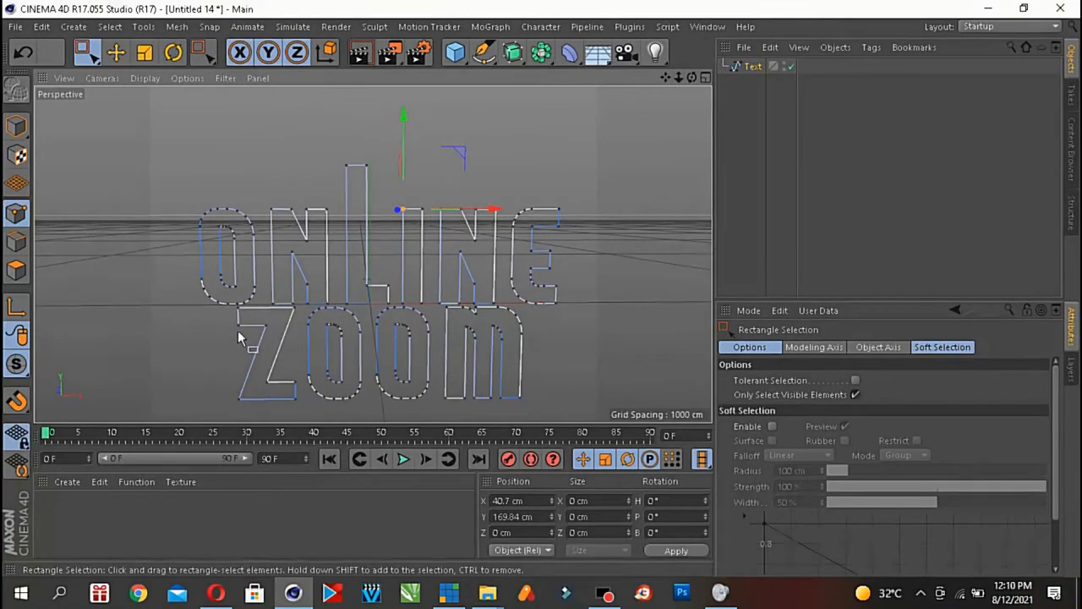
{"action": "scroll", "coordinate": [239, 332], "scroll_direction": "up", "scroll_amount": 6}
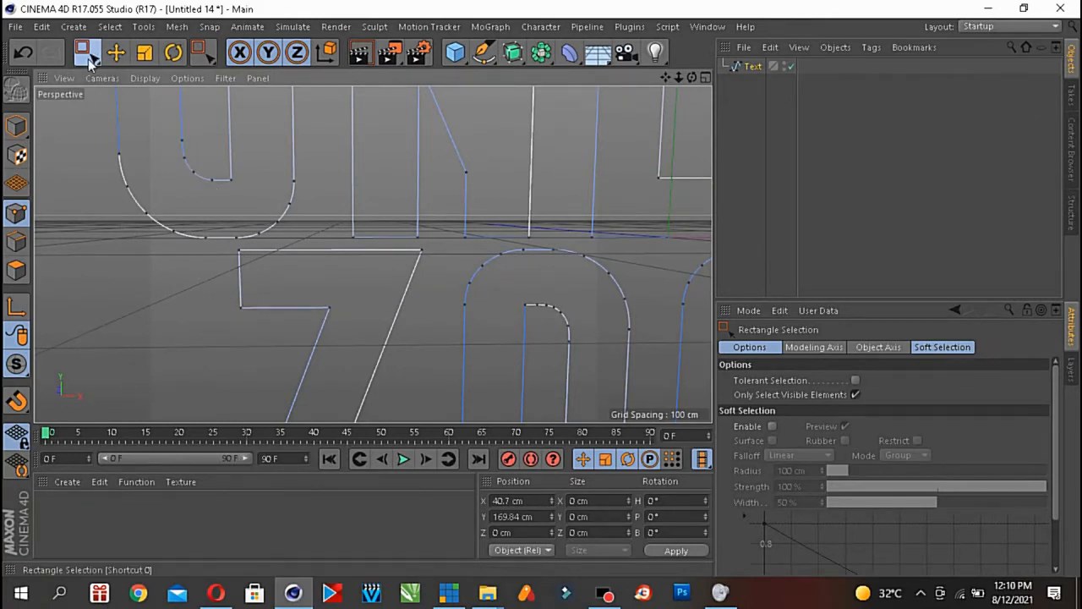
{"action": "mouse_move", "coordinate": [228, 319]}
{"action": "left_mouse_down"}
{"action": "mouse_move", "coordinate": [247, 291]}
{"action": "mouse_move", "coordinate": [247, 246]}
{"action": "left_mouse_up"}
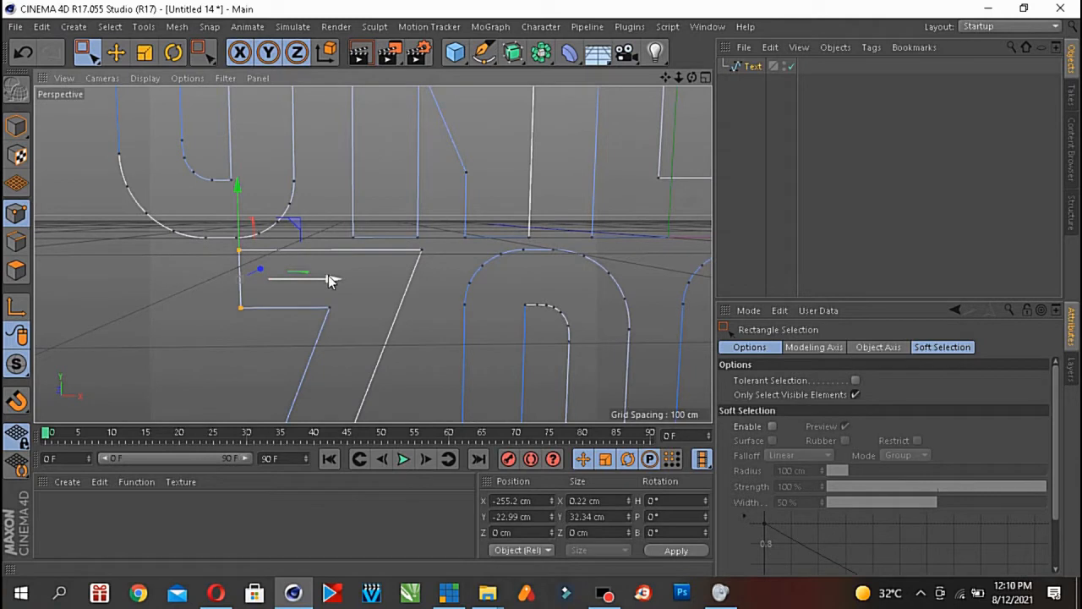
{"action": "left_click_drag", "start_coordinate": [331, 281], "coordinate": [157, 293]}
{"action": "scroll", "coordinate": [412, 261], "scroll_direction": "down", "scroll_amount": 6}
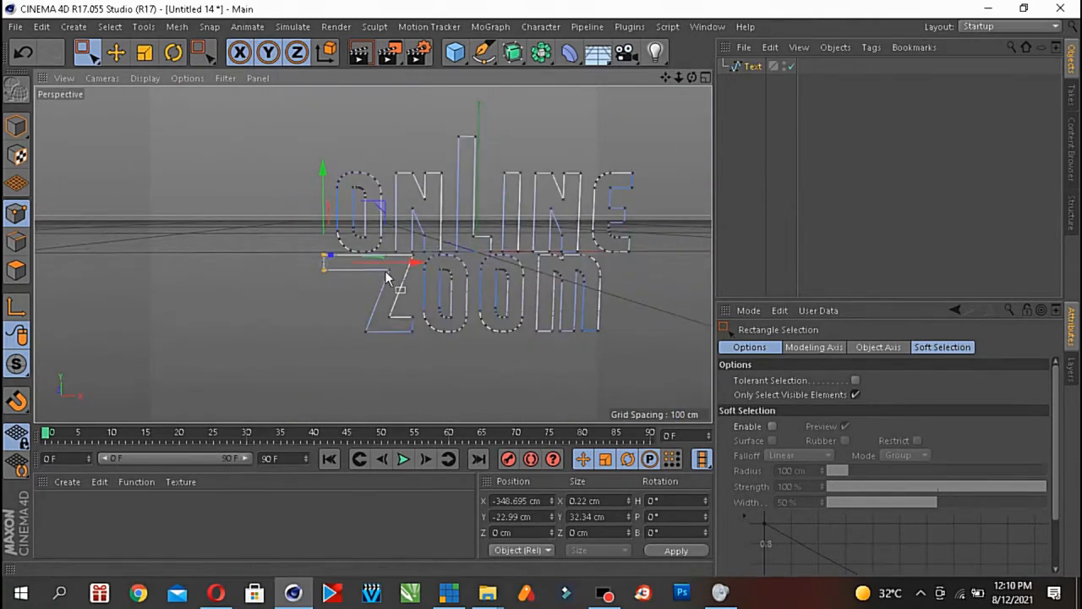
{"action": "left_click_drag", "start_coordinate": [404, 267], "coordinate": [376, 267]}
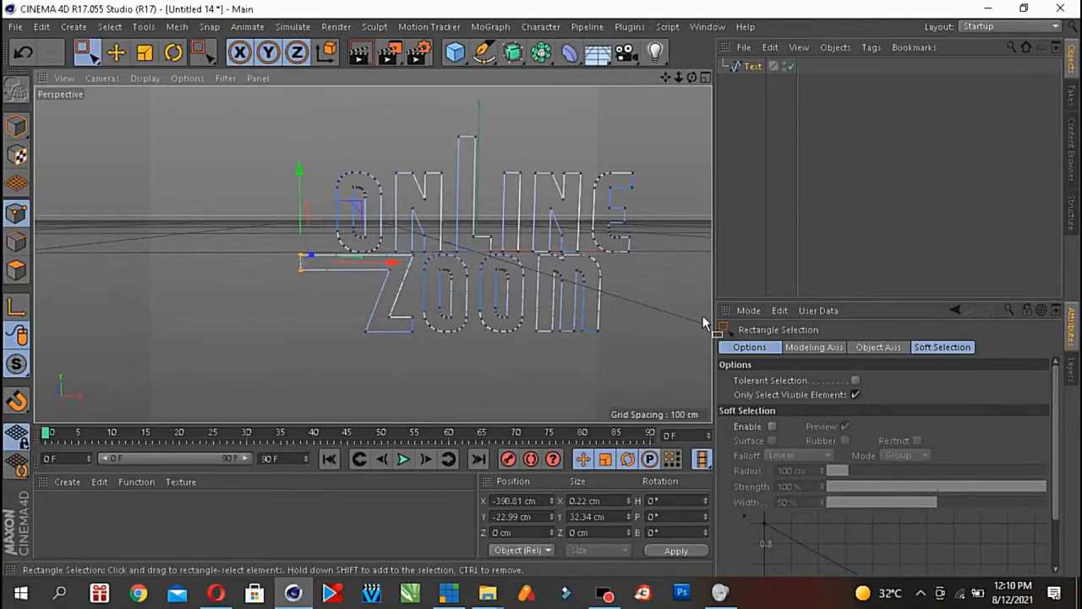
- Add an Extrude object and make the Text spline its child
{"action": "left_click_drag", "start_coordinate": [665, 77], "coordinate": [571, 84]}
{"action": "left_click_drag", "start_coordinate": [691, 77], "coordinate": [703, 187]}
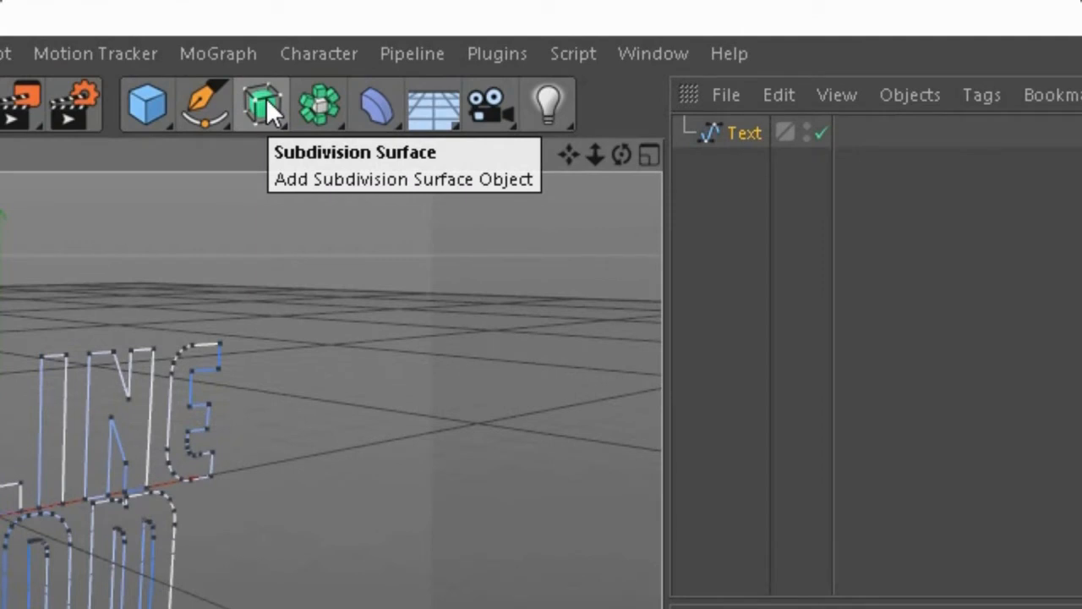
{"action": "left_click", "coordinate": [266, 100]}
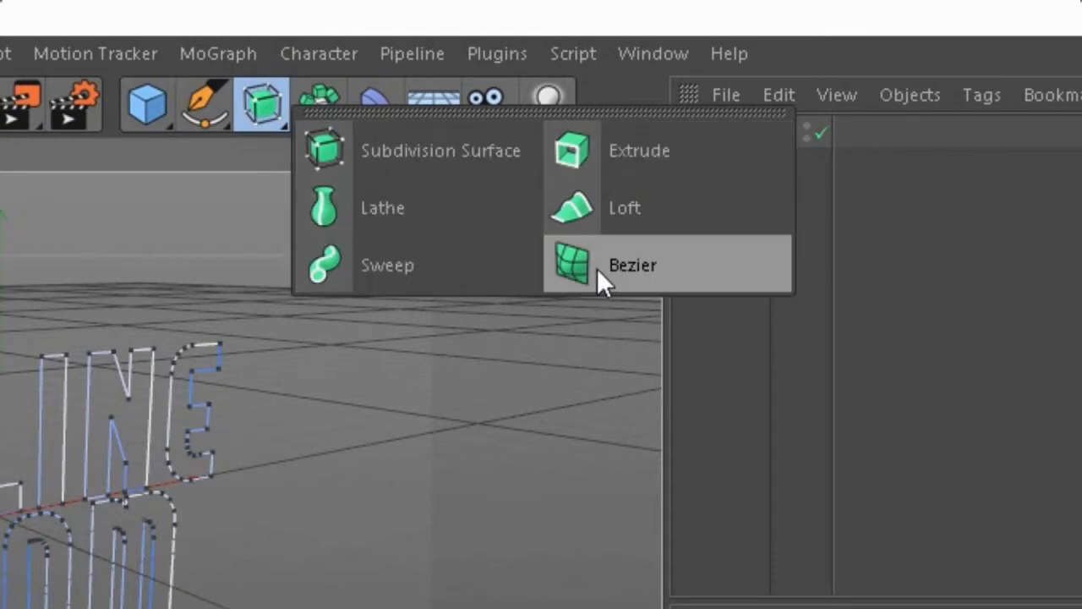
{"action": "left_click", "coordinate": [649, 152]}
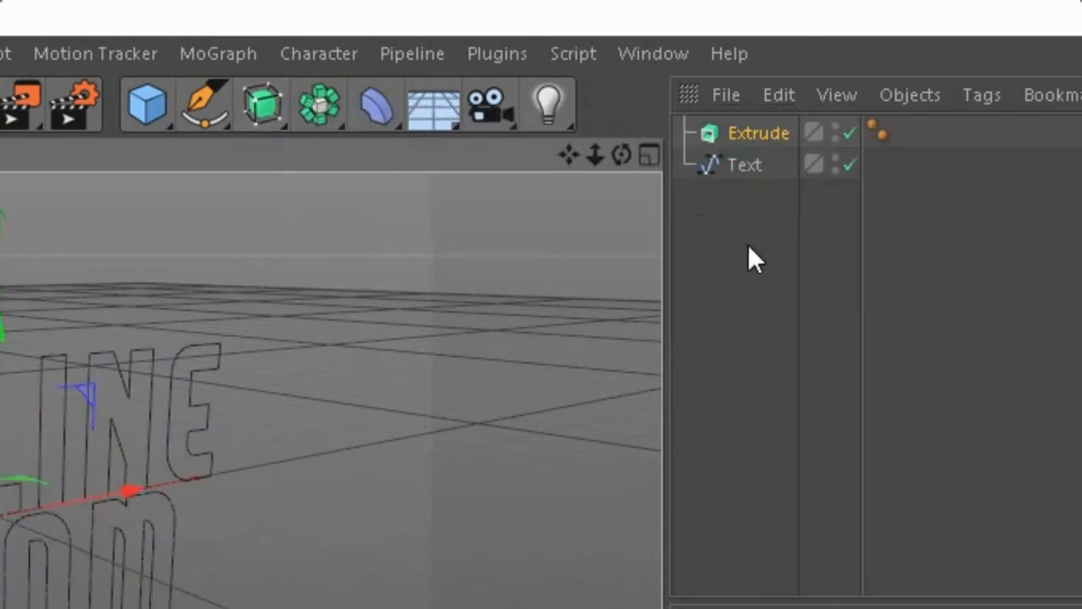
{"action": "left_click", "coordinate": [752, 165]}
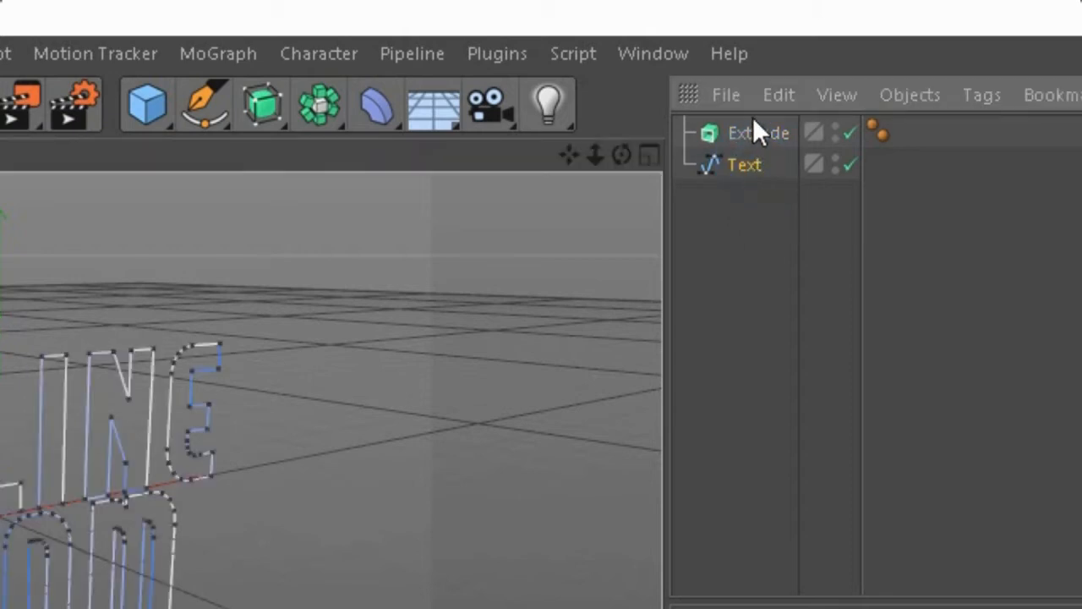
{"action": "left_click_drag", "start_coordinate": [756, 165], "coordinate": [758, 142]}
{"action": "left_click_drag", "start_coordinate": [759, 143], "coordinate": [754, 133]}
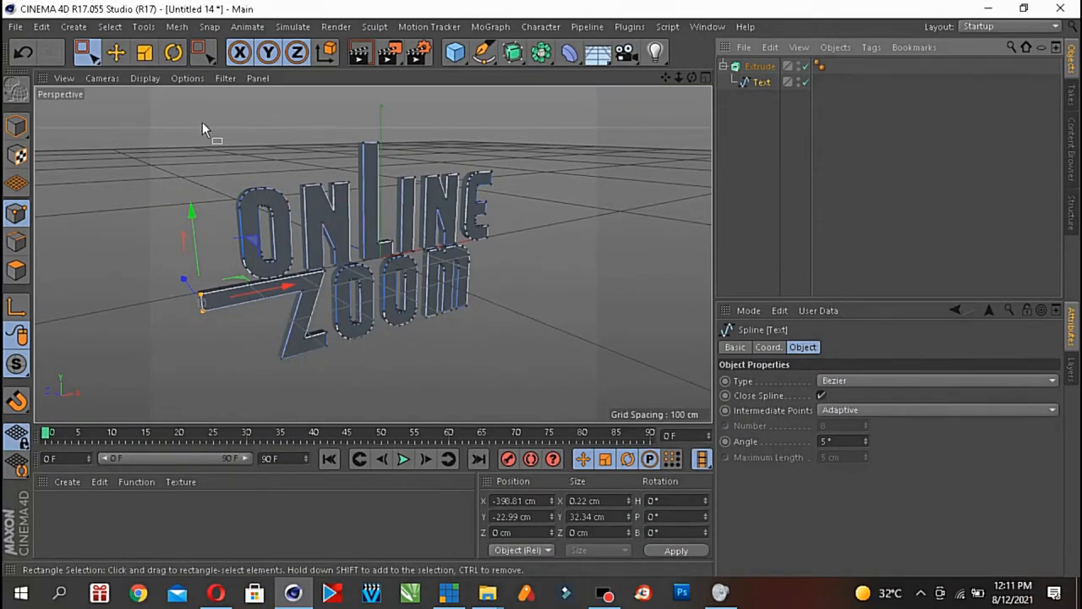
- Switch back to Live Selection and set the Extrude object's Z movement to 50 cm
{"action": "left_click_drag", "start_coordinate": [88, 52], "coordinate": [131, 76]}
{"action": "left_click_drag", "start_coordinate": [681, 75], "coordinate": [718, 110]}
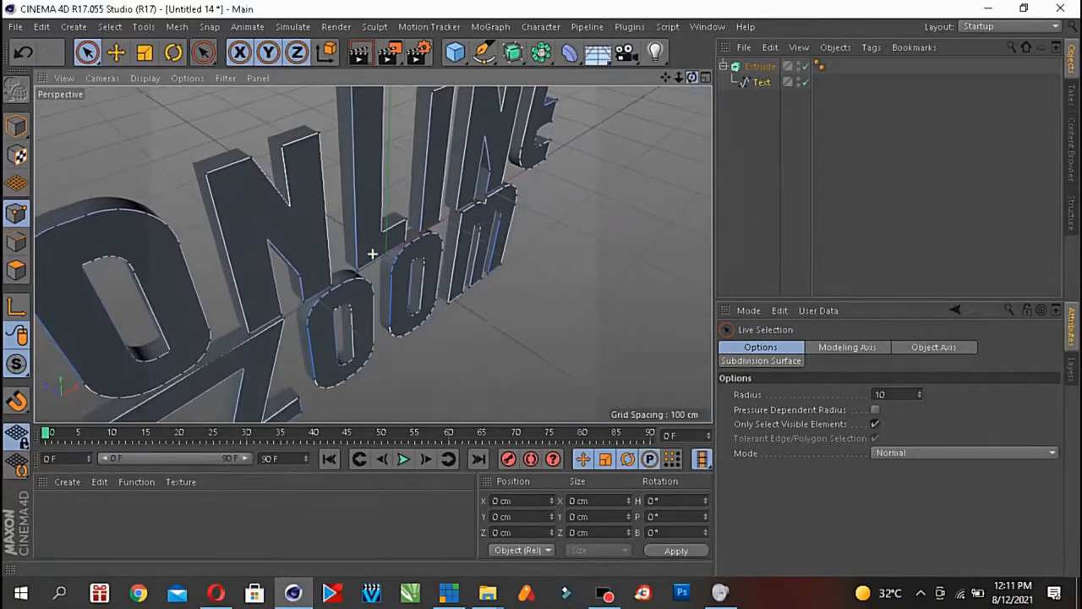
{"action": "left_click", "coordinate": [760, 66]}
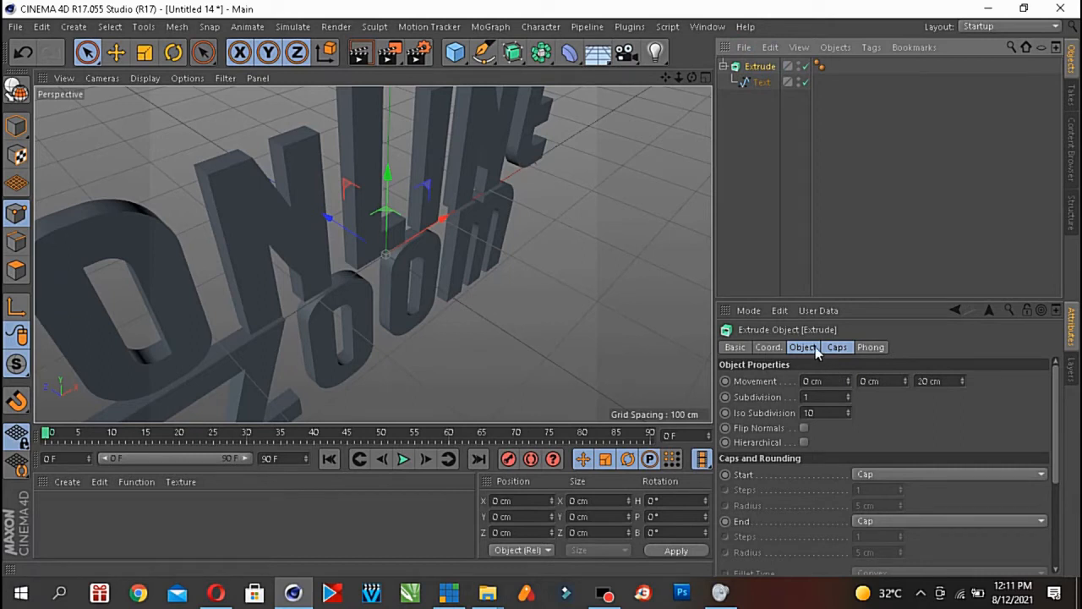
{"action": "left_click", "coordinate": [803, 347]}
{"action": "left_click", "coordinate": [948, 381]}
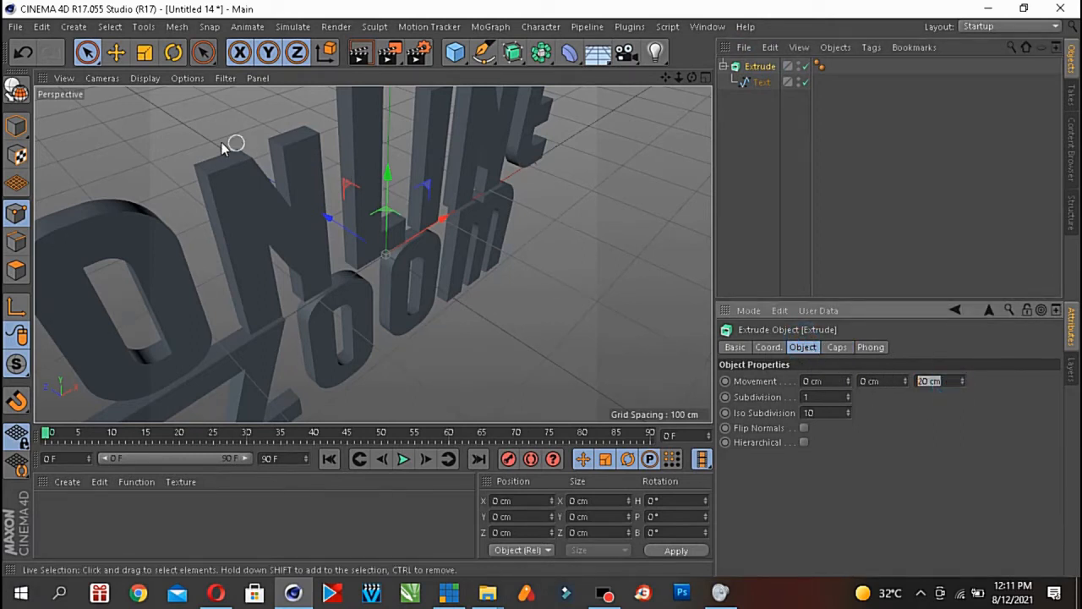
{"action": "mouse_move", "coordinate": [666, 77]}
{"action": "left_mouse_down"}
{"action": "mouse_move", "coordinate": [693, 116]}
{"action": "mouse_move", "coordinate": [663, 80]}
{"action": "left_mouse_up"}
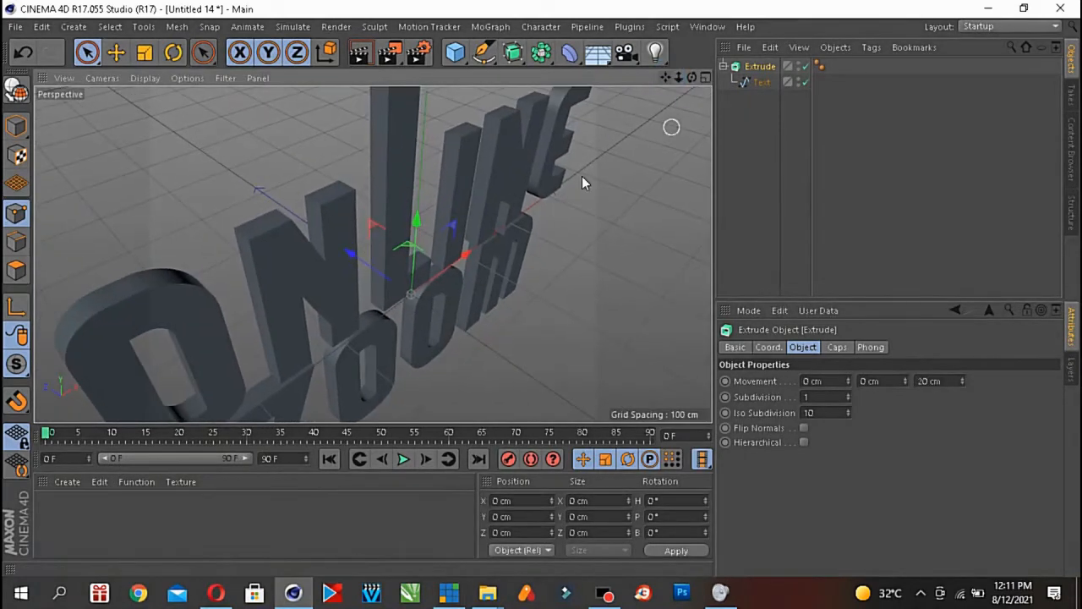
{"action": "left_click", "coordinate": [951, 382]}
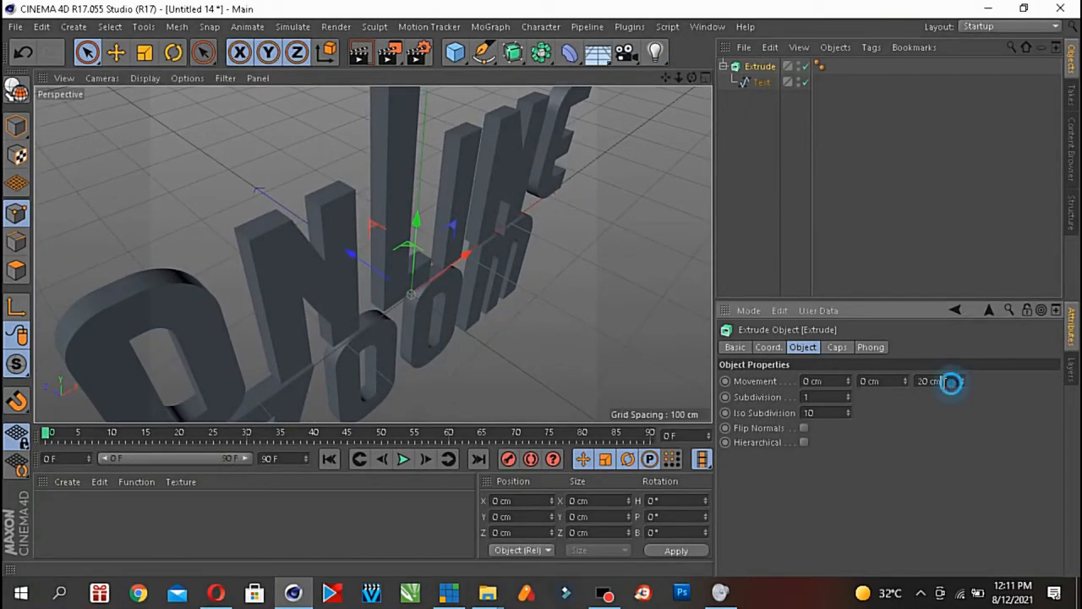
{"action": "type", "text": "50"}
{"action": "key", "text": "Return"}
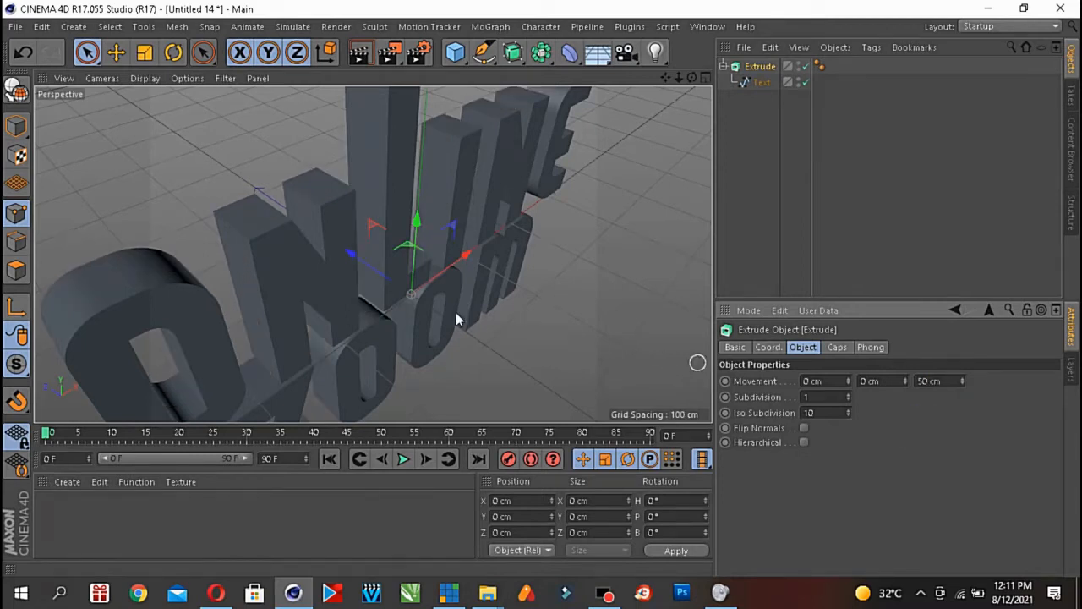
- Set the Extrude object's Y movement to 50 cm
{"action": "left_click", "coordinate": [947, 380]}
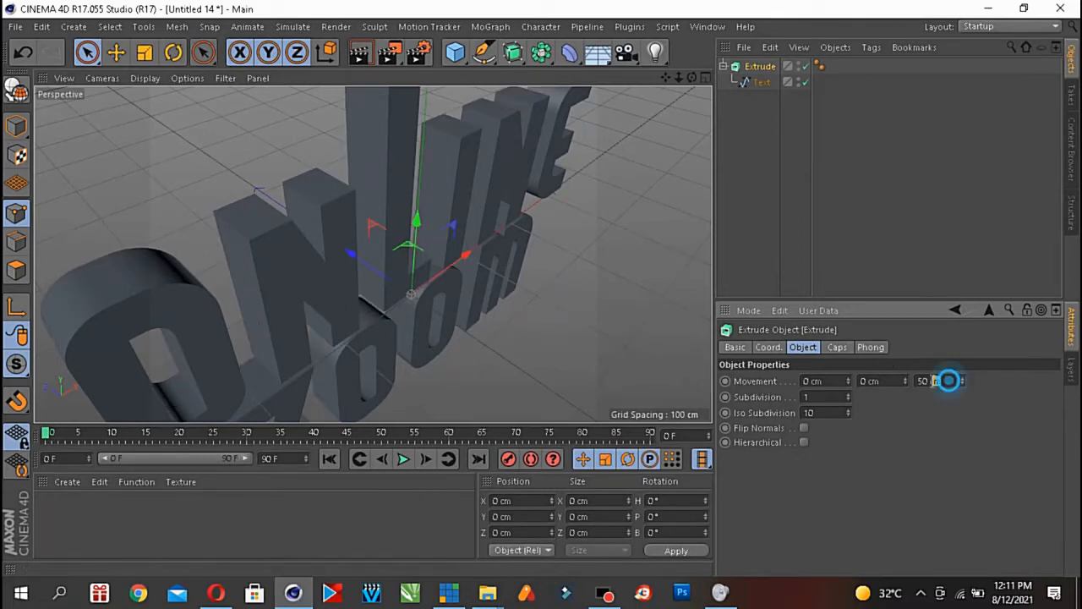
{"action": "left_click_drag", "start_coordinate": [925, 381], "coordinate": [861, 381]}
{"action": "mouse_move", "coordinate": [679, 79]}
{"action": "left_mouse_down"}
{"action": "mouse_move", "coordinate": [642, 80]}
{"action": "mouse_move", "coordinate": [668, 69]}
{"action": "mouse_move", "coordinate": [691, 78]}
{"action": "left_mouse_up"}
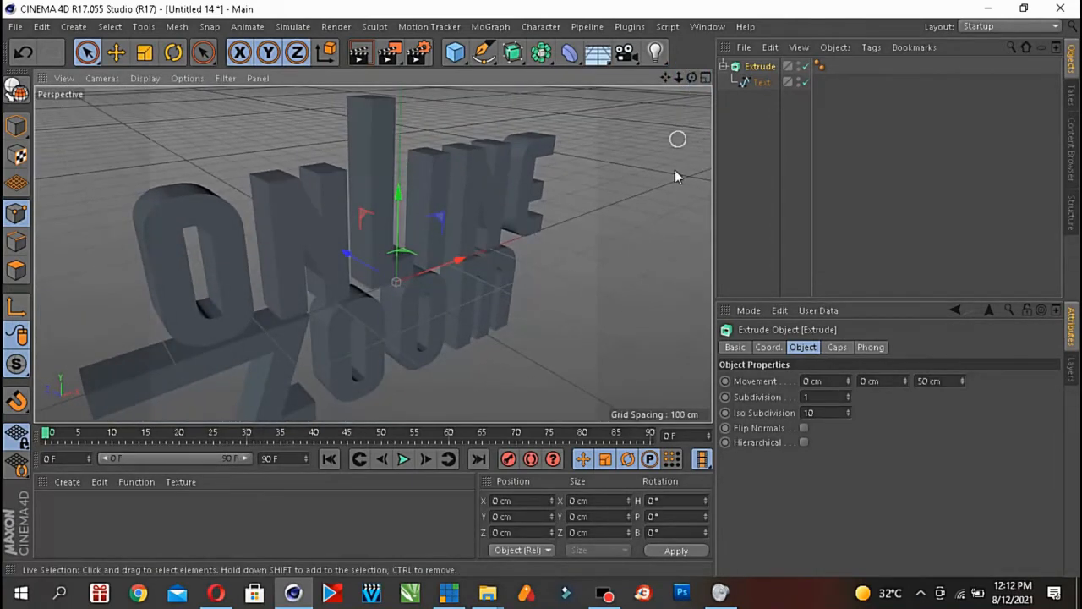
{"action": "left_click", "coordinate": [894, 383]}
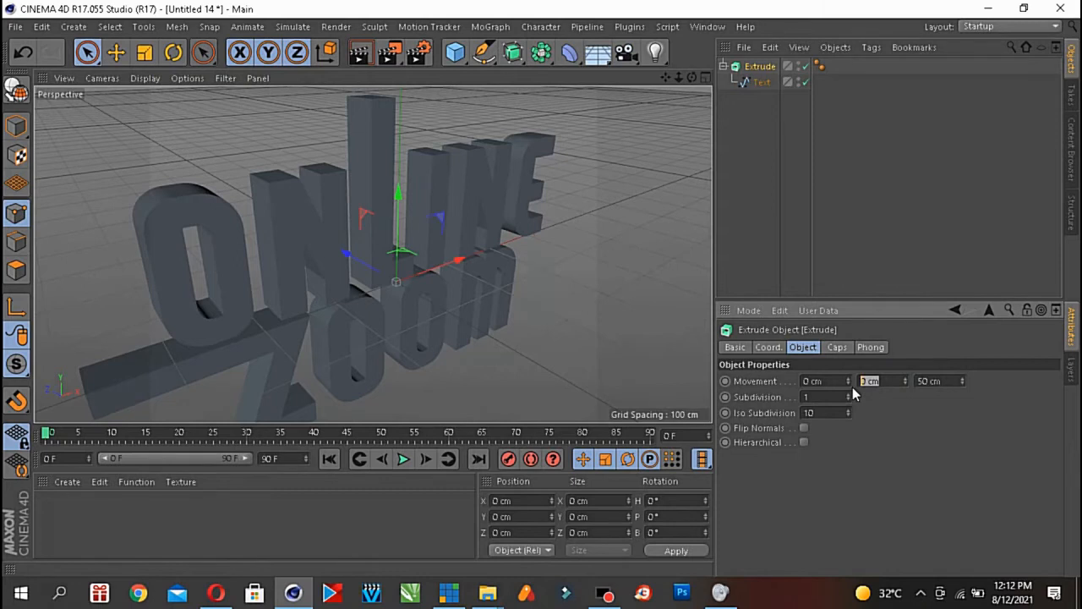
{"action": "type", "text": "50"}
{"action": "key", "text": "Return"}
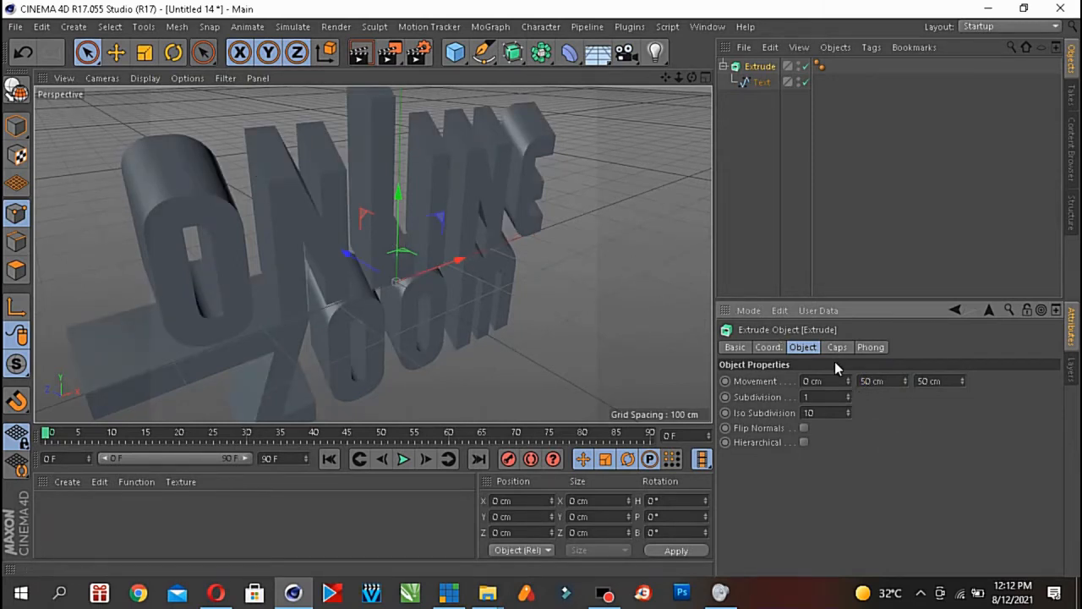
- Change the Extrude object's Y movement to -50 cm and inspect the slanted letters from a lower angle
{"action": "left_click", "coordinate": [862, 383]}
{"action": "left_click", "coordinate": [897, 437]}
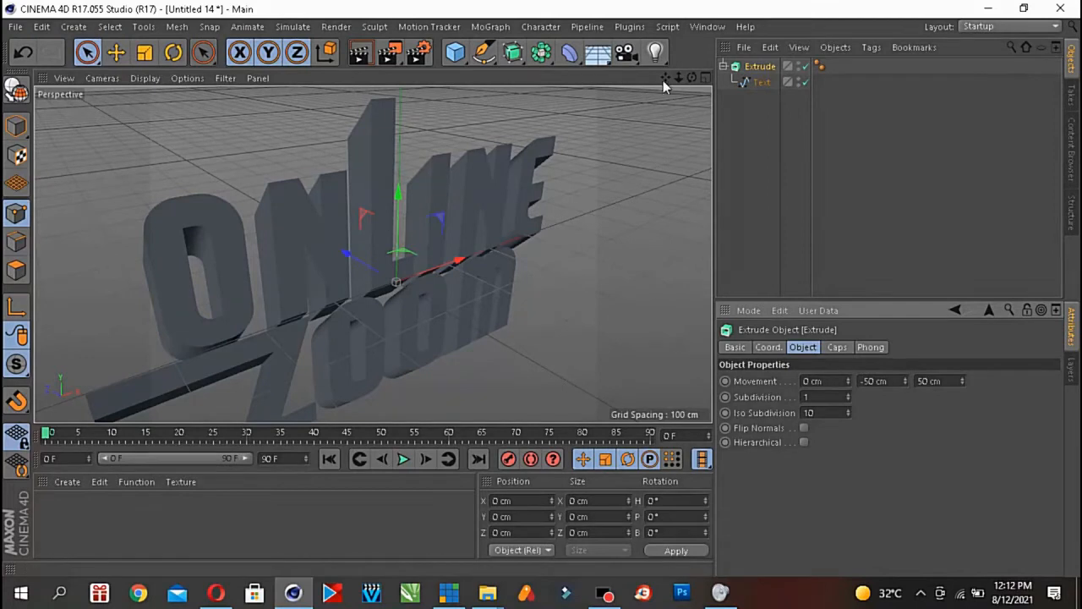
{"action": "left_click_drag", "start_coordinate": [693, 78], "coordinate": [372, 254]}
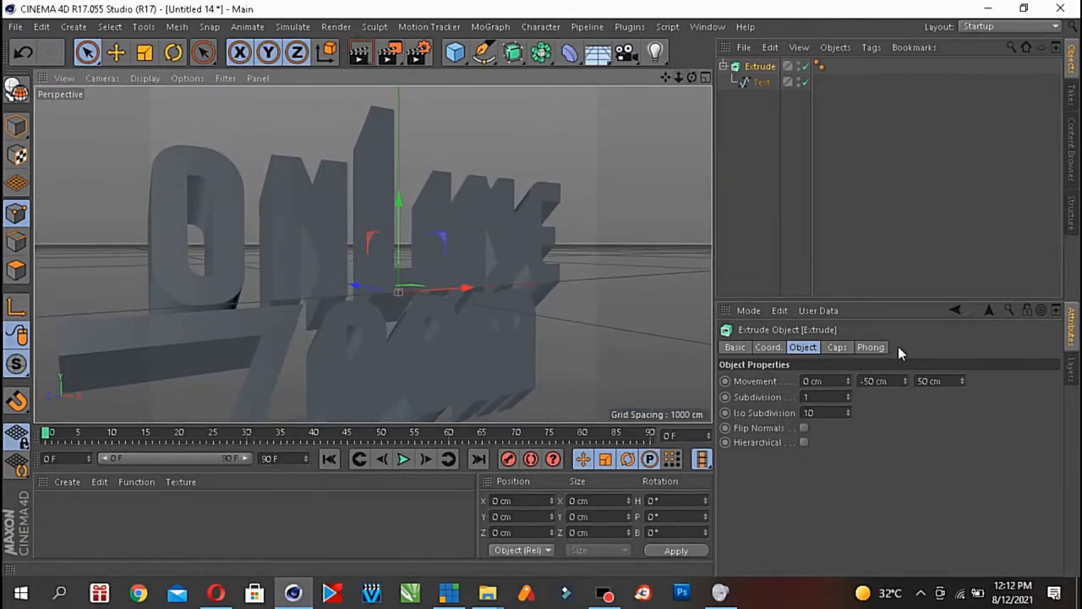
- Reset the Extrude object's Y movement to 0 cm
{"action": "double_click", "coordinate": [899, 383]}
{"action": "type", "text": "0"}
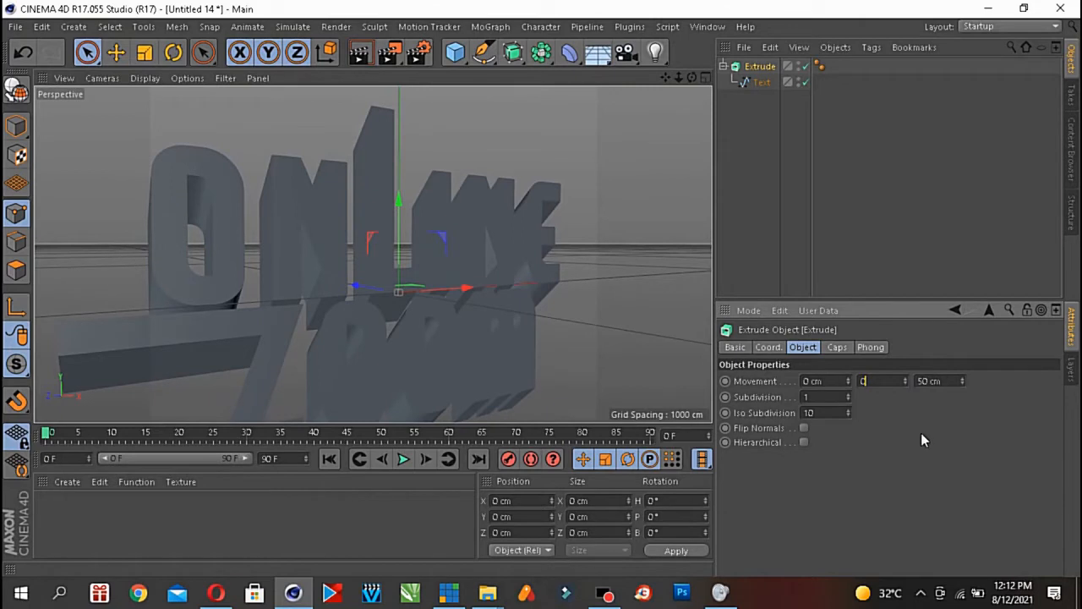
{"action": "left_click", "coordinate": [924, 435]}
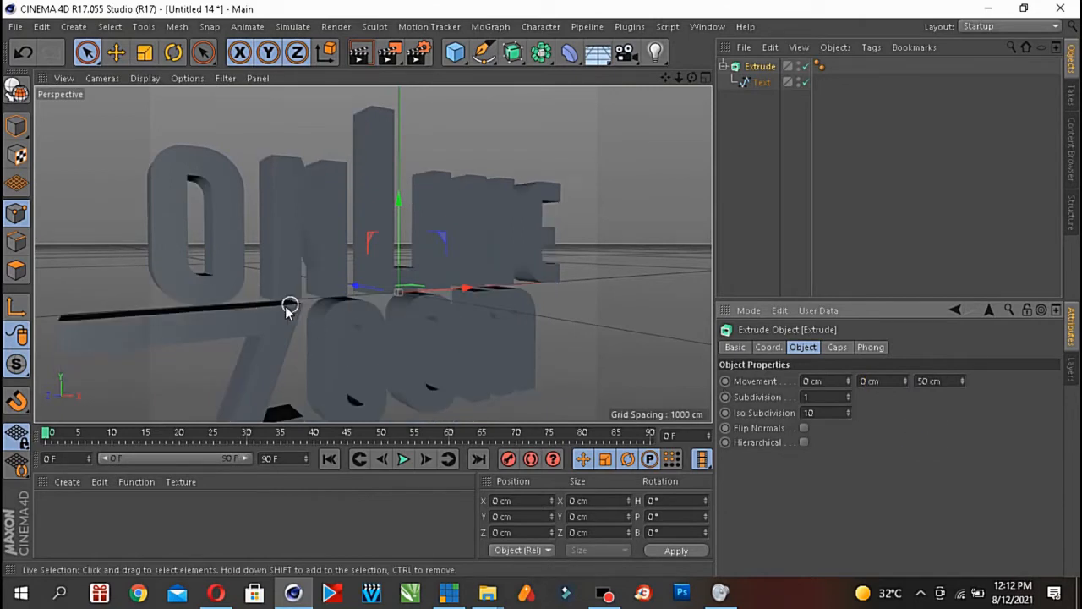
- Try the Extrude object's X movement at 50 cm and then at -50 cm
{"action": "double_click", "coordinate": [827, 380]}
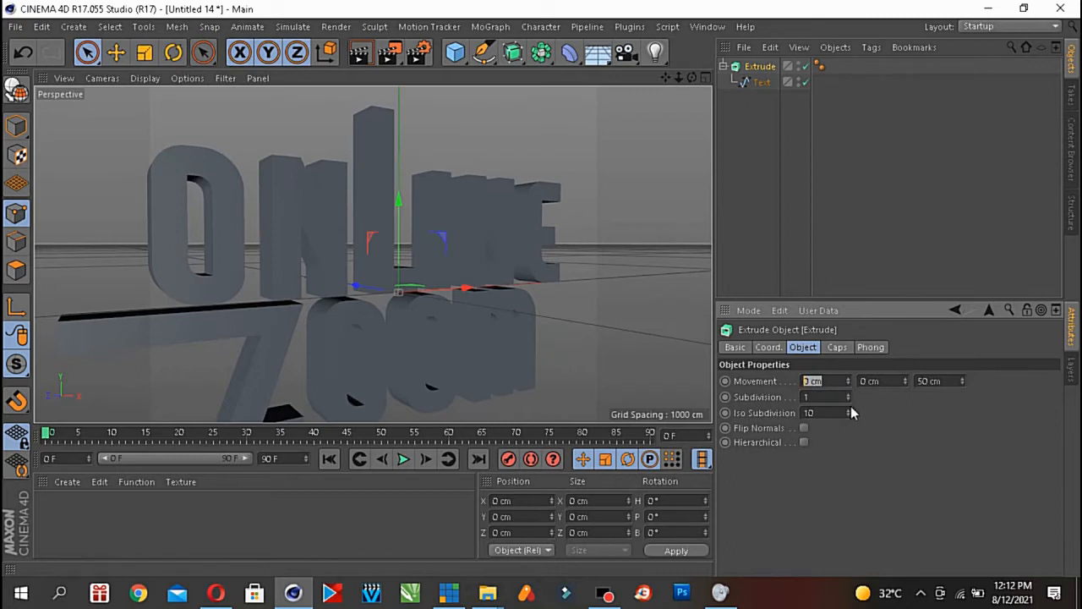
{"action": "type", "text": "50"}
{"action": "key", "text": "Return"}
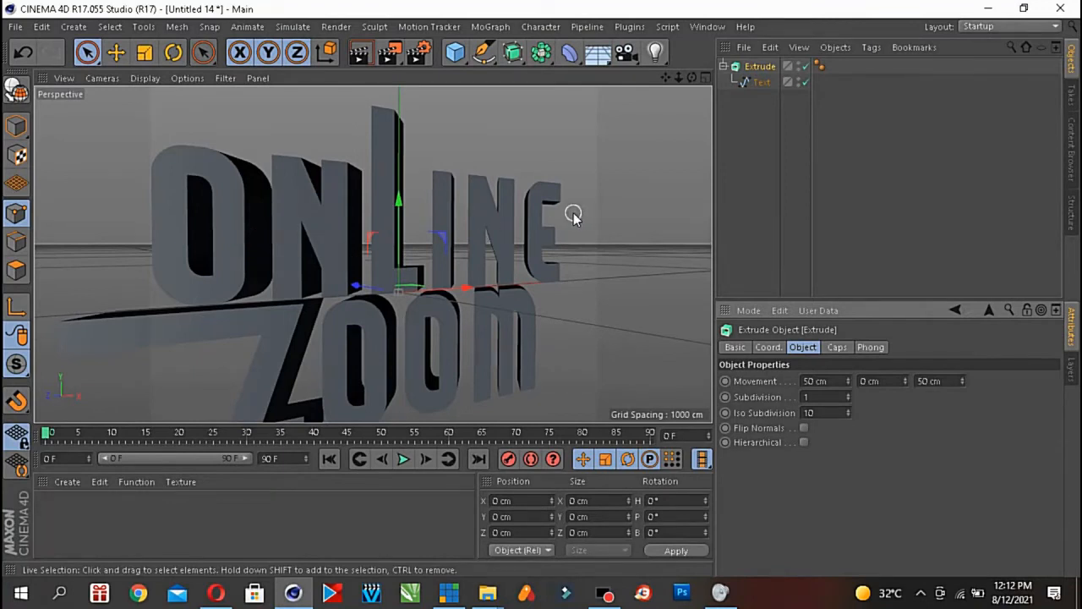
{"action": "left_click", "coordinate": [808, 381]}
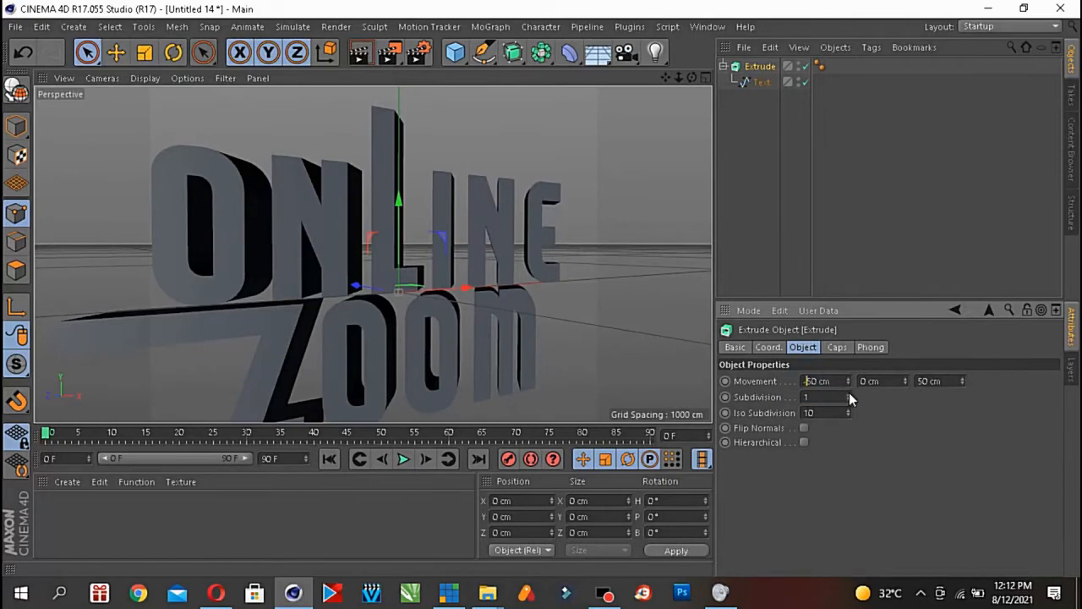
{"action": "type", "text": "-"}
{"action": "key", "text": "Return"}
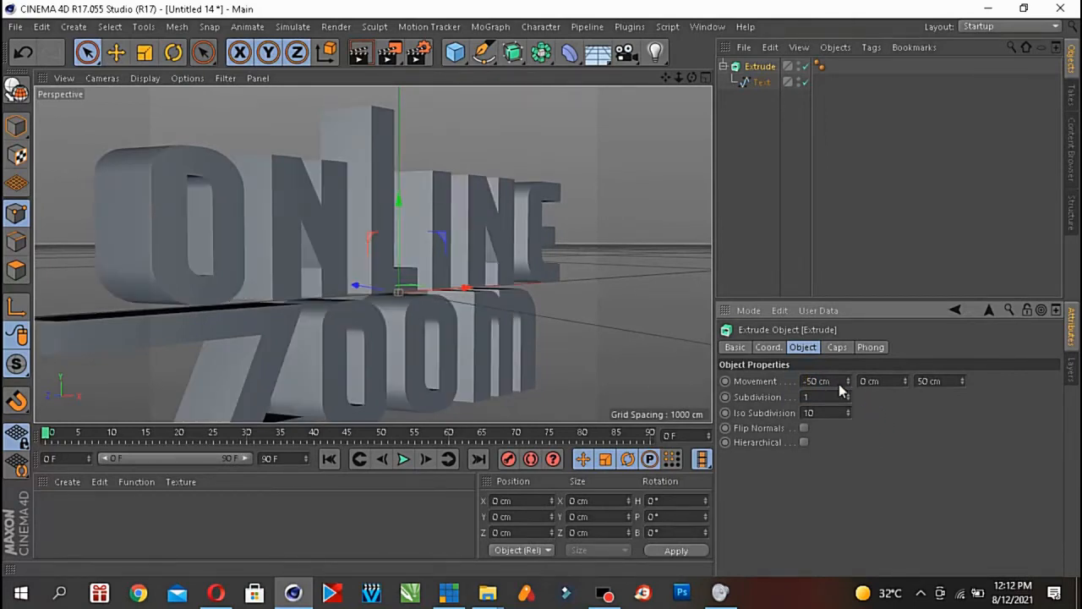
- Return the Extrude object's X movement to 0 cm and view the letters from above
{"action": "left_click_drag", "start_coordinate": [839, 385], "coordinate": [771, 389]}
{"action": "key", "text": "Return"}
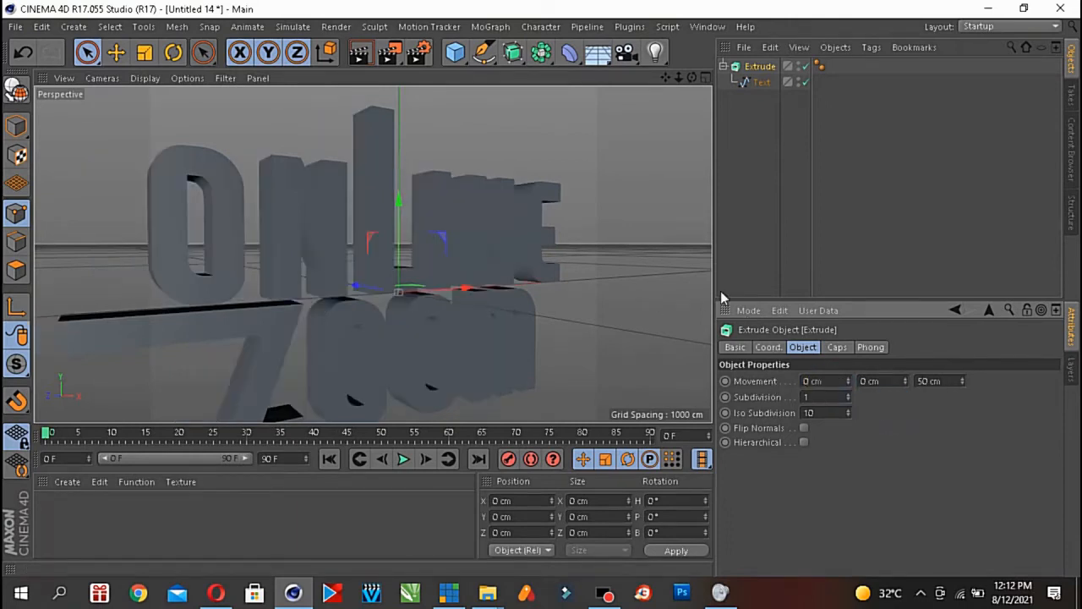
{"action": "left_click_drag", "start_coordinate": [693, 77], "coordinate": [761, 139]}
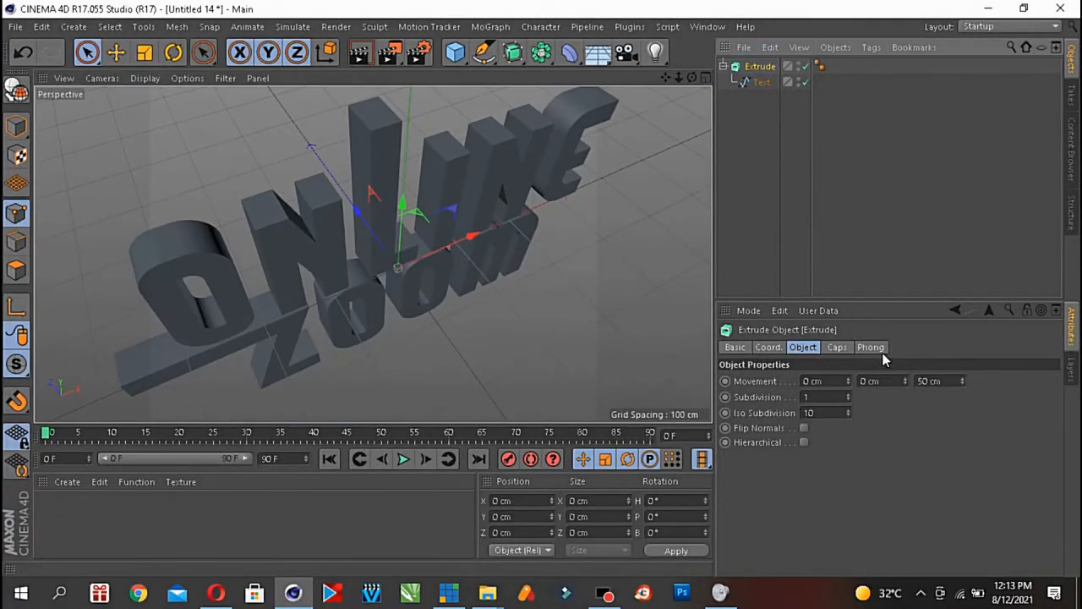
- Set both the Y and X movement of the Extrude object to 50 cm
{"action": "left_click", "coordinate": [952, 380]}
{"action": "left_click", "coordinate": [887, 380]}
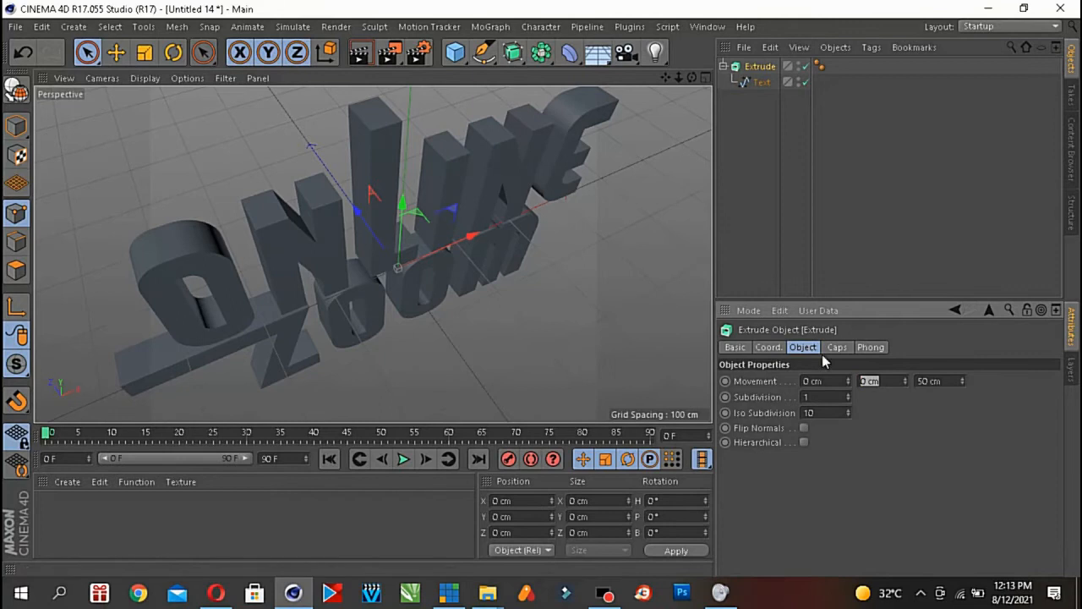
{"action": "left_click", "coordinate": [832, 380]}
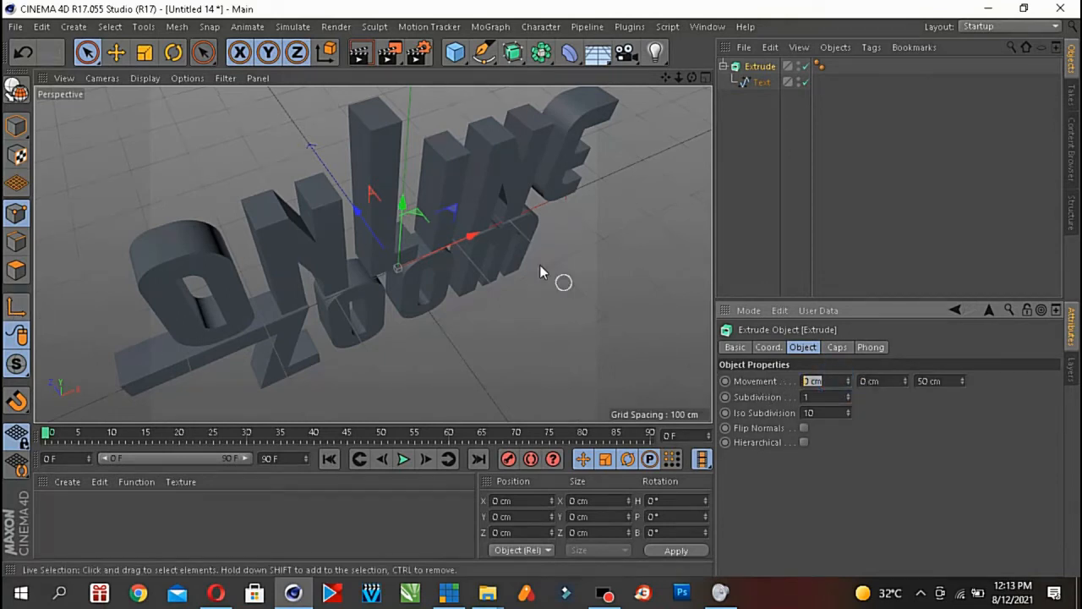
{"action": "left_click", "coordinate": [888, 380]}
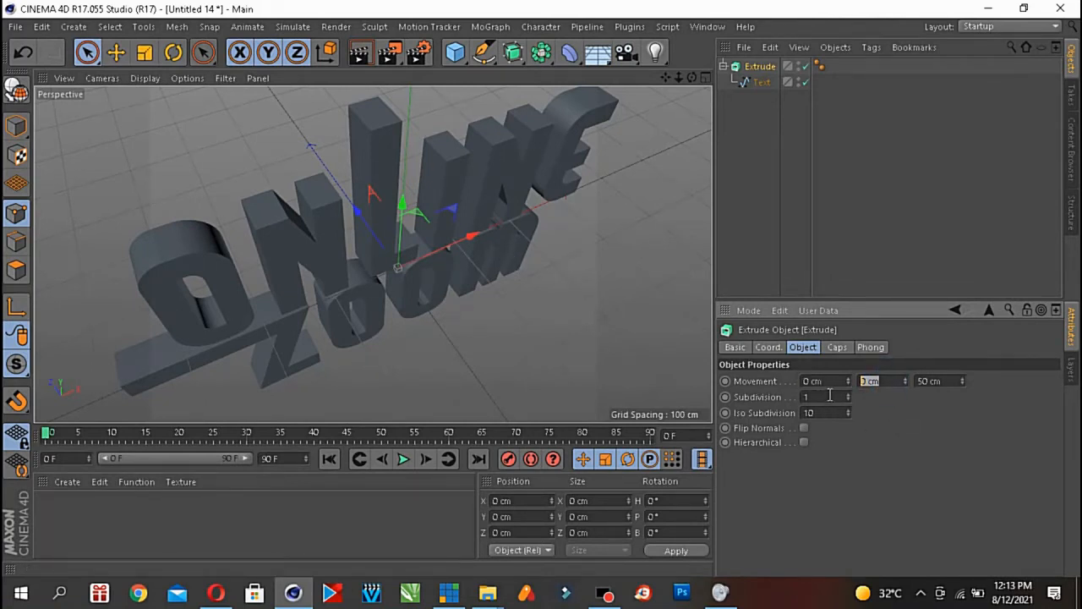
{"action": "left_click", "coordinate": [884, 380]}
{"action": "left_click", "coordinate": [823, 381]}
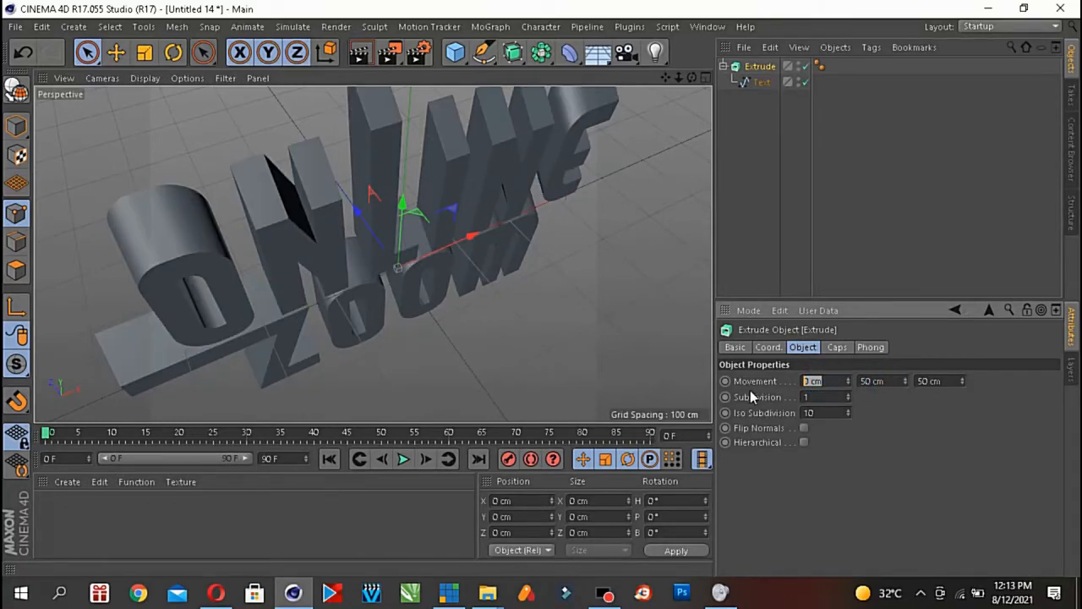
{"action": "type", "text": "50"}
{"action": "key", "text": "Return"}
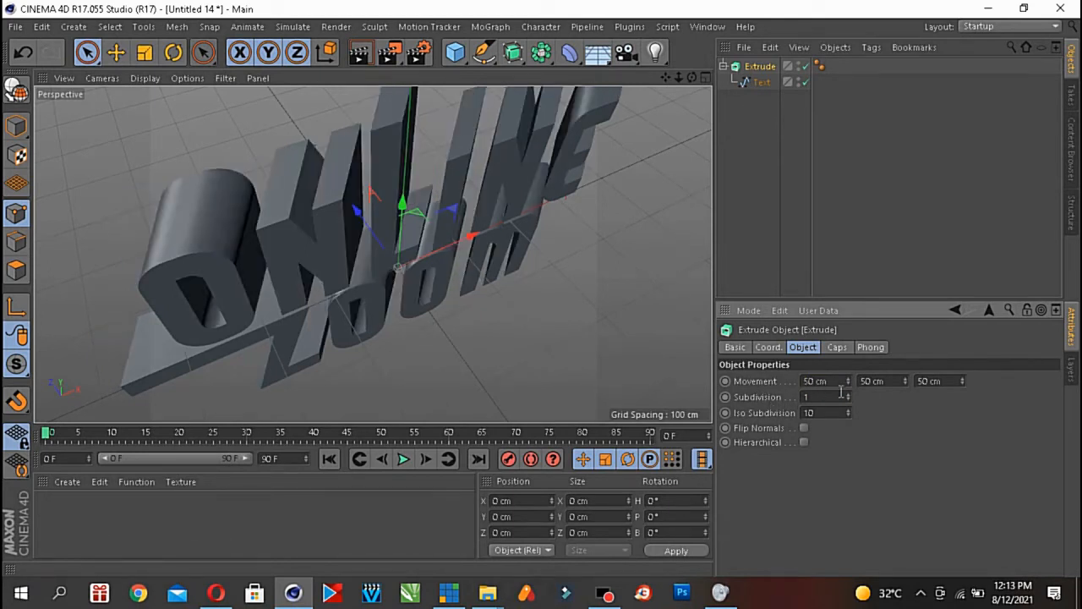
- Reset the Extrude object's Y and X movement to 0 cm, leaving only the Z depth
{"action": "left_click_drag", "start_coordinate": [847, 381], "coordinate": [905, 375]}
{"action": "double_click", "coordinate": [883, 380]}
{"action": "type", "text": "0"}
{"action": "double_click", "coordinate": [831, 381]}
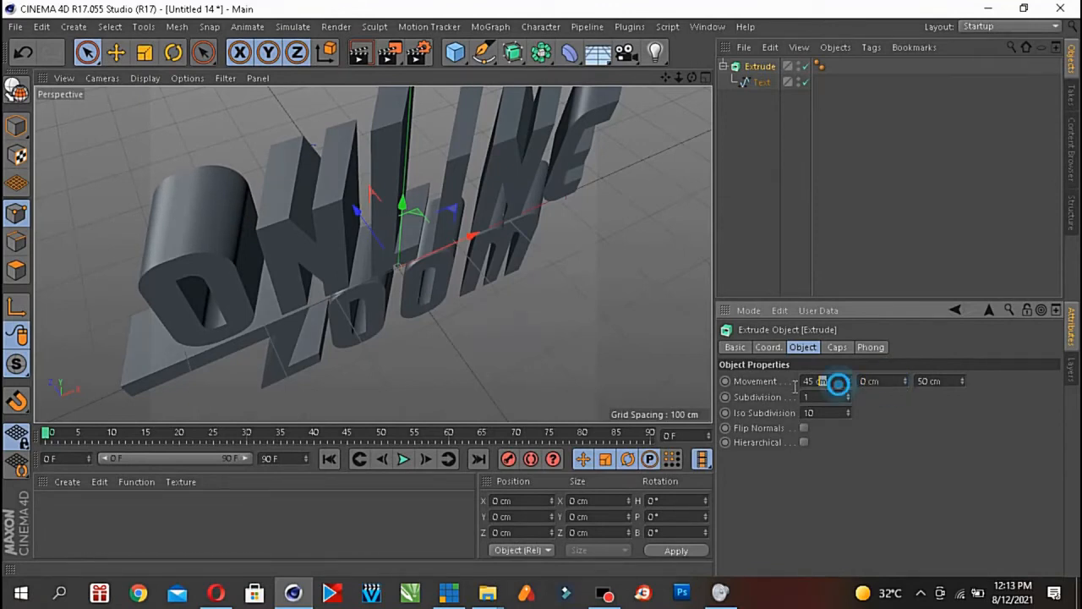
{"action": "type", "text": "0"}
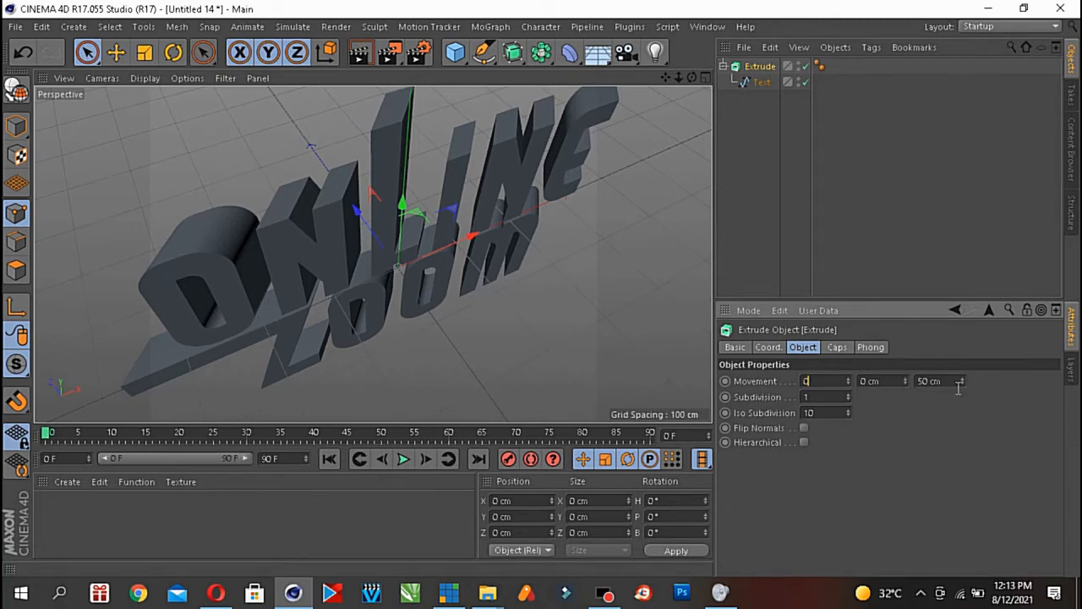
- Collapse the Extrude hierarchy and set both its Start and End caps to Fillet Cap
{"action": "left_click_drag", "start_coordinate": [689, 78], "coordinate": [666, 97]}
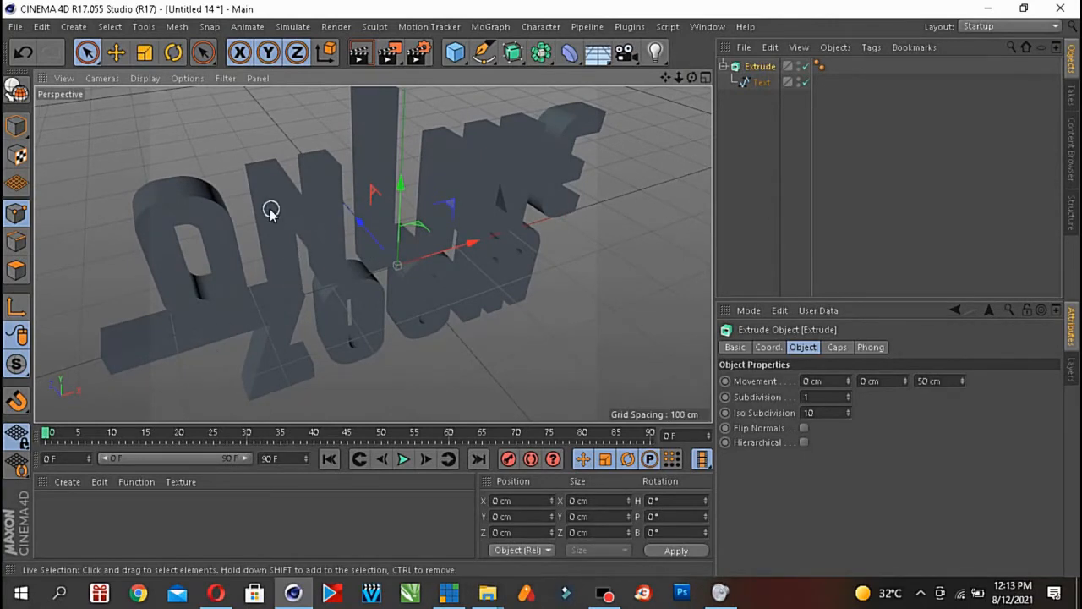
{"action": "scroll", "coordinate": [265, 211], "scroll_direction": "up", "scroll_amount": 2}
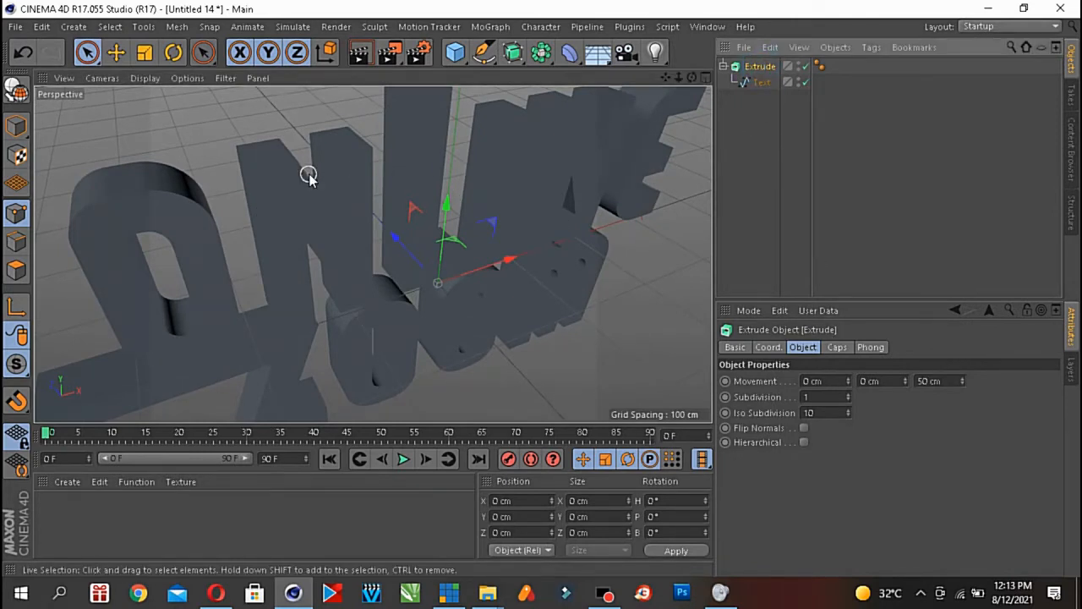
{"action": "left_click_drag", "start_coordinate": [692, 77], "coordinate": [629, 91]}
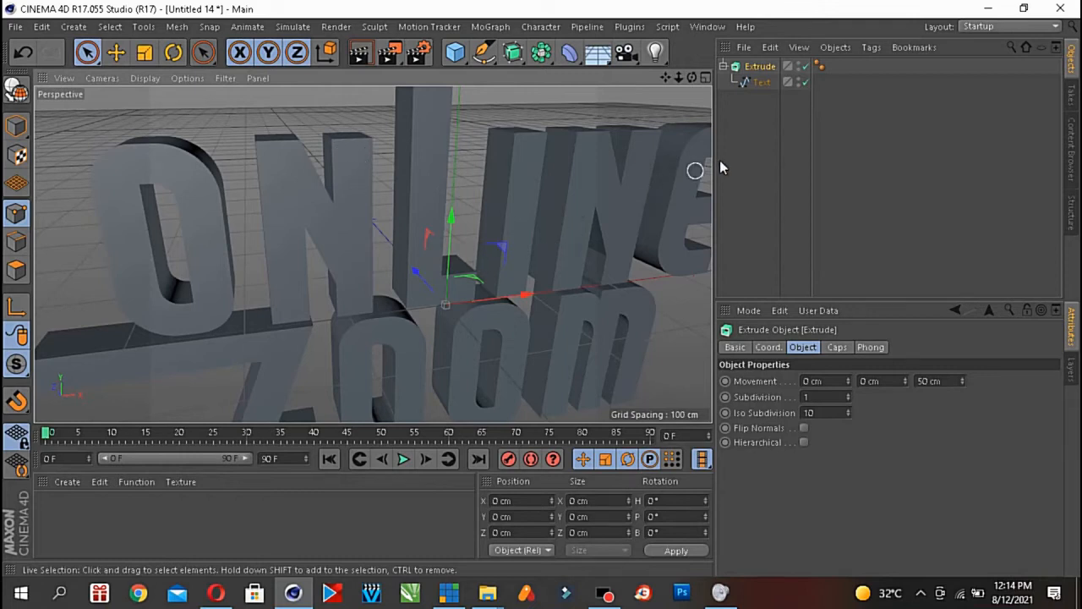
{"action": "left_click", "coordinate": [723, 66]}
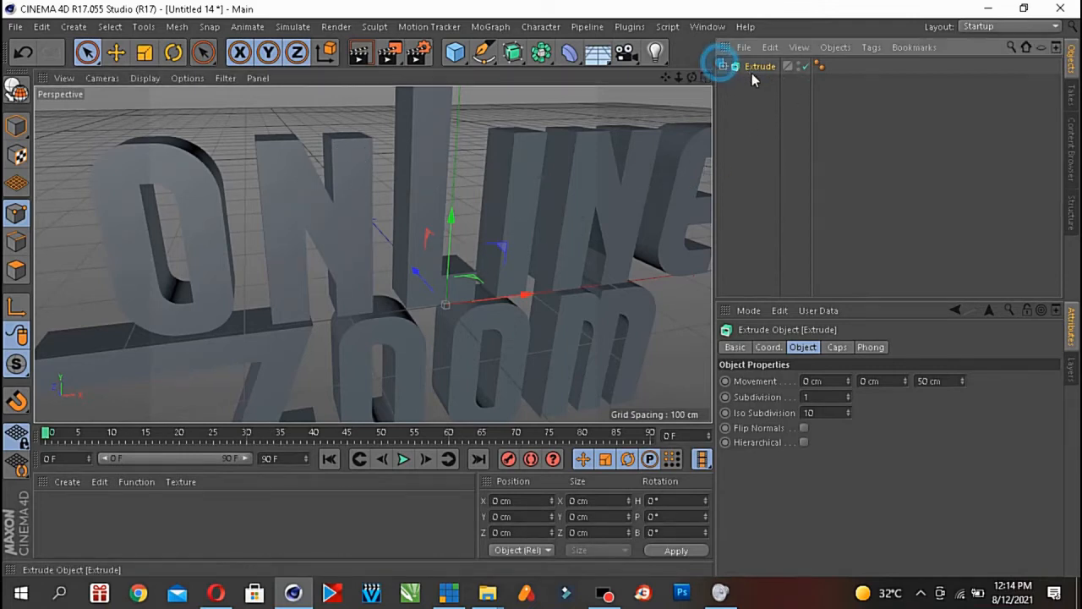
{"action": "left_click", "coordinate": [835, 347]}
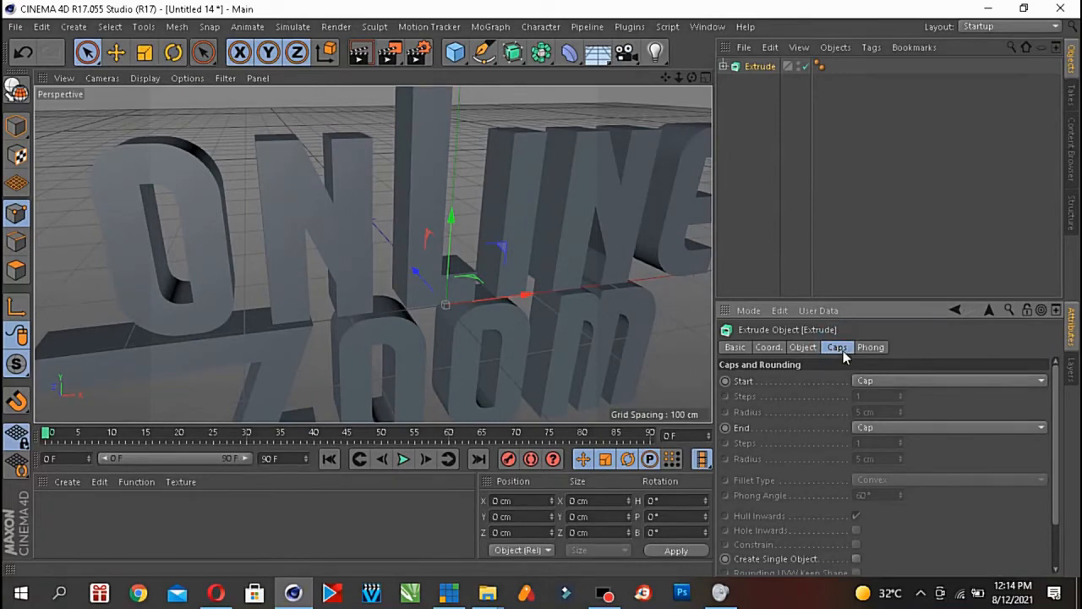
{"action": "left_click", "coordinate": [871, 381]}
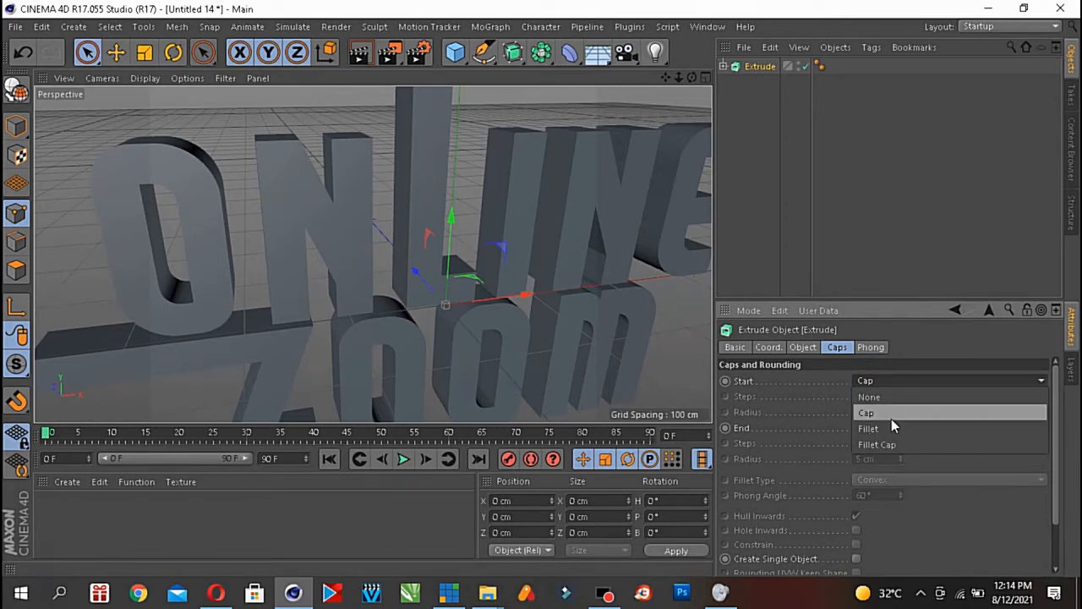
{"action": "left_click", "coordinate": [876, 443]}
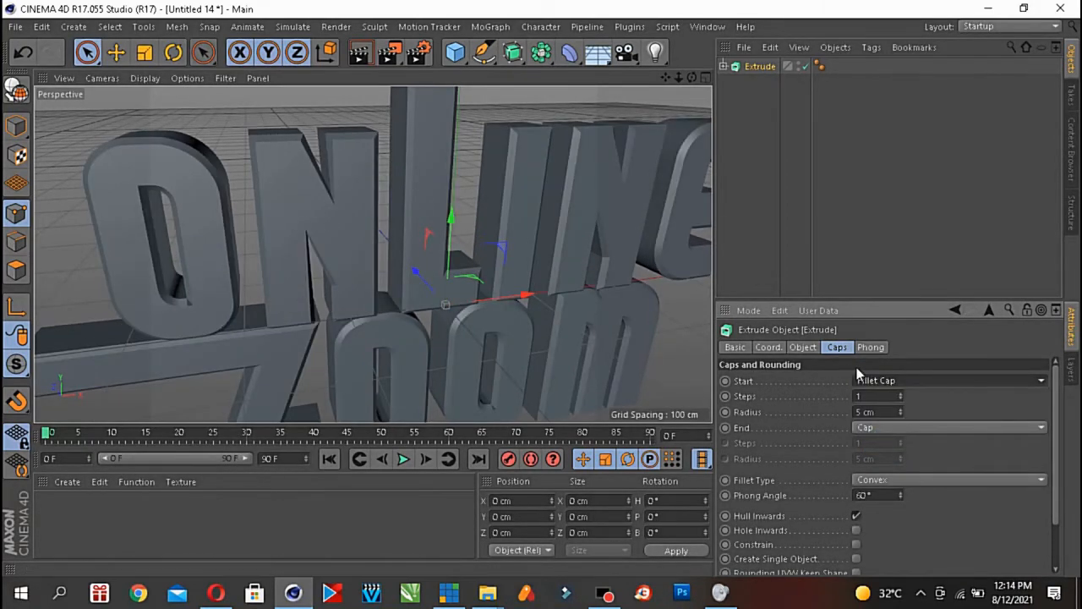
{"action": "left_click", "coordinate": [899, 428]}
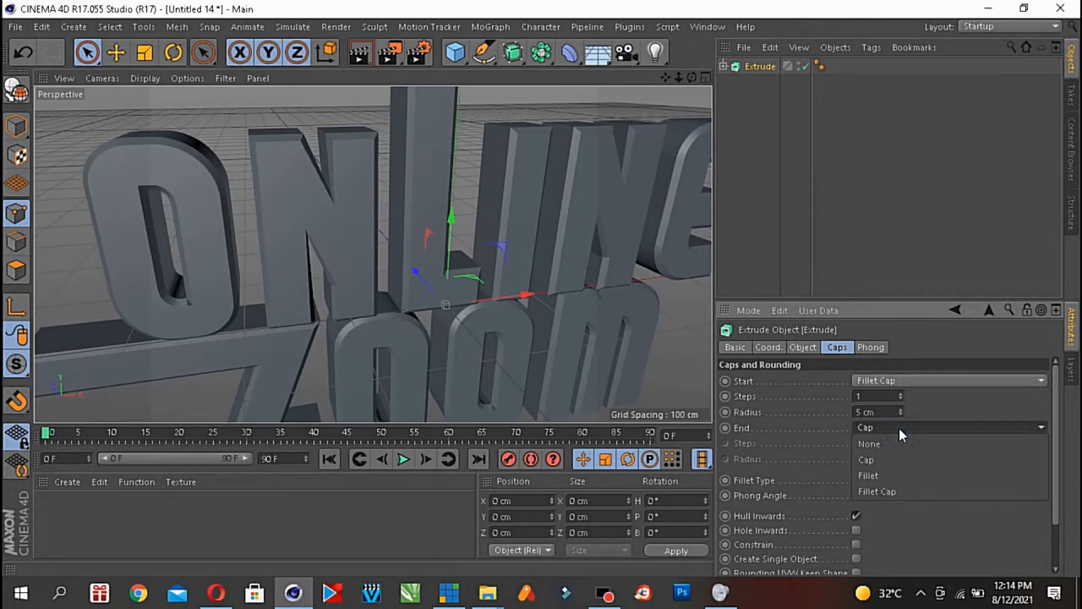
{"action": "left_click", "coordinate": [896, 490]}
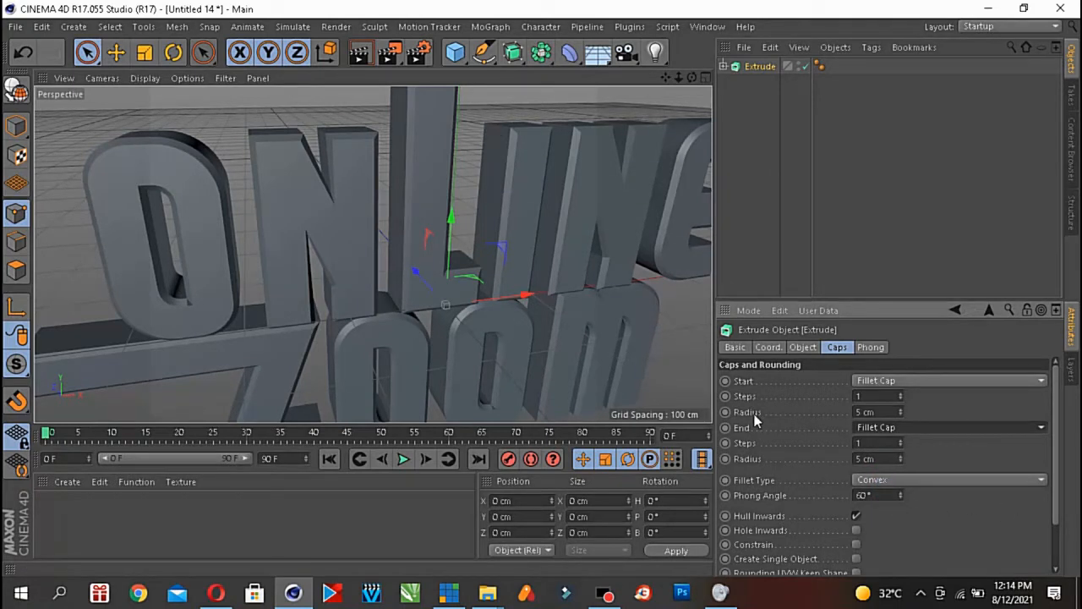
- Set the start cap's fillet radius to 6 cm and inspect the bevelled letter edges from different angles
{"action": "left_click", "coordinate": [866, 412]}
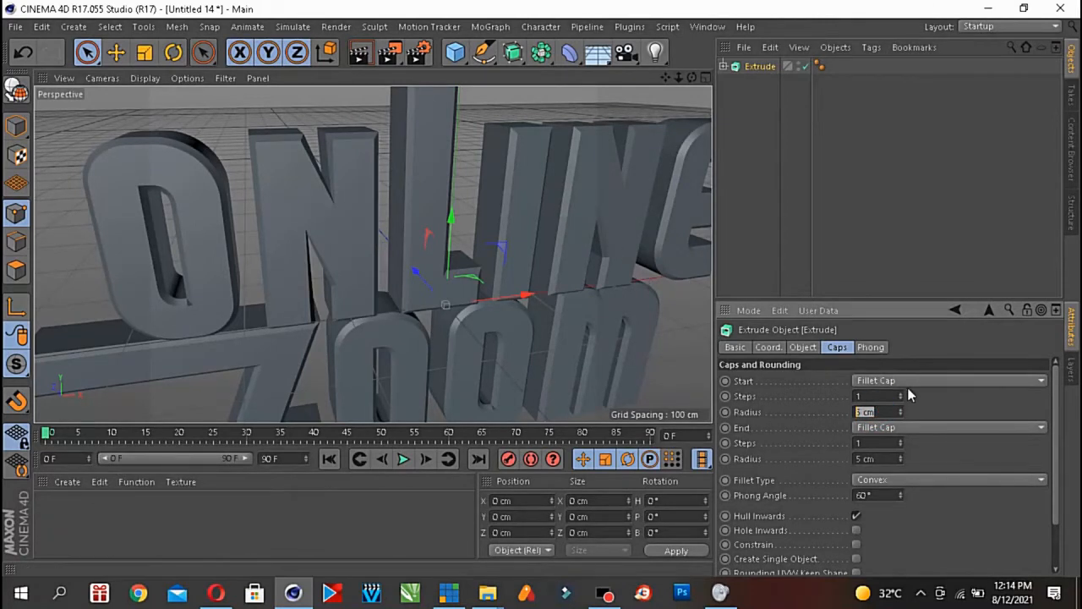
{"action": "mouse_move", "coordinate": [902, 410]}
{"action": "left_mouse_down"}
{"action": "mouse_move", "coordinate": [902, 401]}
{"action": "mouse_move", "coordinate": [901, 411]}
{"action": "left_mouse_up"}
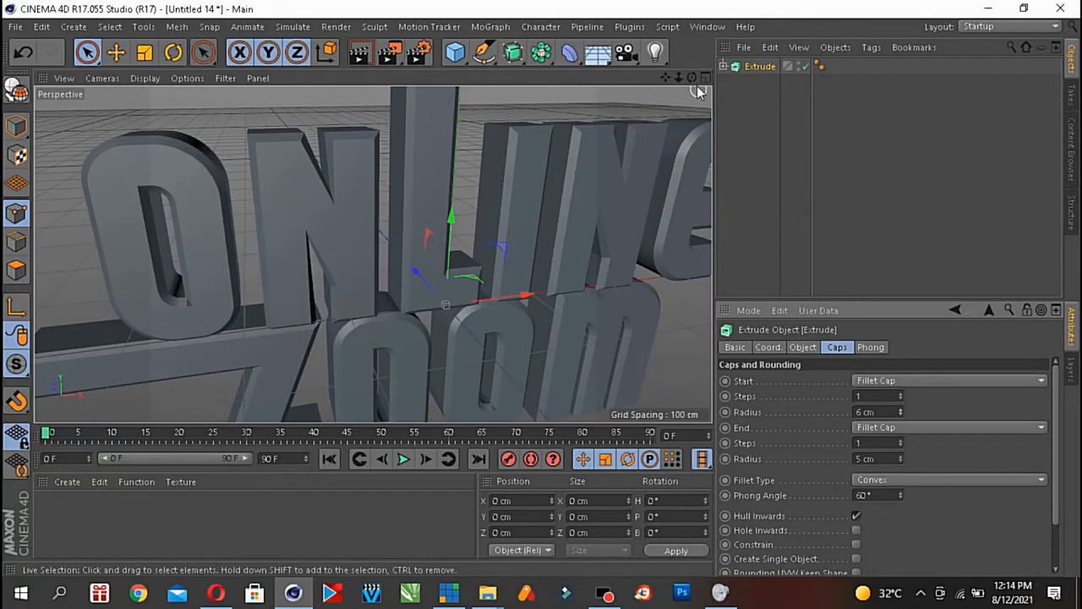
{"action": "left_click_drag", "start_coordinate": [693, 76], "coordinate": [704, 106]}
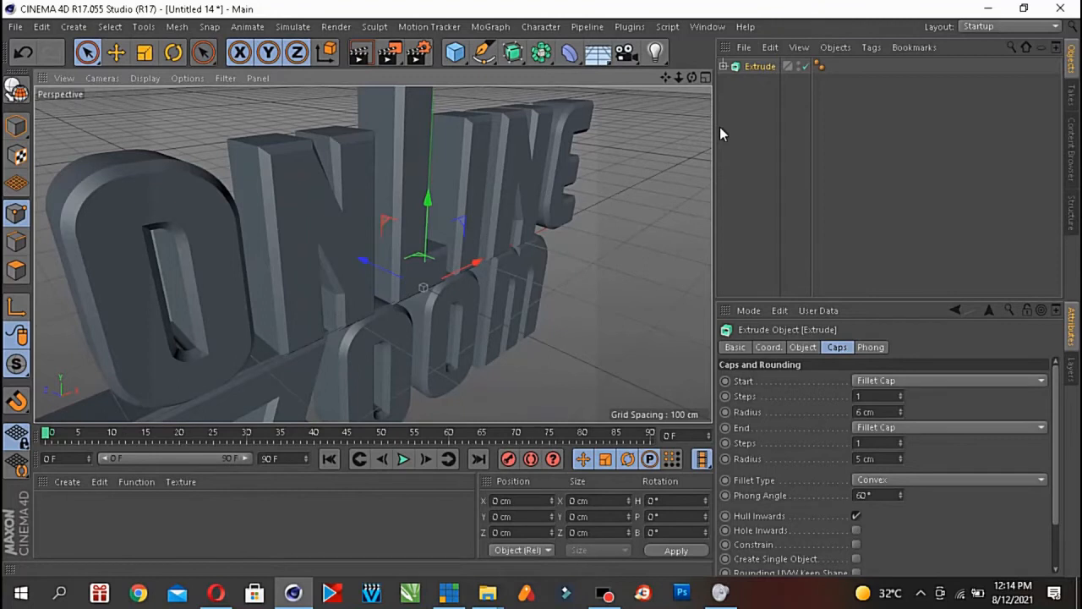
{"action": "mouse_move", "coordinate": [693, 78]}
{"action": "left_mouse_down"}
{"action": "mouse_move", "coordinate": [541, 99]}
{"action": "mouse_move", "coordinate": [613, 114]}
{"action": "mouse_move", "coordinate": [693, 83]}
{"action": "left_mouse_up"}
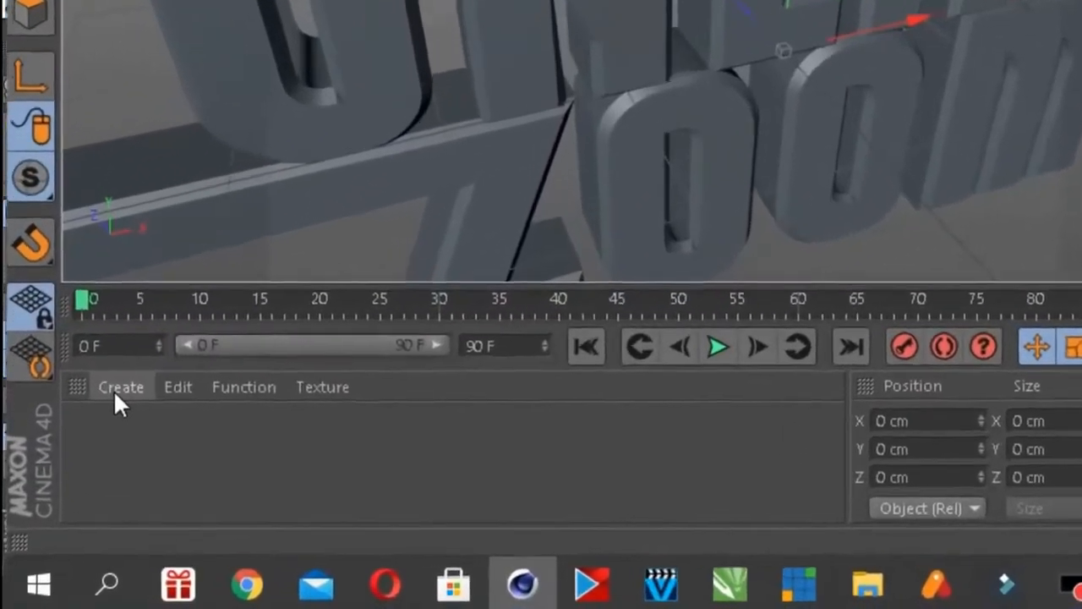
- Create two new materials
{"action": "left_click", "coordinate": [119, 389]}
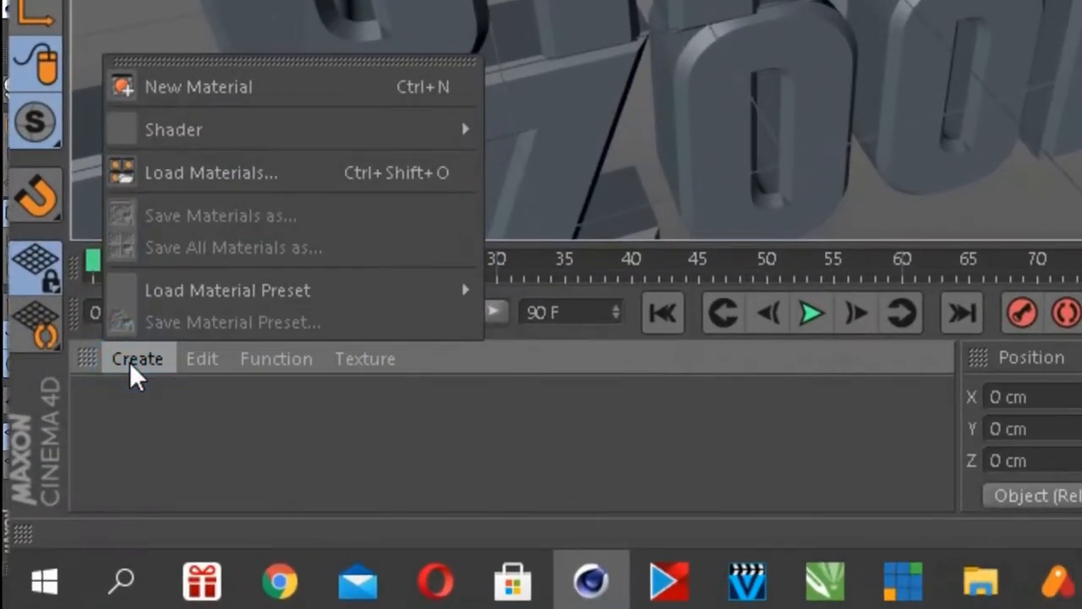
{"action": "left_click", "coordinate": [201, 95]}
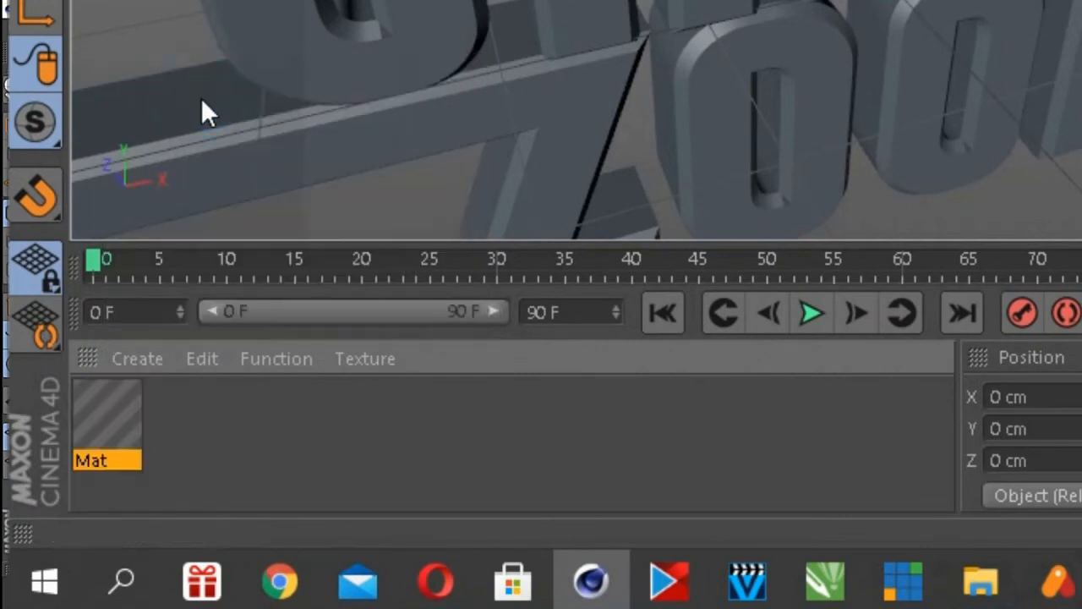
{"action": "double_click", "coordinate": [231, 434]}
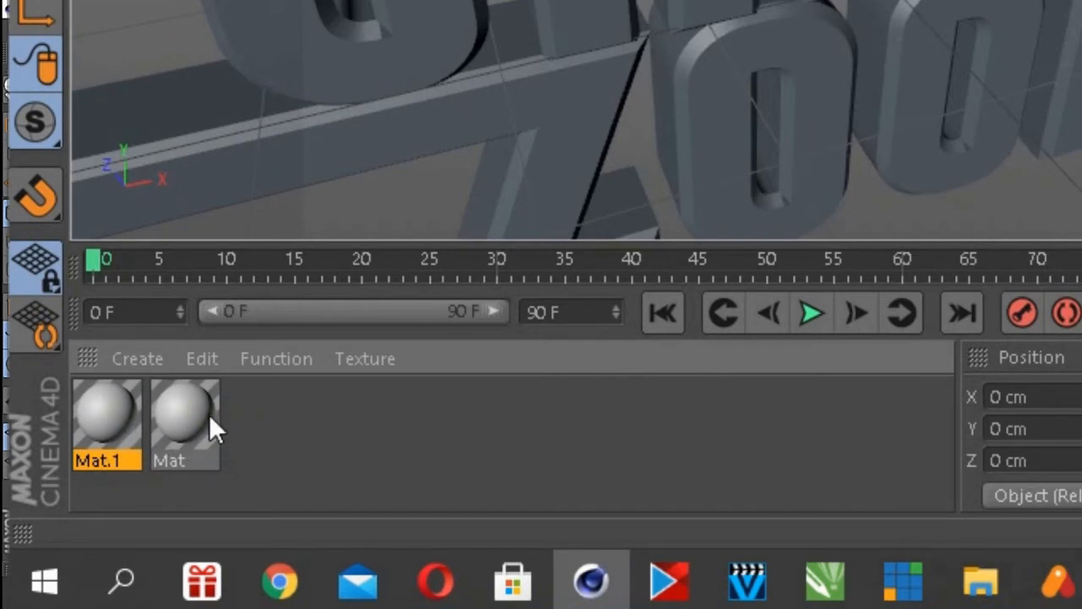
- Open the Mat.1 material for editing and set its color to purple with H 282°, S 99% and V 83%
{"action": "double_click", "coordinate": [100, 418]}
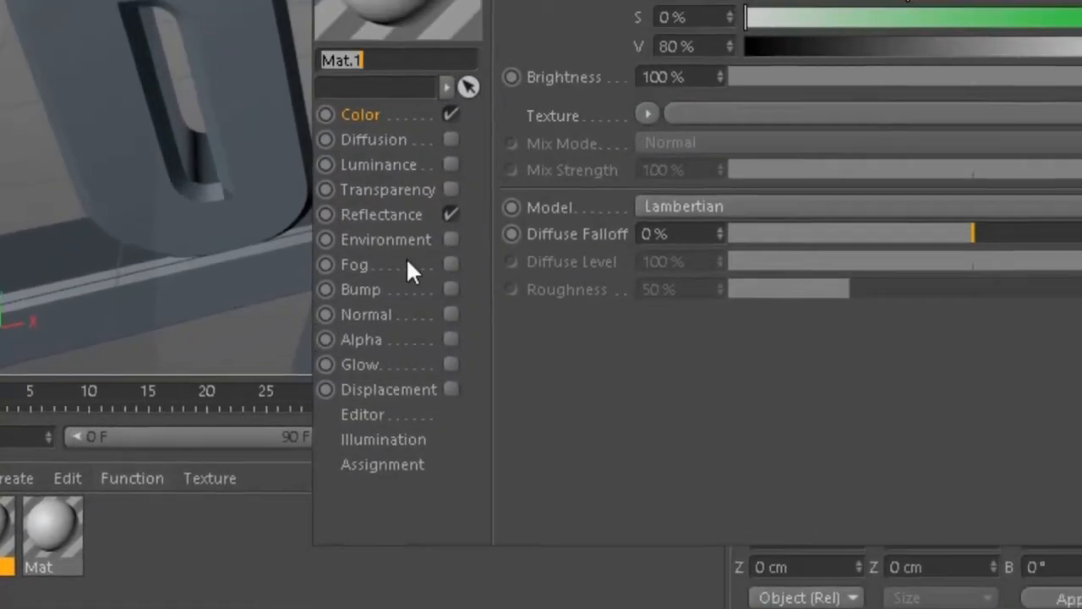
{"action": "mouse_move", "coordinate": [676, 167]}
{"action": "left_mouse_down"}
{"action": "mouse_move", "coordinate": [918, 184]}
{"action": "mouse_move", "coordinate": [932, 167]}
{"action": "mouse_move", "coordinate": [869, 155]}
{"action": "mouse_move", "coordinate": [864, 194]}
{"action": "left_mouse_up"}
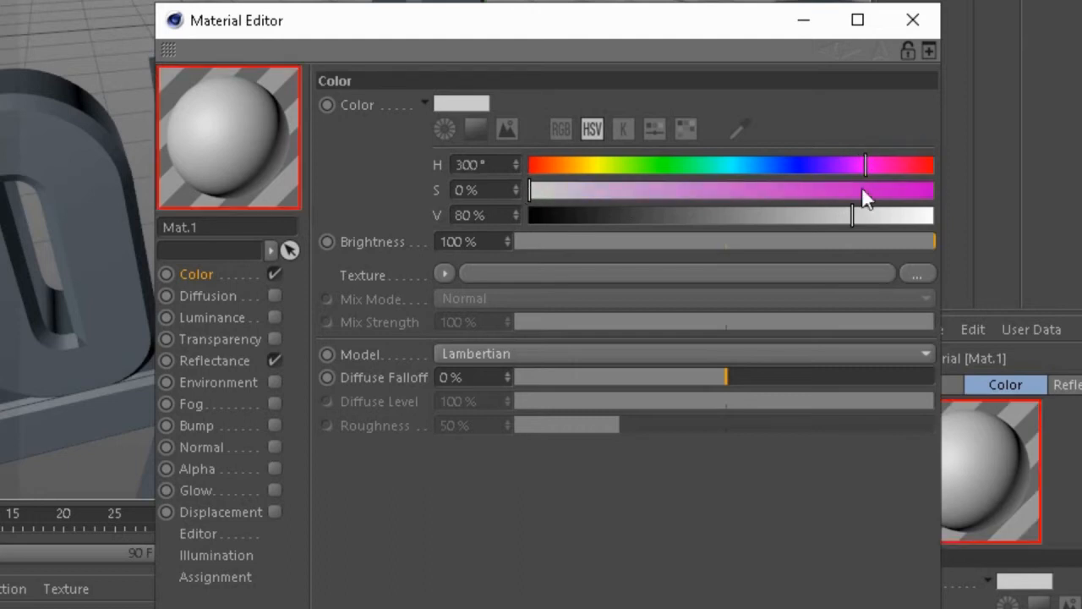
{"action": "left_click_drag", "start_coordinate": [534, 191], "coordinate": [924, 189]}
{"action": "mouse_move", "coordinate": [862, 164]}
{"action": "left_mouse_down"}
{"action": "mouse_move", "coordinate": [725, 165]}
{"action": "mouse_move", "coordinate": [795, 178]}
{"action": "mouse_move", "coordinate": [866, 164]}
{"action": "left_mouse_up"}
{"action": "left_click", "coordinate": [862, 212]}
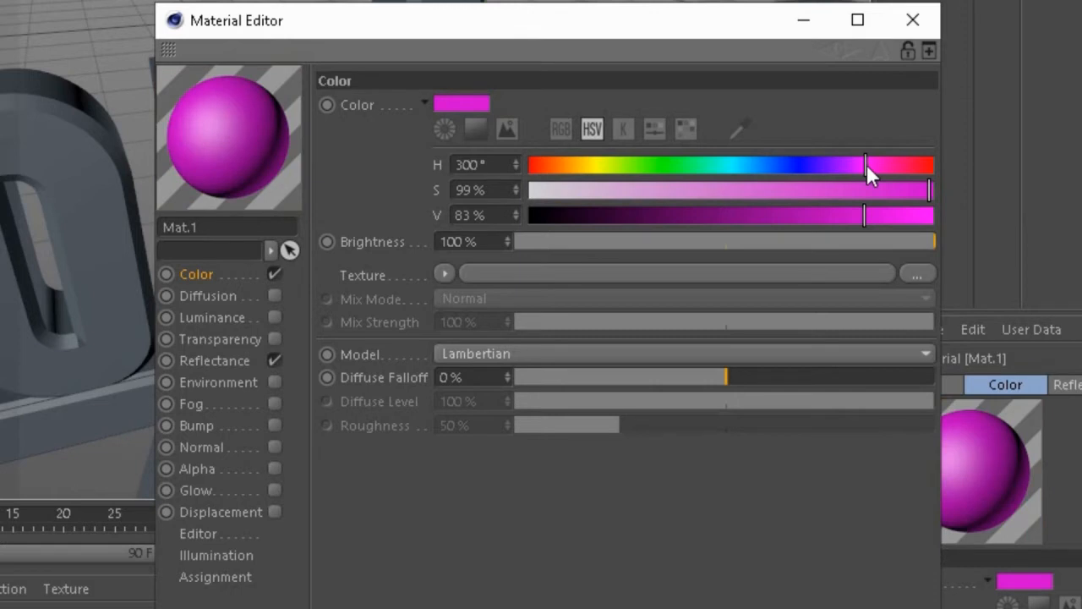
{"action": "left_click_drag", "start_coordinate": [866, 164], "coordinate": [846, 163]}
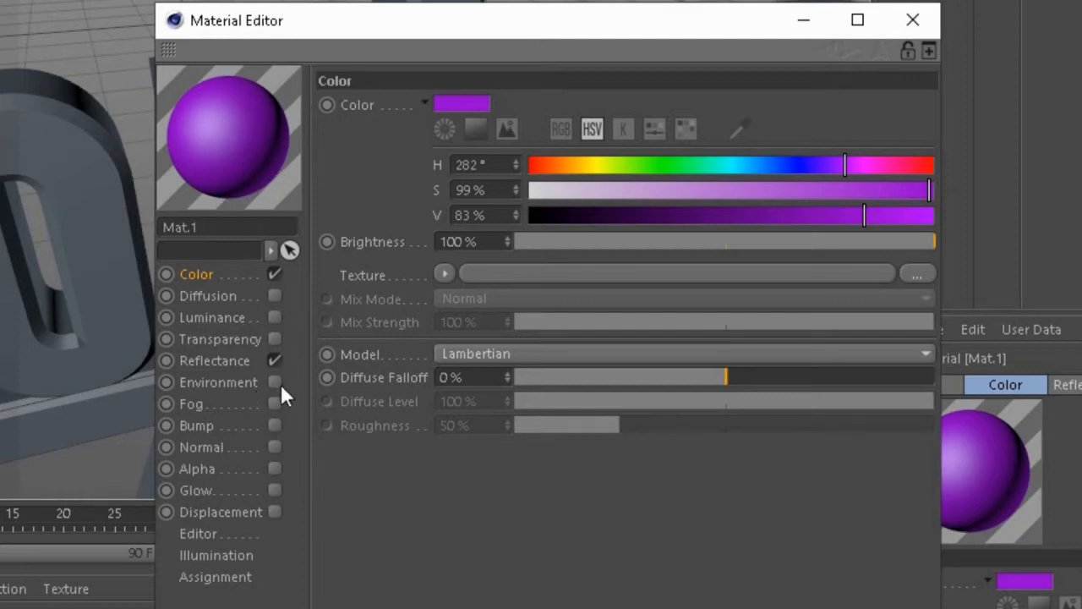
- Compare Mat.1 with reflectance off and on, and add a Beckmann layer to its Reflectance channel
{"action": "left_click", "coordinate": [273, 360]}
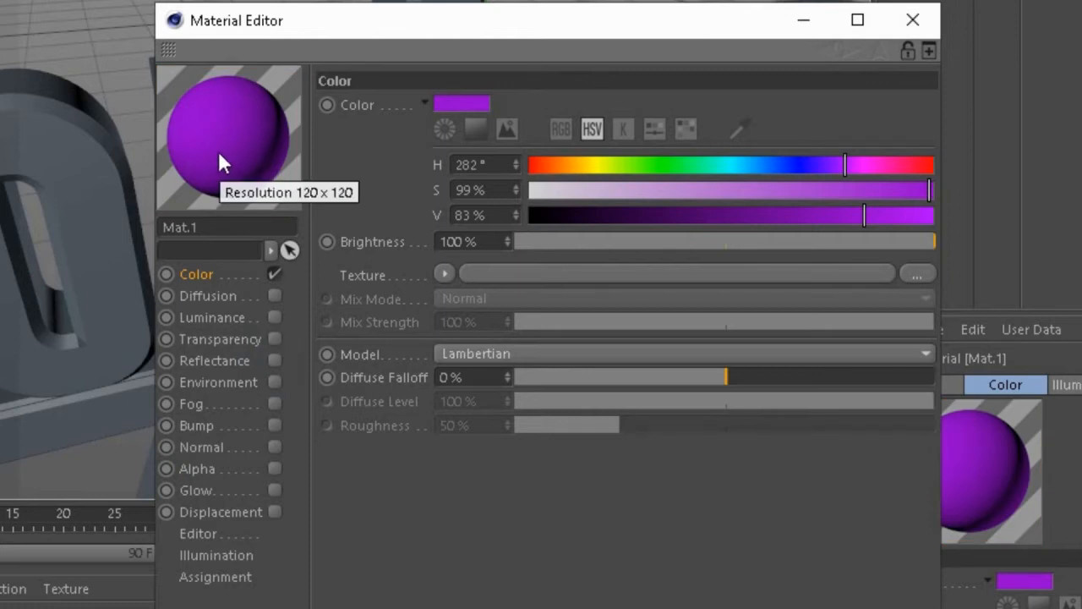
{"action": "left_click", "coordinate": [274, 361]}
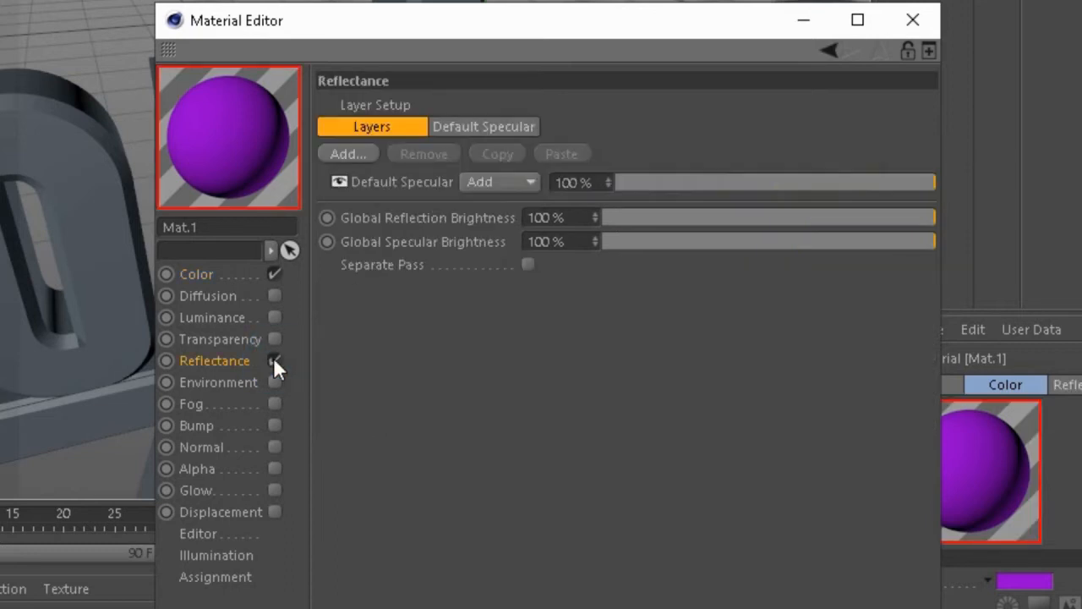
{"action": "left_click", "coordinate": [342, 157]}
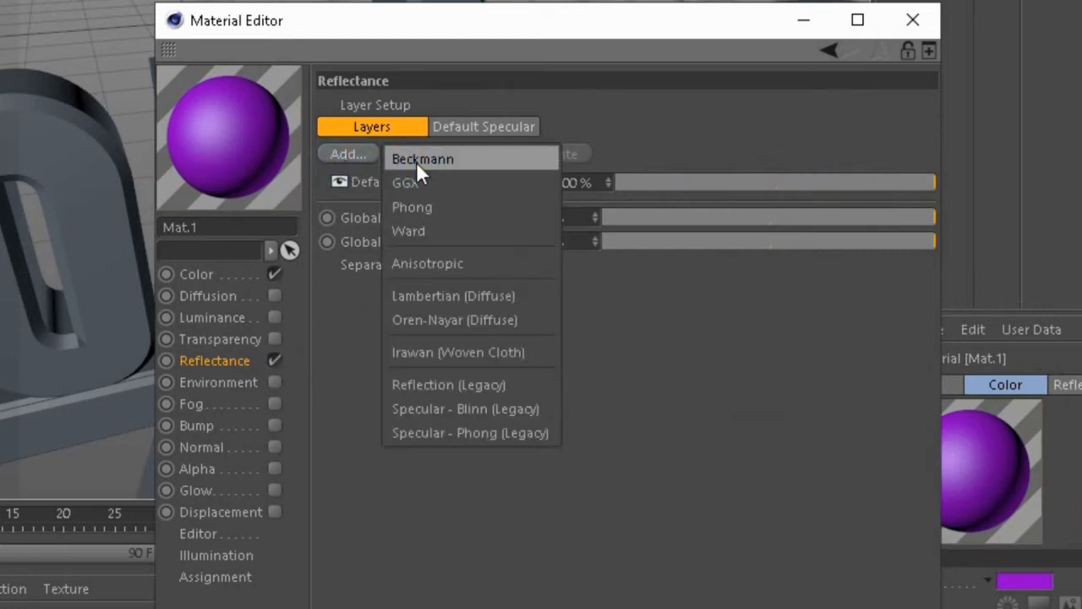
{"action": "left_click", "coordinate": [420, 160]}
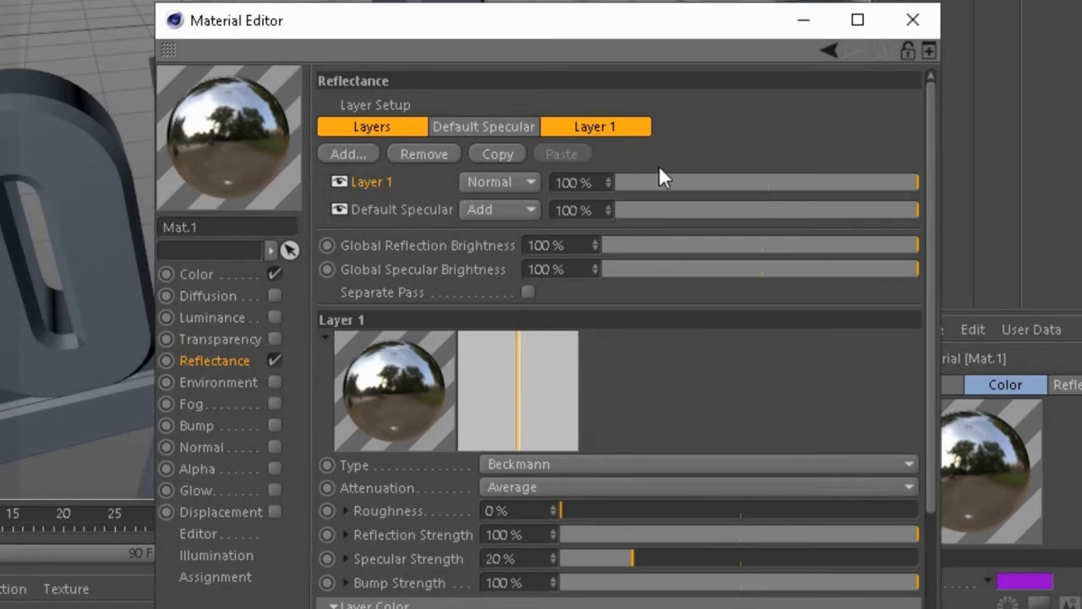
- Set the strength of both Layer 1 and Default Specular in Mat.1's reflectance to 10%
{"action": "left_click", "coordinate": [644, 183]}
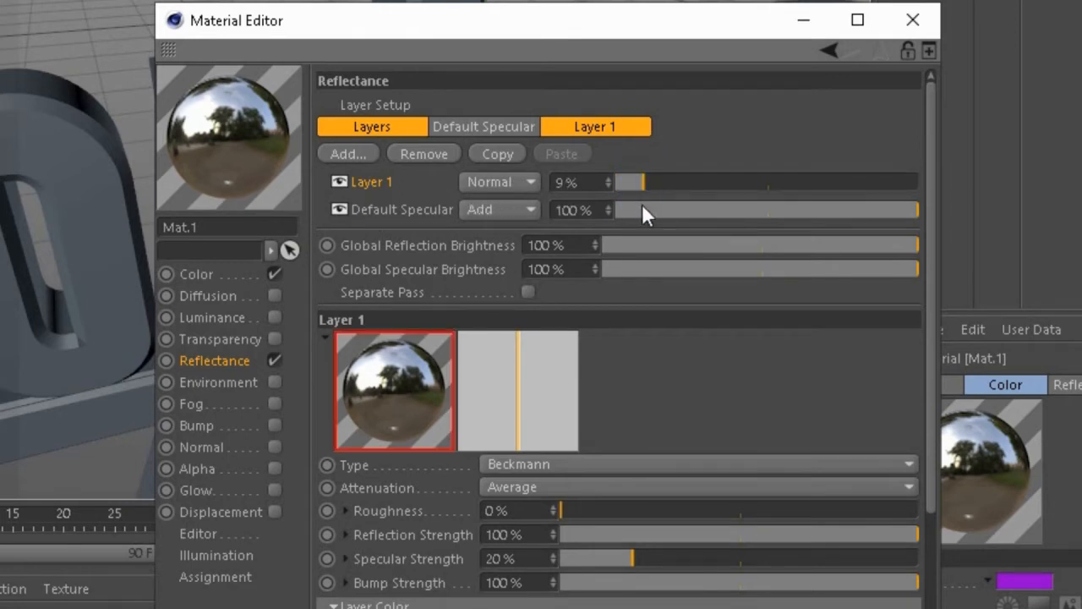
{"action": "left_click", "coordinate": [644, 209]}
{"action": "mouse_move", "coordinate": [664, 180]}
{"action": "left_mouse_down"}
{"action": "mouse_move", "coordinate": [698, 180]}
{"action": "mouse_move", "coordinate": [668, 184]}
{"action": "left_mouse_up"}
{"action": "left_click", "coordinate": [700, 209]}
{"action": "left_click", "coordinate": [656, 207]}
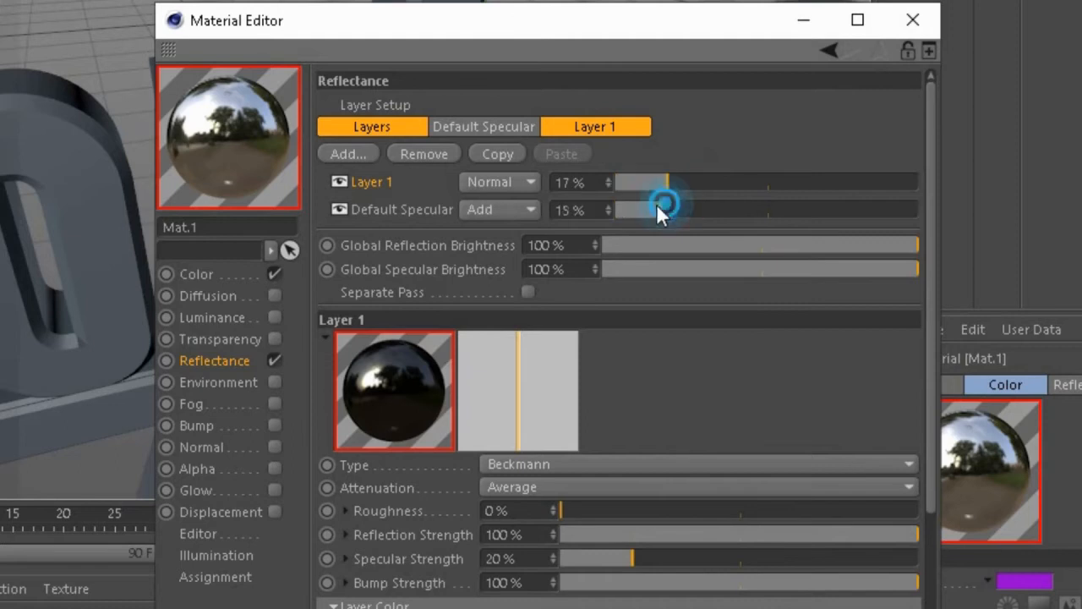
{"action": "left_click", "coordinate": [652, 183]}
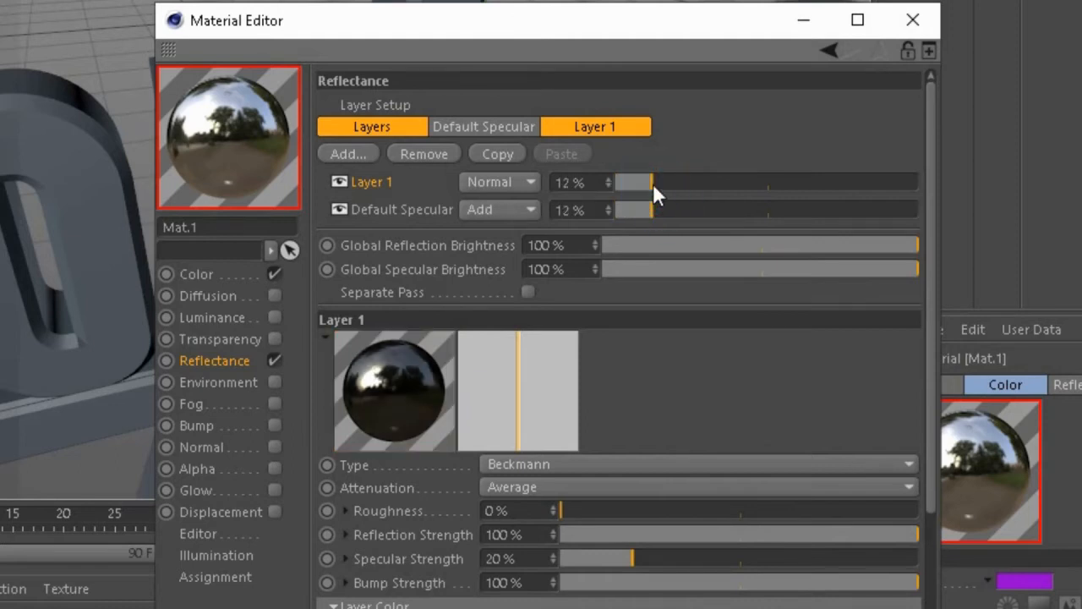
{"action": "left_click", "coordinate": [610, 186]}
{"action": "left_click", "coordinate": [610, 185]}
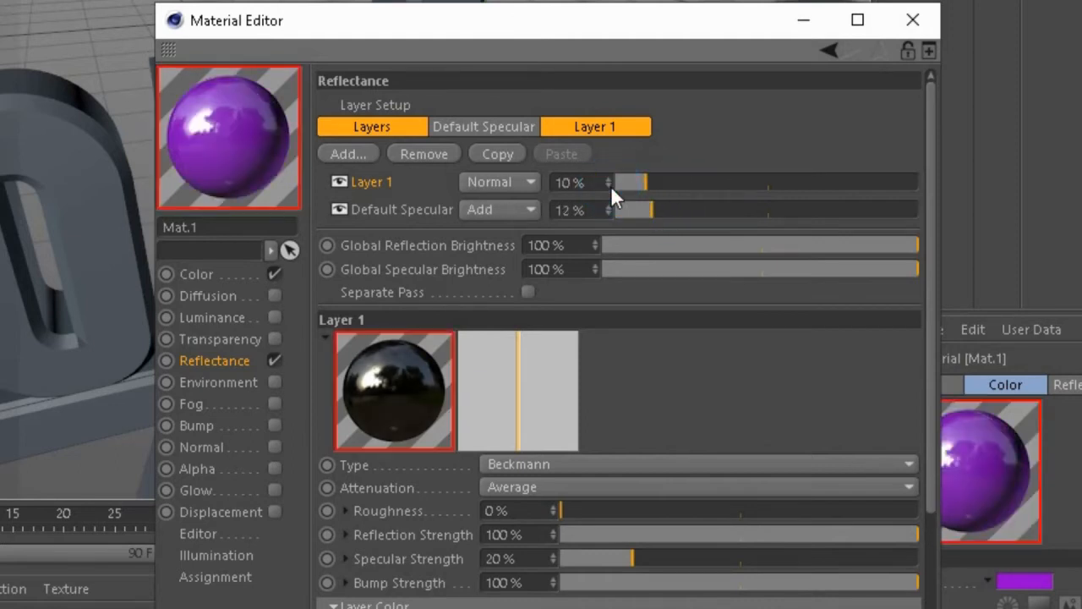
{"action": "left_click", "coordinate": [608, 213]}
{"action": "left_click", "coordinate": [608, 213]}
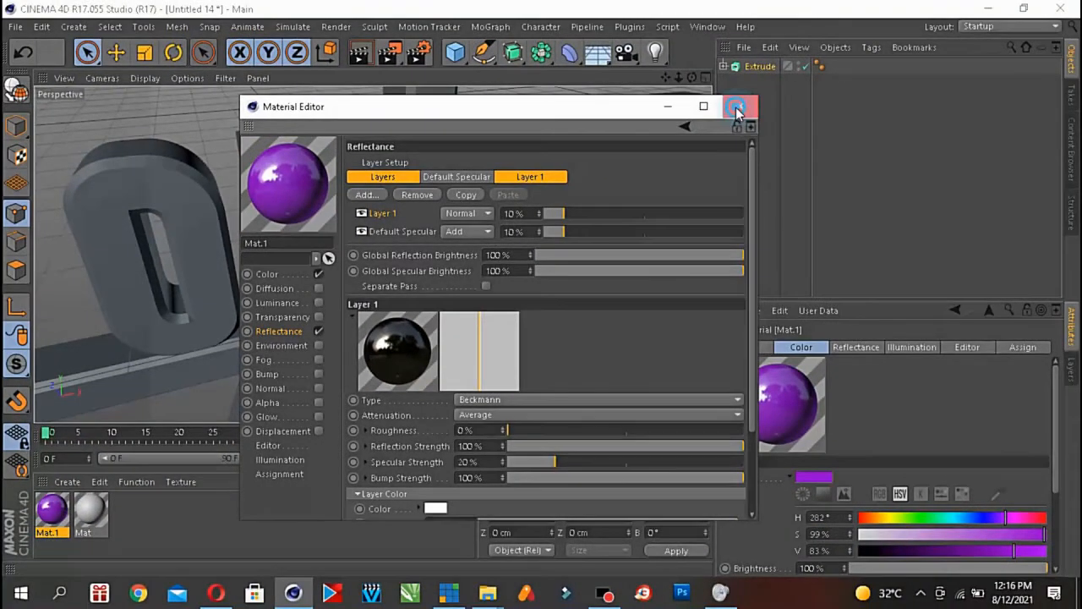
- Assign the purple Mat.1 material to the Extrude object and render the perspective view
{"action": "left_click", "coordinate": [739, 108]}
{"action": "left_click_drag", "start_coordinate": [60, 511], "coordinate": [296, 252]}
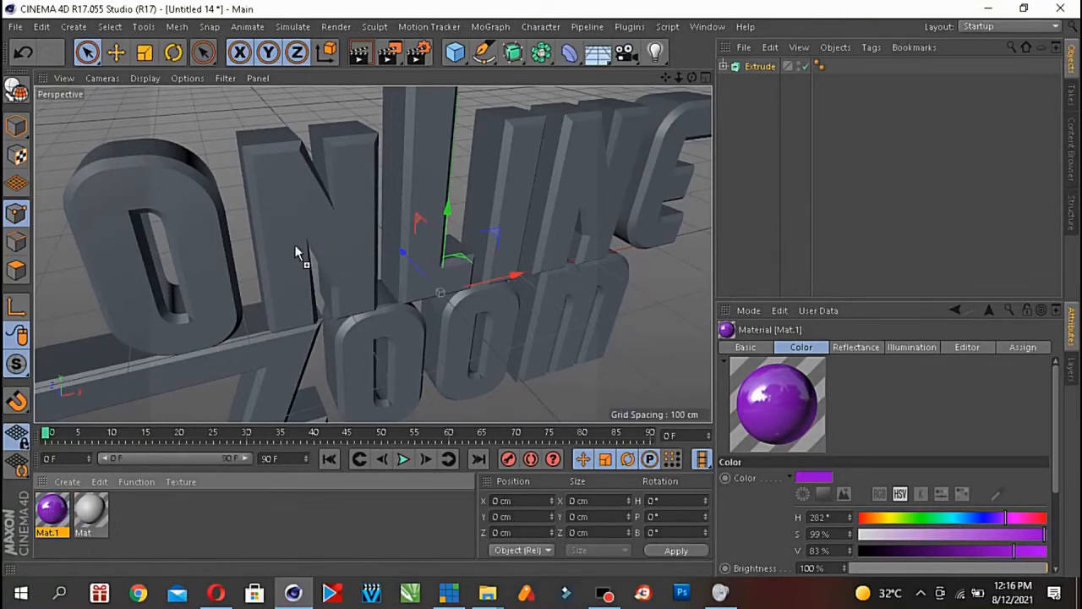
{"action": "left_click_drag", "start_coordinate": [778, 85], "coordinate": [763, 68]}
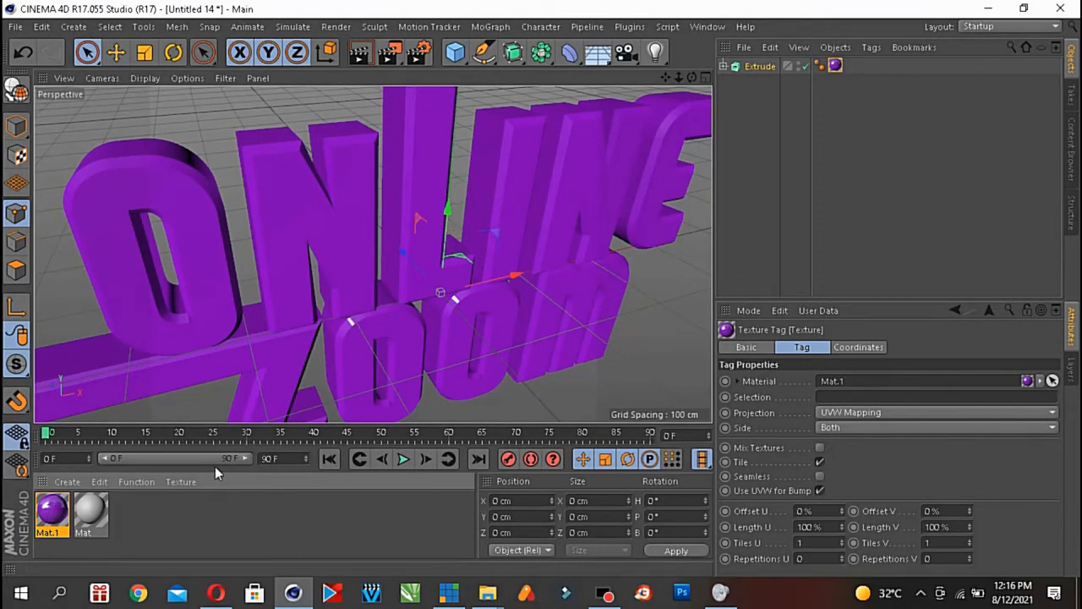
{"action": "left_click", "coordinate": [360, 53]}
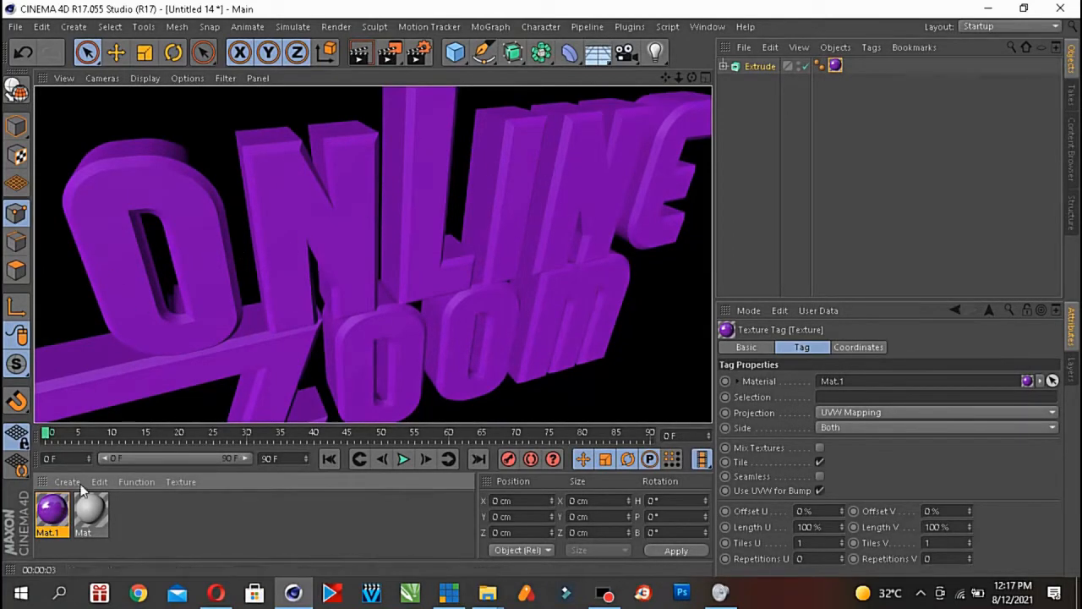
- Enable transparency on Mat.1 with 75% brightness and render the perspective view
{"action": "double_click", "coordinate": [53, 510]}
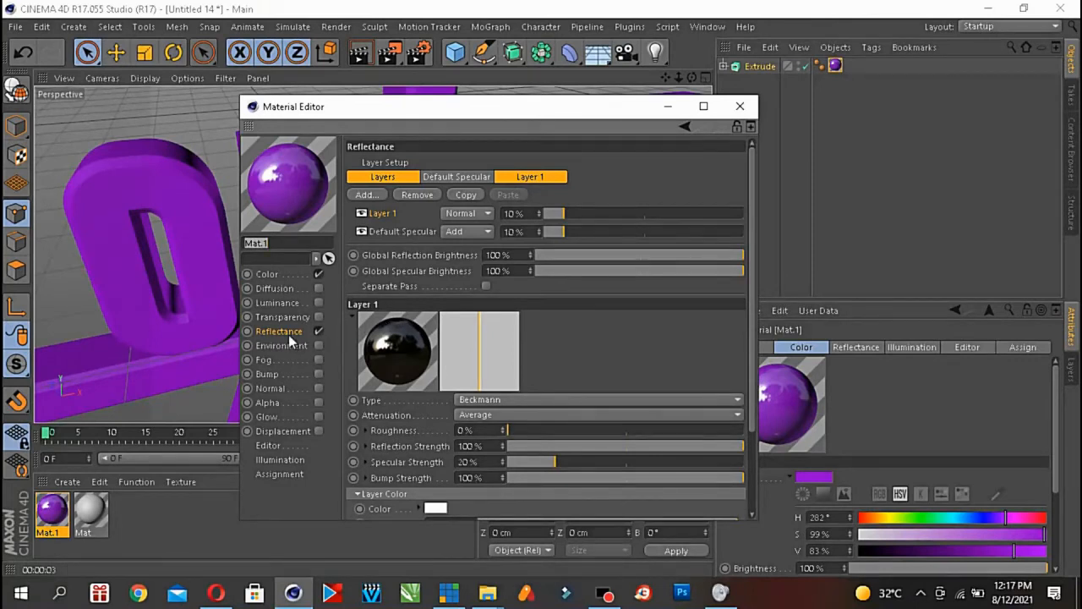
{"action": "left_click", "coordinate": [319, 317]}
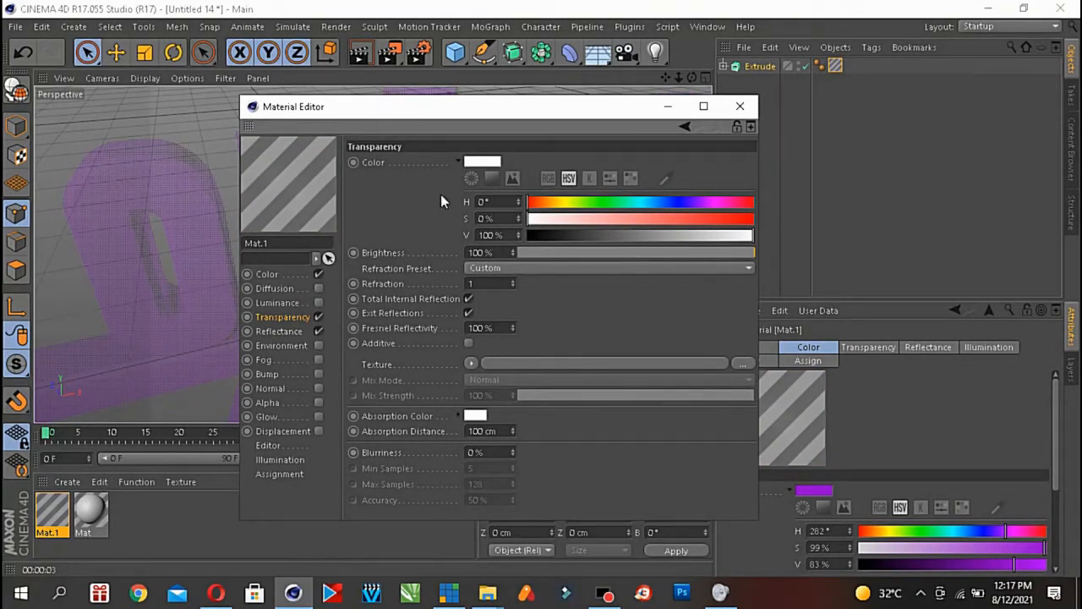
{"action": "left_click", "coordinate": [381, 253]}
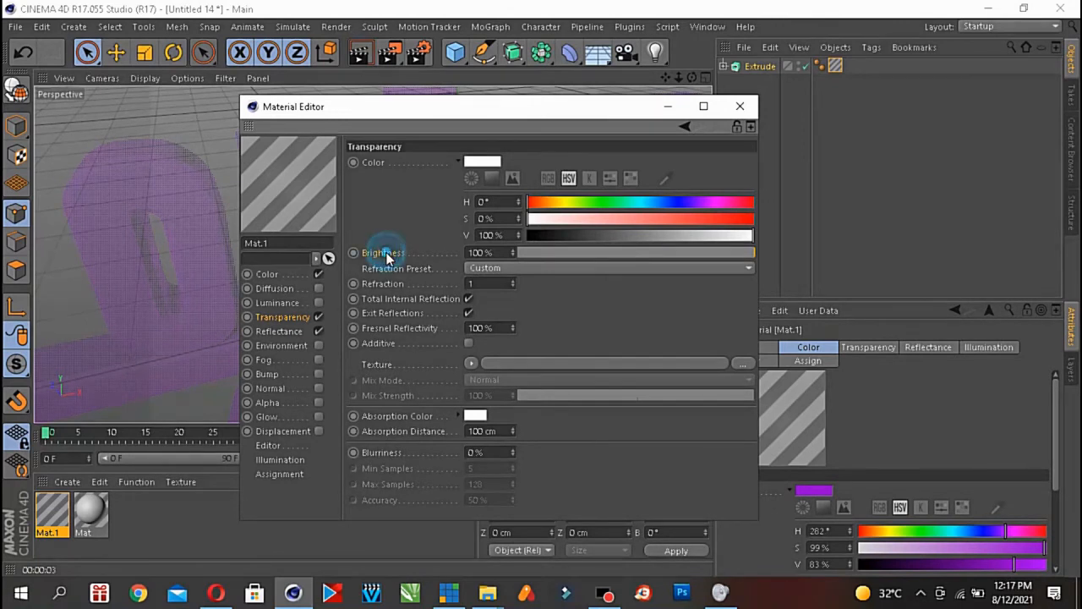
{"action": "left_click", "coordinate": [693, 252]}
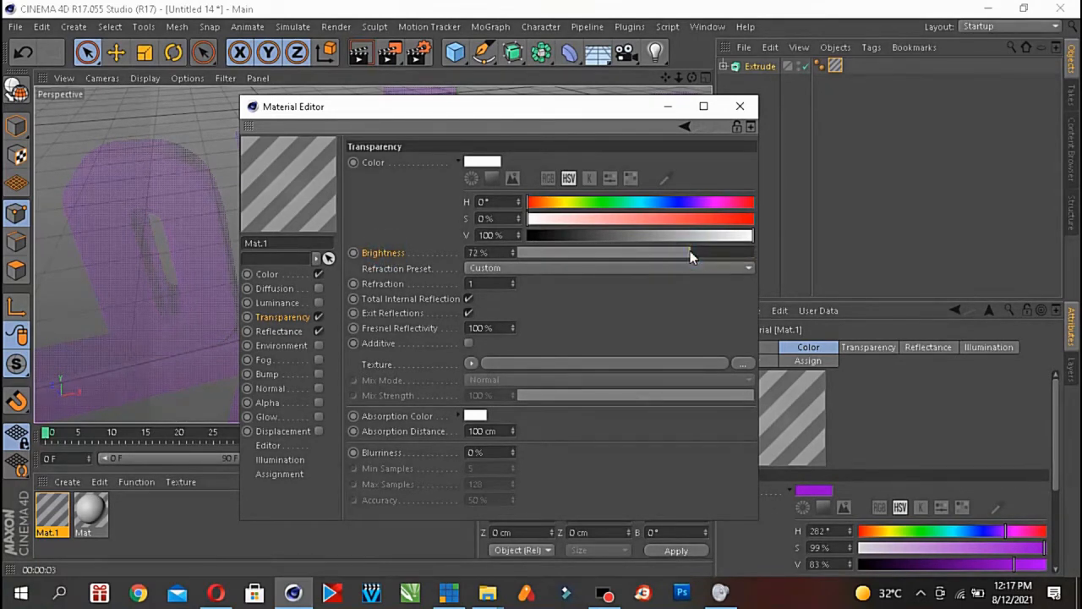
{"action": "mouse_move", "coordinate": [689, 252]}
{"action": "left_mouse_down"}
{"action": "mouse_move", "coordinate": [670, 252]}
{"action": "mouse_move", "coordinate": [694, 253]}
{"action": "left_mouse_up"}
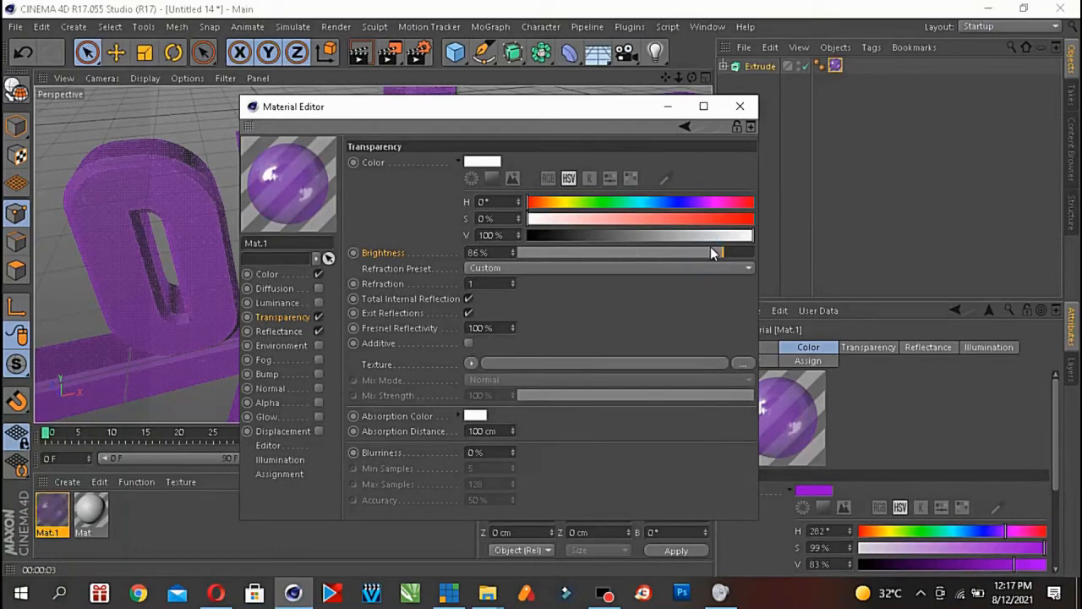
{"action": "left_click_drag", "start_coordinate": [688, 252], "coordinate": [697, 254]}
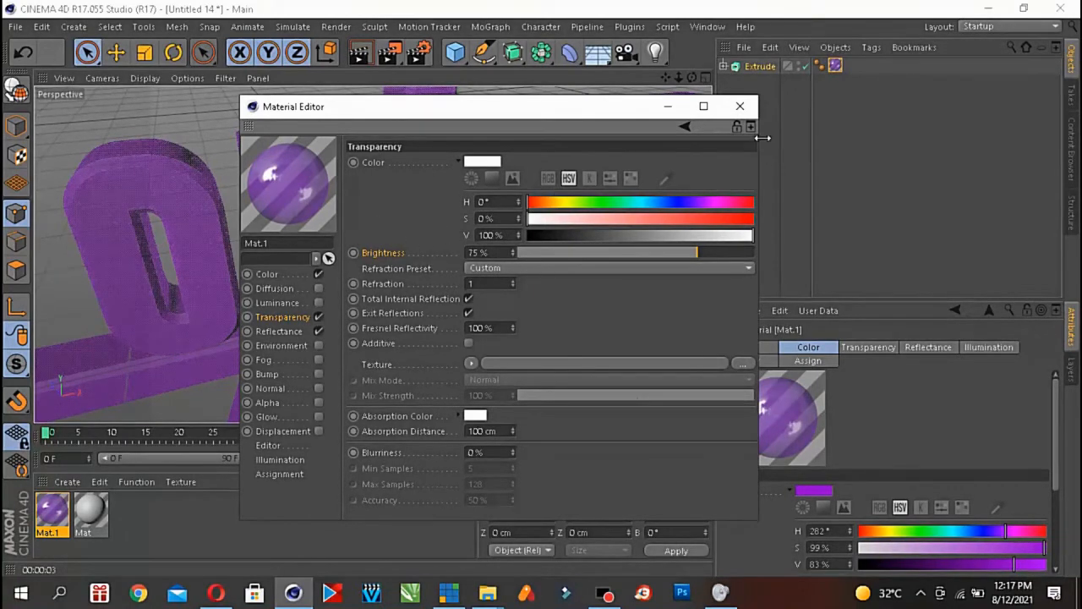
{"action": "left_click", "coordinate": [740, 106]}
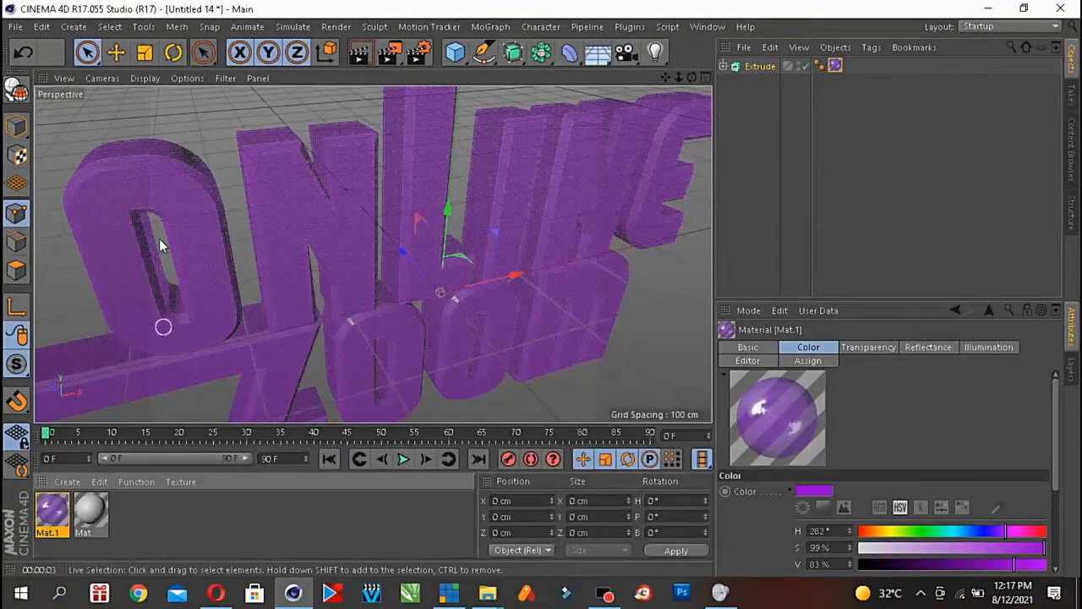
{"action": "left_click", "coordinate": [360, 54]}
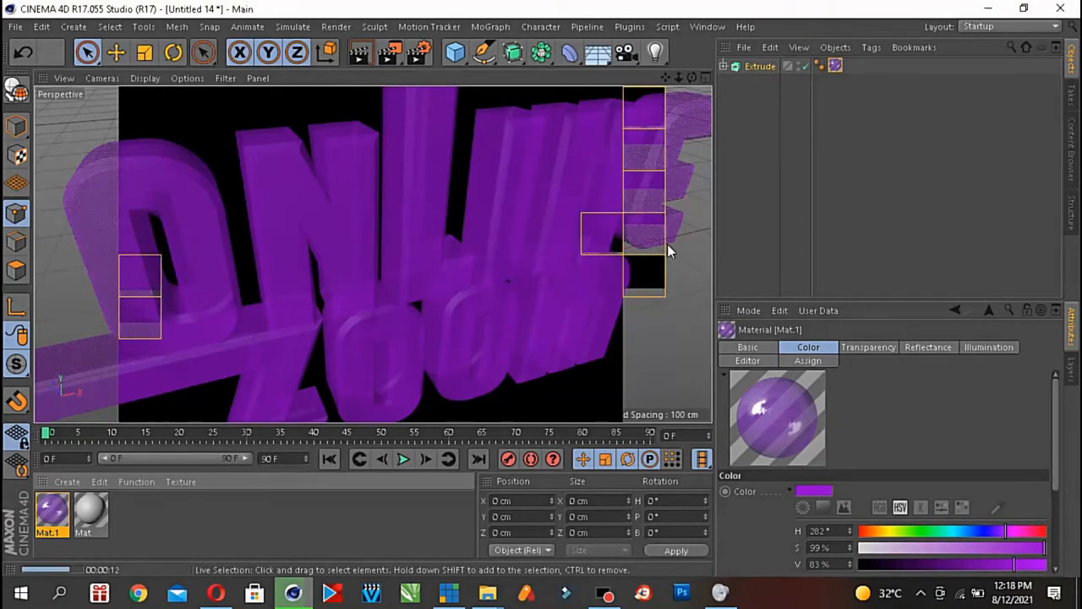
- Disable the Transparency and Reflectance channels of Mat.1, leaving only Color active
{"action": "double_click", "coordinate": [61, 511]}
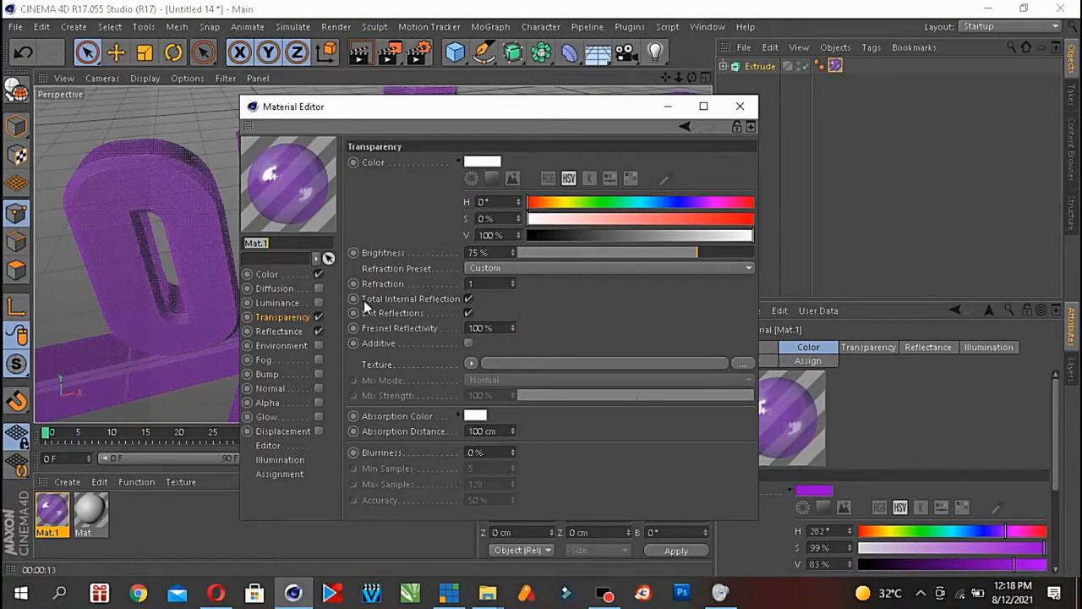
{"action": "left_click", "coordinate": [267, 275]}
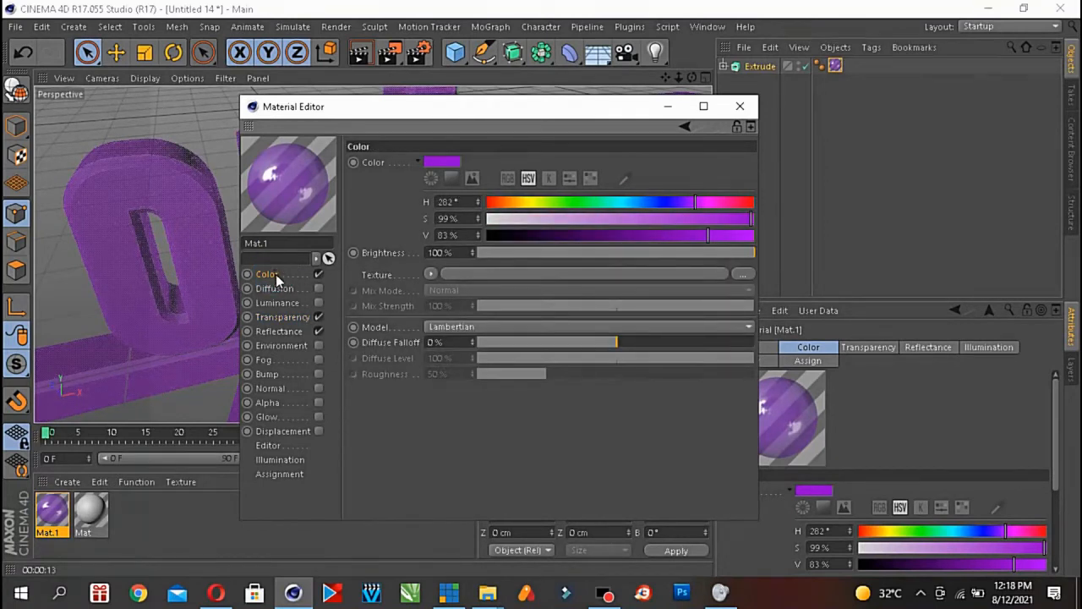
{"action": "left_click", "coordinate": [318, 317]}
{"action": "left_click", "coordinate": [320, 331]}
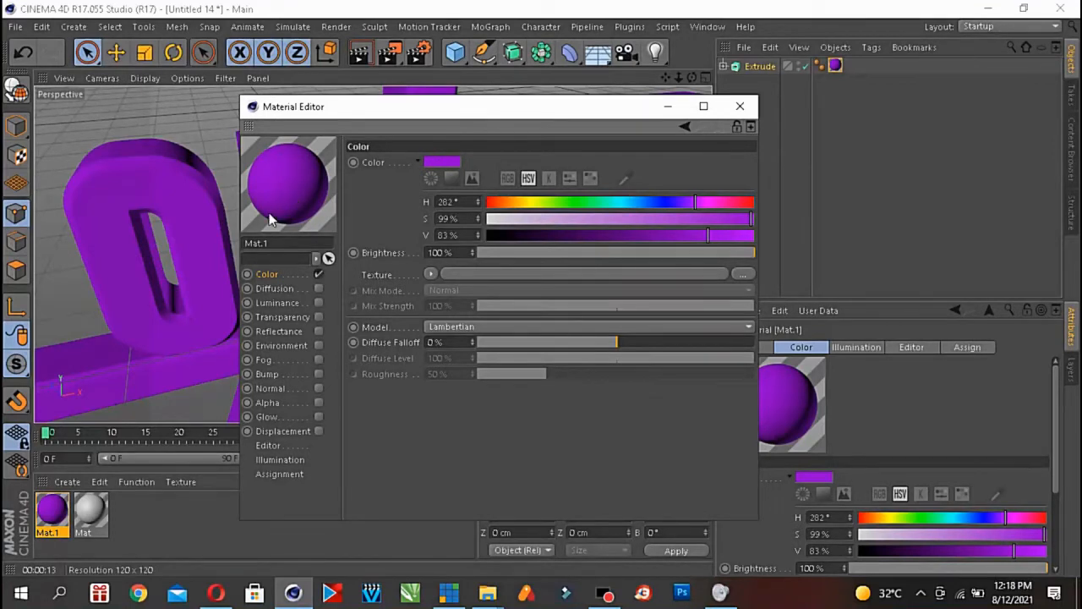
- Load the "1 EDIT OK.mp4_snapshot" image from Pictures as Mat.1's color texture without copying it to the project location
{"action": "left_click", "coordinate": [272, 275]}
{"action": "left_click", "coordinate": [386, 274]}
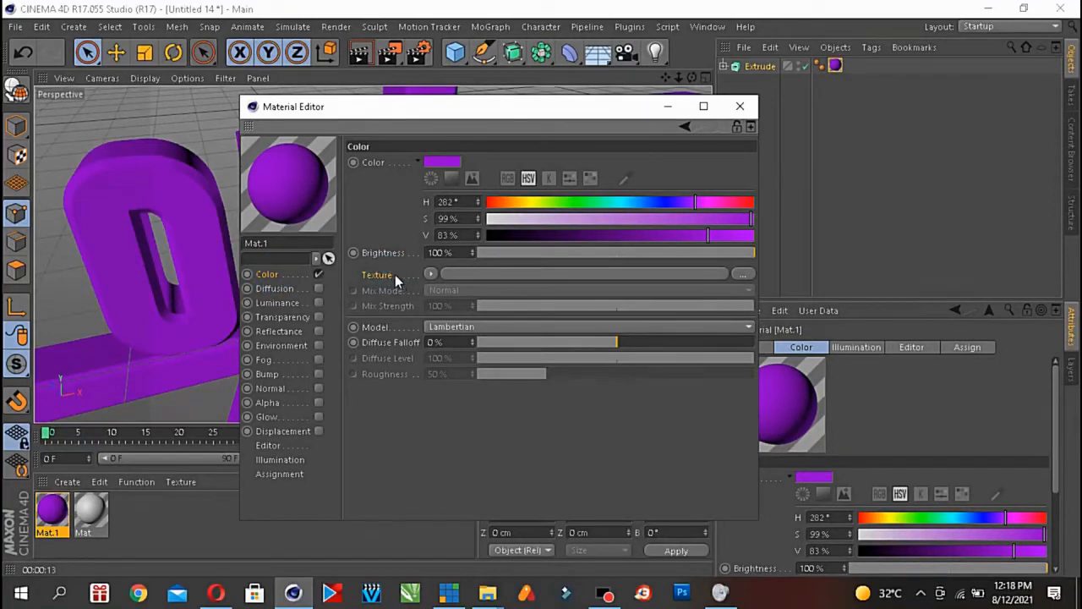
{"action": "left_click", "coordinate": [742, 273]}
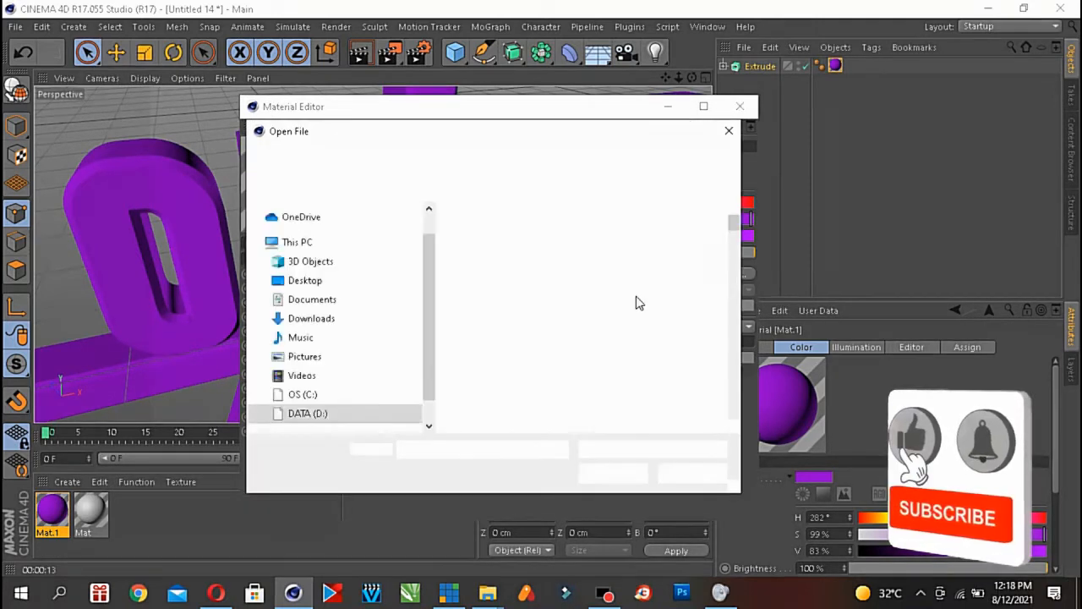
{"action": "left_click_drag", "start_coordinate": [734, 223], "coordinate": [747, 370]}
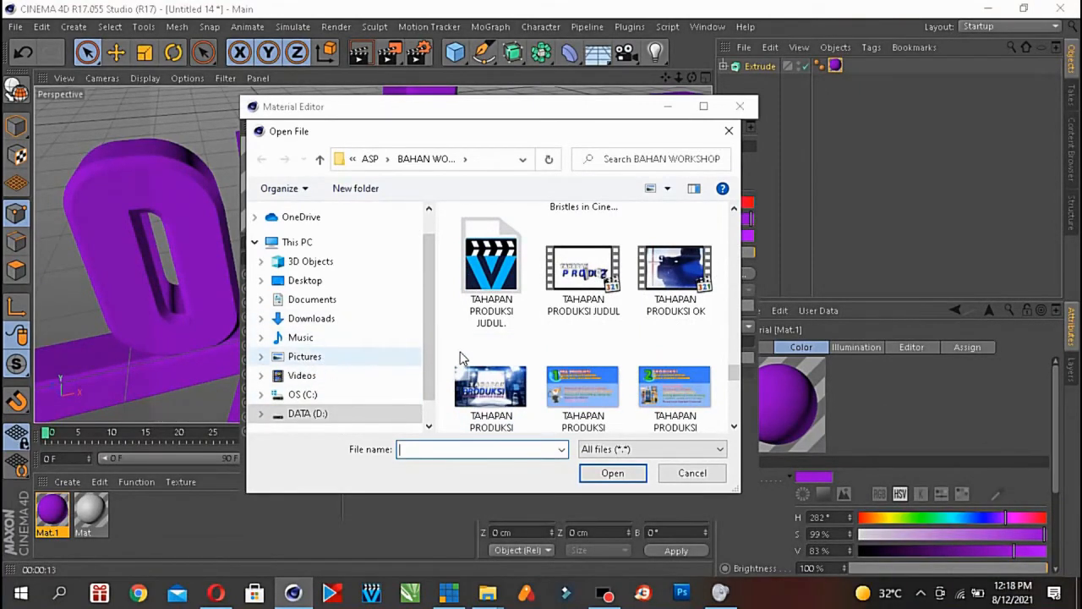
{"action": "left_click", "coordinate": [337, 361]}
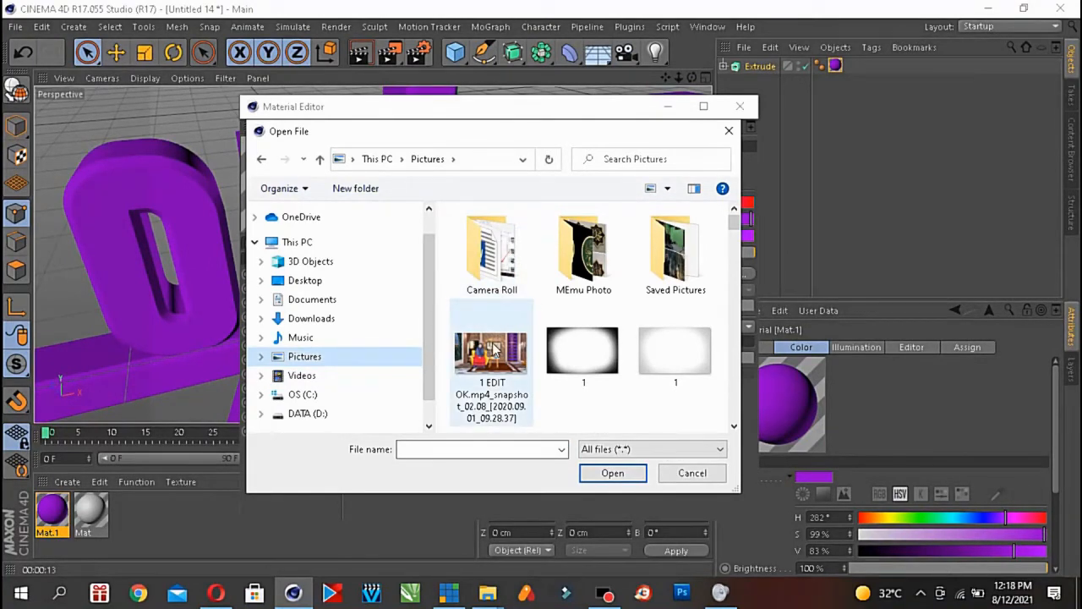
{"action": "left_click", "coordinate": [506, 362]}
{"action": "left_click", "coordinate": [605, 473]}
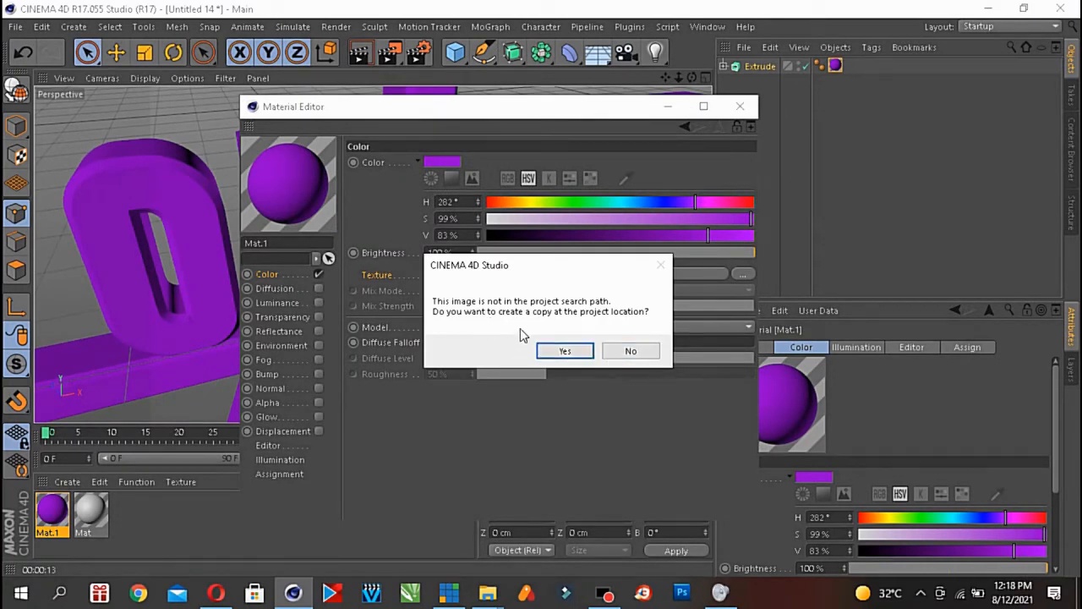
{"action": "left_click_drag", "start_coordinate": [531, 266], "coordinate": [391, 268]}
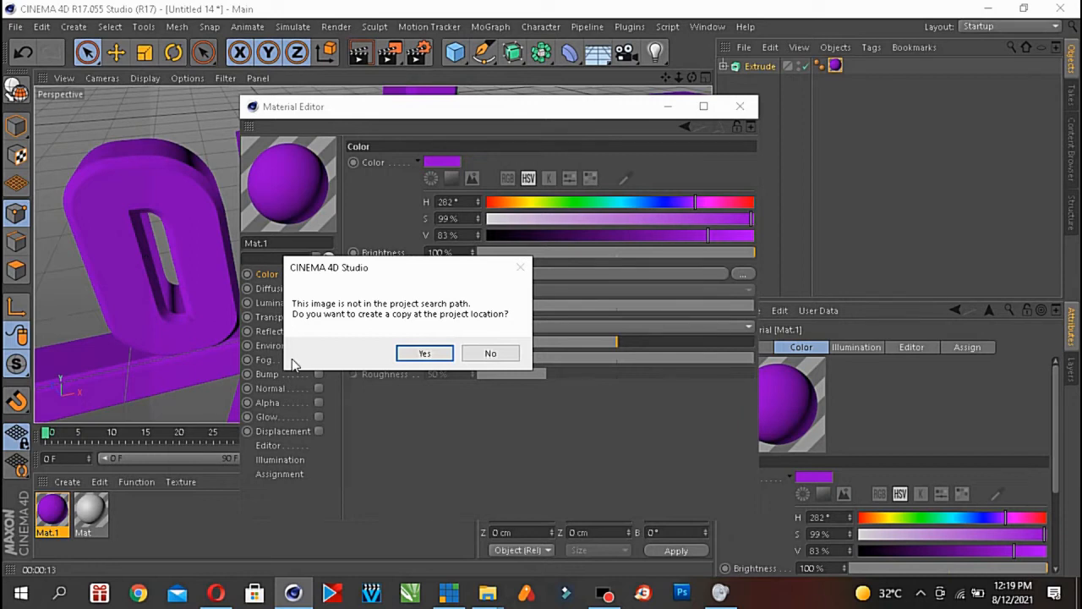
{"action": "left_click", "coordinate": [491, 352]}
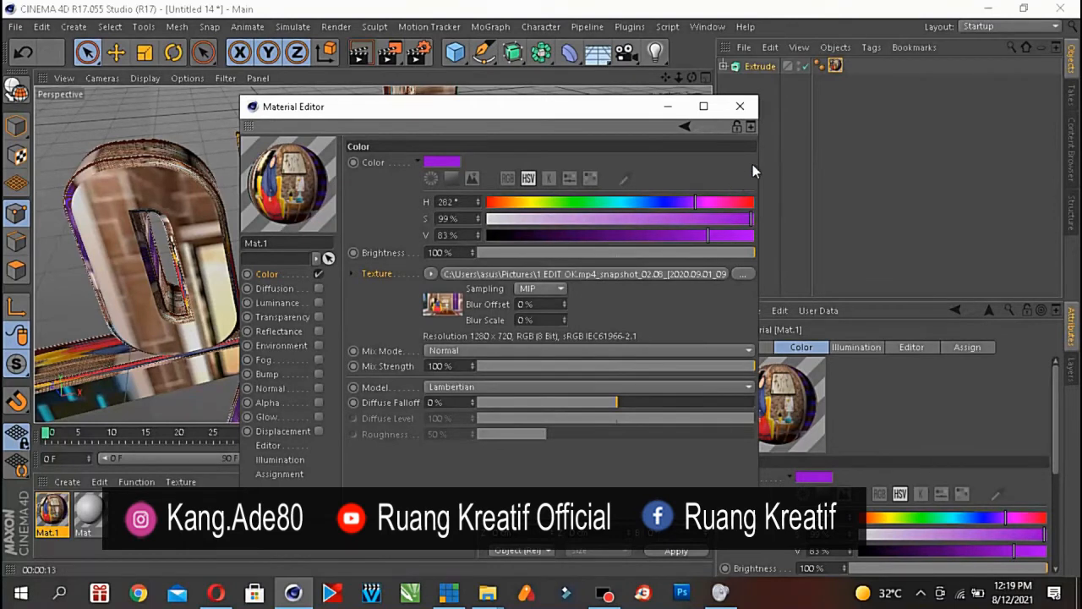
{"action": "left_click", "coordinate": [740, 106]}
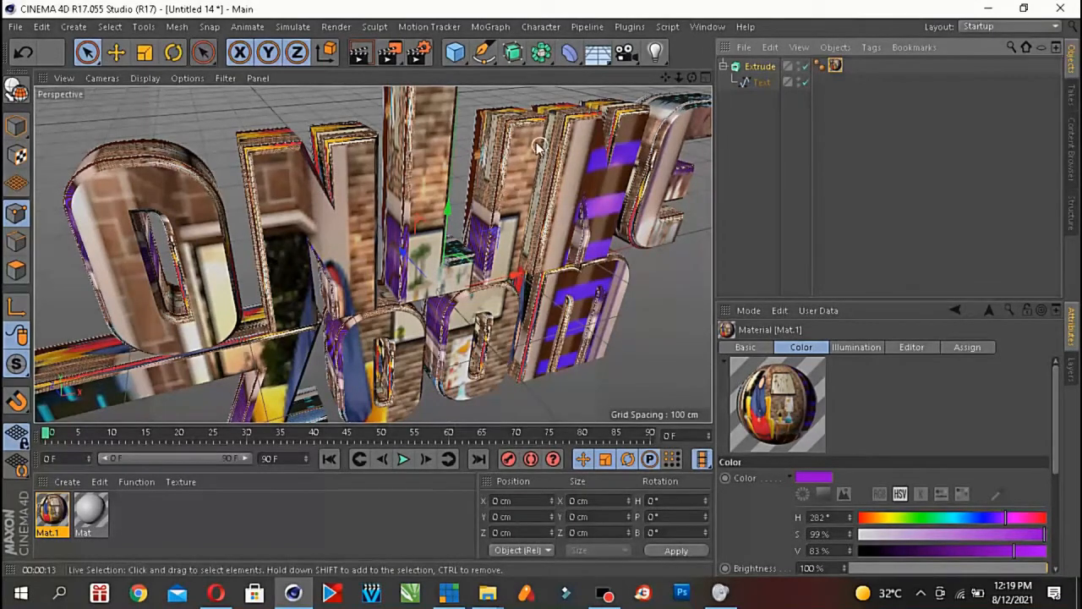
- Assign the grey Mat material to the Extrude object and reorder its texture tags so that Mat.1 comes last
{"action": "left_click", "coordinate": [834, 66]}
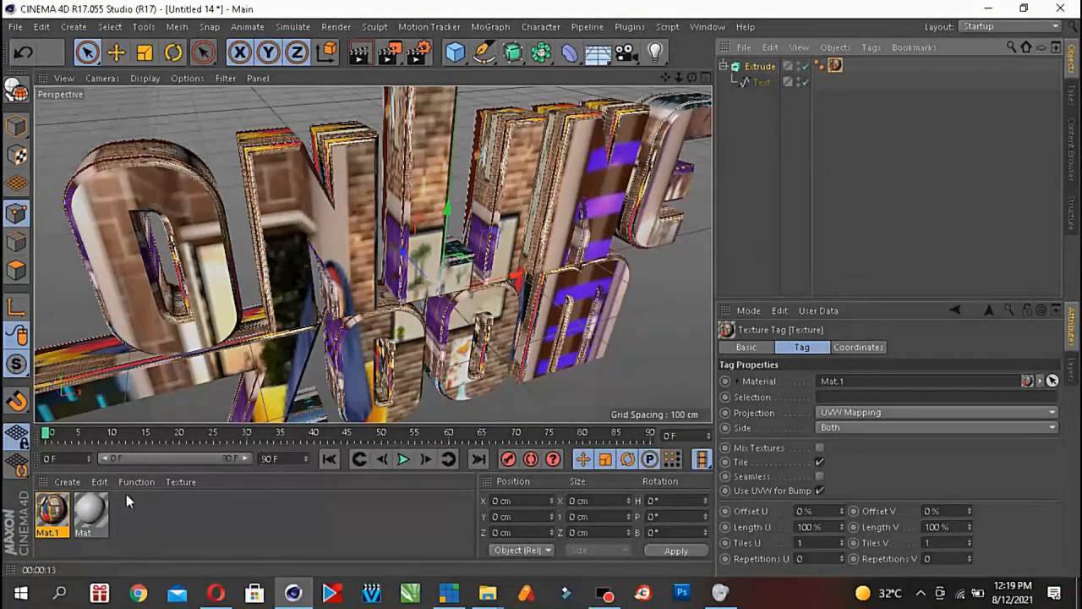
{"action": "left_click", "coordinate": [92, 512]}
{"action": "left_click_drag", "start_coordinate": [91, 511], "coordinate": [798, 90]}
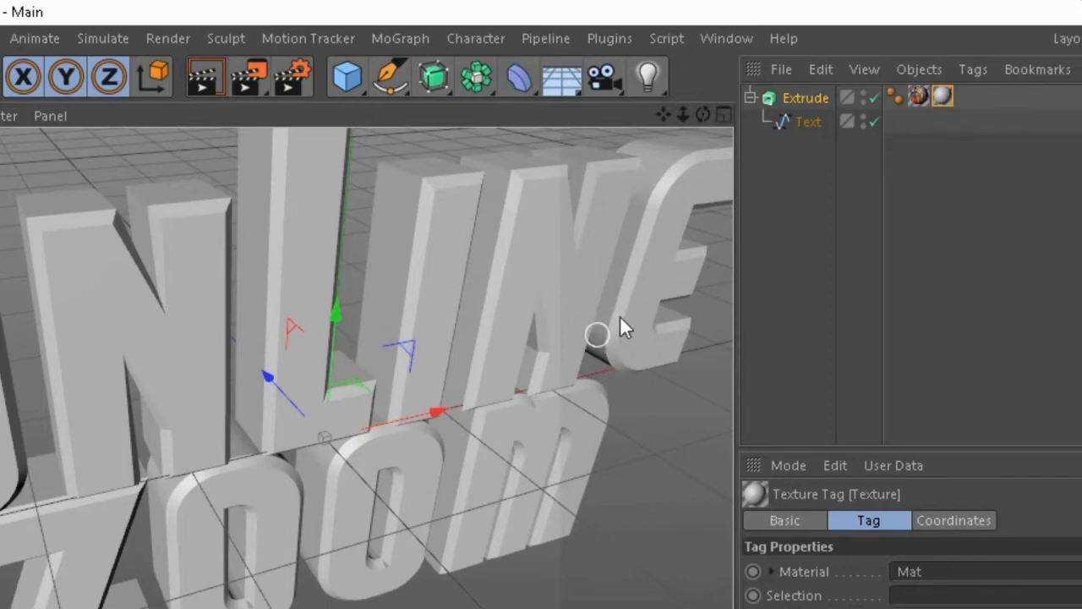
{"action": "left_click", "coordinate": [919, 96]}
{"action": "left_click_drag", "start_coordinate": [919, 96], "coordinate": [972, 99]}
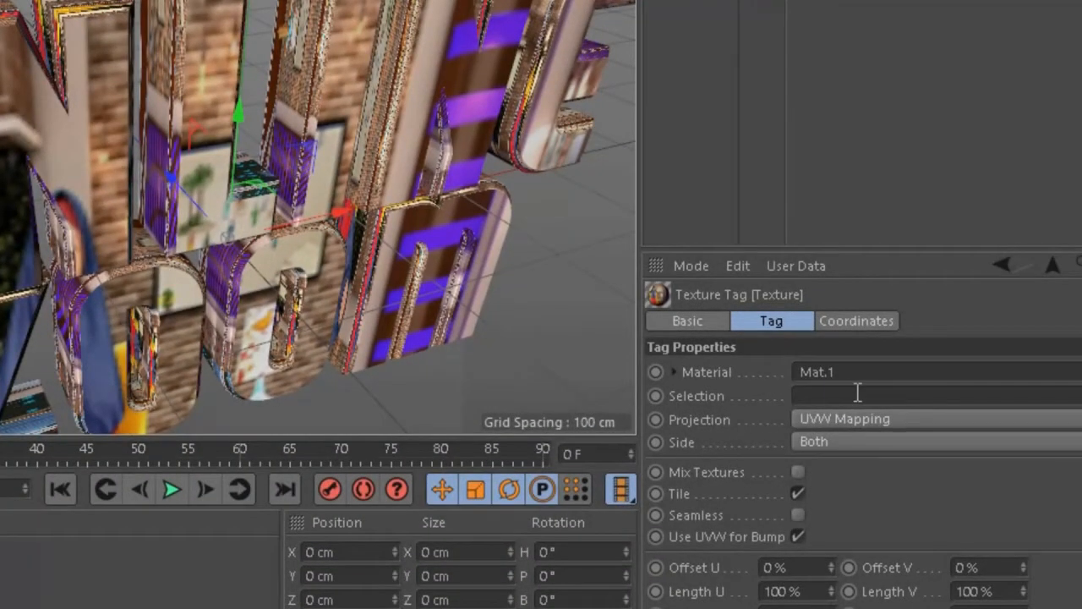
- Restrict the Mat.1 texture tag to the front caps with the selection C1
{"action": "left_click", "coordinate": [857, 393]}
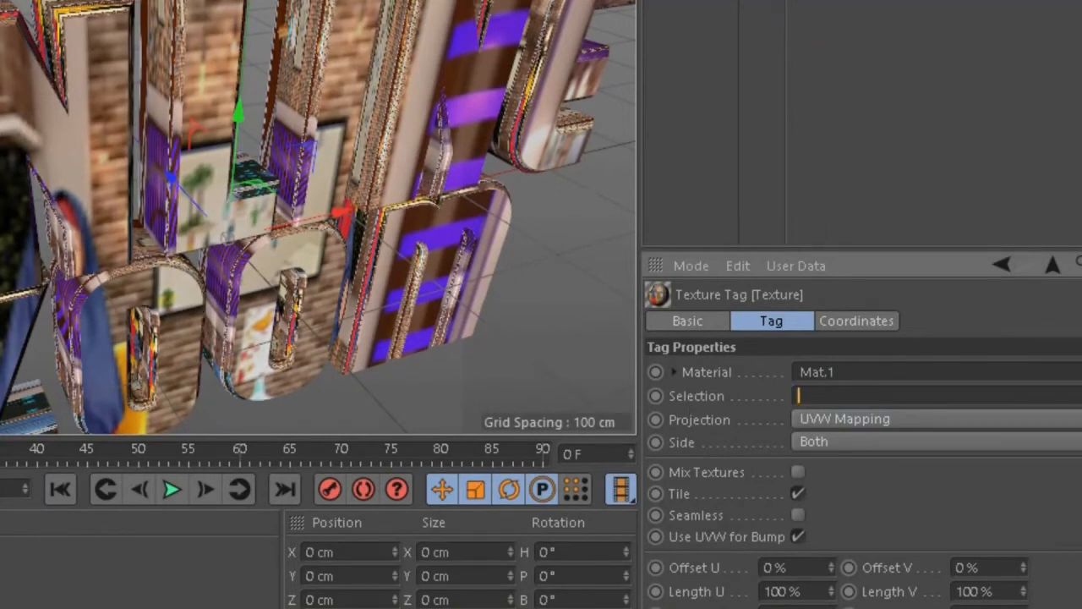
{"action": "left_click", "coordinate": [817, 390]}
{"action": "type", "text": "C1"}
{"action": "double_click", "coordinate": [845, 396]}
{"action": "left_click", "coordinate": [999, 516]}
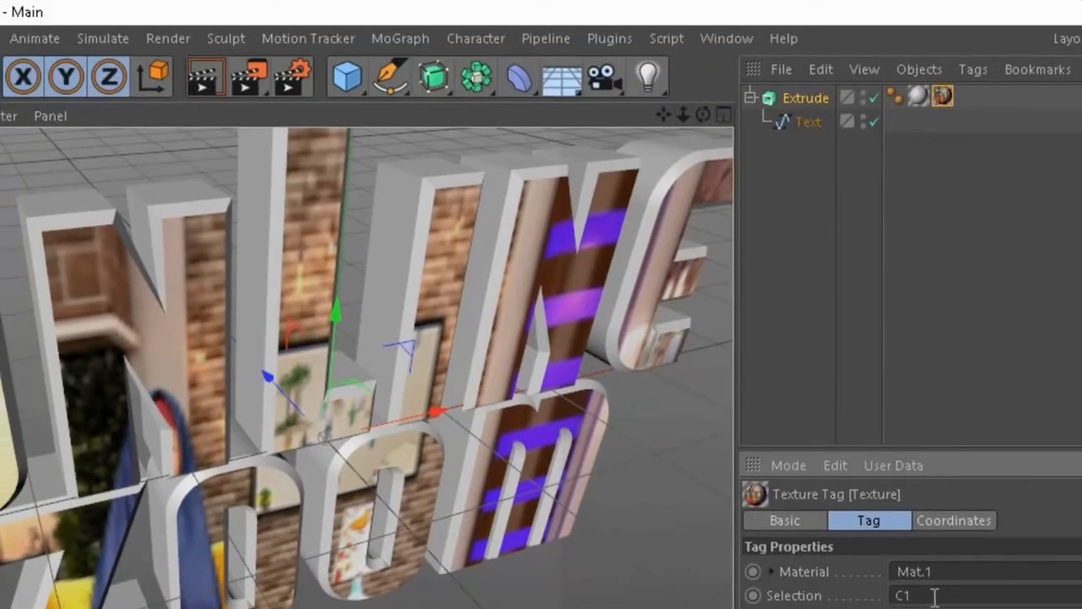
- Try lowercase c1 as the Mat.1 tag's selection and restore it to uppercase C1
{"action": "double_click", "coordinate": [935, 595]}
{"action": "type", "text": "C"}
{"action": "type", "text": "1"}
{"action": "key", "text": "Return"}
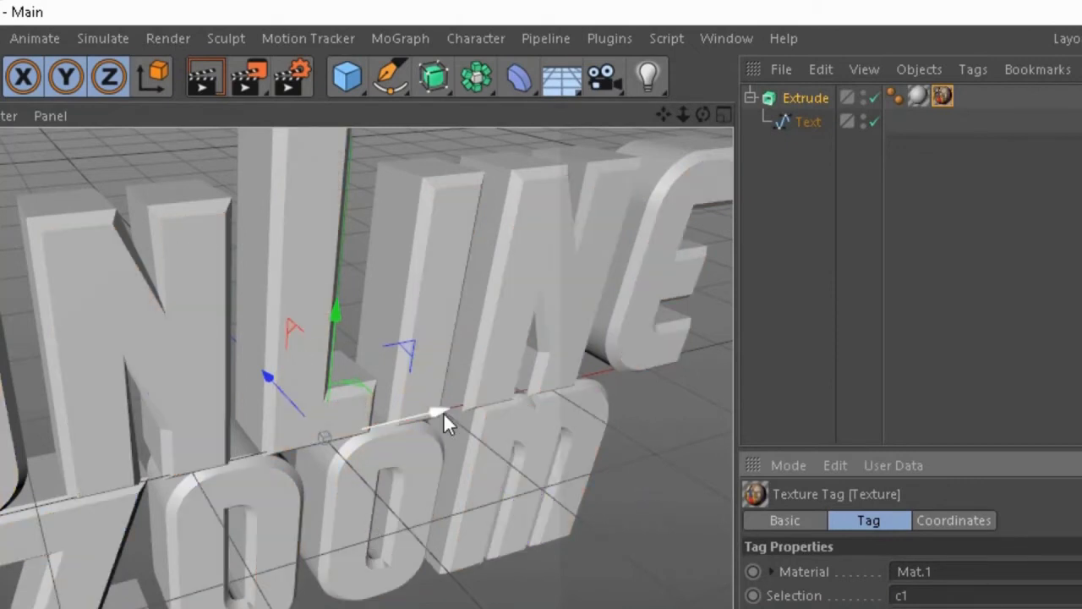
{"action": "double_click", "coordinate": [987, 593]}
{"action": "type", "text": "c"}
{"action": "left_click_drag", "start_coordinate": [949, 592], "coordinate": [896, 595]}
{"action": "type", "text": "C1"}
{"action": "key", "text": "Return"}
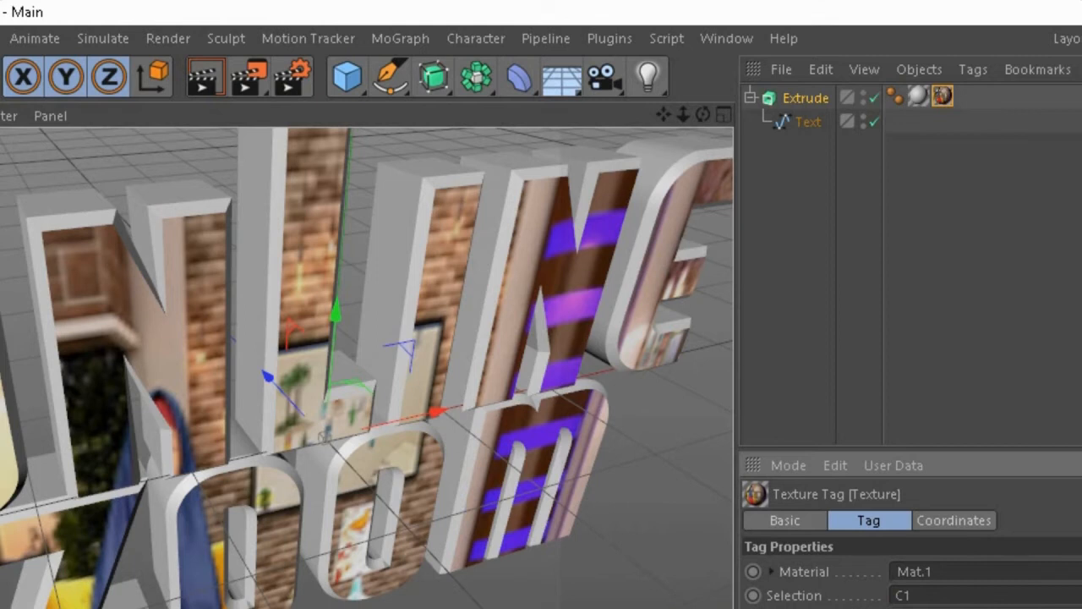
- Create an orange material, Mat.2, with color H 33°, S 81%, V 80% and its Reflectance channel disabled
{"action": "left_click", "coordinate": [704, 397]}
{"action": "left_click_drag", "start_coordinate": [681, 112], "coordinate": [688, 175]}
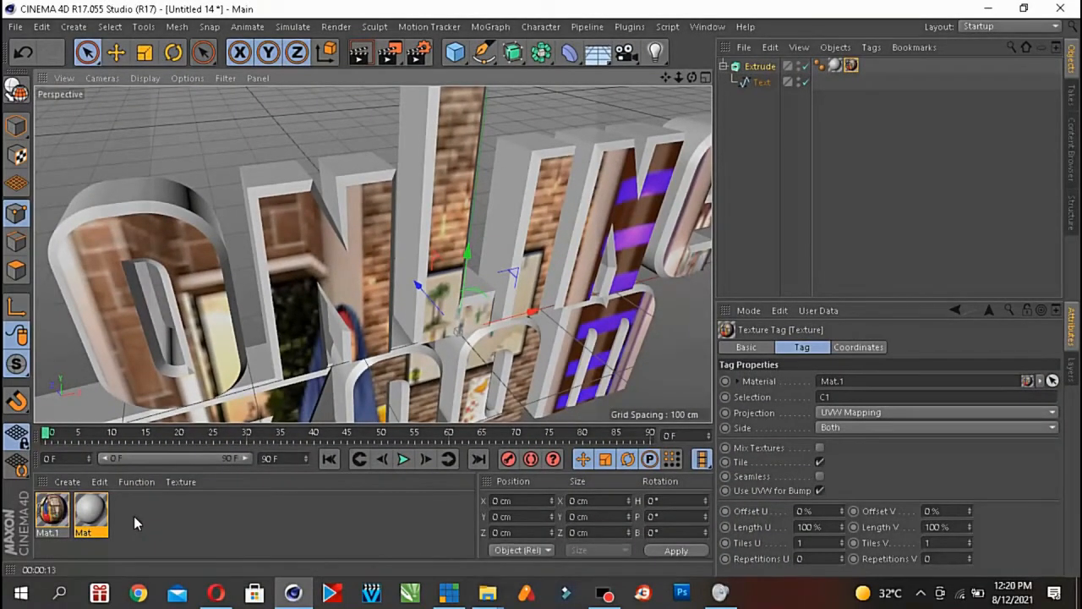
{"action": "double_click", "coordinate": [133, 516]}
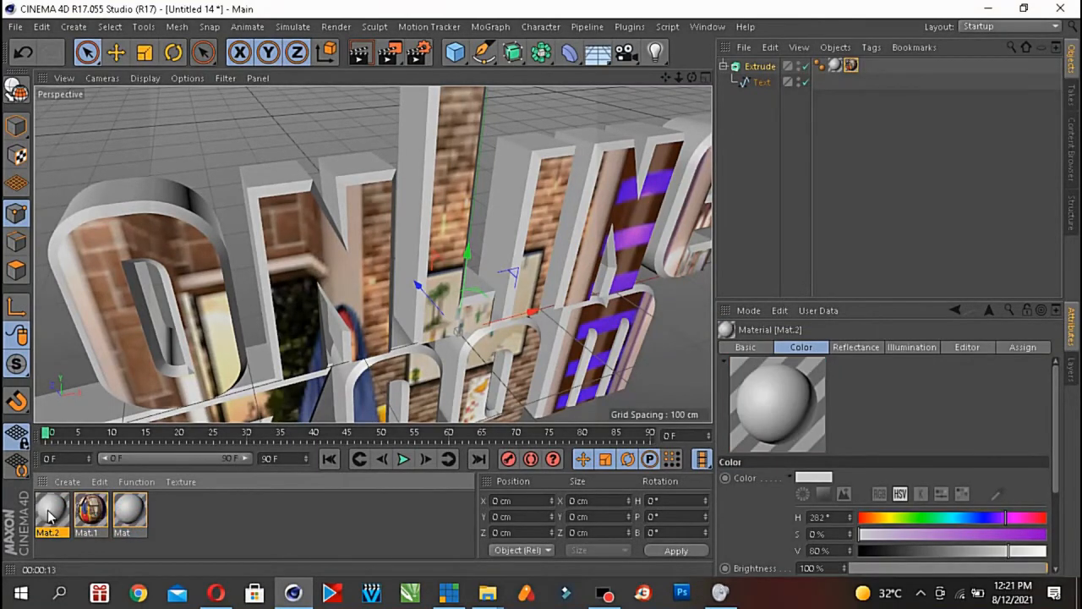
{"action": "double_click", "coordinate": [49, 509]}
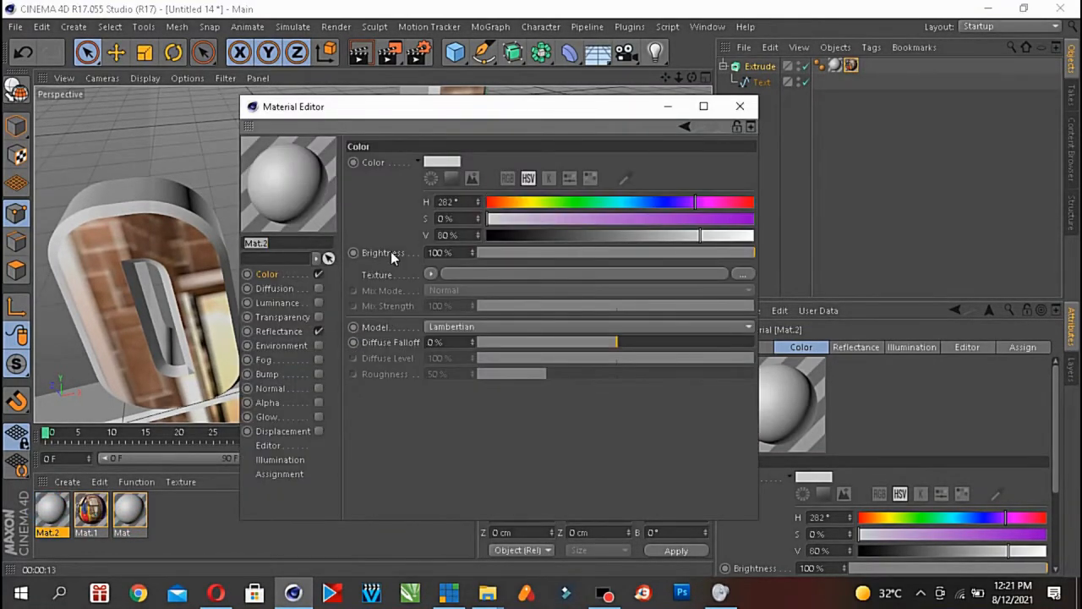
{"action": "left_click", "coordinate": [513, 202]}
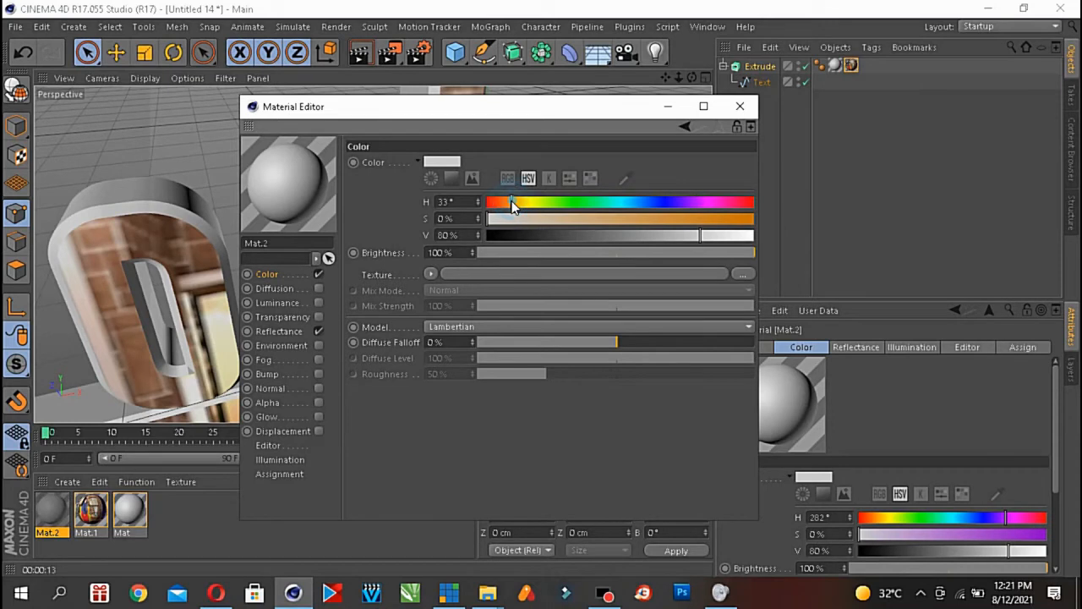
{"action": "left_click", "coordinate": [703, 218]}
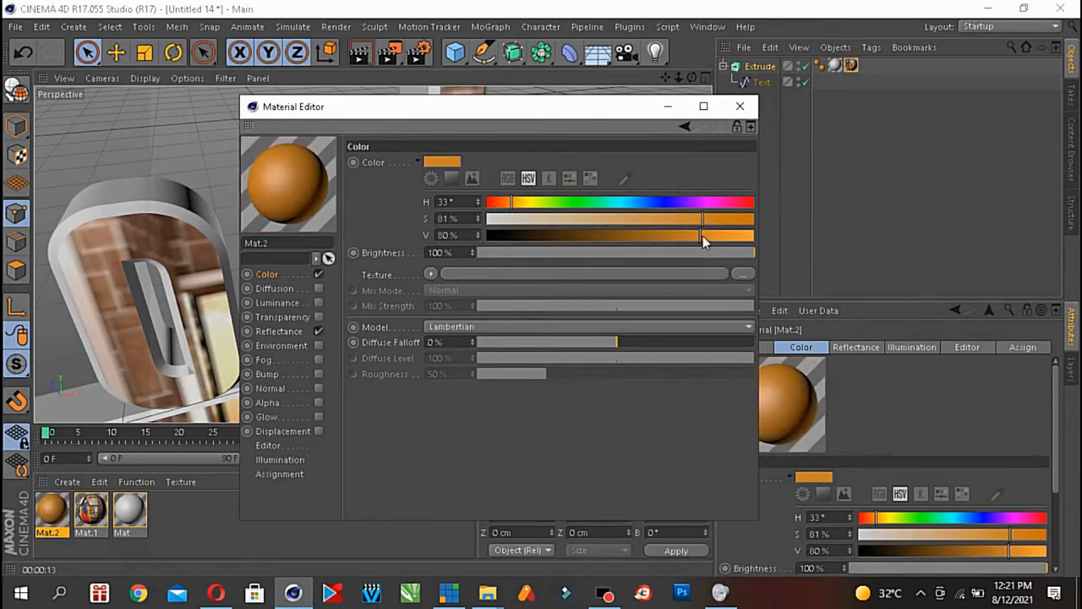
{"action": "left_click", "coordinate": [318, 331]}
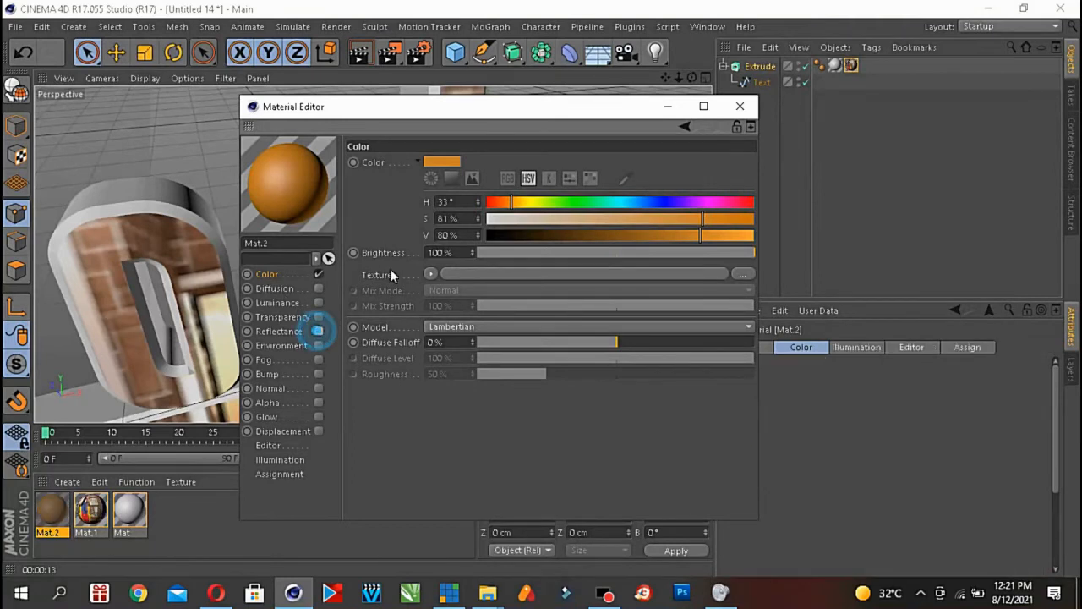
{"action": "left_click", "coordinate": [740, 106]}
- Assign the orange Mat.2 material to the Extrude object and move the Mat.1 texture tag after it
{"action": "left_click_drag", "start_coordinate": [52, 507], "coordinate": [768, 66]}
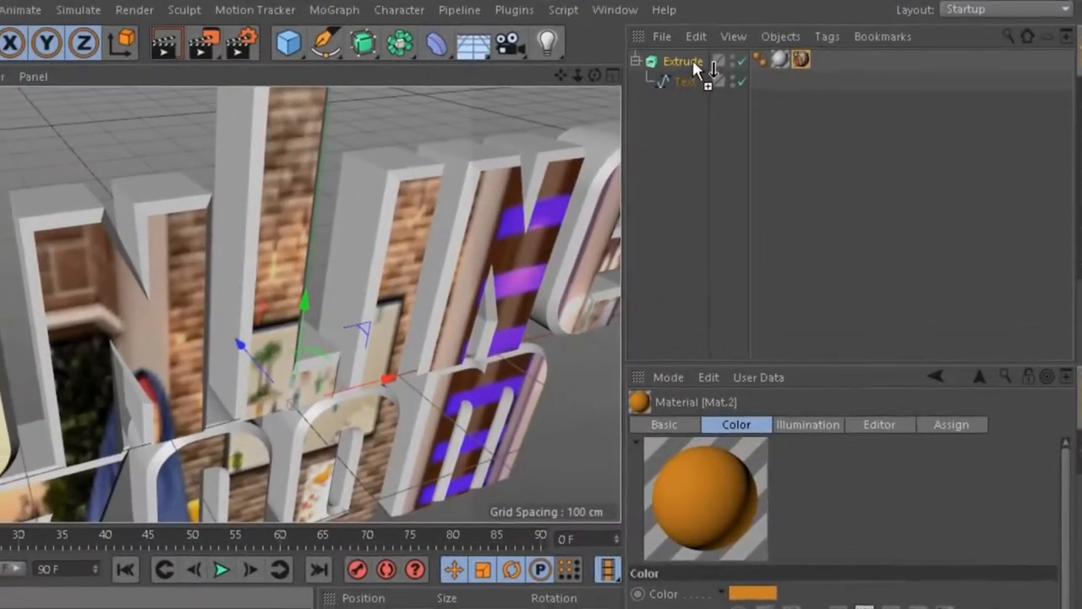
{"action": "left_click_drag", "start_coordinate": [692, 60], "coordinate": [692, 61]}
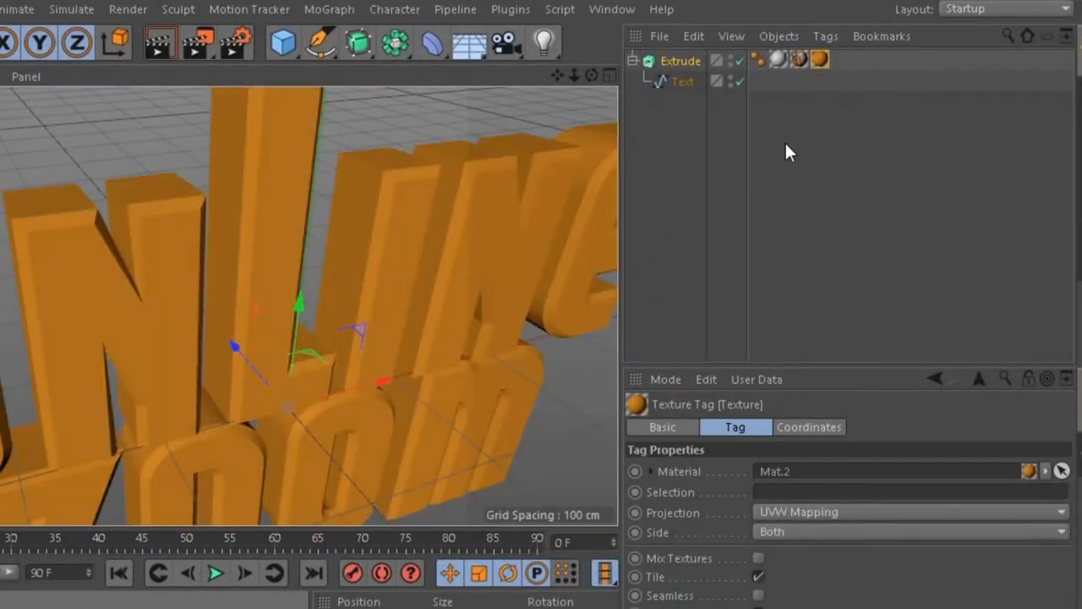
{"action": "left_click", "coordinate": [801, 57]}
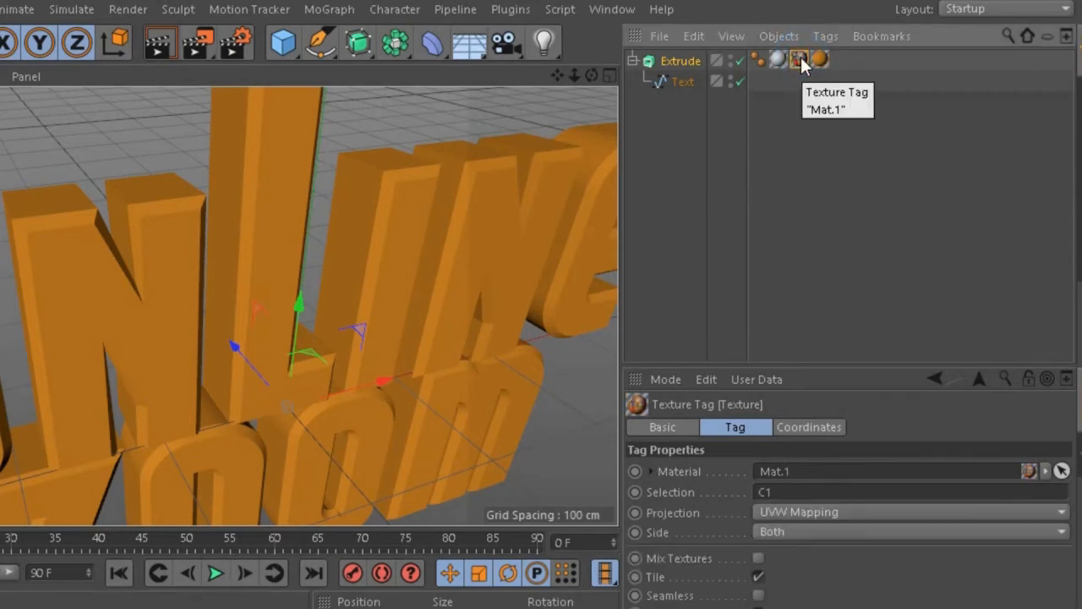
{"action": "left_click_drag", "start_coordinate": [849, 59], "coordinate": [849, 59]}
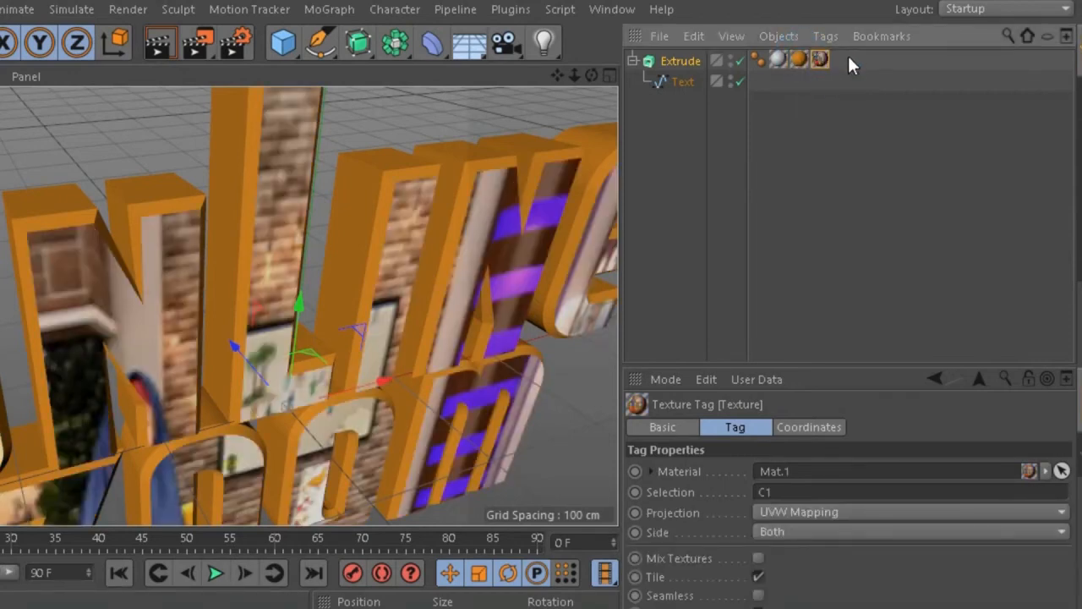
- Restrict the orange Mat.2 texture tag to the front bevels with the selection R1
{"action": "left_click", "coordinate": [800, 59]}
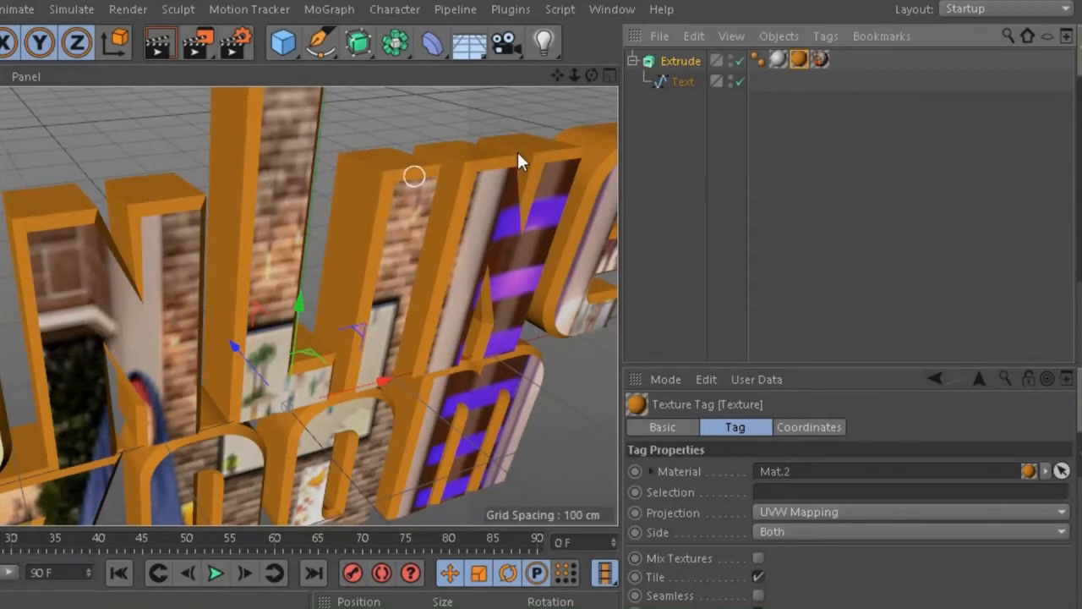
{"action": "left_click", "coordinate": [798, 59]}
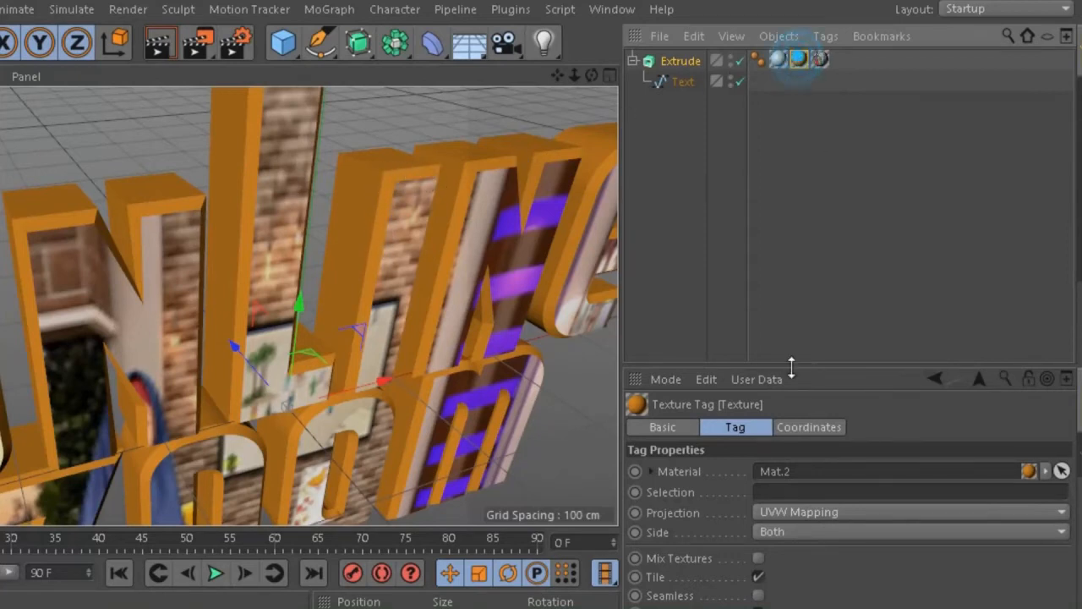
{"action": "left_click", "coordinate": [782, 489]}
{"action": "type", "text": "R1"}
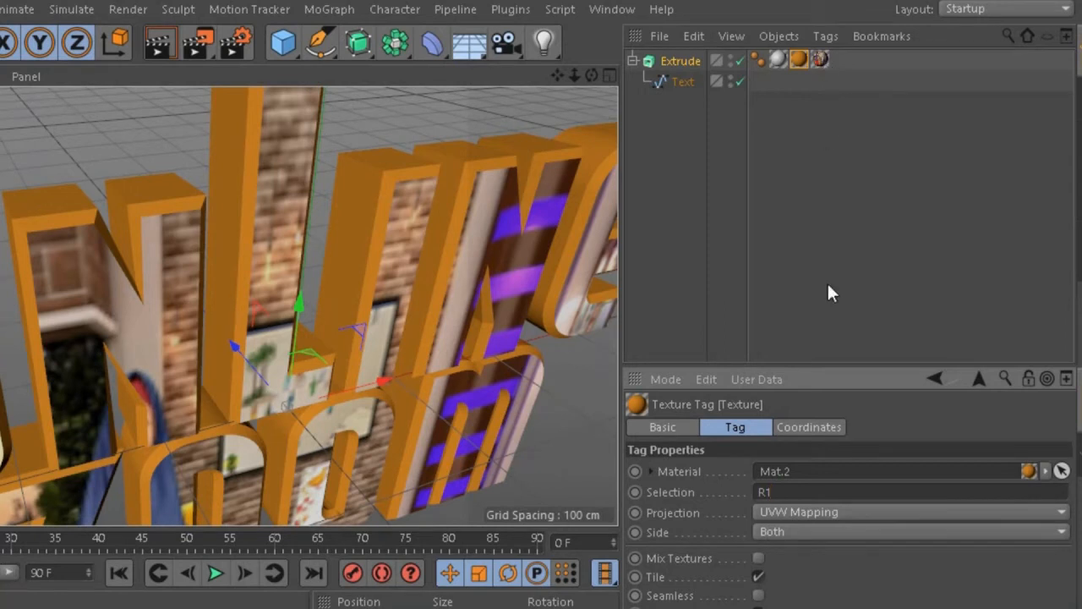
{"action": "left_click", "coordinate": [847, 585]}
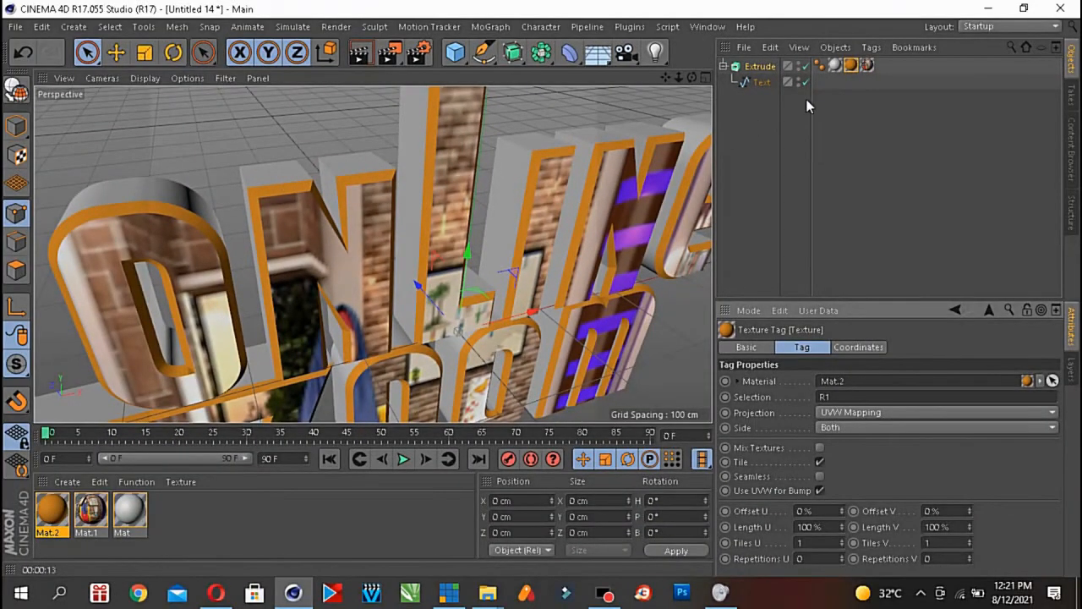
- Try placing the Mat.2 texture tag before the grey Mat tag and return it to its place after Mat
{"action": "left_click_drag", "start_coordinate": [852, 67], "coordinate": [835, 66]}
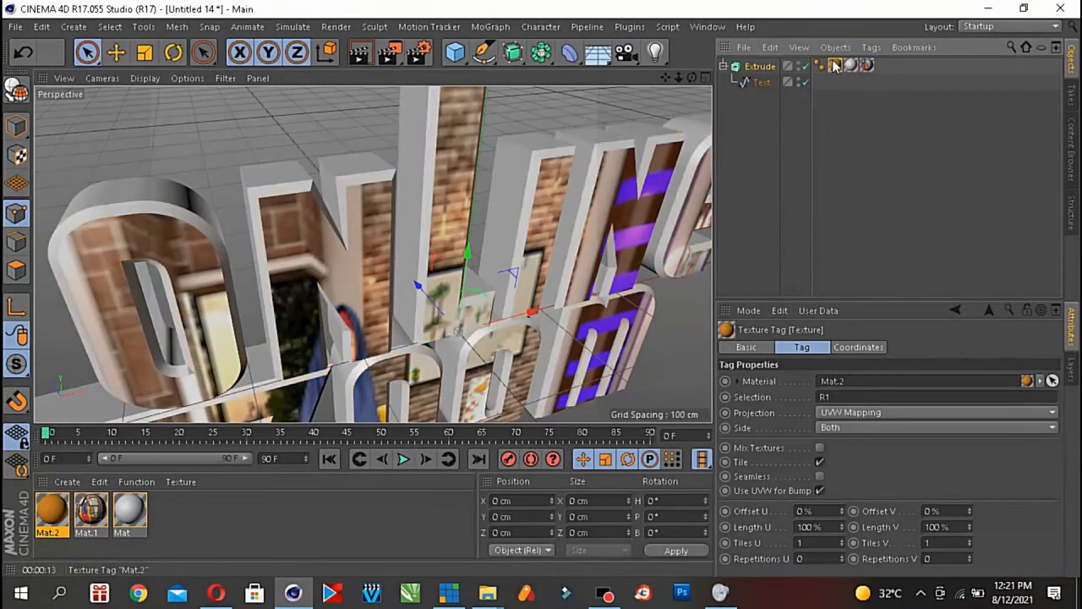
{"action": "left_click", "coordinate": [835, 67]}
{"action": "left_click_drag", "start_coordinate": [859, 72], "coordinate": [847, 70]}
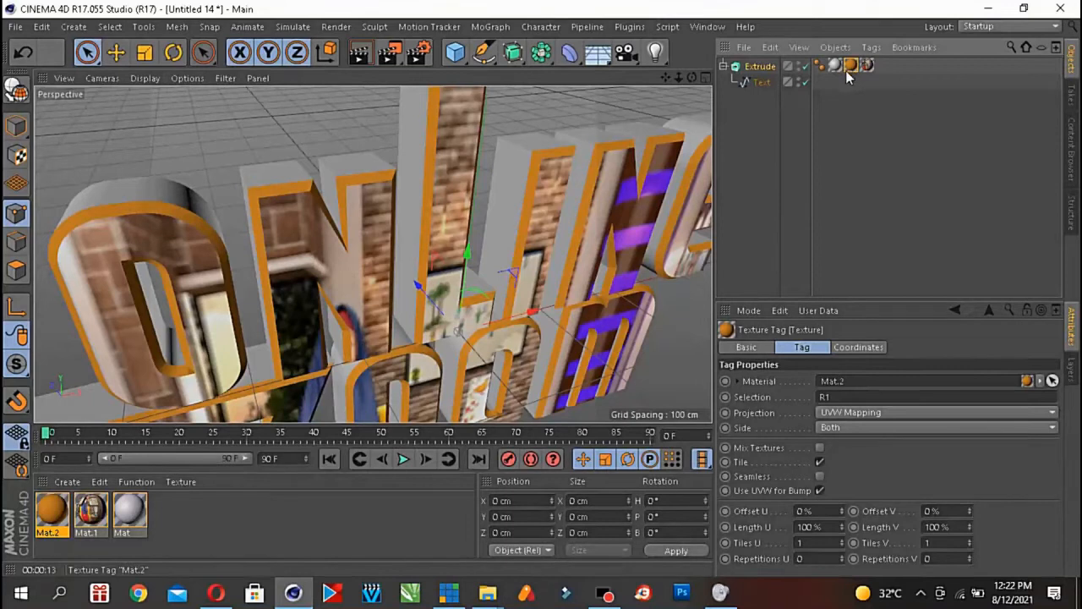
- Examine the grey Mat tag, the whole text in perspective and the color and texture settings of Mat.1
{"action": "left_click", "coordinate": [836, 67]}
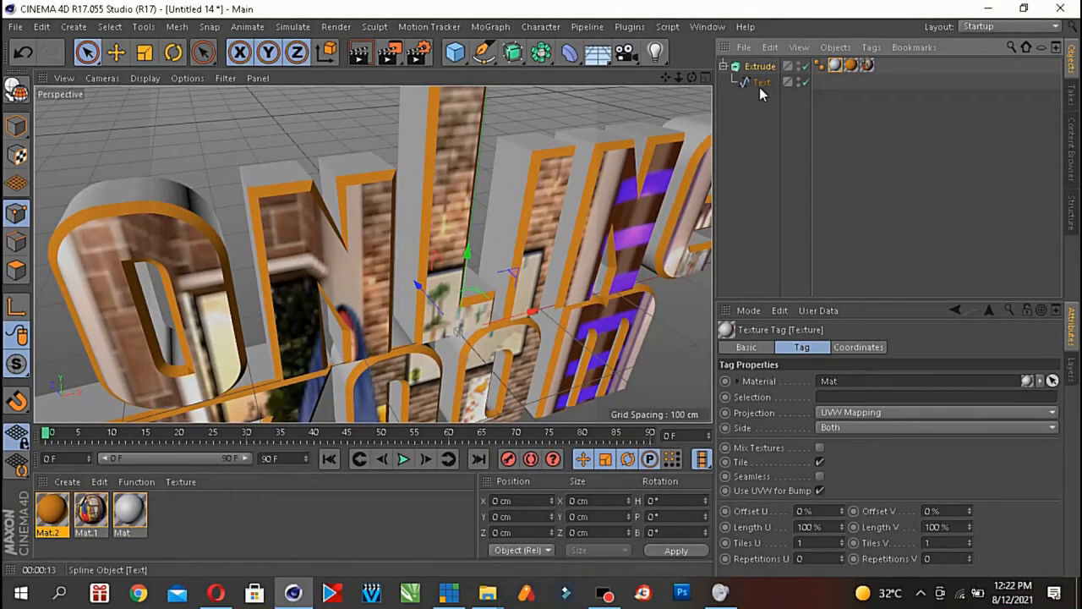
{"action": "left_click_drag", "start_coordinate": [692, 78], "coordinate": [583, 83]}
{"action": "left_click_drag", "start_coordinate": [665, 78], "coordinate": [620, 12]}
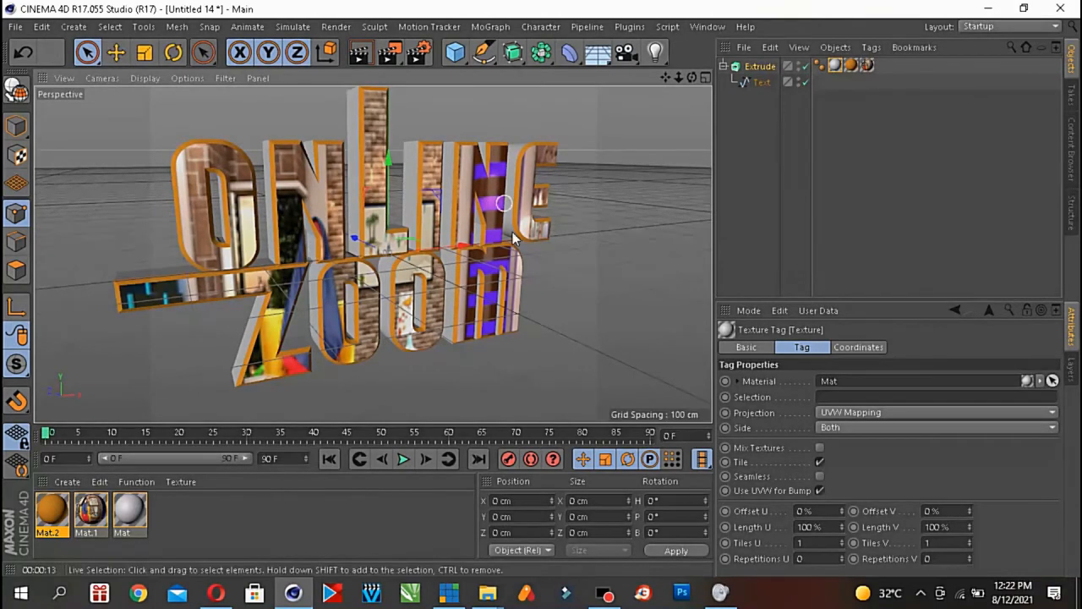
{"action": "left_click", "coordinate": [869, 66]}
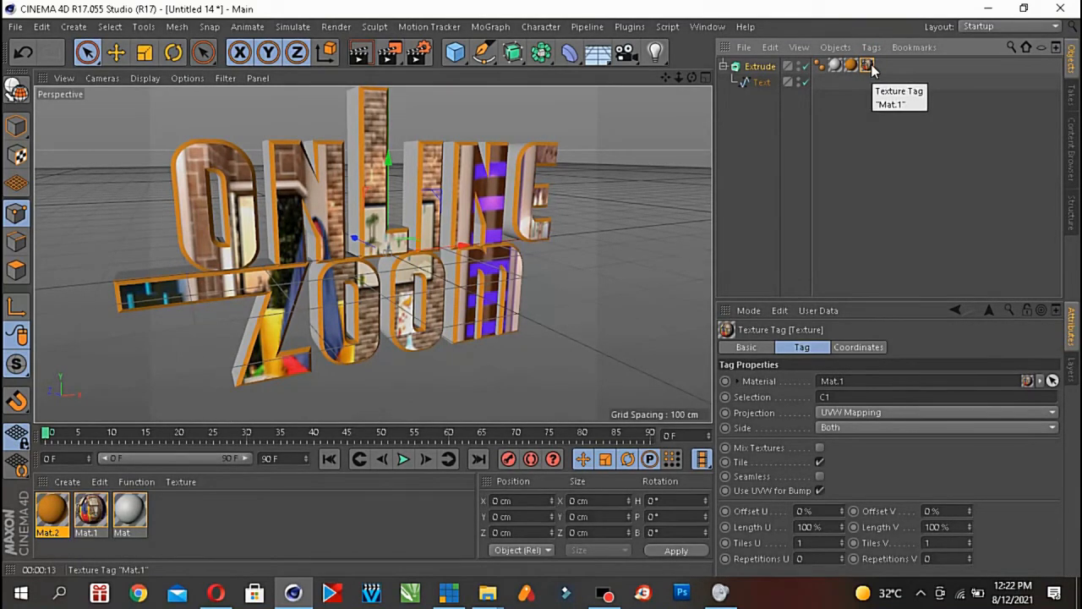
{"action": "double_click", "coordinate": [869, 67]}
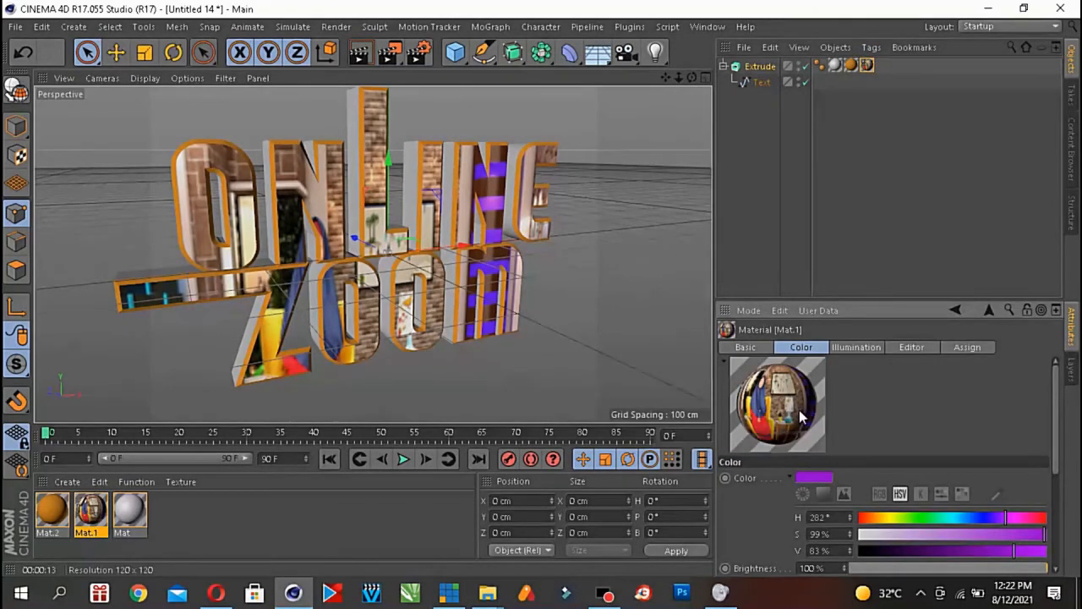
{"action": "left_click_drag", "start_coordinate": [1056, 400], "coordinate": [1055, 479]}
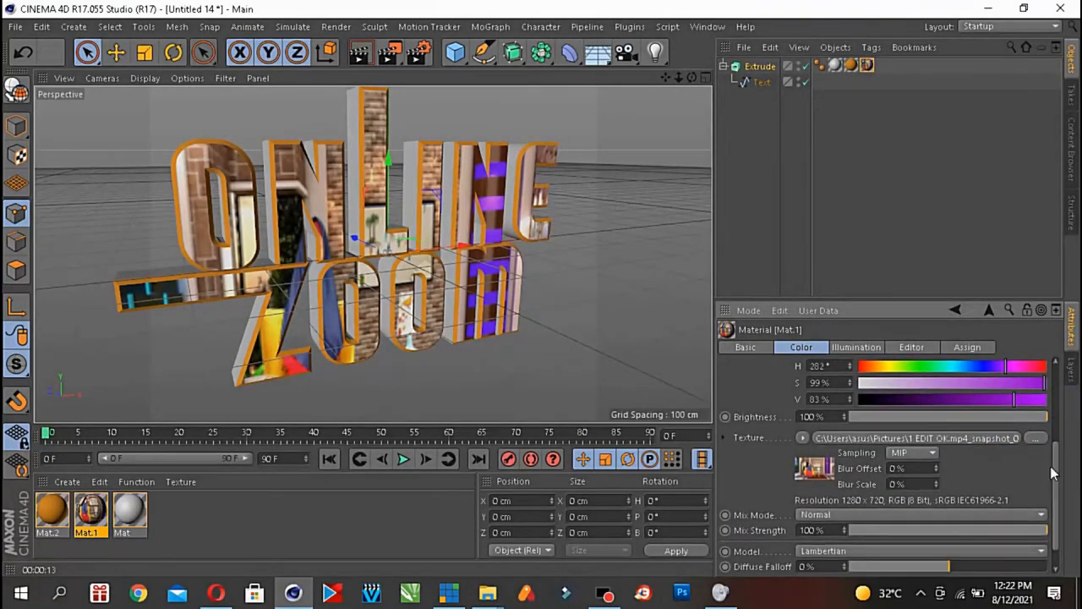
{"action": "left_click", "coordinate": [852, 347]}
{"action": "left_click", "coordinate": [813, 347]}
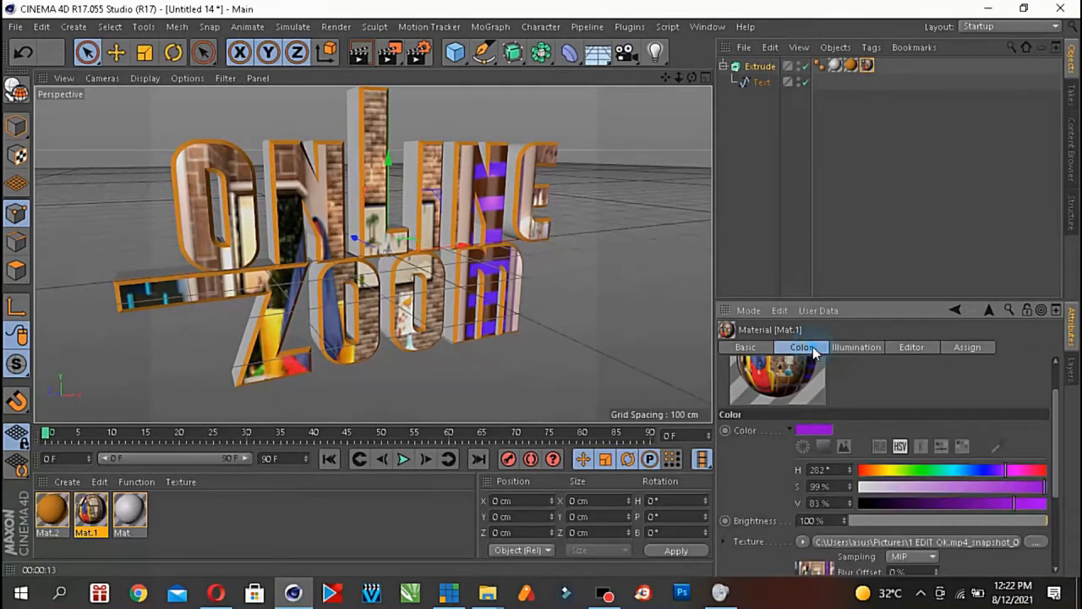
- Try Length U 60% and Offset U 16% on the Mat.1 tag, and reset them to 100% and 0%
{"action": "left_click", "coordinate": [867, 65]}
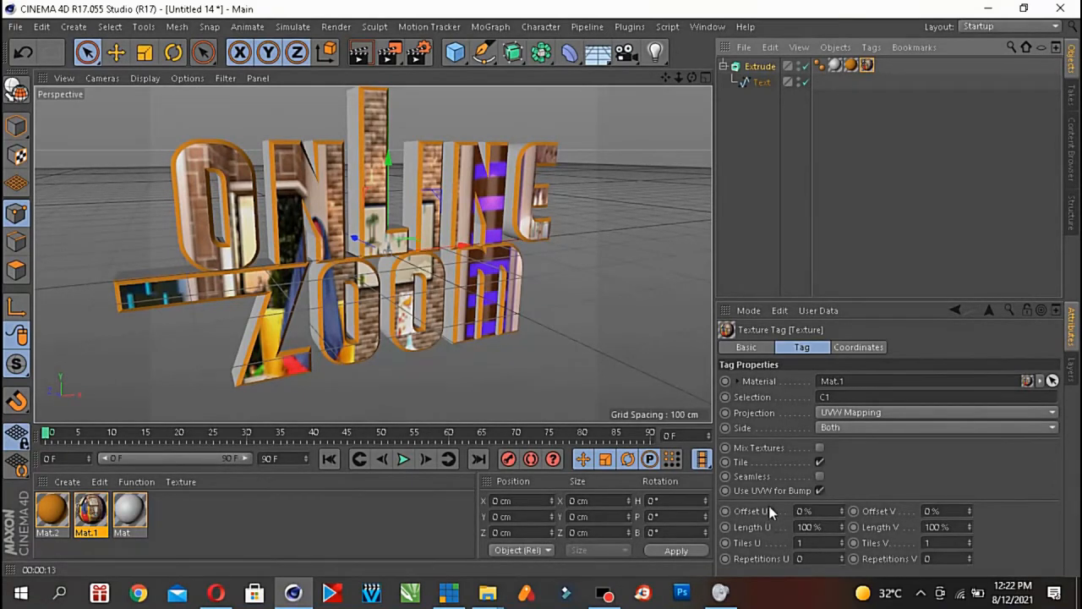
{"action": "left_click_drag", "start_coordinate": [841, 528], "coordinate": [844, 494]}
{"action": "double_click", "coordinate": [825, 512]}
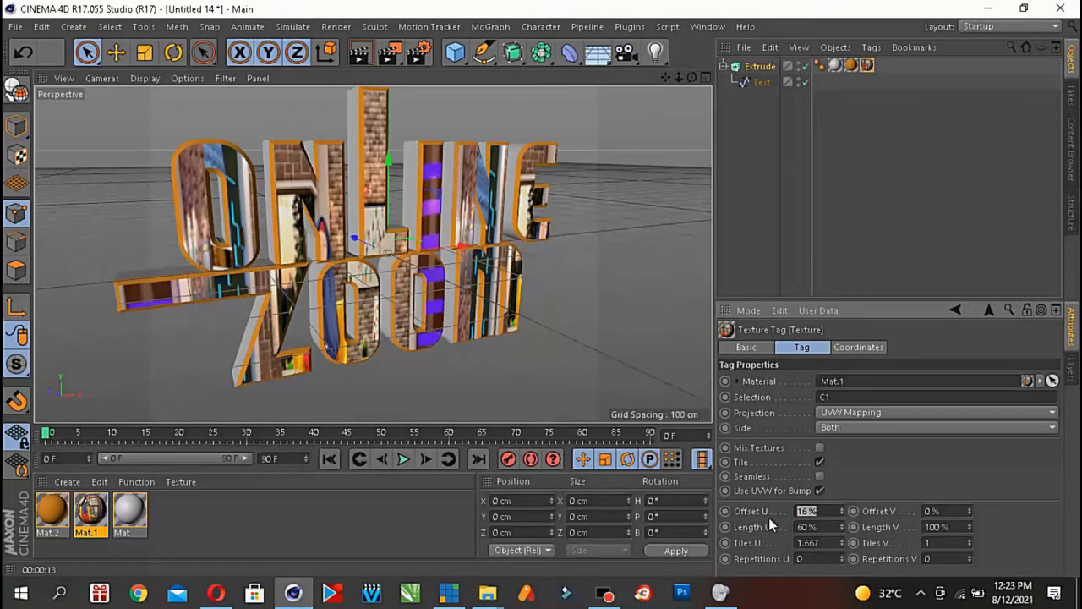
{"action": "type", "text": "0"}
{"action": "key", "text": "Return"}
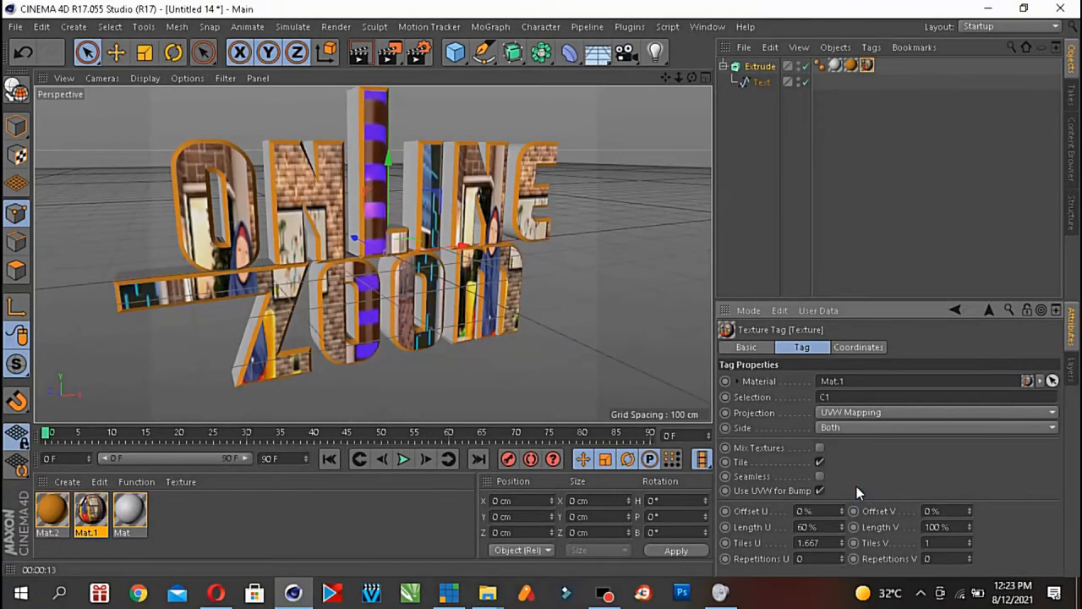
{"action": "double_click", "coordinate": [808, 527]}
{"action": "type", "text": "100"}
{"action": "key", "text": "Return"}
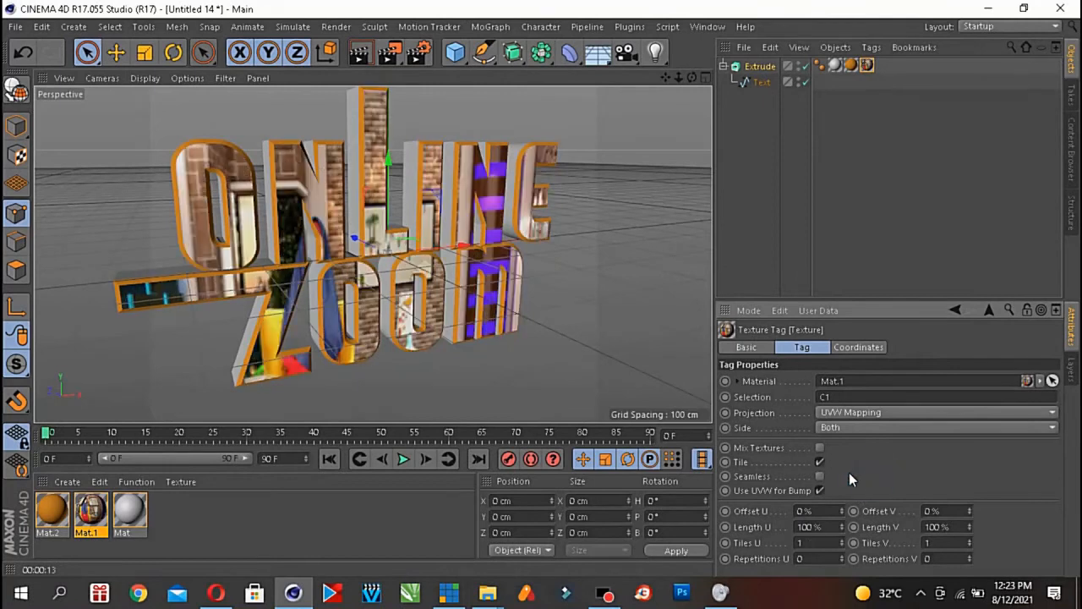
- Stretch the Mat.1 image on the letter fronts to Length U 112% and shift it to Offset V -10%
{"action": "mouse_move", "coordinate": [841, 527]}
{"action": "left_mouse_down"}
{"action": "mouse_move", "coordinate": [857, 520]}
{"action": "mouse_move", "coordinate": [850, 528]}
{"action": "left_mouse_up"}
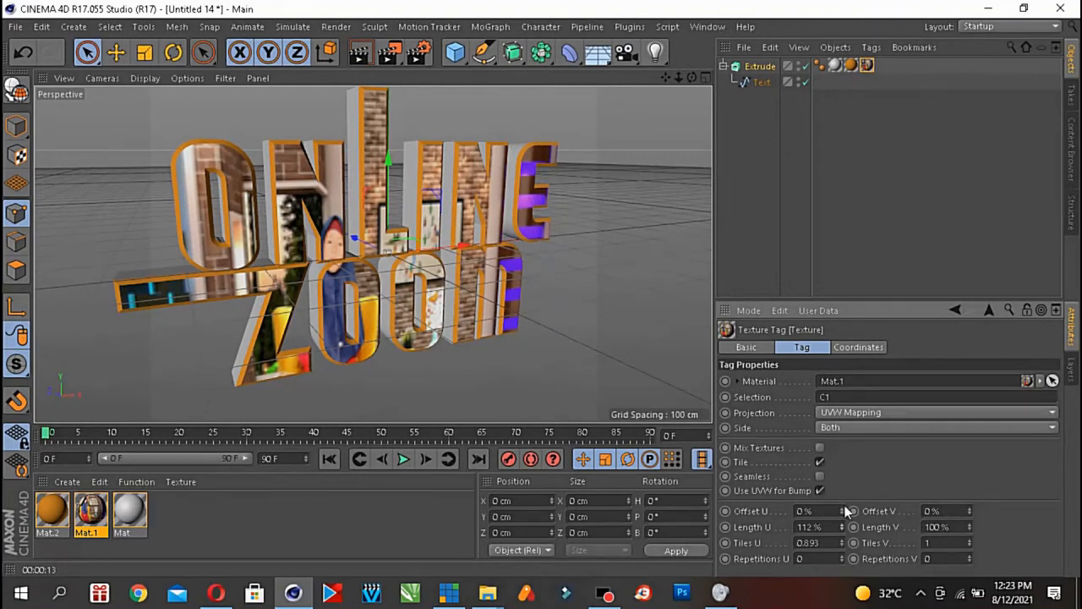
{"action": "left_click_drag", "start_coordinate": [843, 509], "coordinate": [844, 509]}
{"action": "left_click_drag", "start_coordinate": [971, 511], "coordinate": [970, 521]}
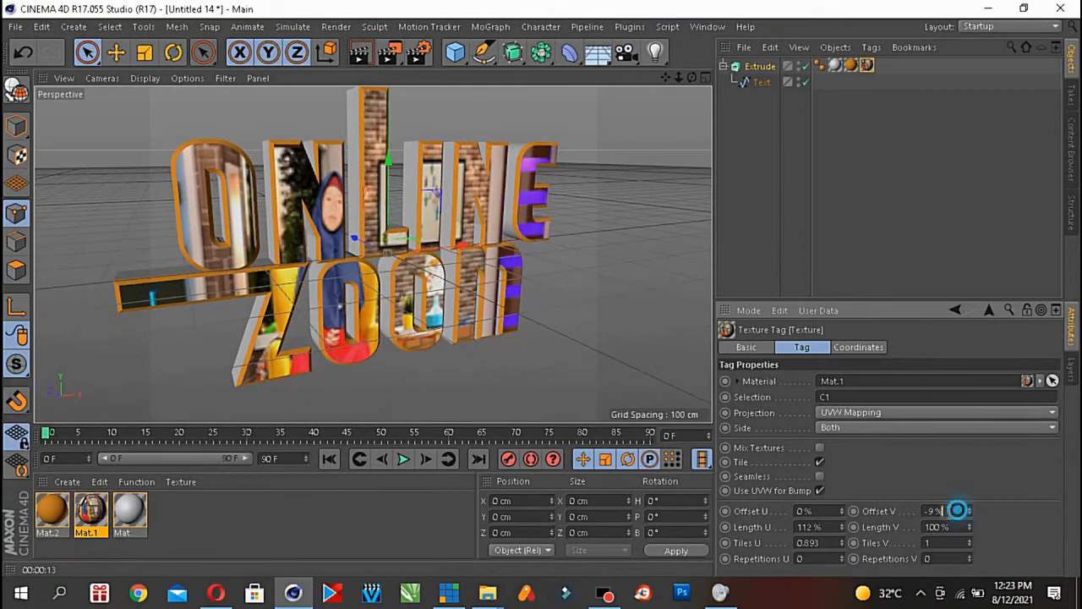
{"action": "left_click_drag", "start_coordinate": [971, 509], "coordinate": [971, 514]}
- Refine the Mat.1 image placement to Offset U 0%, Length V 79% and Offset V -2%
{"action": "double_click", "coordinate": [827, 510]}
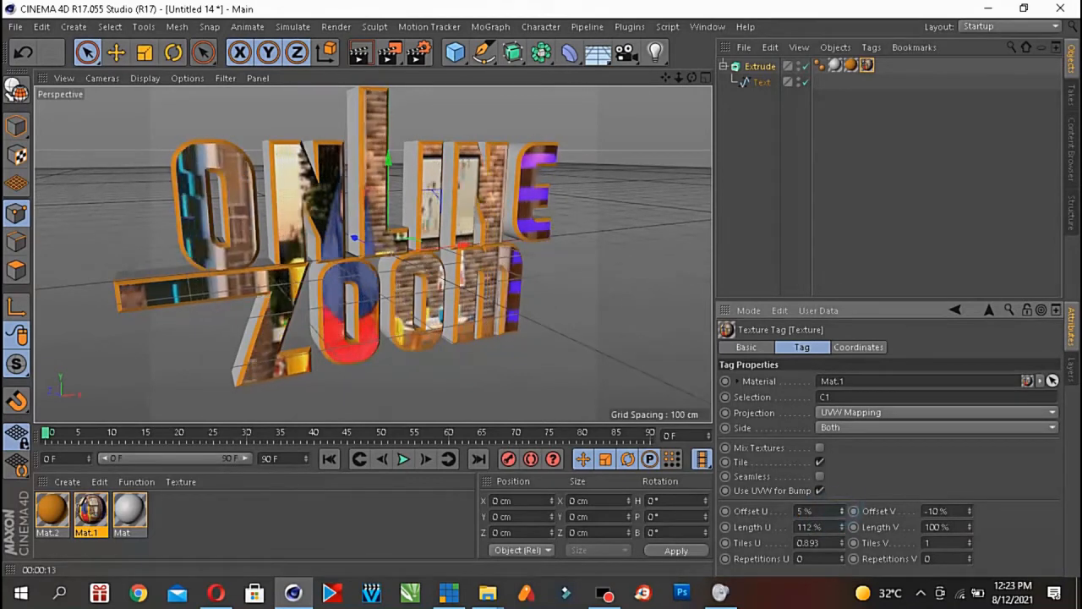
{"action": "type", "text": "10"}
{"action": "key", "text": "Return"}
{"action": "left_click_drag", "start_coordinate": [842, 511], "coordinate": [970, 529]}
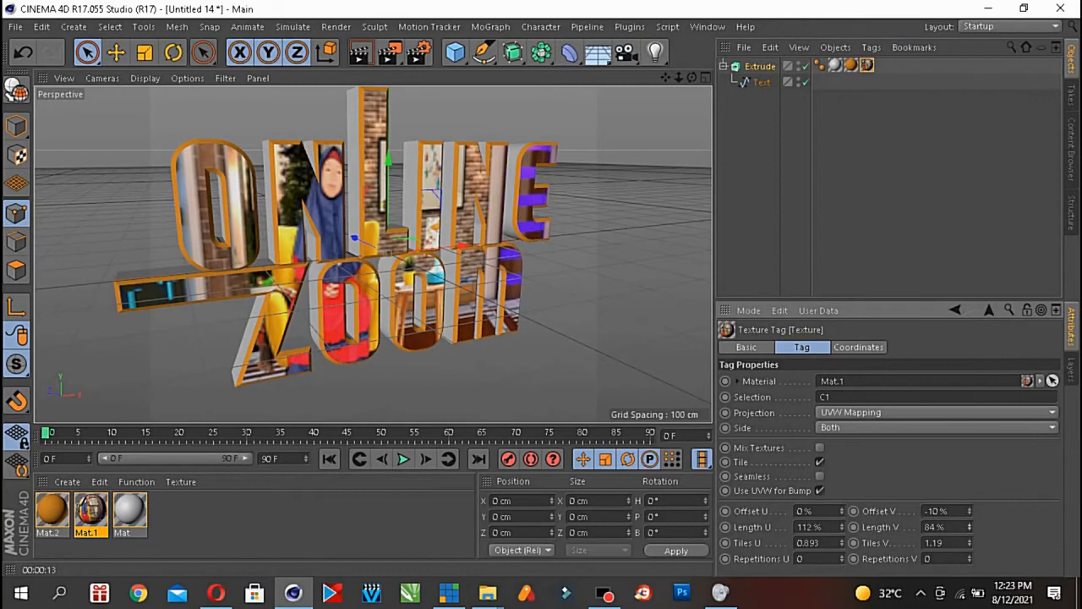
{"action": "left_click_drag", "start_coordinate": [971, 532], "coordinate": [969, 505]}
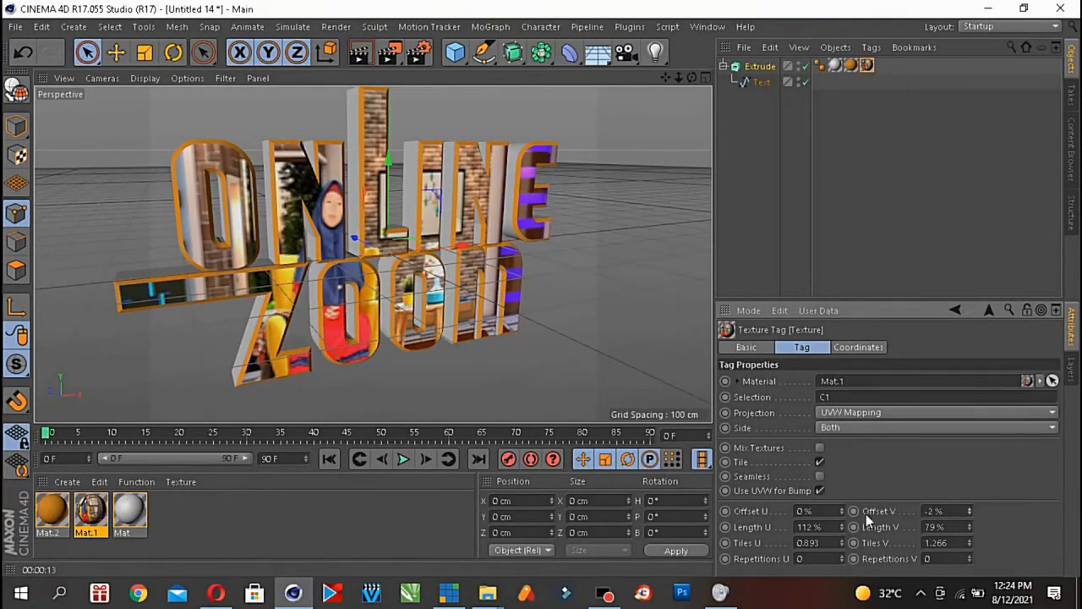
- Shift the Mat.1 image on the letter fronts to Offset U -2% and frame the text from slightly above
{"action": "left_click_drag", "start_coordinate": [843, 513], "coordinate": [843, 517]}
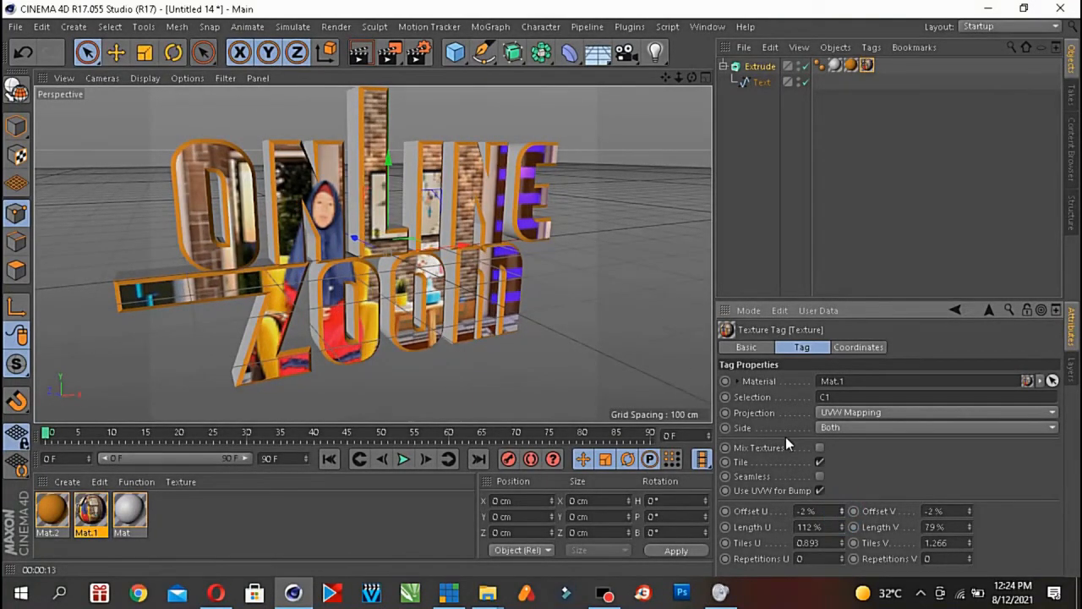
{"action": "left_click_drag", "start_coordinate": [691, 77], "coordinate": [719, 88]}
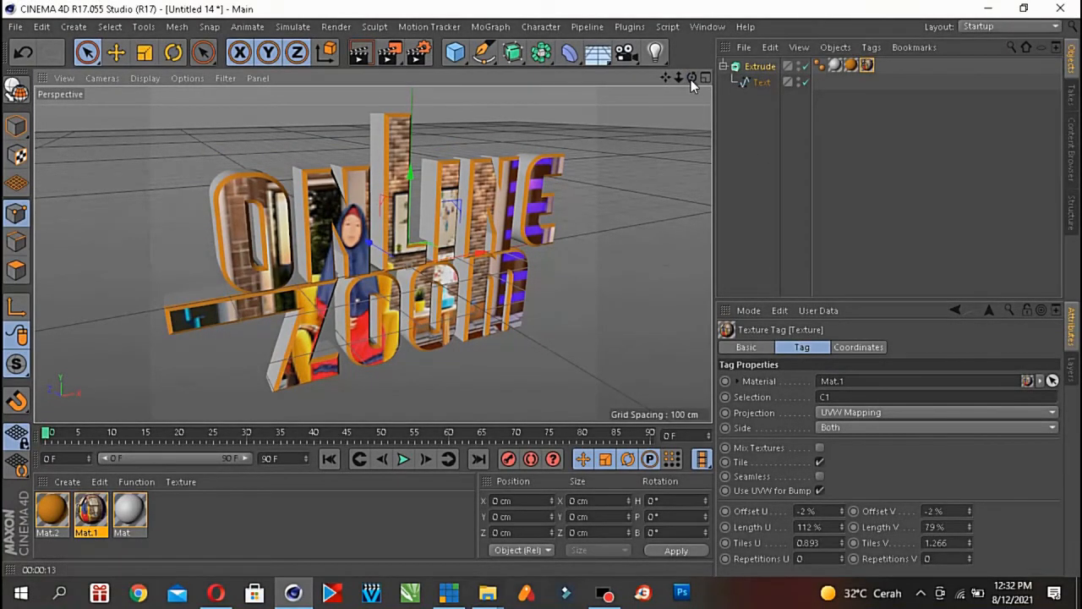
{"action": "left_click_drag", "start_coordinate": [691, 80], "coordinate": [558, 118]}
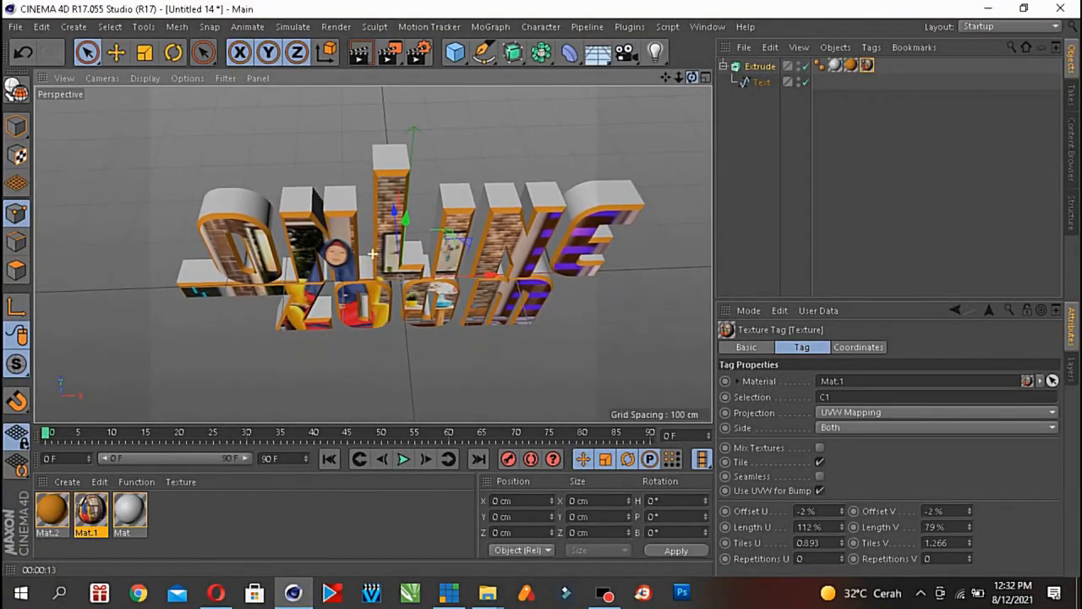
{"action": "left_click_drag", "start_coordinate": [668, 77], "coordinate": [625, 67]}
{"action": "left_click_drag", "start_coordinate": [691, 79], "coordinate": [649, 83]}
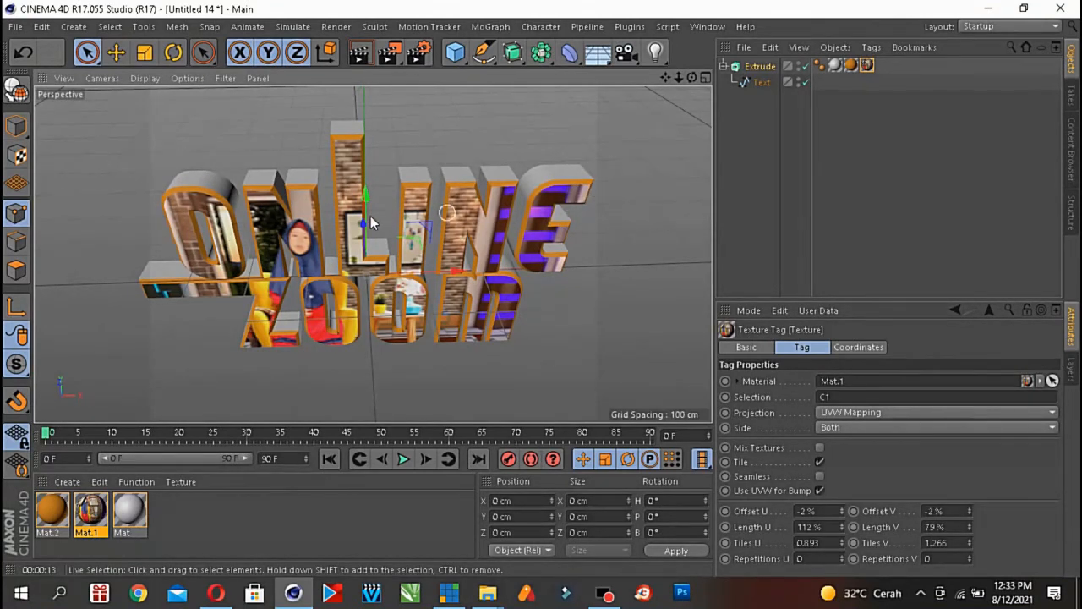
- Set the render output's film aspect to HDTV (16:9) and reframe the whole text within that format
{"action": "left_click", "coordinate": [417, 54]}
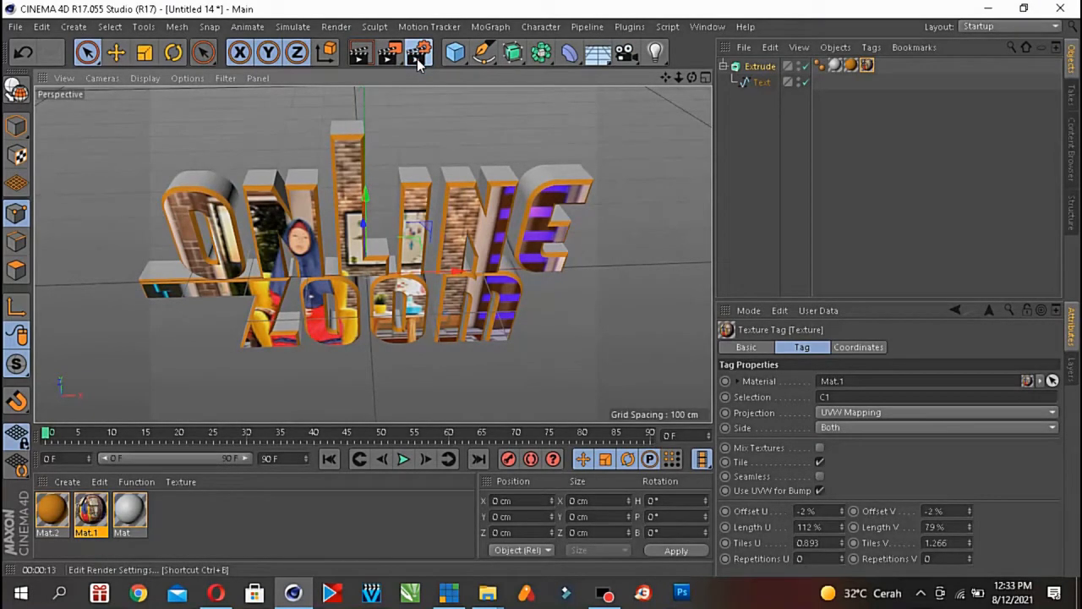
{"action": "left_click", "coordinate": [423, 180]}
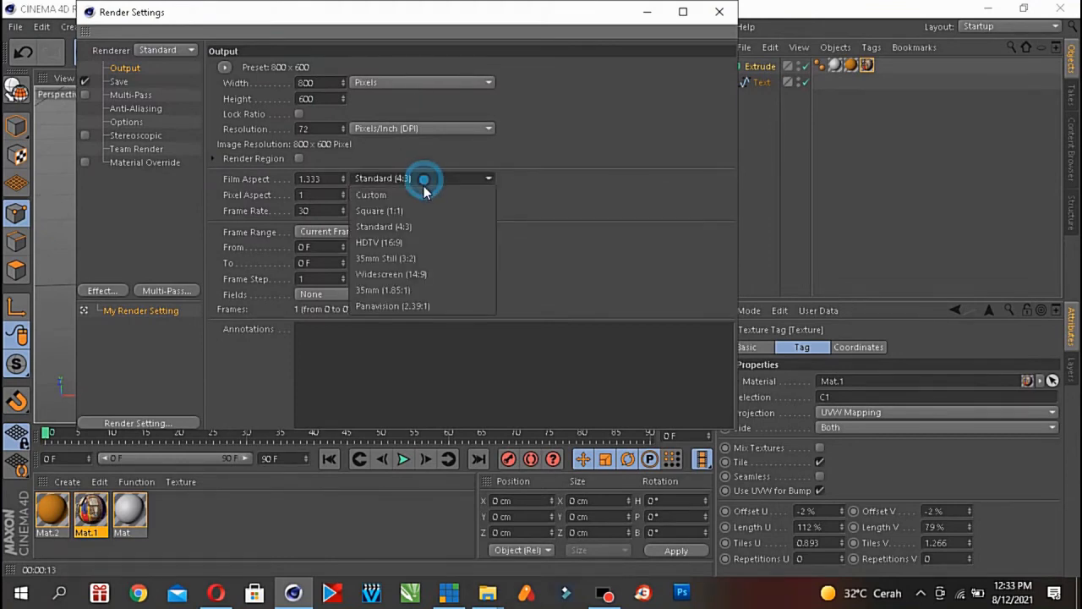
{"action": "left_click", "coordinate": [424, 241]}
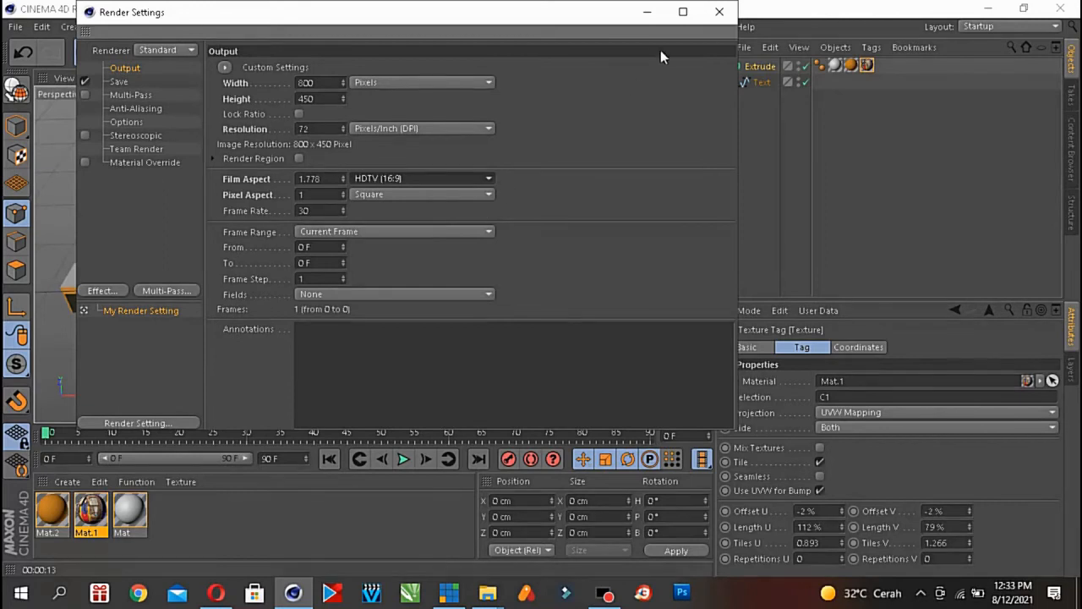
{"action": "left_click", "coordinate": [718, 13]}
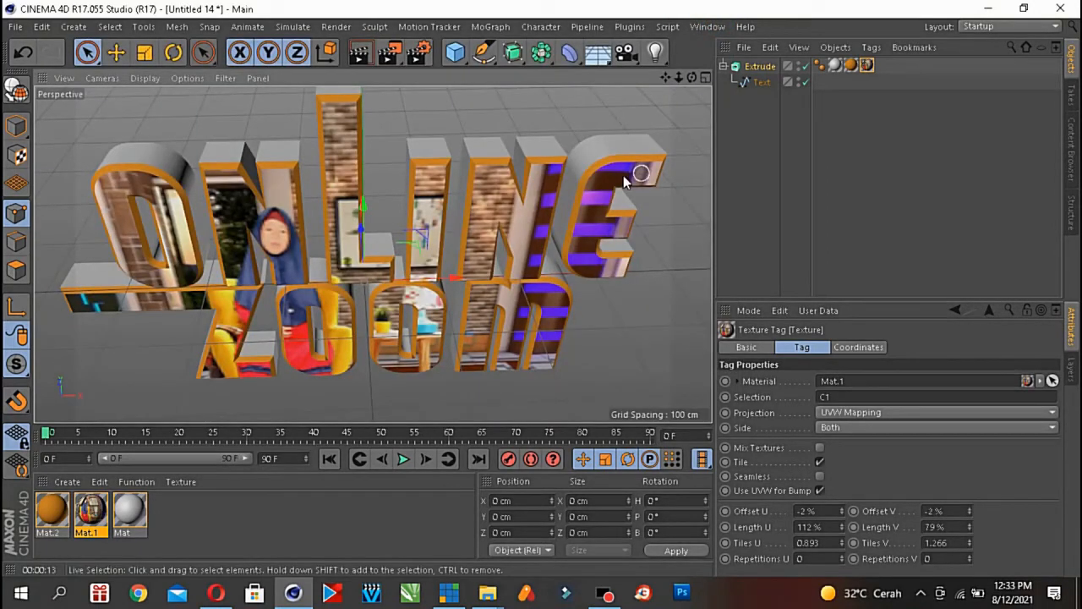
{"action": "mouse_move", "coordinate": [679, 78]}
{"action": "left_mouse_down"}
{"action": "mouse_move", "coordinate": [630, 80]}
{"action": "mouse_move", "coordinate": [671, 80]}
{"action": "left_mouse_up"}
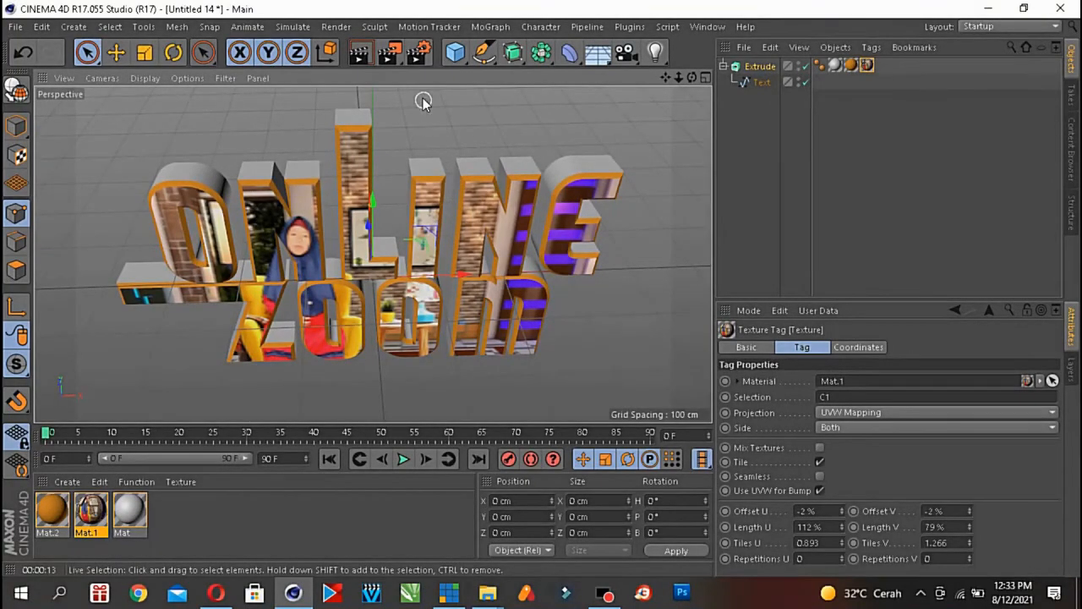
- Review the start frame, end frame and resolution fields in the render output settings
{"action": "left_click", "coordinate": [422, 57]}
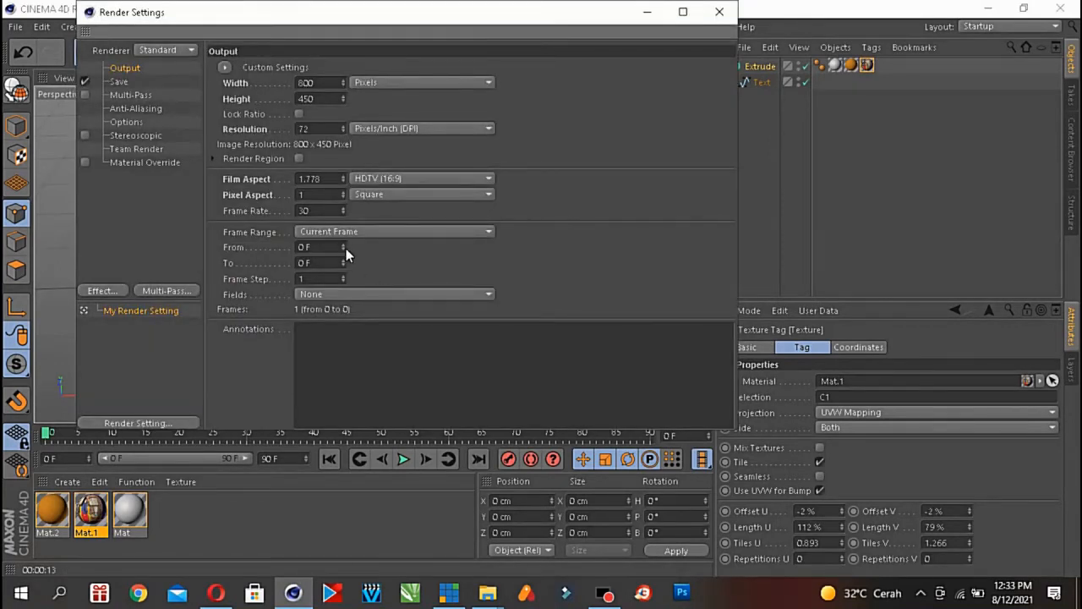
{"action": "double_click", "coordinate": [318, 247]}
{"action": "double_click", "coordinate": [312, 263]}
{"action": "double_click", "coordinate": [312, 129]}
{"action": "left_click", "coordinate": [320, 129]}
{"action": "left_click", "coordinate": [318, 127]}
{"action": "double_click", "coordinate": [318, 126]}
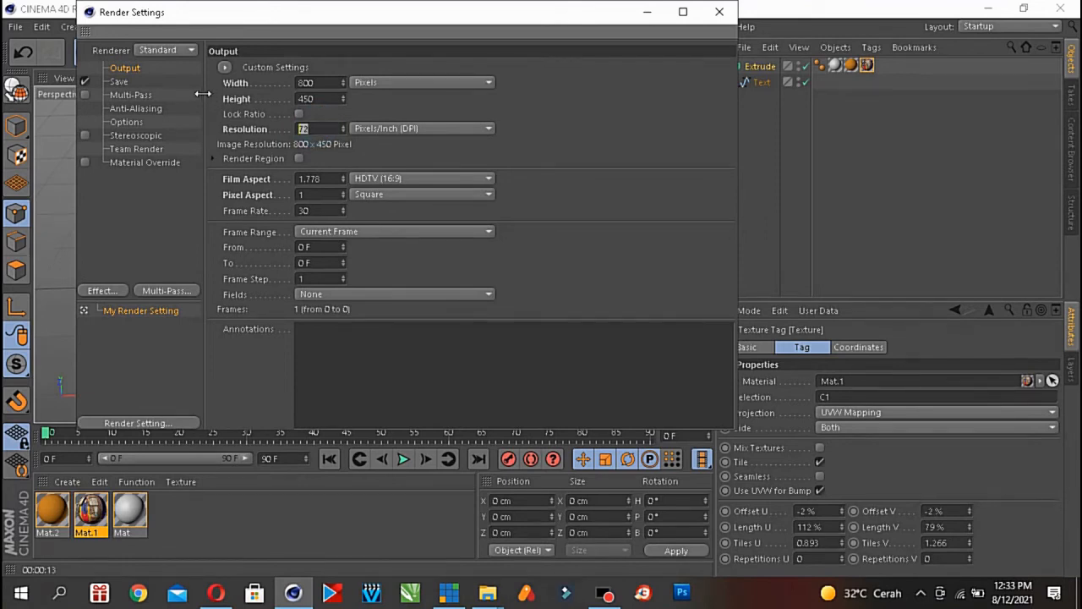
- Set the render's save file to TEXT ZOOM in the MATERI ANIMASI 3D folder
{"action": "left_click", "coordinate": [121, 80]}
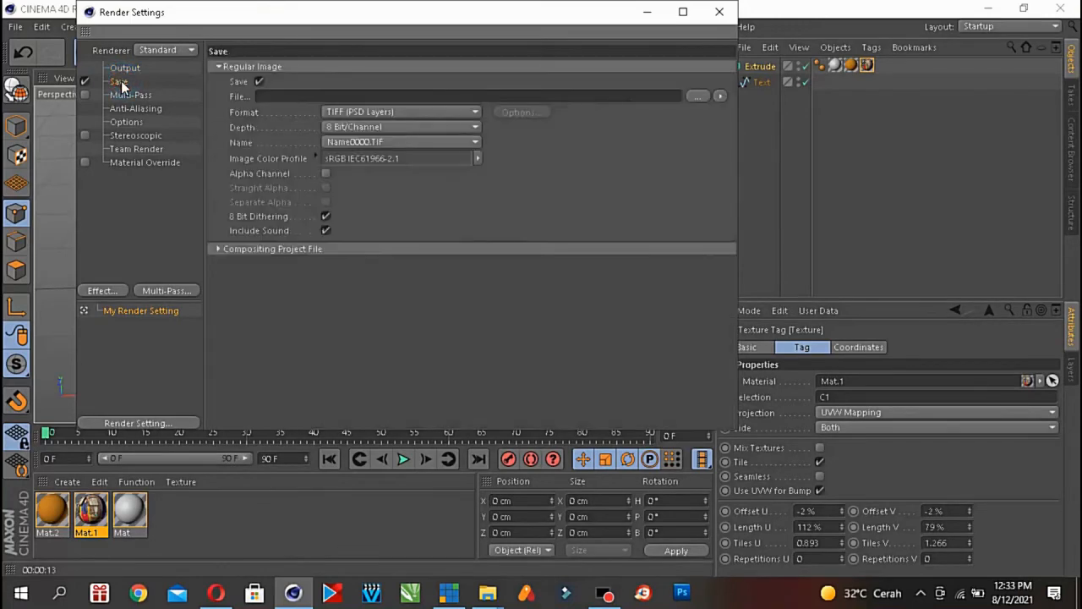
{"action": "left_click", "coordinate": [697, 96]}
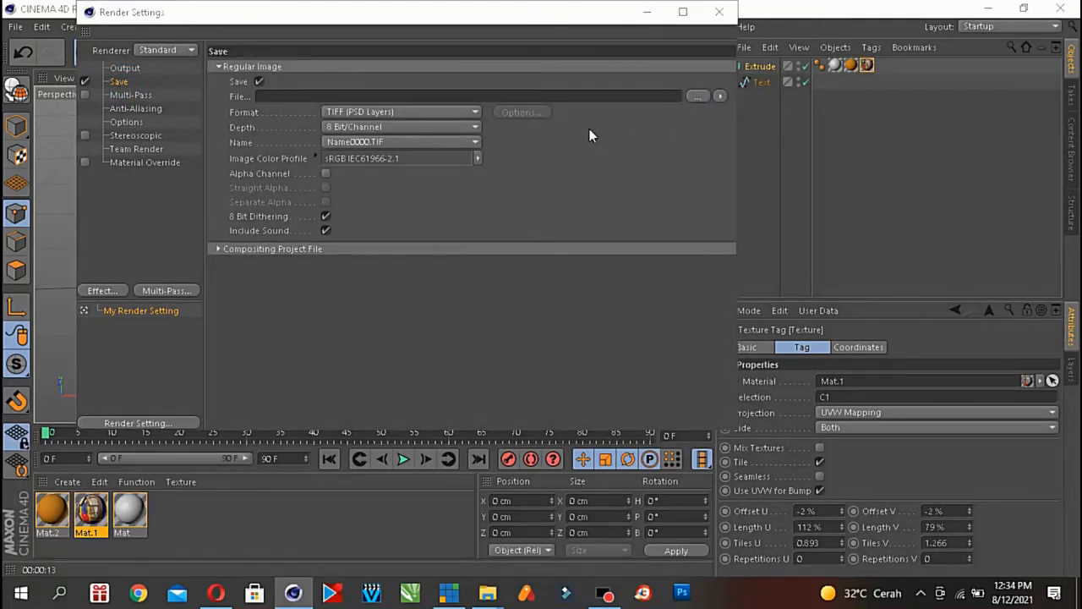
{"action": "scroll", "coordinate": [198, 215], "scroll_direction": "down", "scroll_amount": 2}
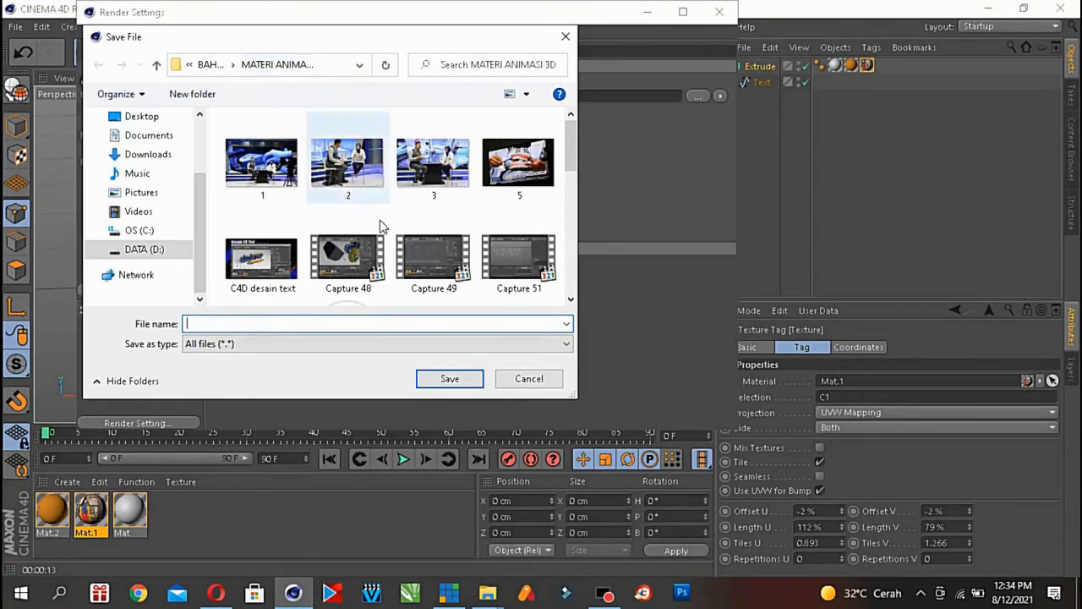
{"action": "left_click", "coordinate": [317, 322]}
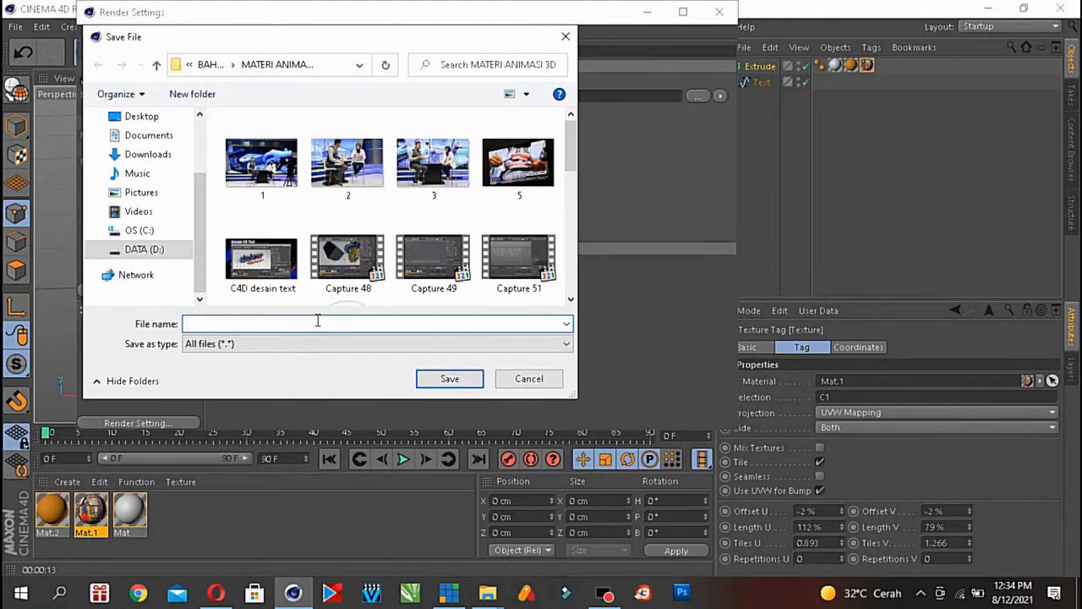
{"action": "type", "text": "TEXT ZOO"}
{"action": "left_click", "coordinate": [452, 377]}
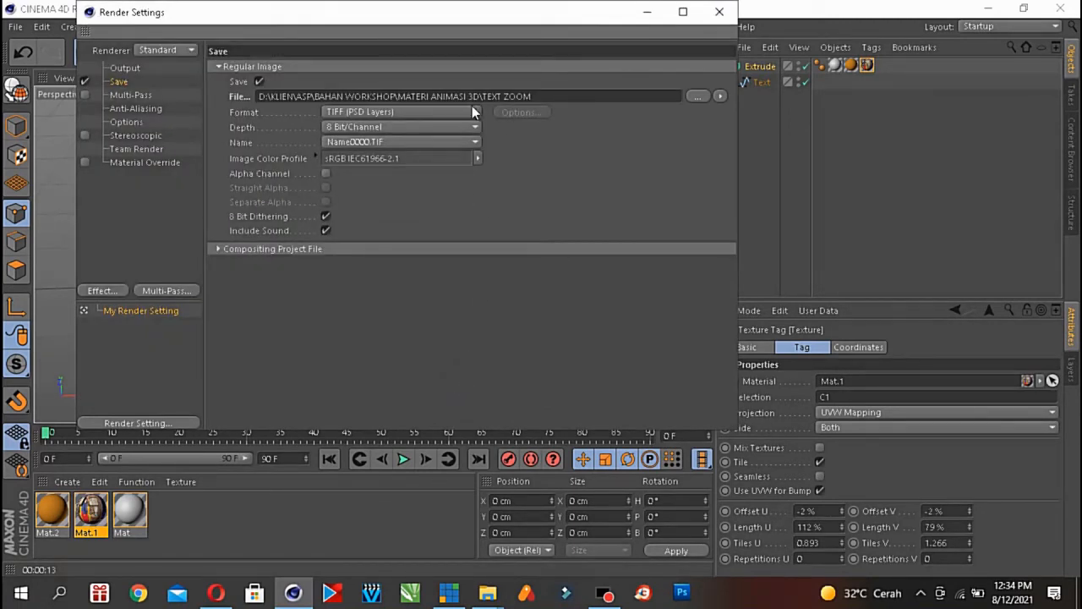
- Set the render's save format to PNG with an alpha channel and render the image to the Picture Viewer
{"action": "left_click", "coordinate": [473, 111]}
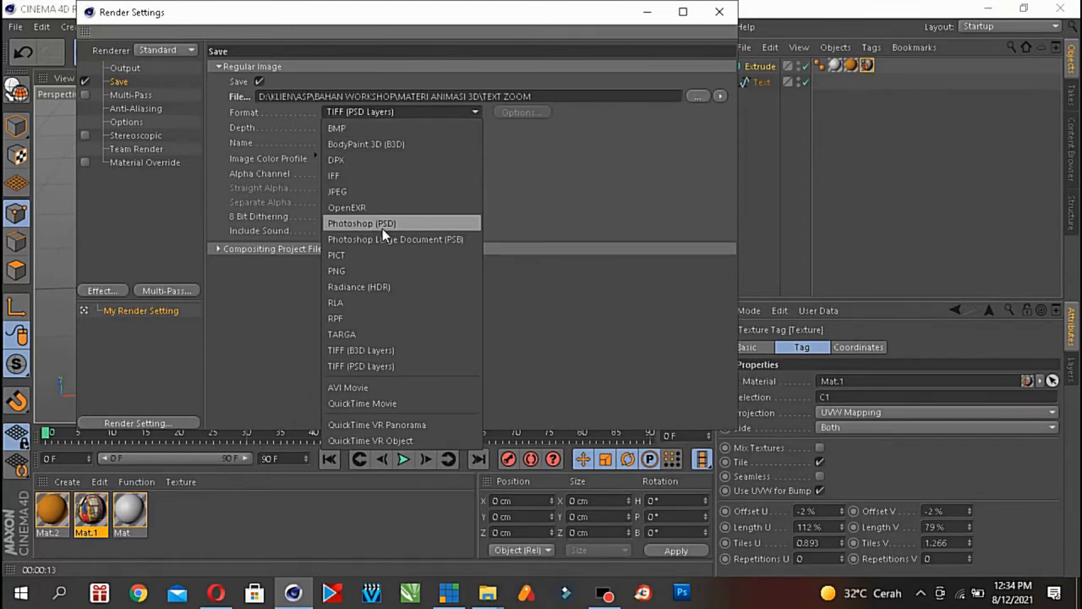
{"action": "left_click", "coordinate": [397, 271]}
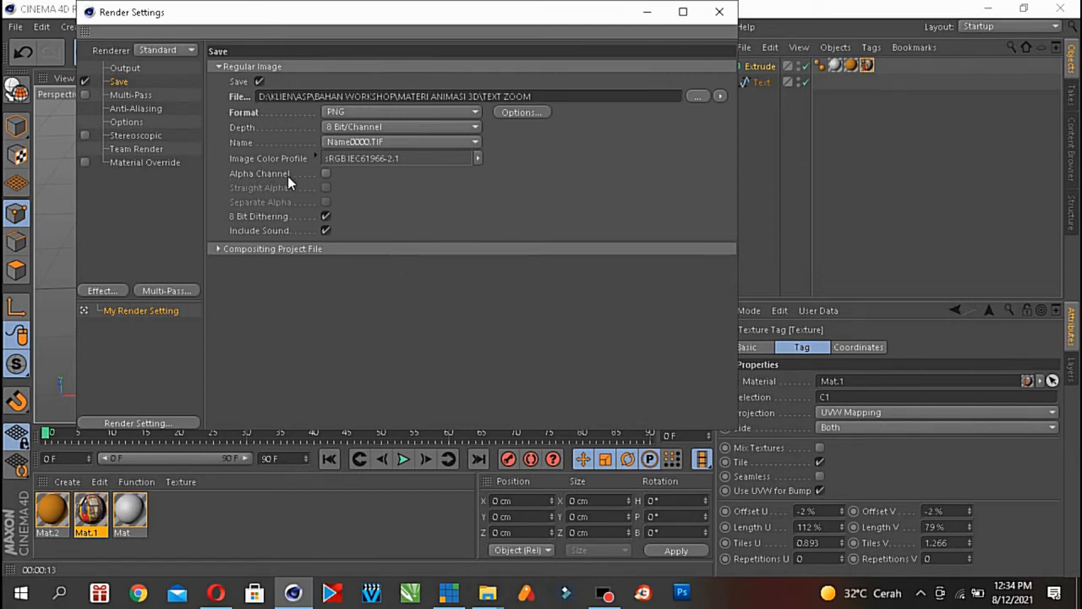
{"action": "left_click", "coordinate": [325, 174]}
{"action": "left_click", "coordinate": [719, 12]}
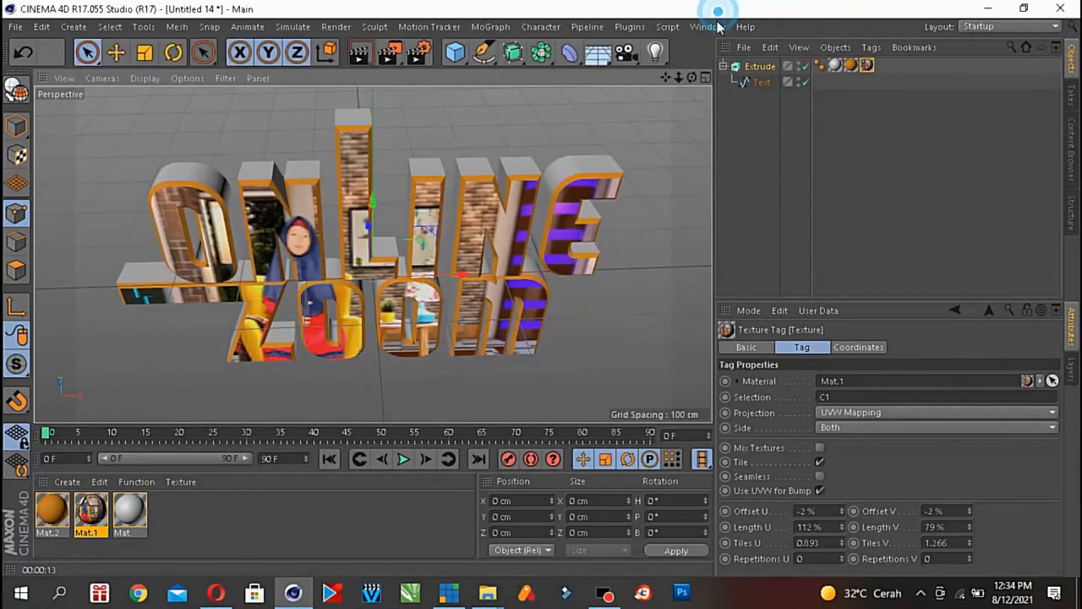
{"action": "left_click", "coordinate": [391, 55]}
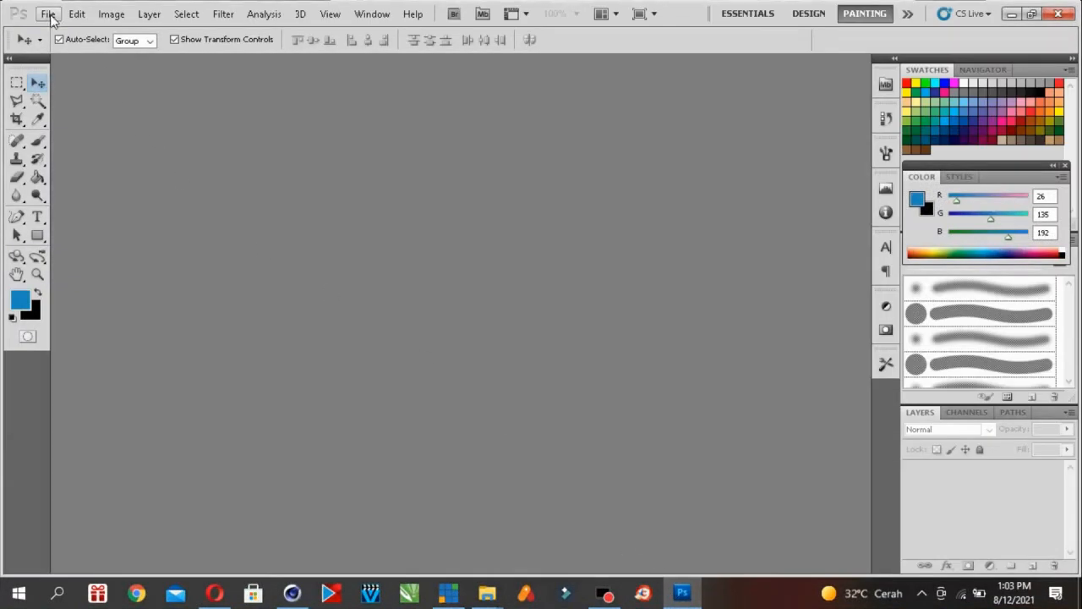
- Switch to Photoshop, open the rendered TEXT ZOOM.png and move the lettering slightly to check its transparent background
{"action": "left_click", "coordinate": [49, 14]}
{"action": "left_click", "coordinate": [63, 41]}
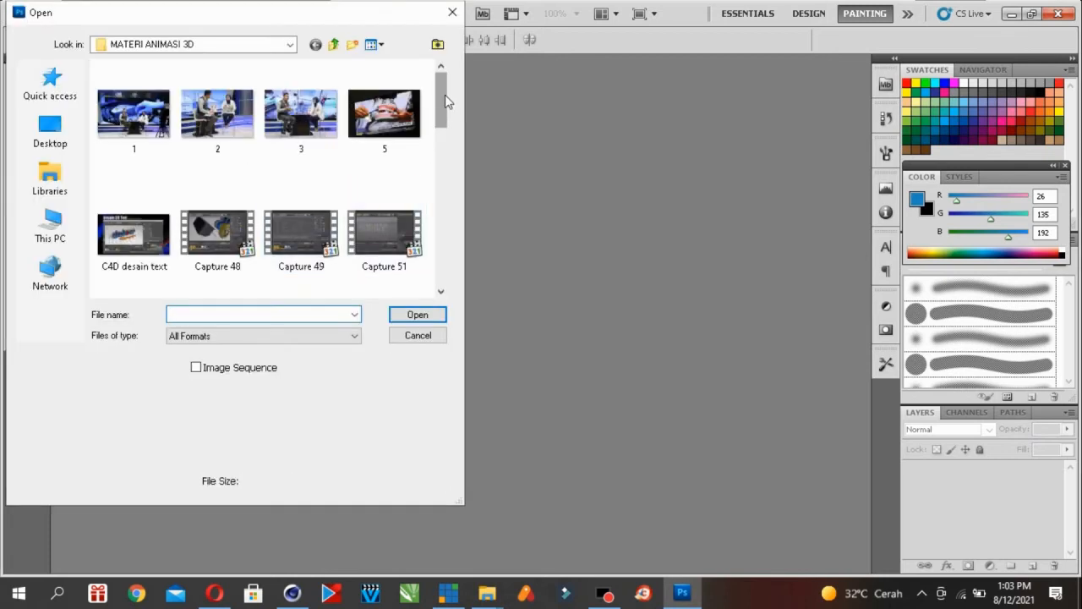
{"action": "left_click_drag", "start_coordinate": [442, 93], "coordinate": [421, 291]}
{"action": "double_click", "coordinate": [402, 269]}
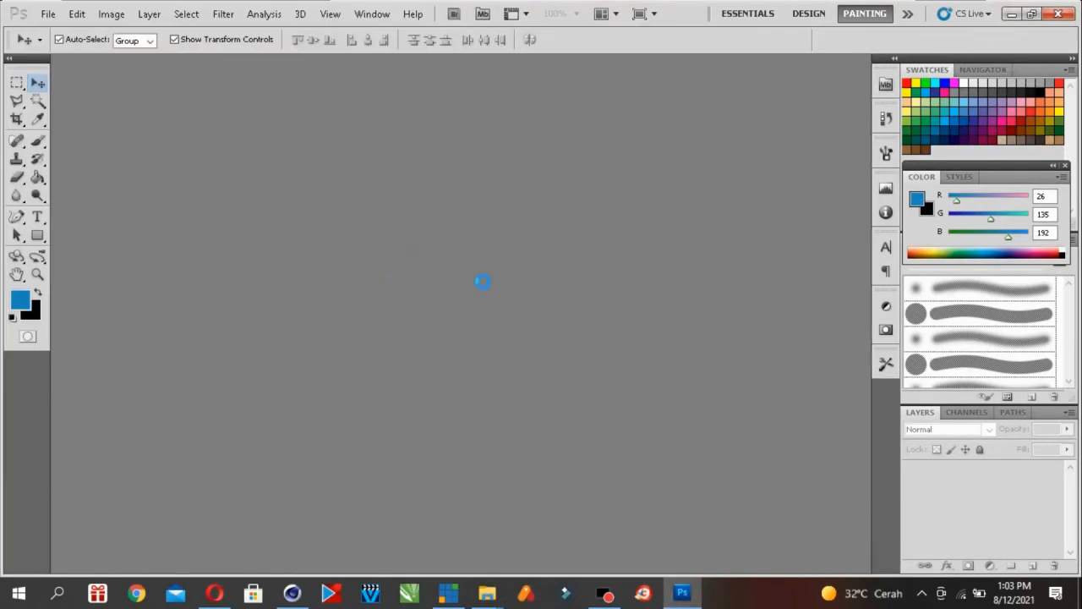
{"action": "mouse_move", "coordinate": [546, 277]}
{"action": "left_mouse_down"}
{"action": "mouse_move", "coordinate": [516, 286]}
{"action": "mouse_move", "coordinate": [573, 269]}
{"action": "mouse_move", "coordinate": [566, 303]}
{"action": "mouse_move", "coordinate": [575, 182]}
{"action": "mouse_move", "coordinate": [393, 235]}
{"action": "mouse_move", "coordinate": [635, 244]}
{"action": "mouse_move", "coordinate": [551, 260]}
{"action": "mouse_move", "coordinate": [557, 284]}
{"action": "left_mouse_up"}
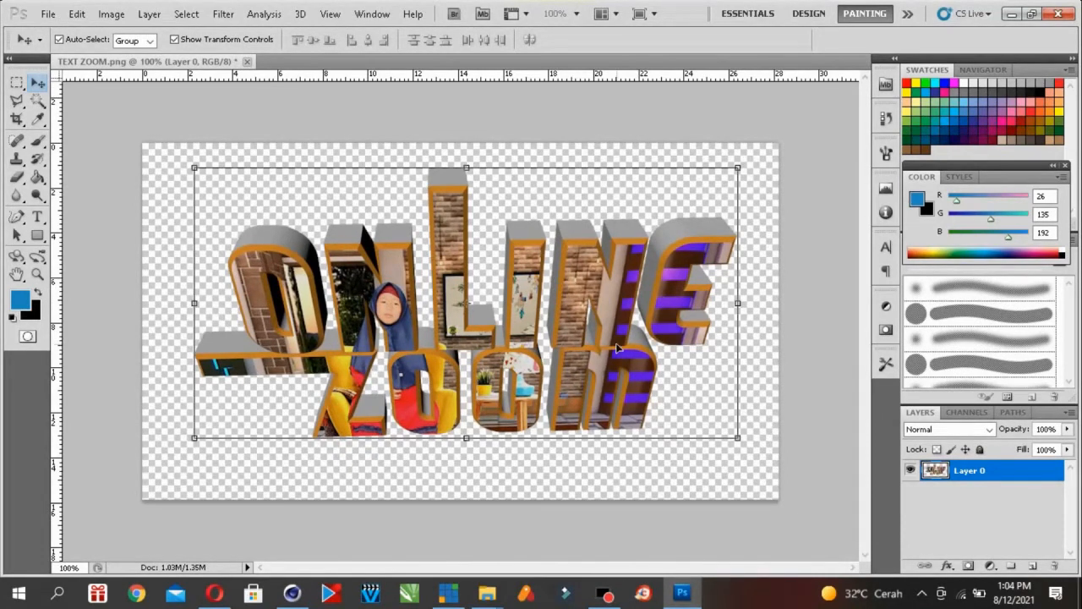
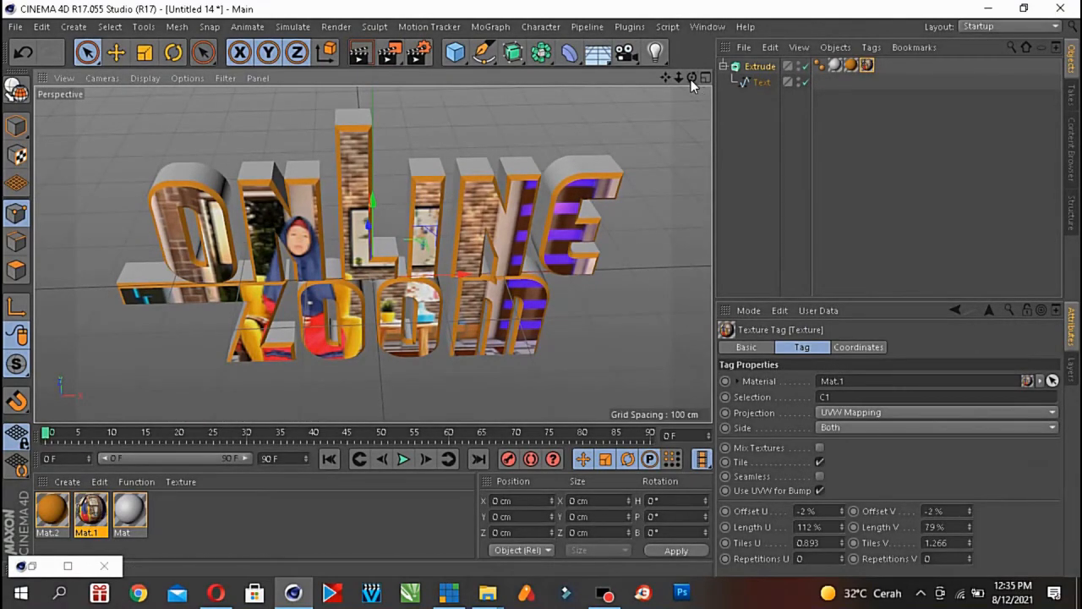
- Return to Cinema 4D and reframe the text at a more oblique angle for another render
{"action": "left_click_drag", "start_coordinate": [539, 288], "coordinate": [372, 252], "text": "alt"}
{"action": "left_click_drag", "start_coordinate": [692, 77], "coordinate": [728, 98]}
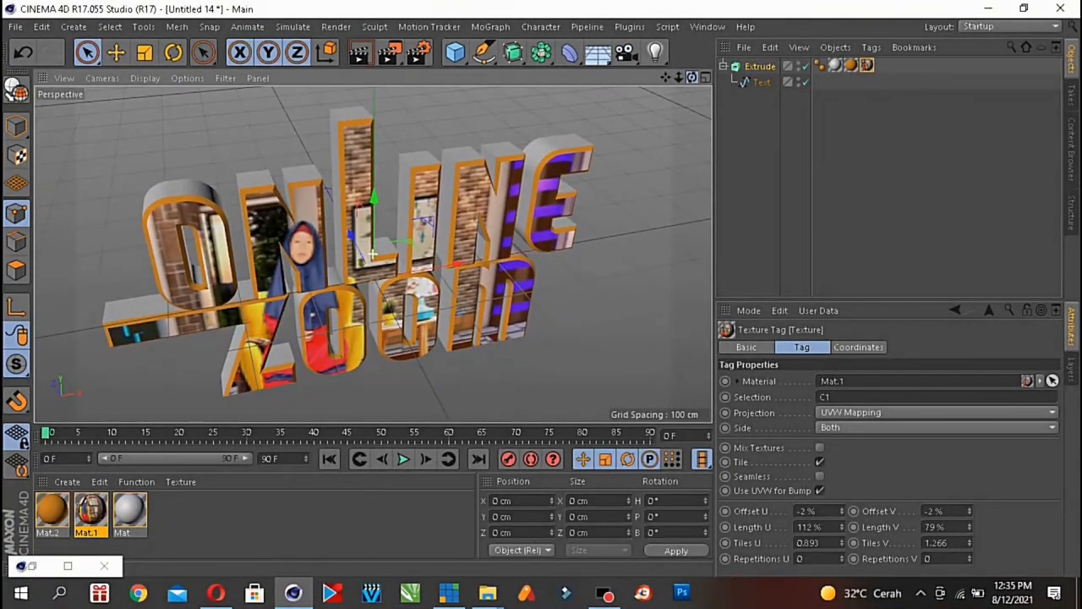
{"action": "left_click_drag", "start_coordinate": [665, 77], "coordinate": [672, 66]}
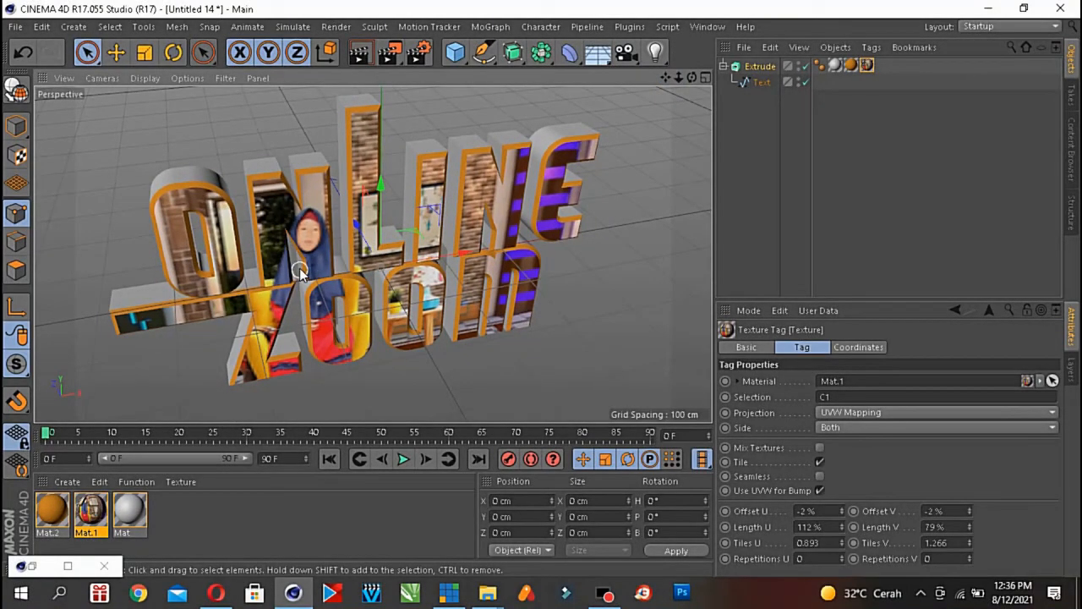
- Set the start frame in the render output's frame range to 1
{"action": "left_click", "coordinate": [423, 56]}
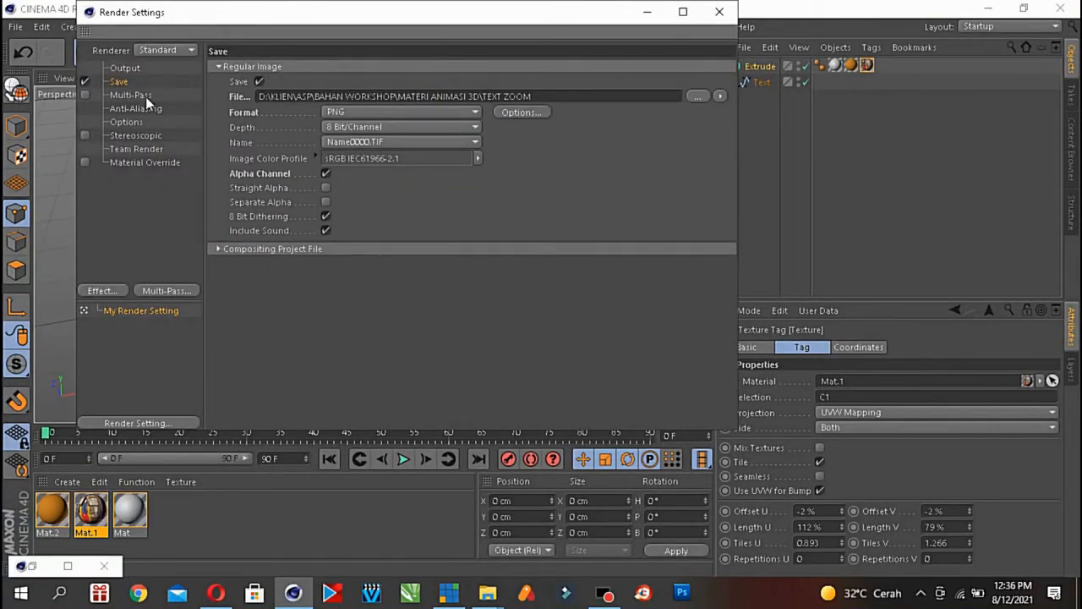
{"action": "left_click", "coordinate": [126, 67]}
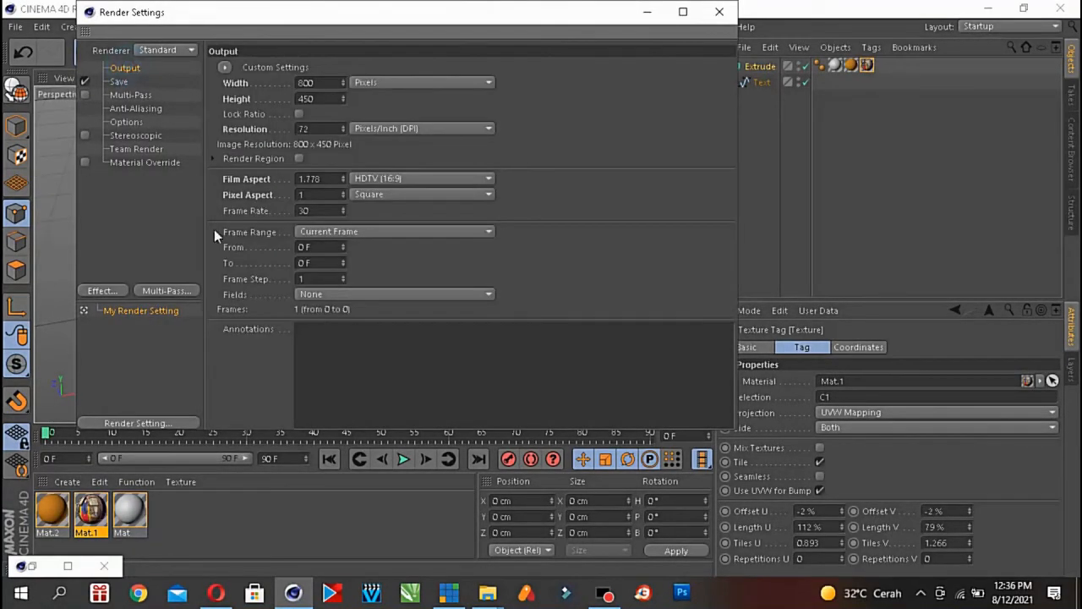
{"action": "left_click", "coordinate": [318, 247]}
{"action": "type", "text": "1"}
{"action": "left_click", "coordinate": [320, 263]}
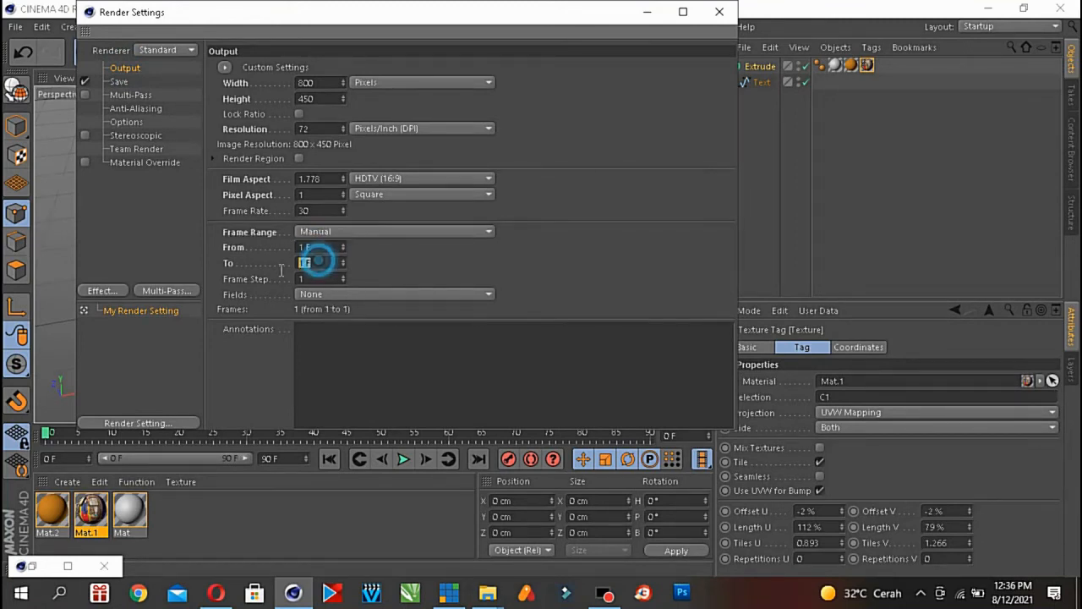
{"action": "type", "text": "1"}
{"action": "left_click", "coordinate": [297, 247]}
{"action": "left_click", "coordinate": [321, 264]}
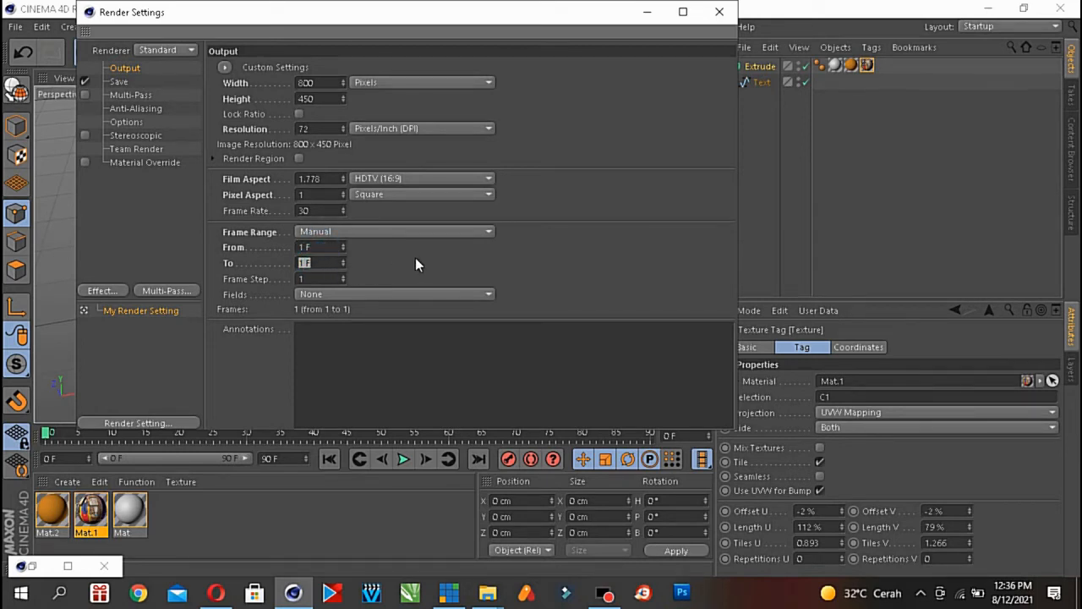
- Set the render output's end frame to 4 and render the frame sequence to the Picture Viewer
{"action": "left_click", "coordinate": [312, 262]}
{"action": "type", "text": "2"}
{"action": "key", "text": "BackSpace"}
{"action": "type", "text": "4"}
{"action": "left_click_drag", "start_coordinate": [313, 262], "coordinate": [286, 271]}
{"action": "left_click", "coordinate": [718, 14]}
{"action": "key", "text": "shift+r"}
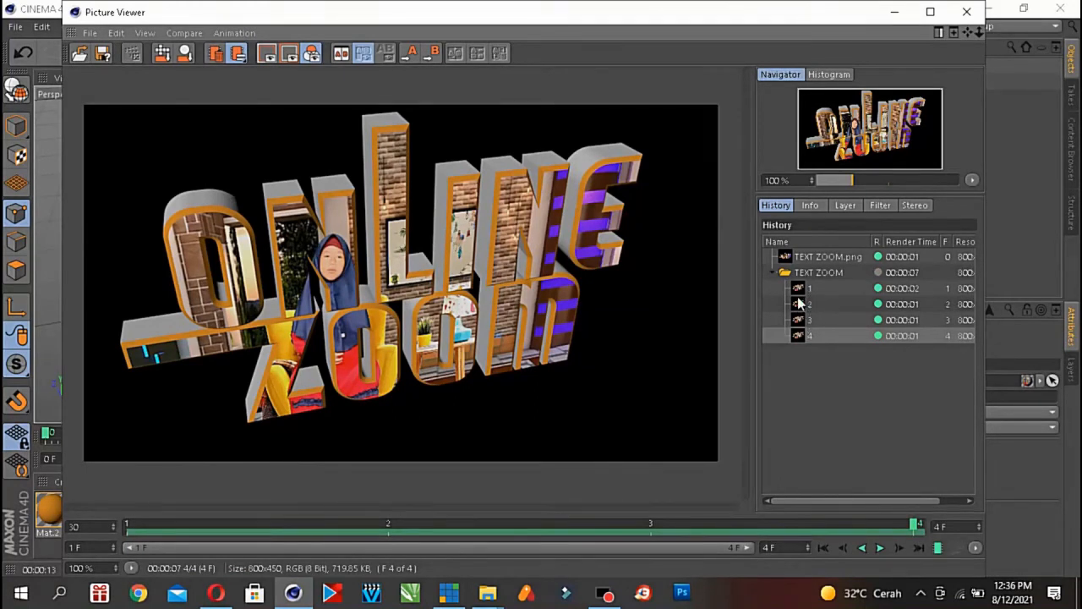
- Look through the MATERI ANIMASI 3D folder in File Explorer for the rendered TEXT ZOOM files and return to the scene
{"action": "left_click", "coordinate": [487, 594]}
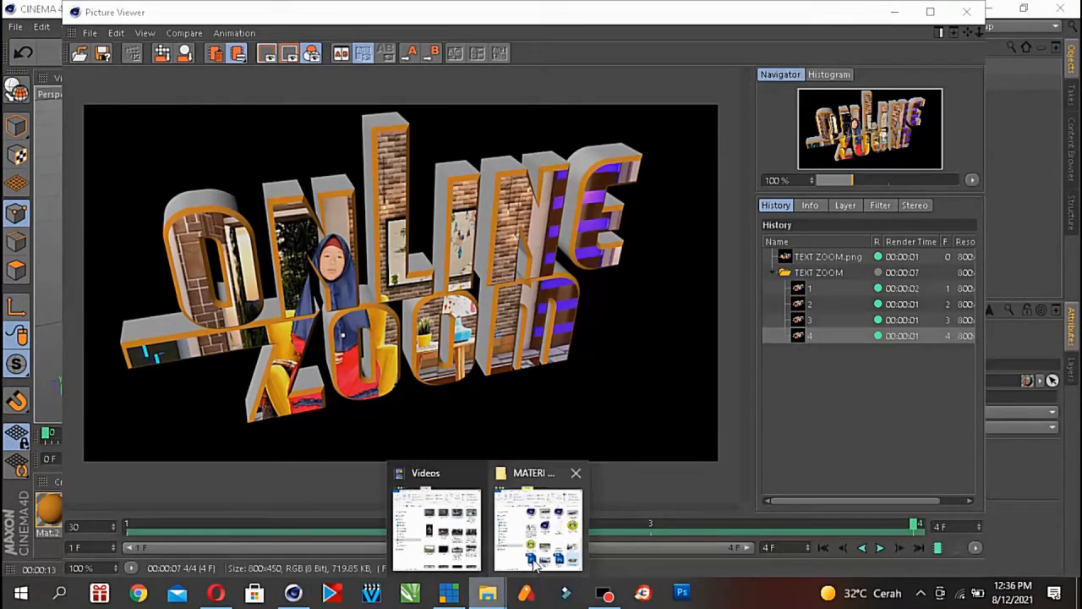
{"action": "left_click", "coordinate": [546, 545]}
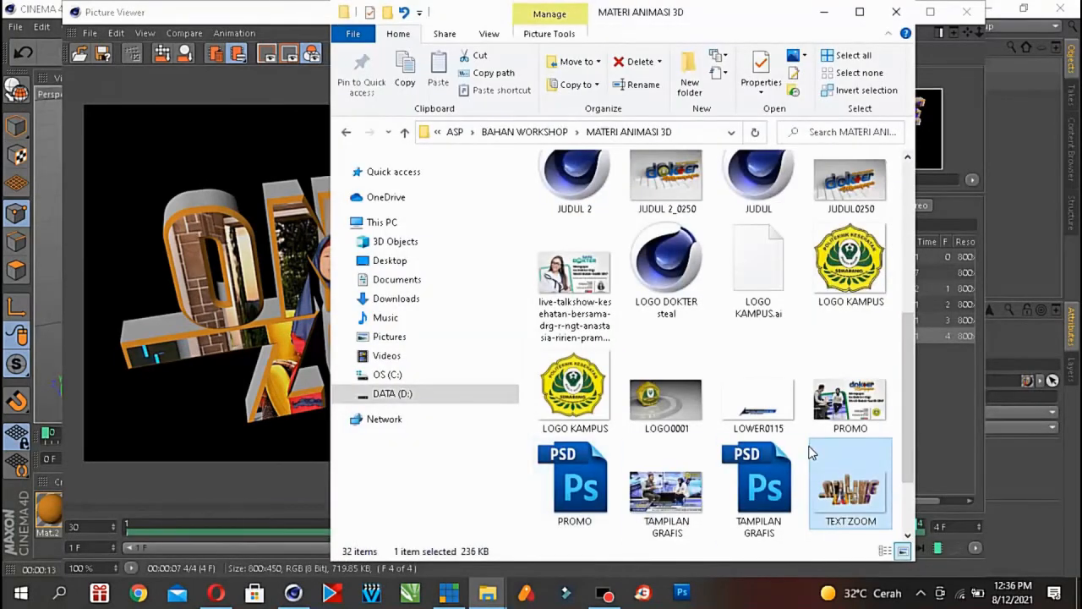
{"action": "left_click_drag", "start_coordinate": [909, 414], "coordinate": [924, 488]}
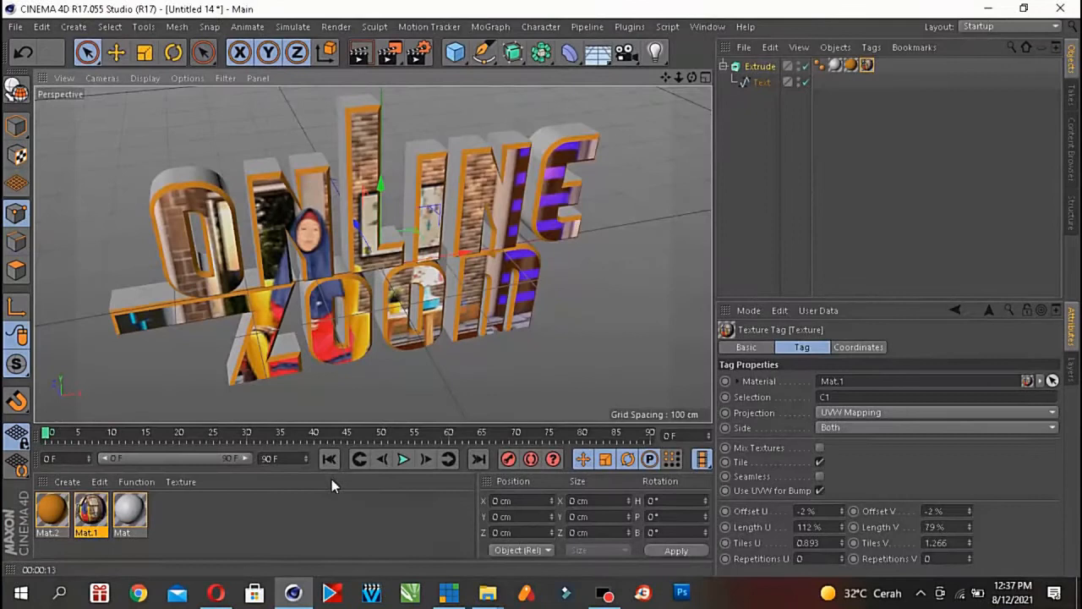
{"action": "left_click", "coordinate": [551, 201]}
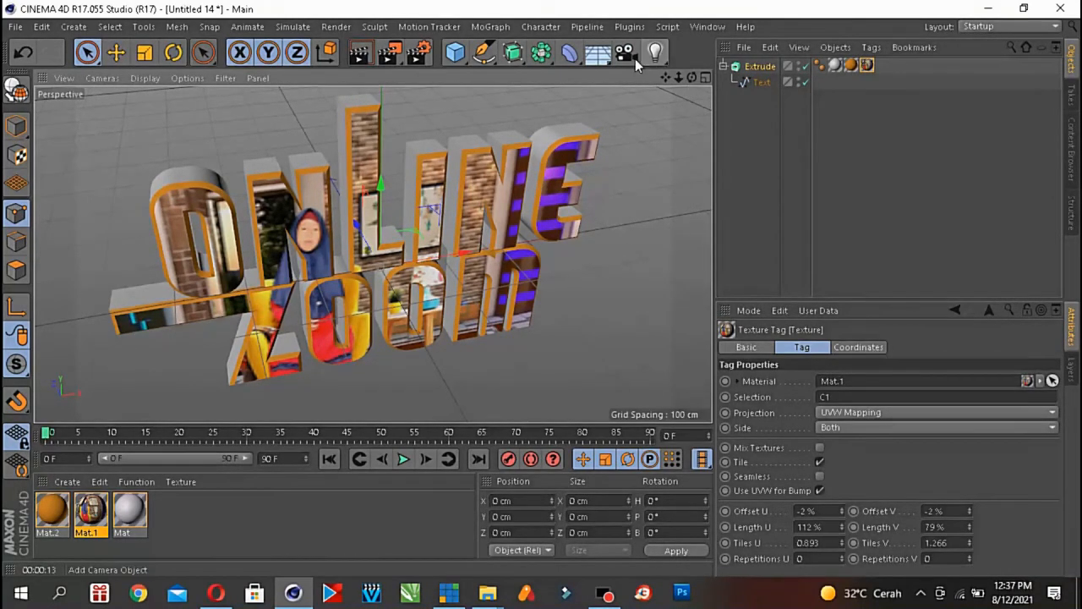
- Add a camera, look through it, orbit to a low angle on the text and record its keyframe at frame 0
{"action": "left_click_drag", "start_coordinate": [630, 55], "coordinate": [671, 79]}
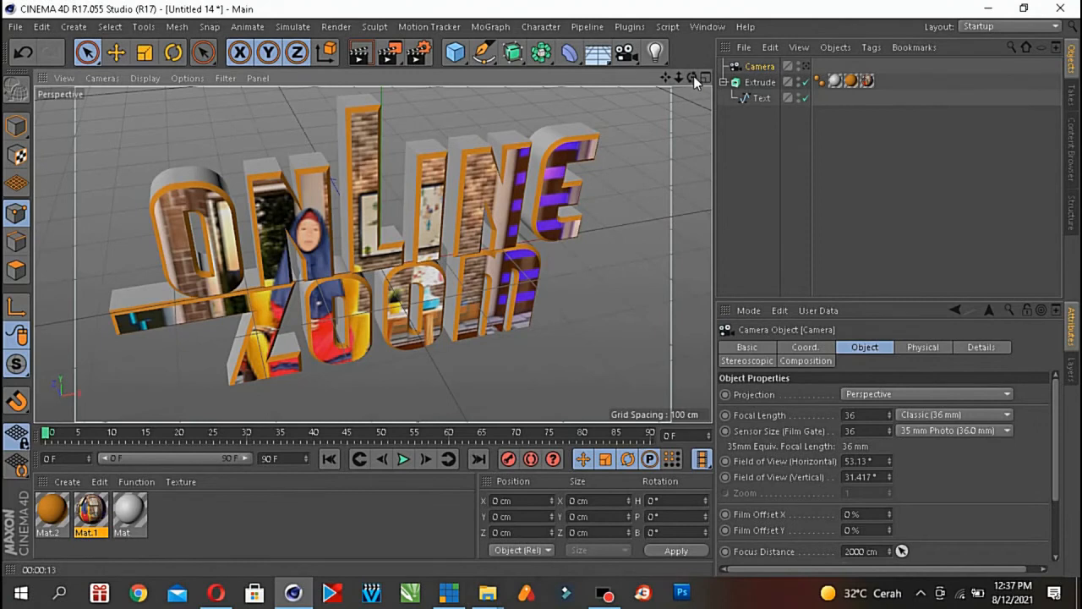
{"action": "left_click_drag", "start_coordinate": [690, 76], "coordinate": [656, 79]}
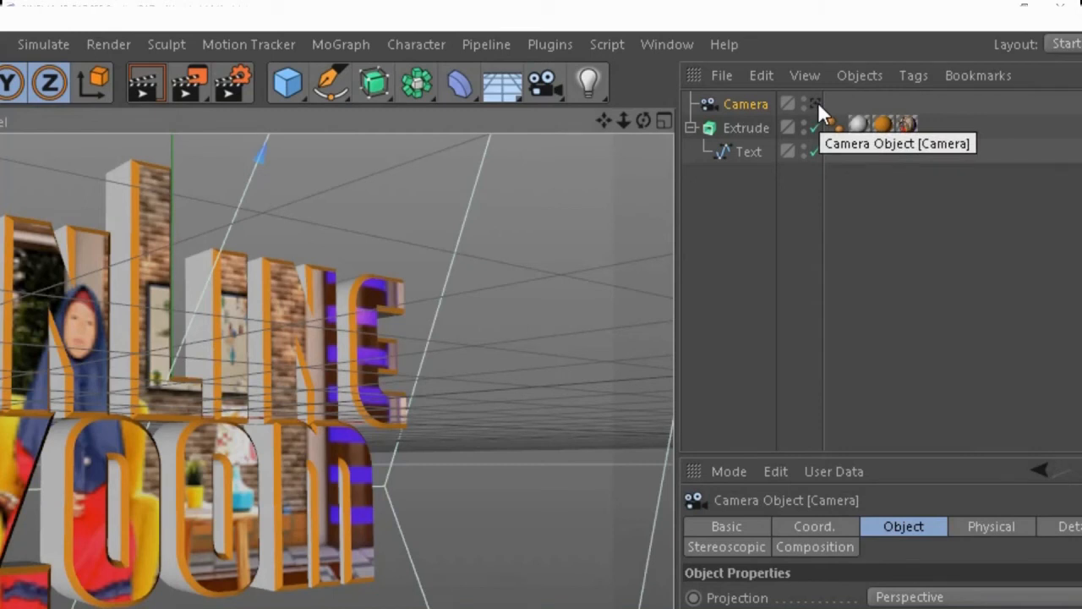
{"action": "left_click", "coordinate": [815, 103]}
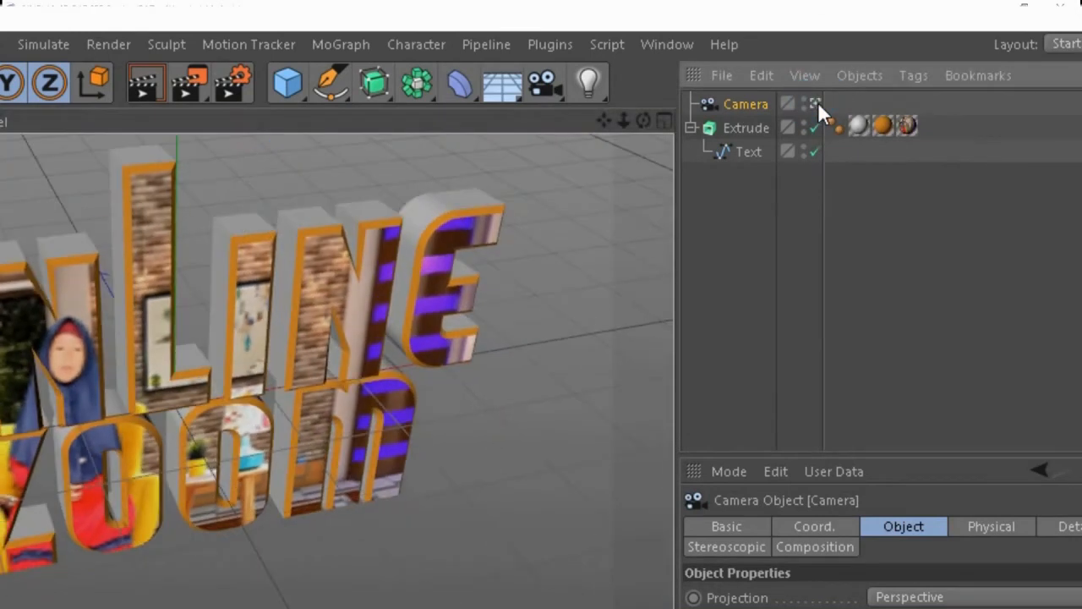
{"action": "mouse_move", "coordinate": [643, 120]}
{"action": "left_mouse_down"}
{"action": "mouse_move", "coordinate": [583, 125]}
{"action": "mouse_move", "coordinate": [610, 113]}
{"action": "mouse_move", "coordinate": [634, 137]}
{"action": "left_mouse_up"}
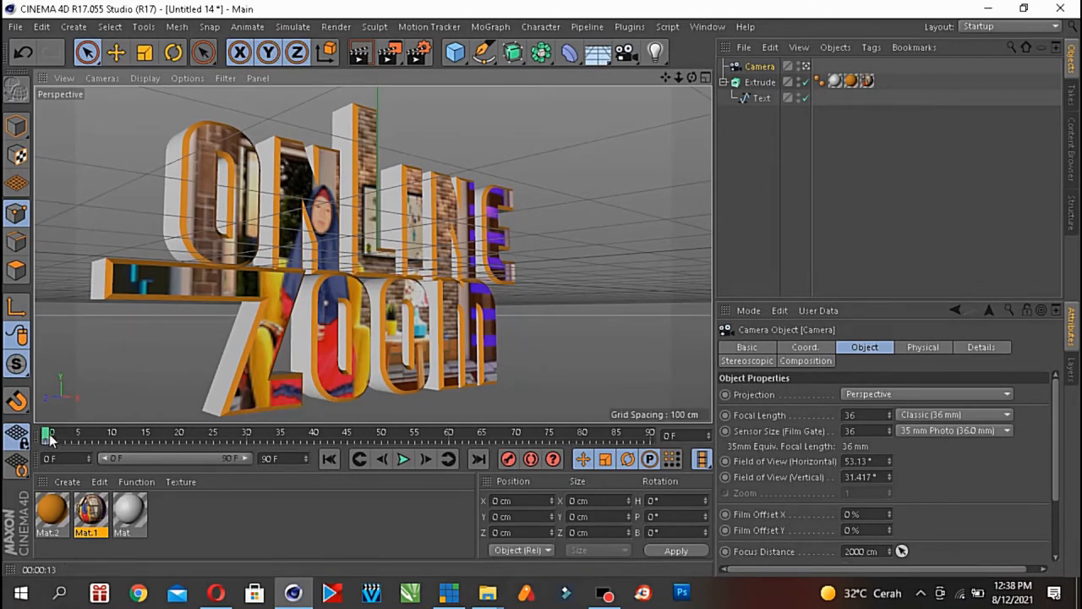
- At frame 50, orbit the camera to the opposite side of the text and record a second keyframe
{"action": "left_click_drag", "start_coordinate": [47, 435], "coordinate": [241, 442]}
{"action": "left_click_drag", "start_coordinate": [312, 447], "coordinate": [376, 443]}
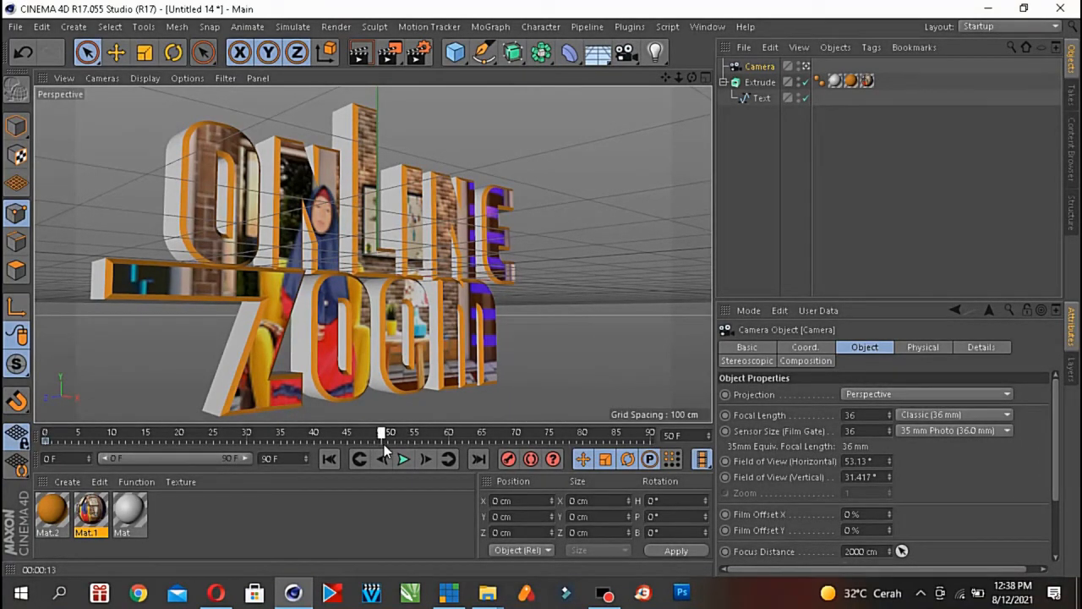
{"action": "left_click", "coordinate": [692, 77]}
{"action": "left_click_drag", "start_coordinate": [692, 77], "coordinate": [532, 49]}
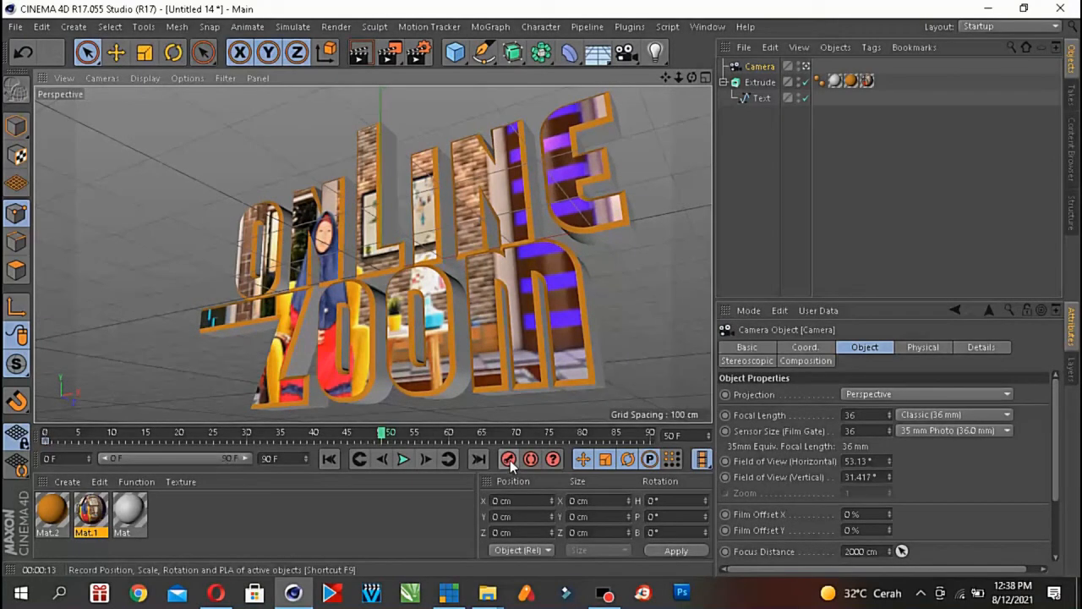
- Play the camera animation from the start to check the movement around the text
{"action": "left_click", "coordinate": [329, 458]}
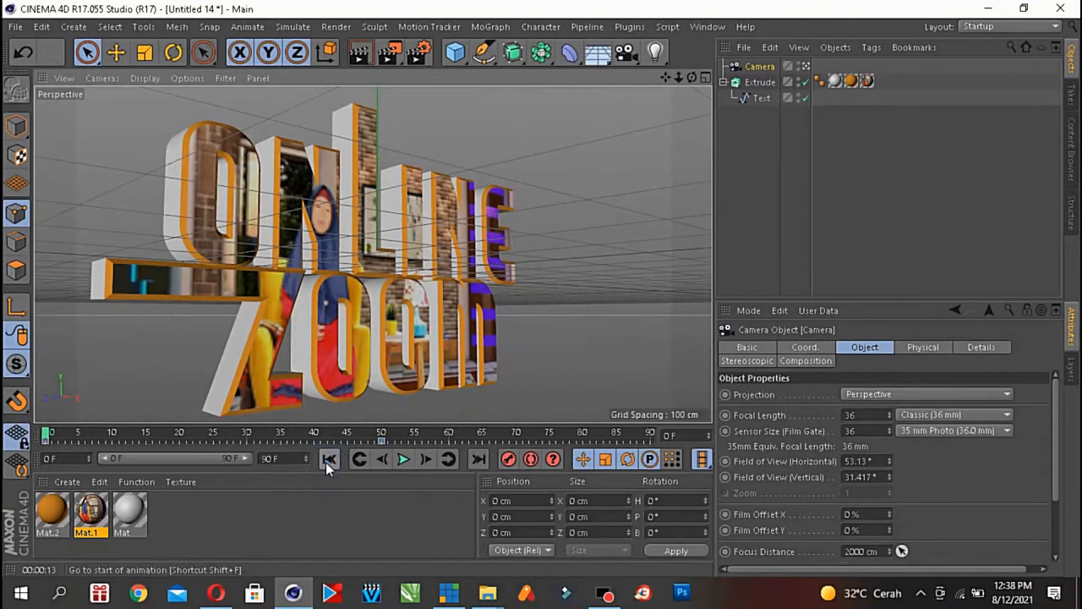
{"action": "left_click", "coordinate": [403, 458]}
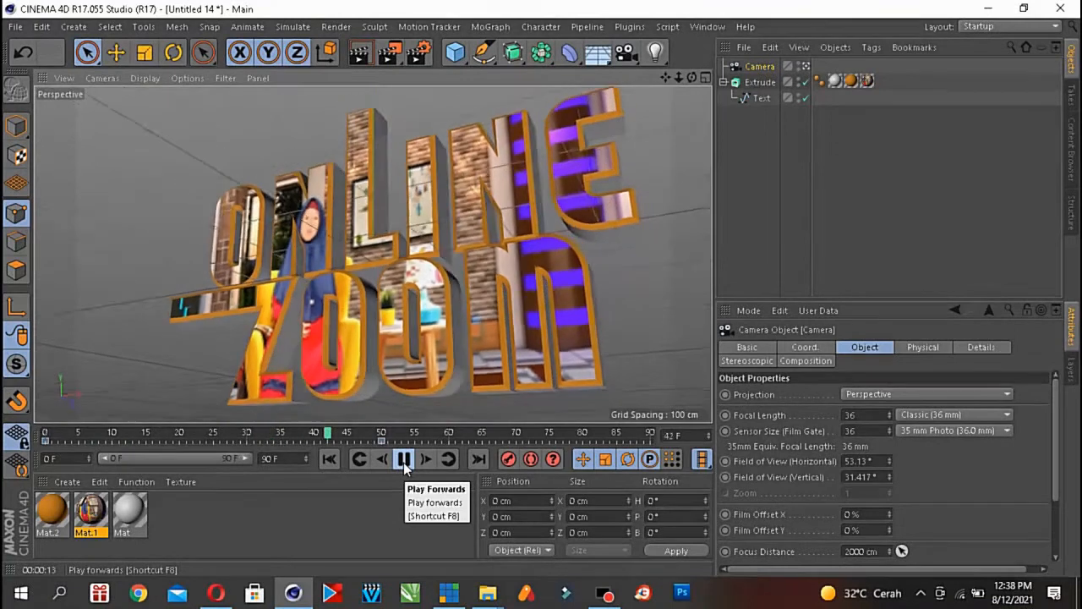
{"action": "left_click", "coordinate": [404, 467]}
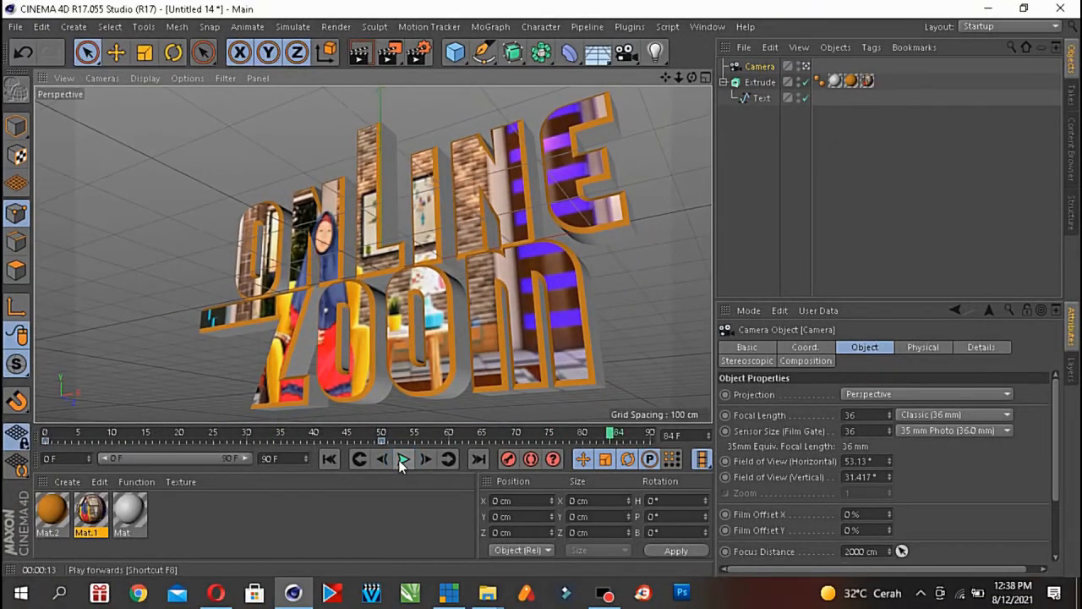
- Set the render output's frame range to run from frame 0 to frame 50
{"action": "left_click", "coordinate": [419, 56]}
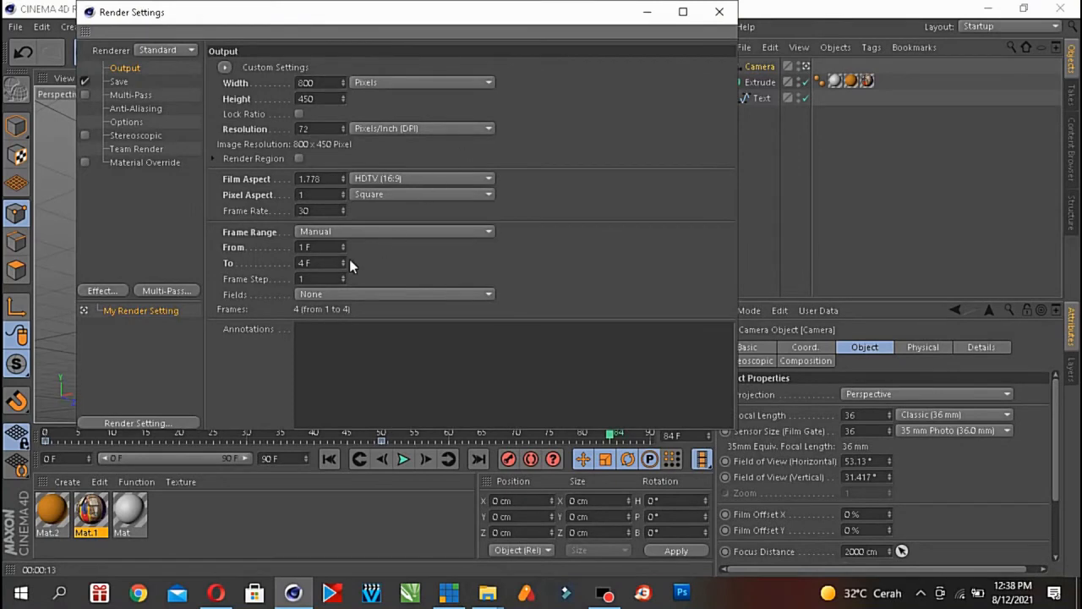
{"action": "left_click_drag", "start_coordinate": [422, 17], "coordinate": [765, 49]}
{"action": "left_click", "coordinate": [287, 457]}
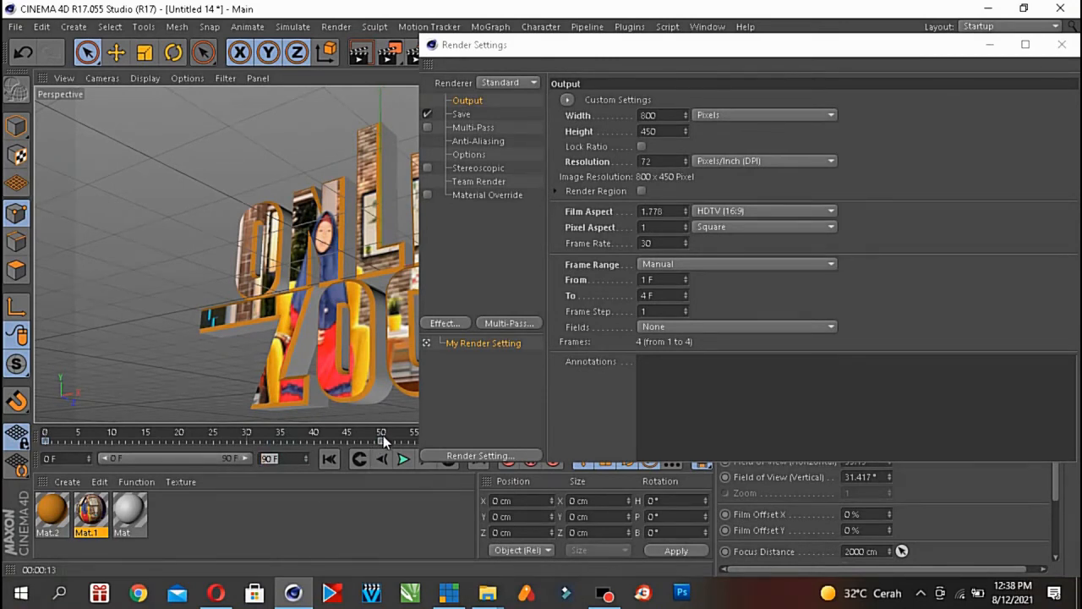
{"action": "left_click", "coordinate": [668, 295]}
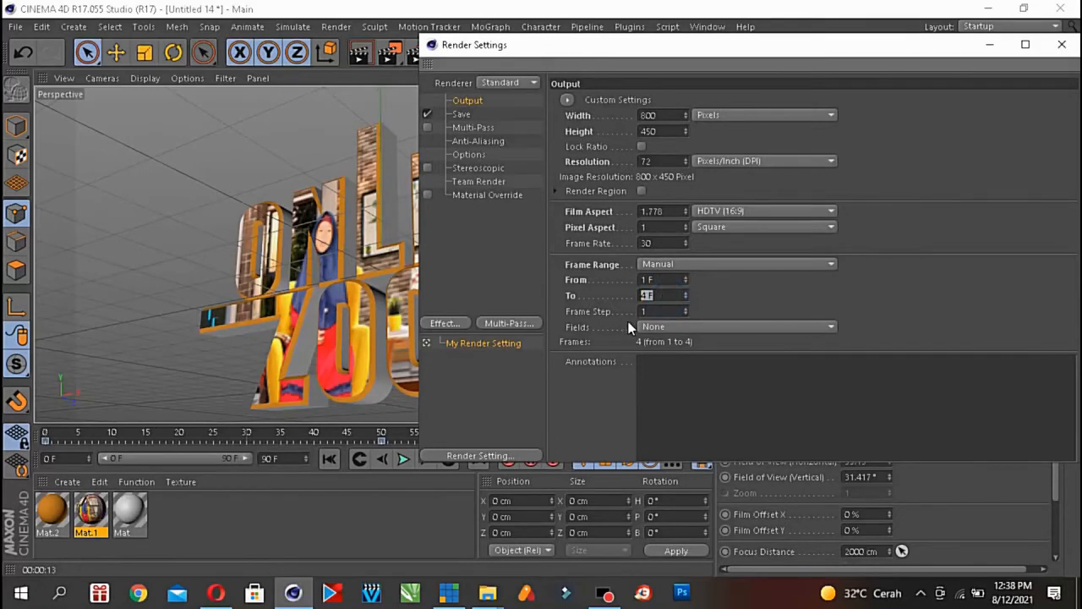
{"action": "type", "text": "50"}
- Set the file format for the saved render to QuickTime Movie
{"action": "left_click", "coordinate": [462, 114]}
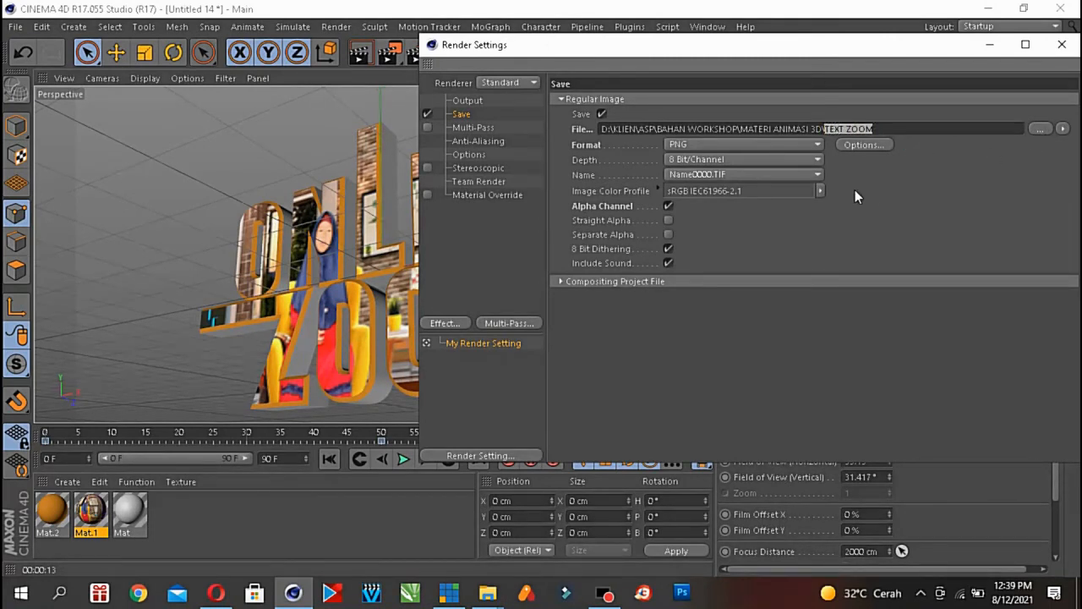
{"action": "left_click", "coordinate": [714, 146]}
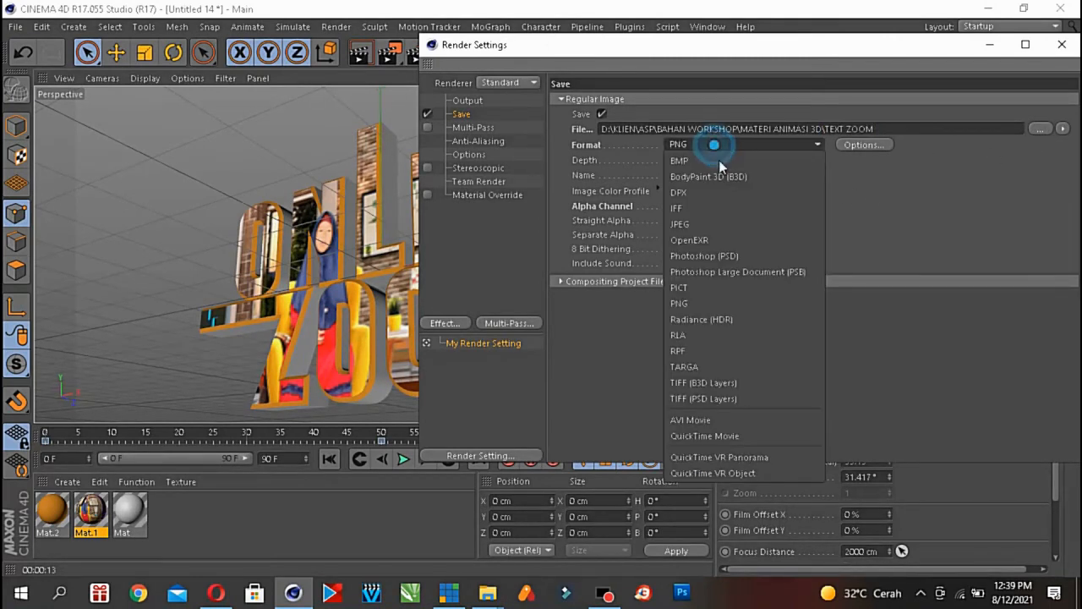
{"action": "left_click", "coordinate": [728, 433]}
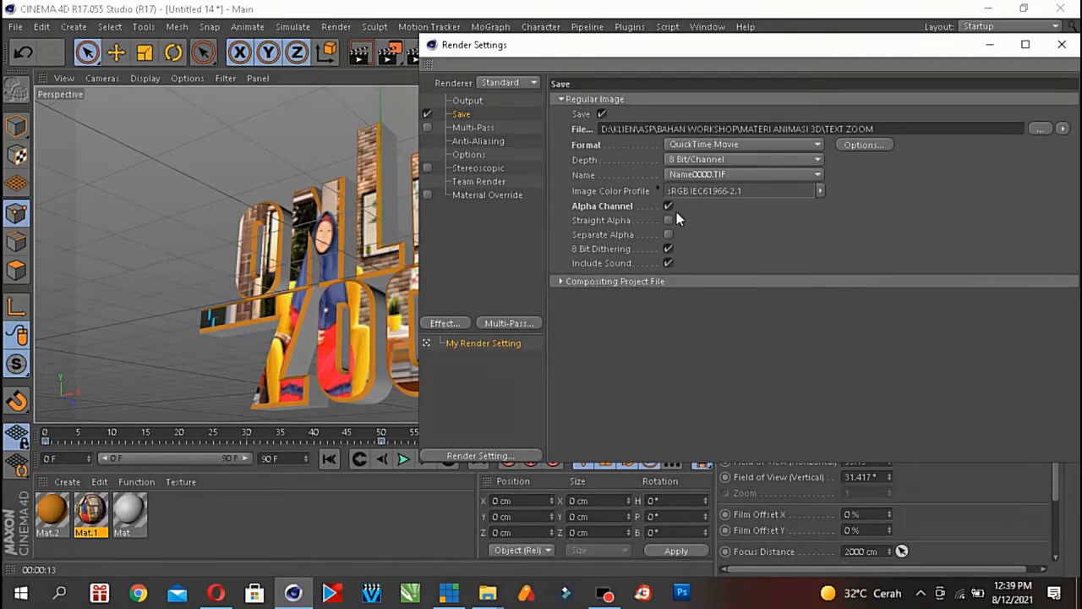
{"action": "left_click_drag", "start_coordinate": [881, 44], "coordinate": [698, 95]}
{"action": "left_click", "coordinate": [515, 190]}
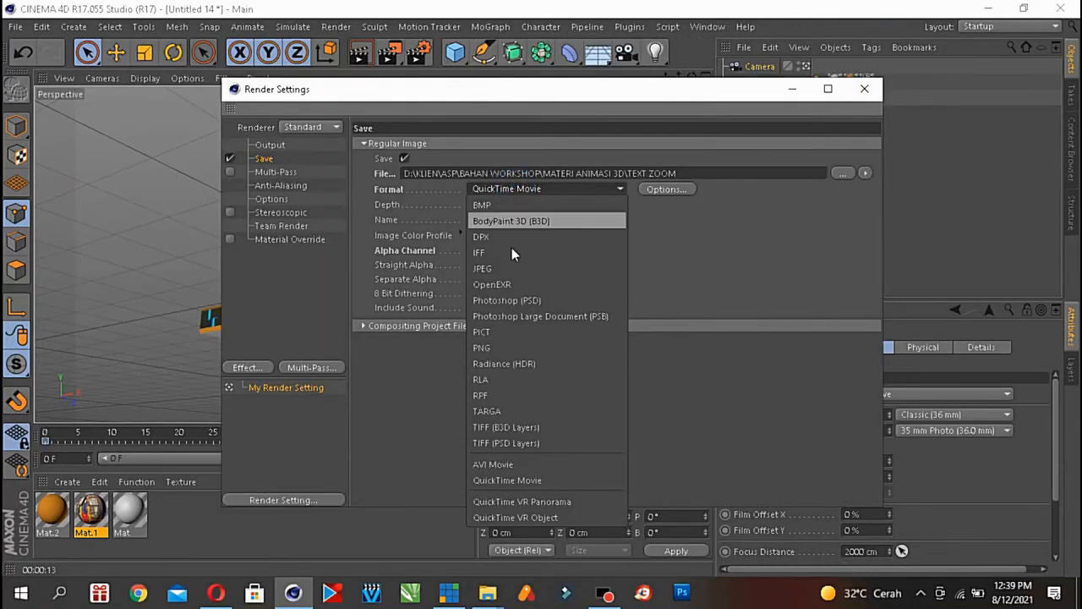
{"action": "left_click", "coordinate": [519, 481]}
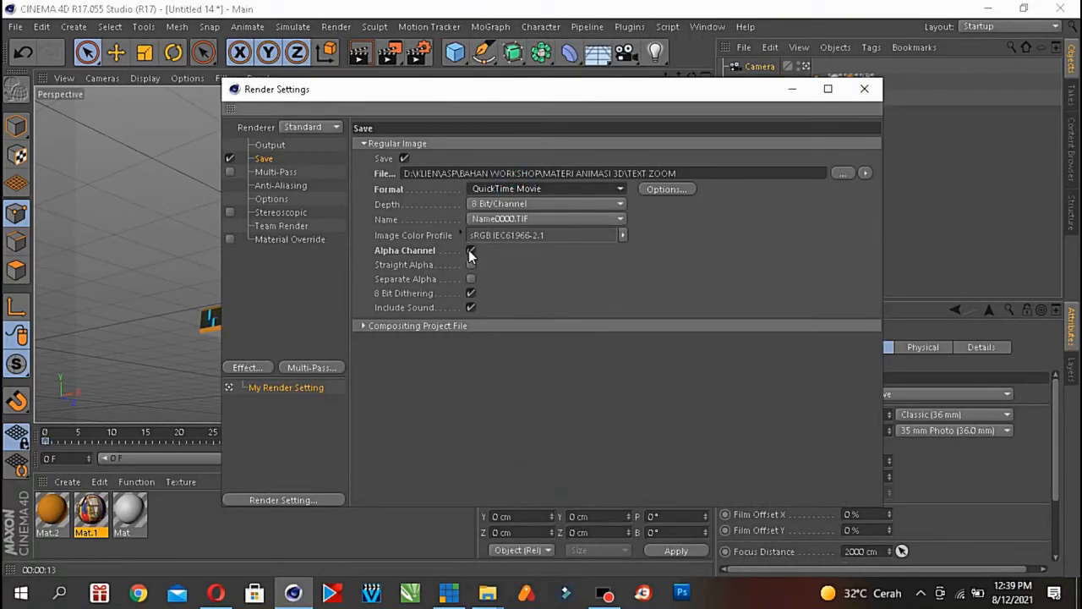
- Check the output frame range against the timeline keyframes and render the animation to the Picture Viewer
{"action": "left_click", "coordinate": [291, 144]}
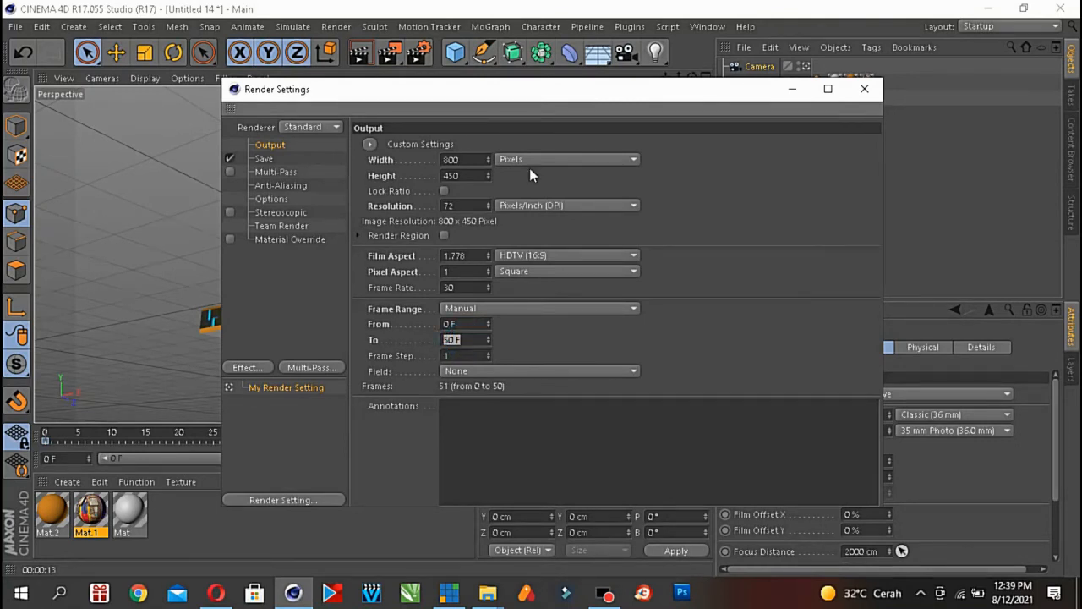
{"action": "left_click_drag", "start_coordinate": [557, 93], "coordinate": [690, 58]}
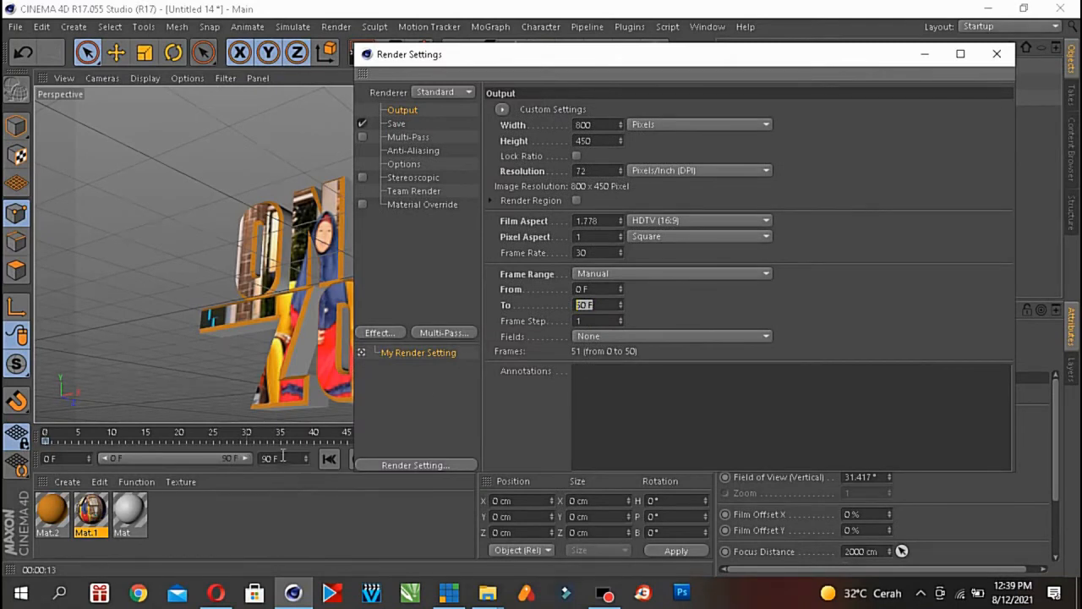
{"action": "left_click", "coordinate": [281, 457]}
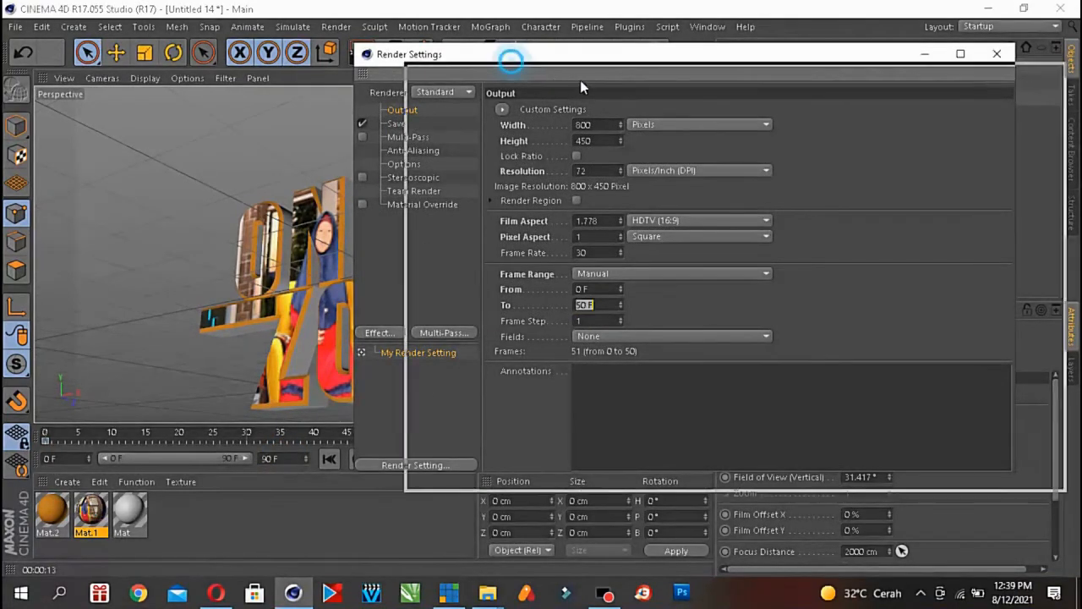
{"action": "left_click_drag", "start_coordinate": [510, 55], "coordinate": [671, 72]}
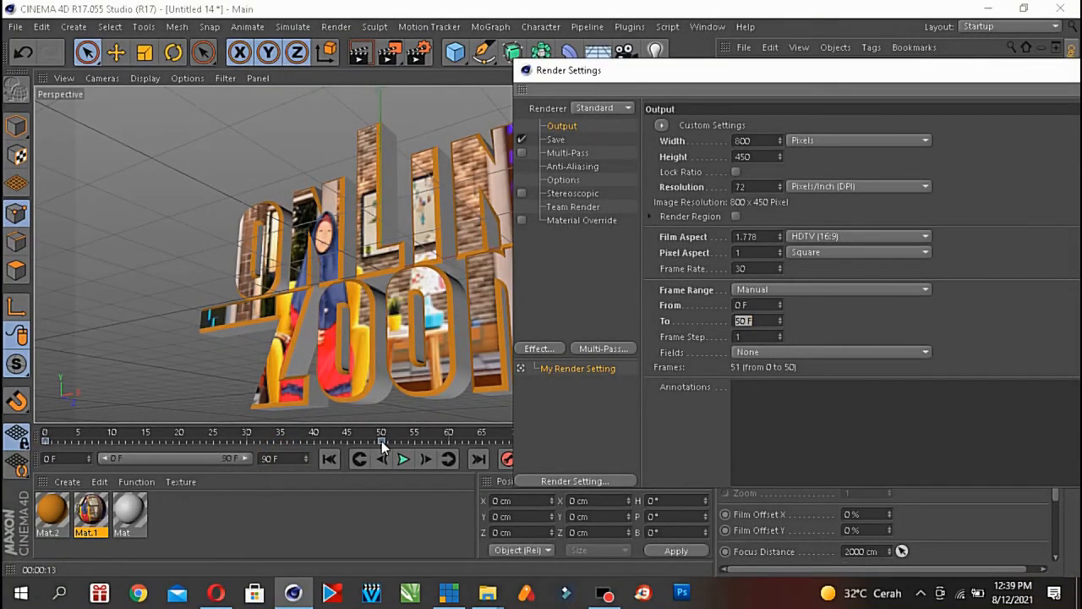
{"action": "left_click_drag", "start_coordinate": [816, 76], "coordinate": [534, 79]}
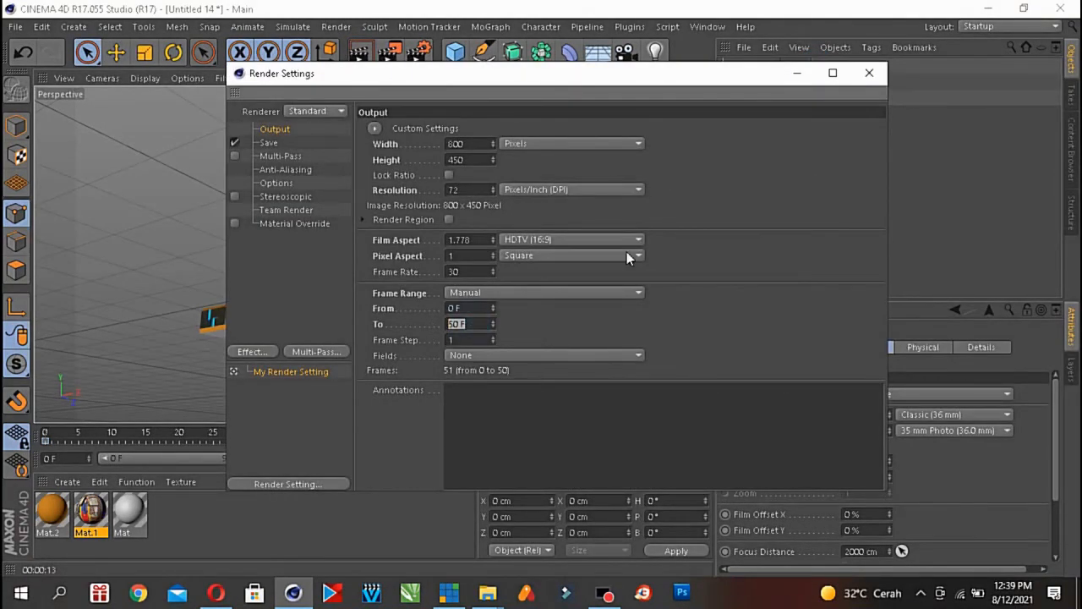
{"action": "left_click", "coordinate": [865, 74]}
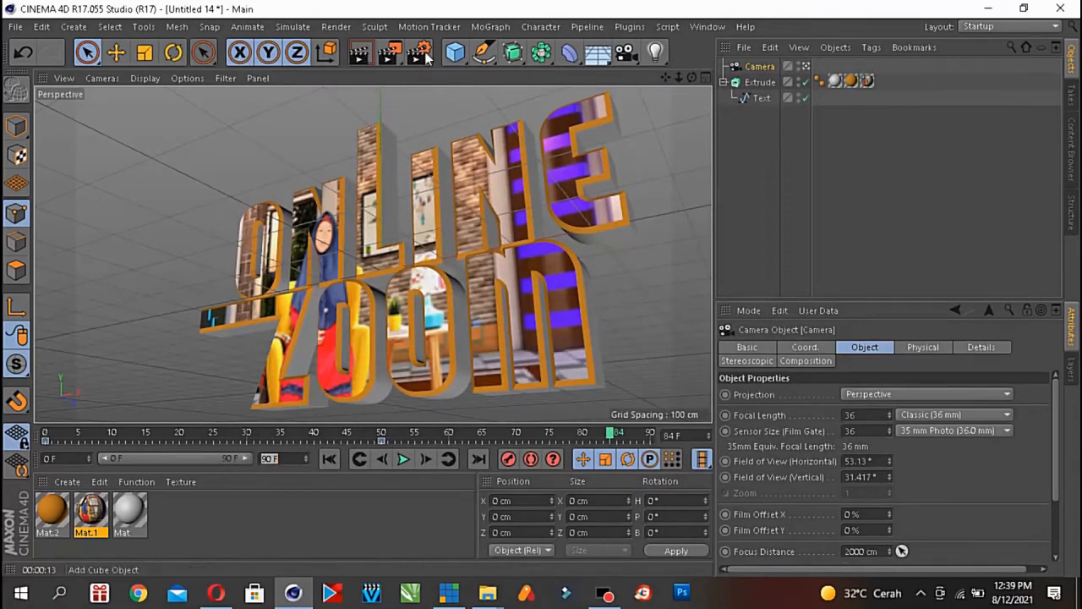
{"action": "left_click", "coordinate": [390, 54]}
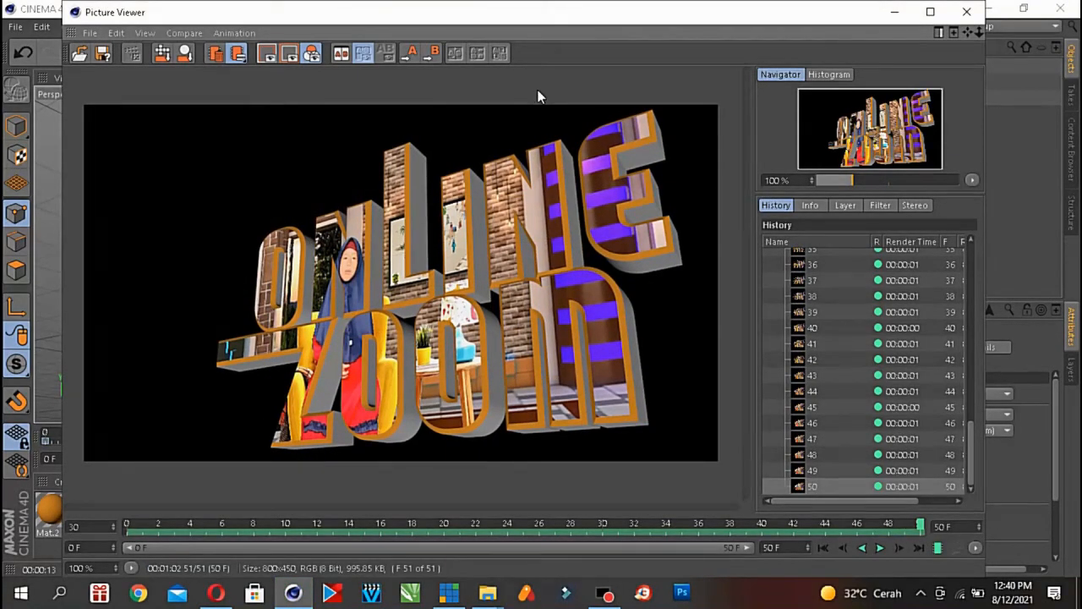
{"action": "left_click", "coordinate": [965, 15]}
- Switch to File Explorer and open the rendered TEXT ZOOM movie from the MATERI ANIMASI 3D folder for playback
{"action": "mouse_move", "coordinate": [498, 601]}
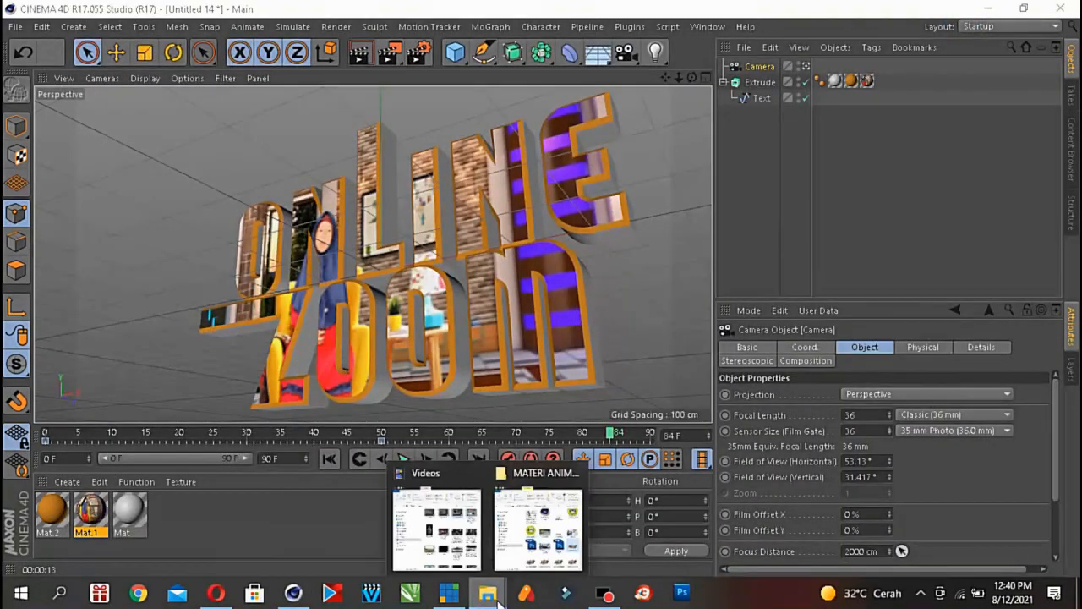
{"action": "left_click", "coordinate": [538, 528]}
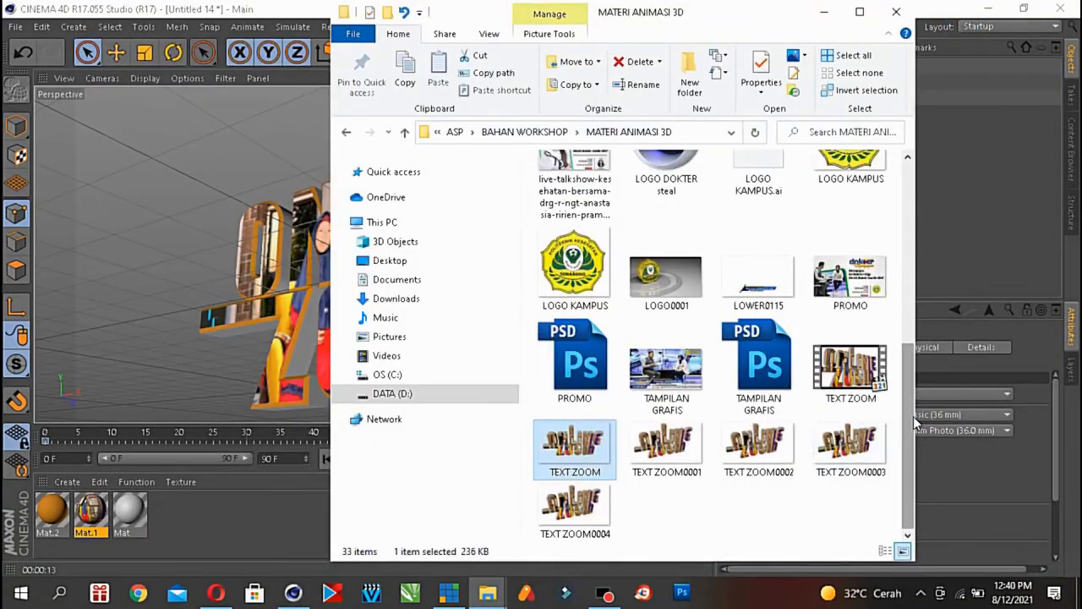
{"action": "left_click", "coordinate": [855, 378]}
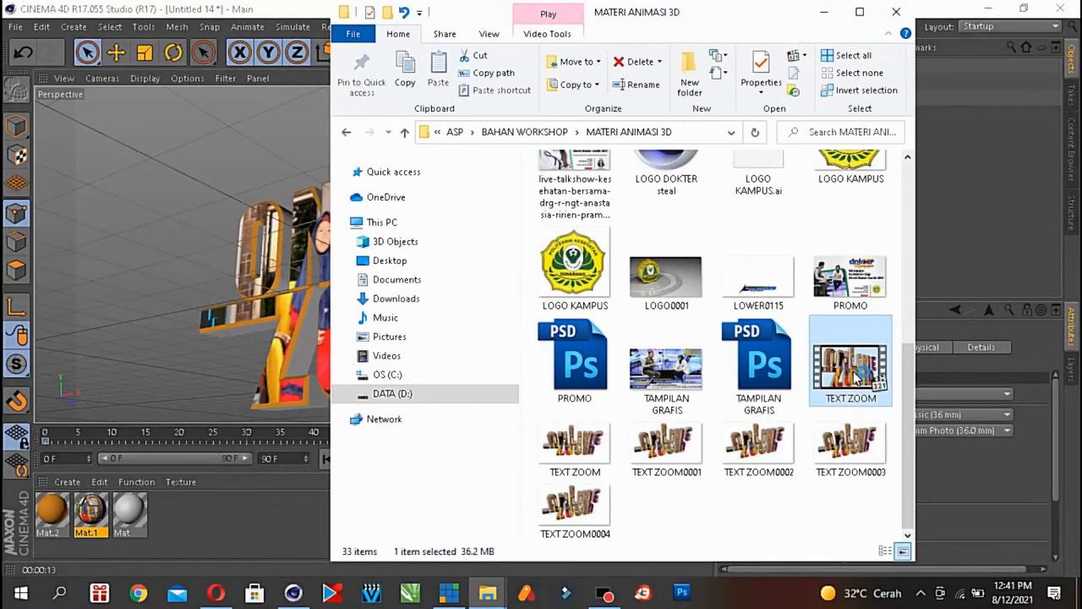
{"action": "double_click", "coordinate": [857, 377]}
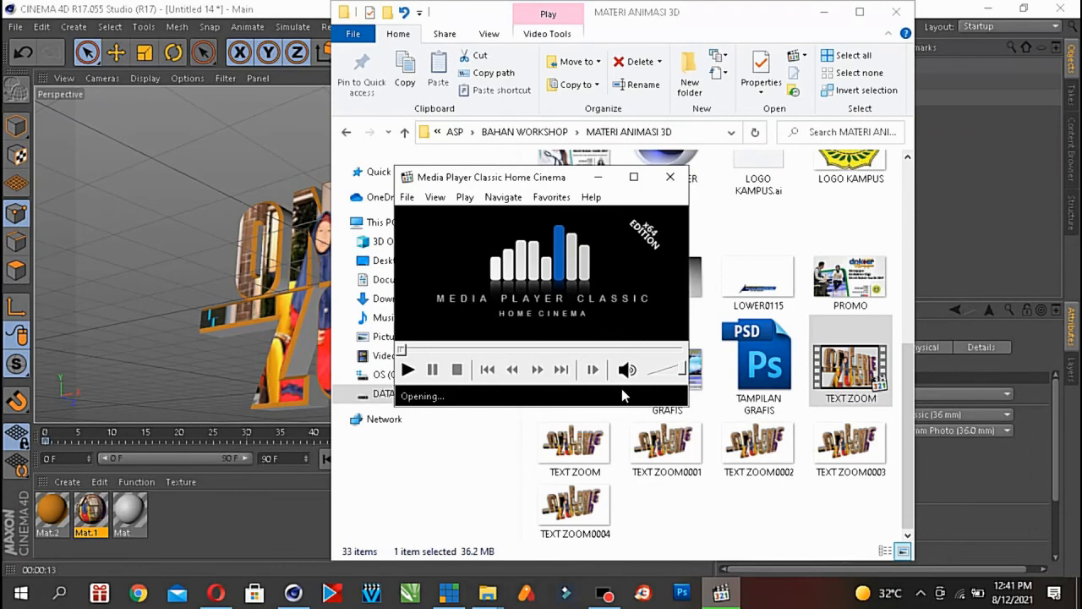